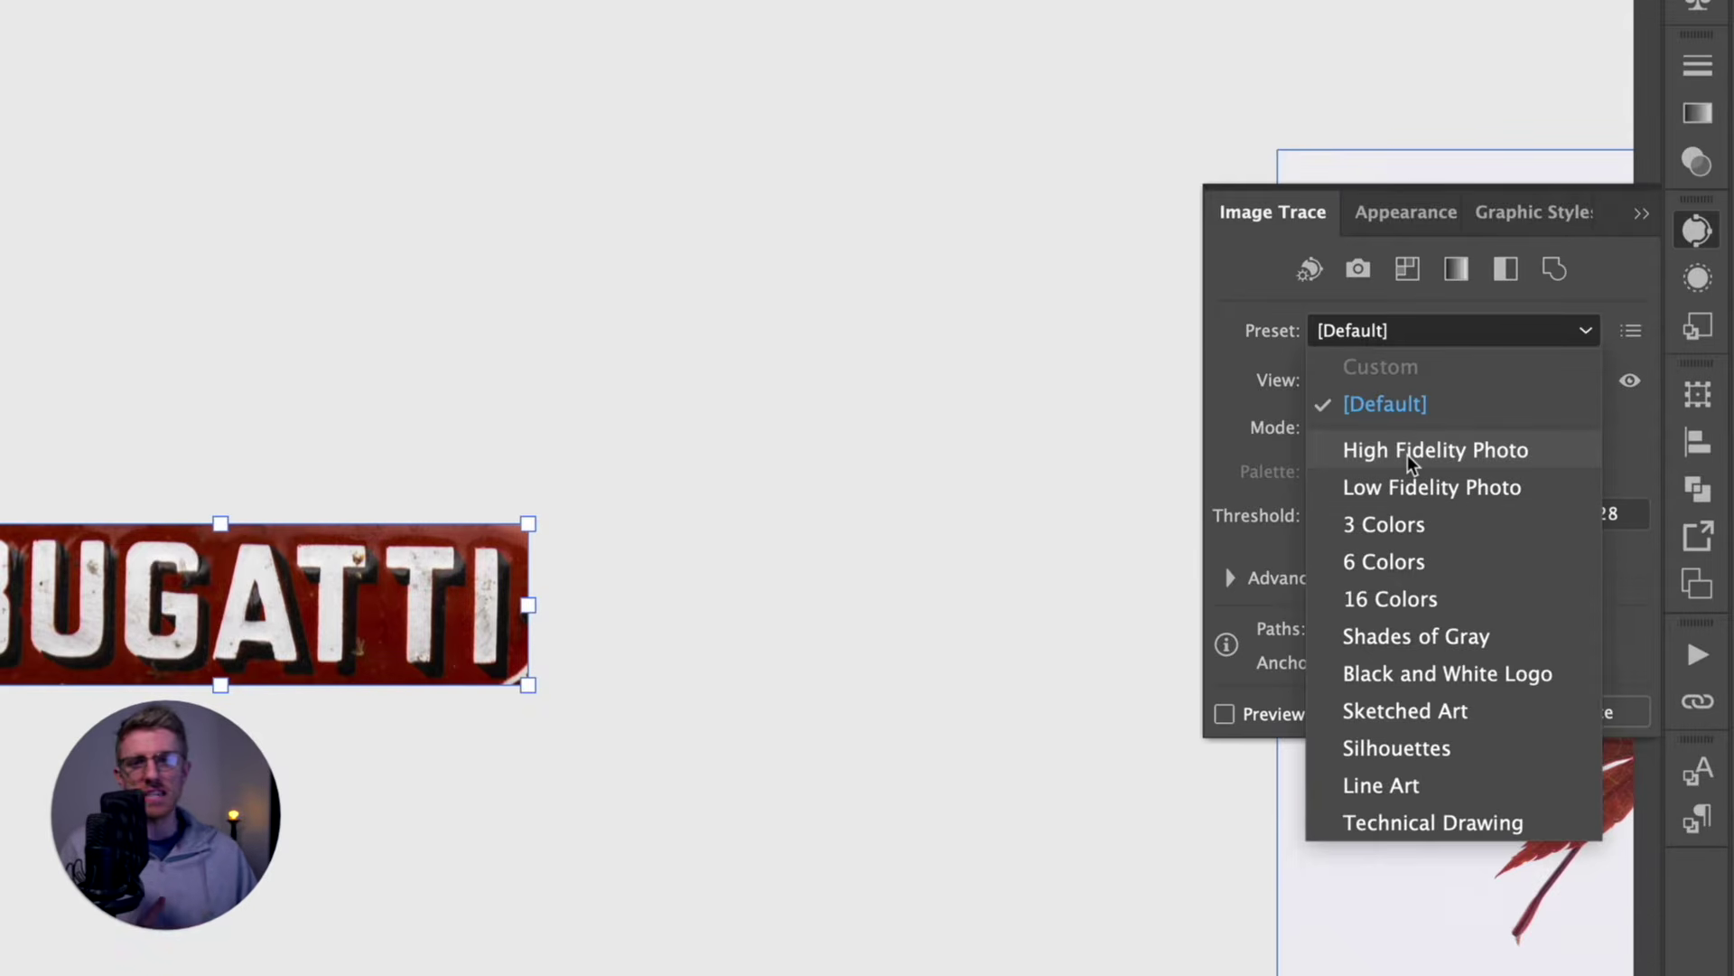
Trace the BUGATTI sign image with the 3 Colors preset.
left_click(1385, 532)
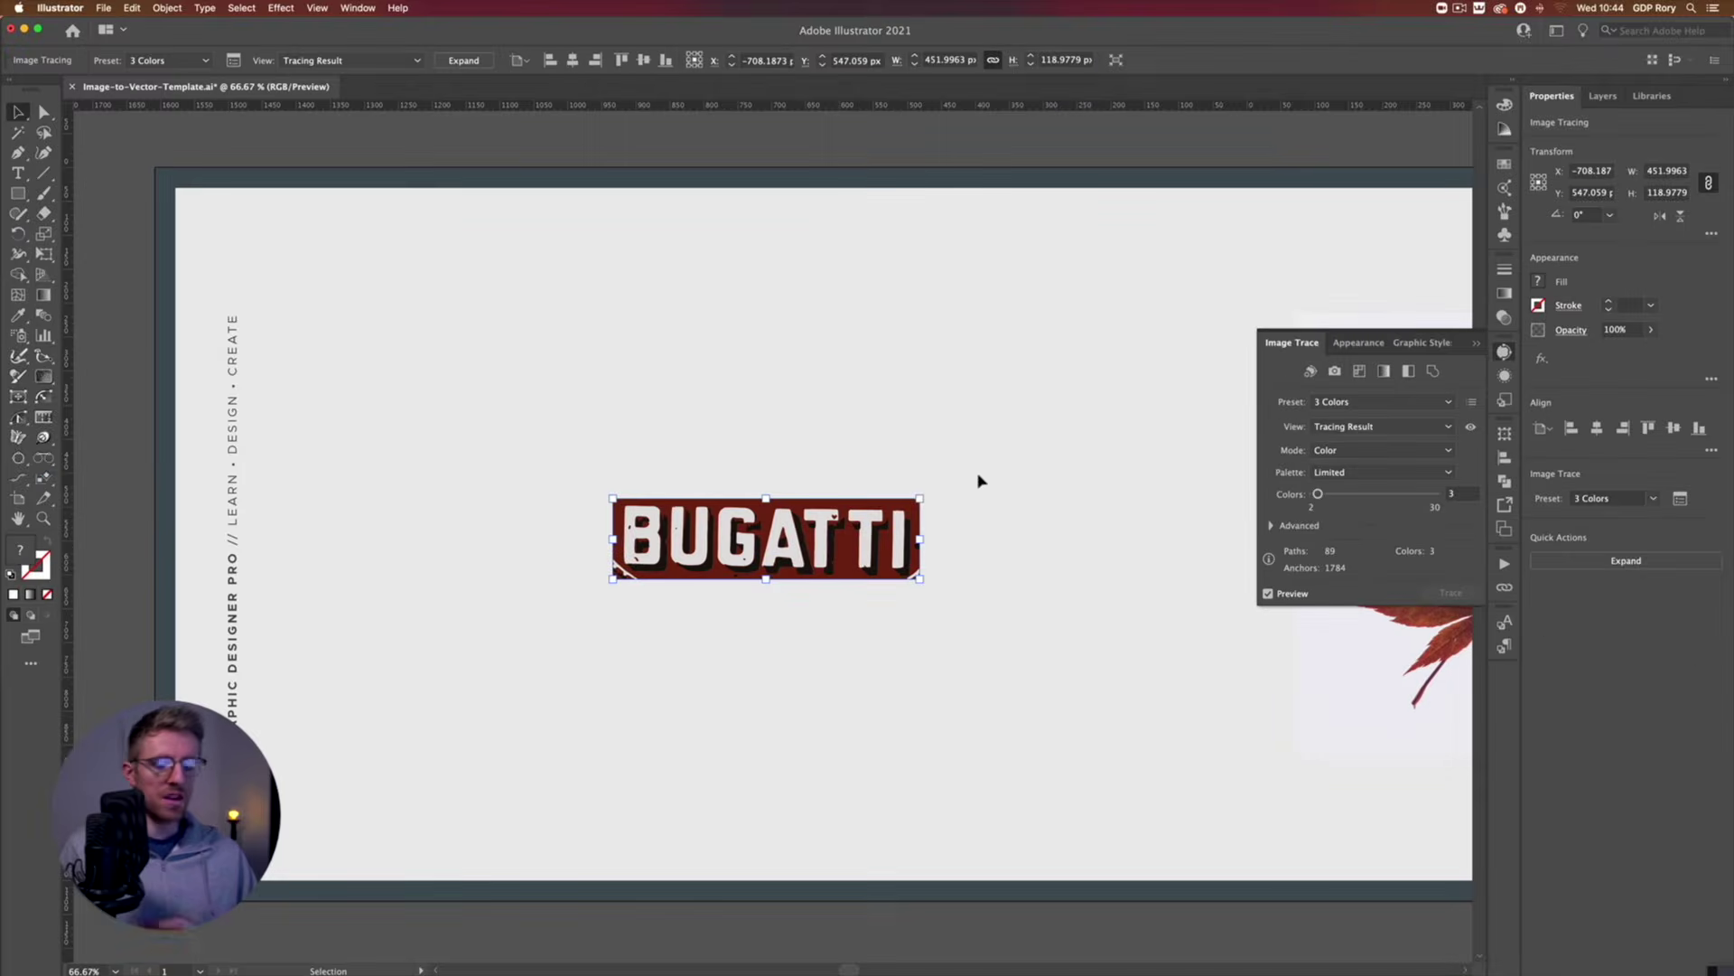
key("super+equal")
key("super+equal")
key("super+equal")
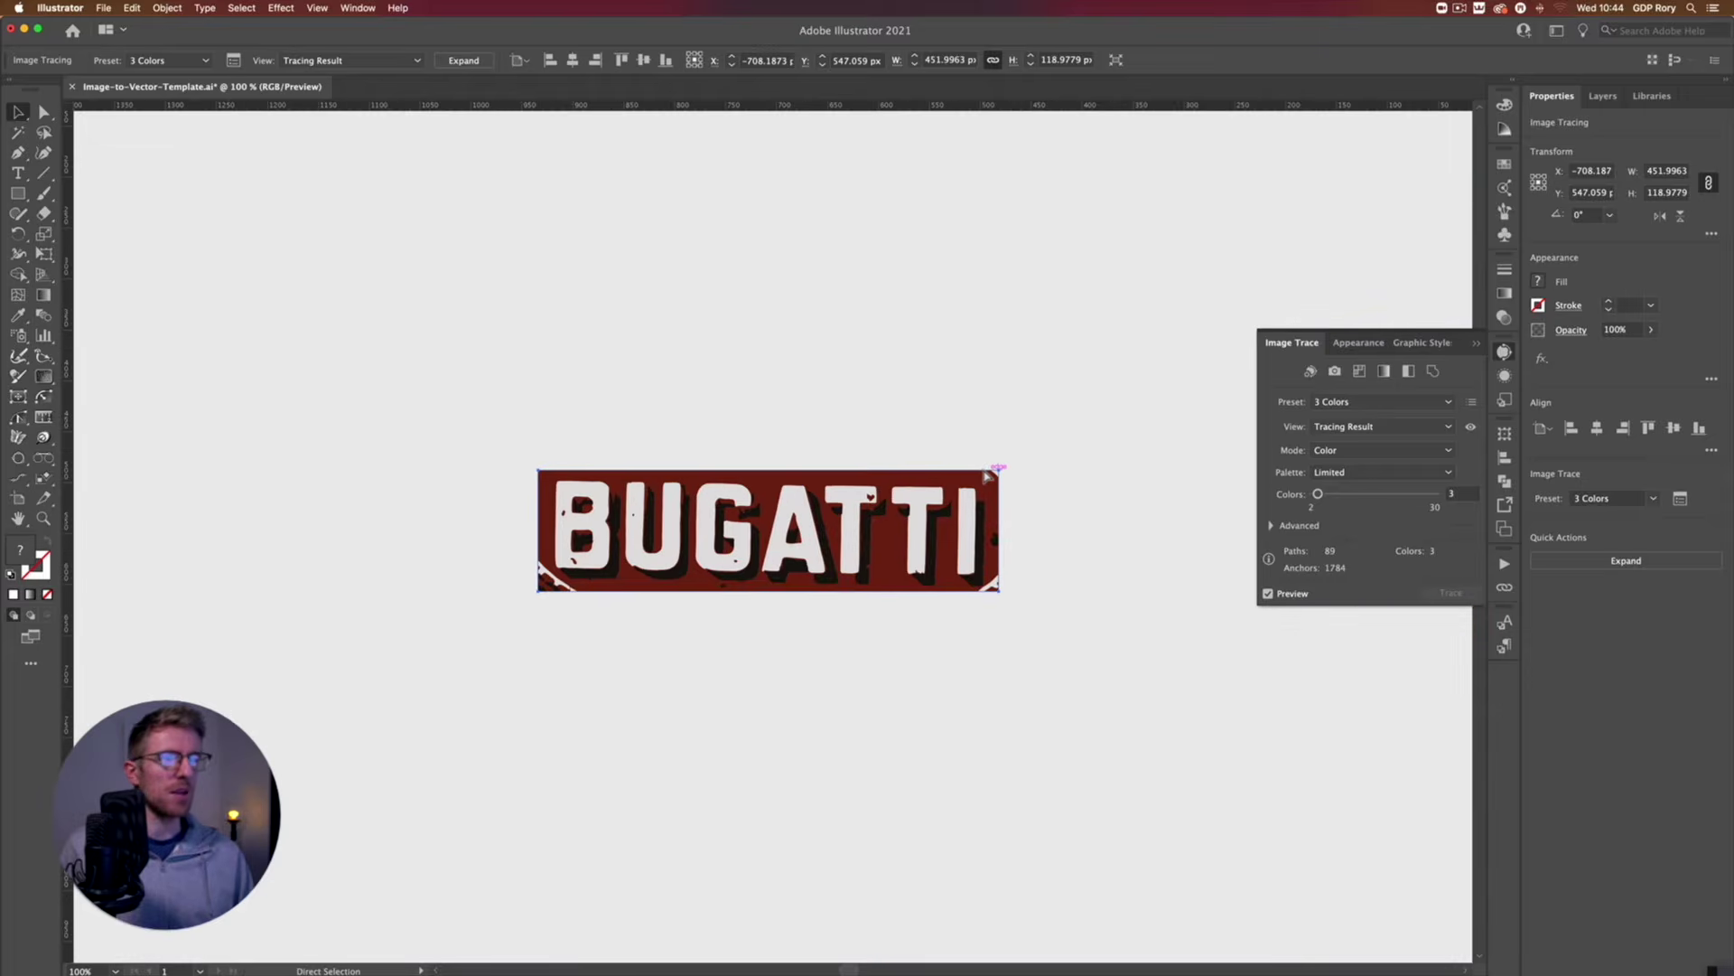
key("v")
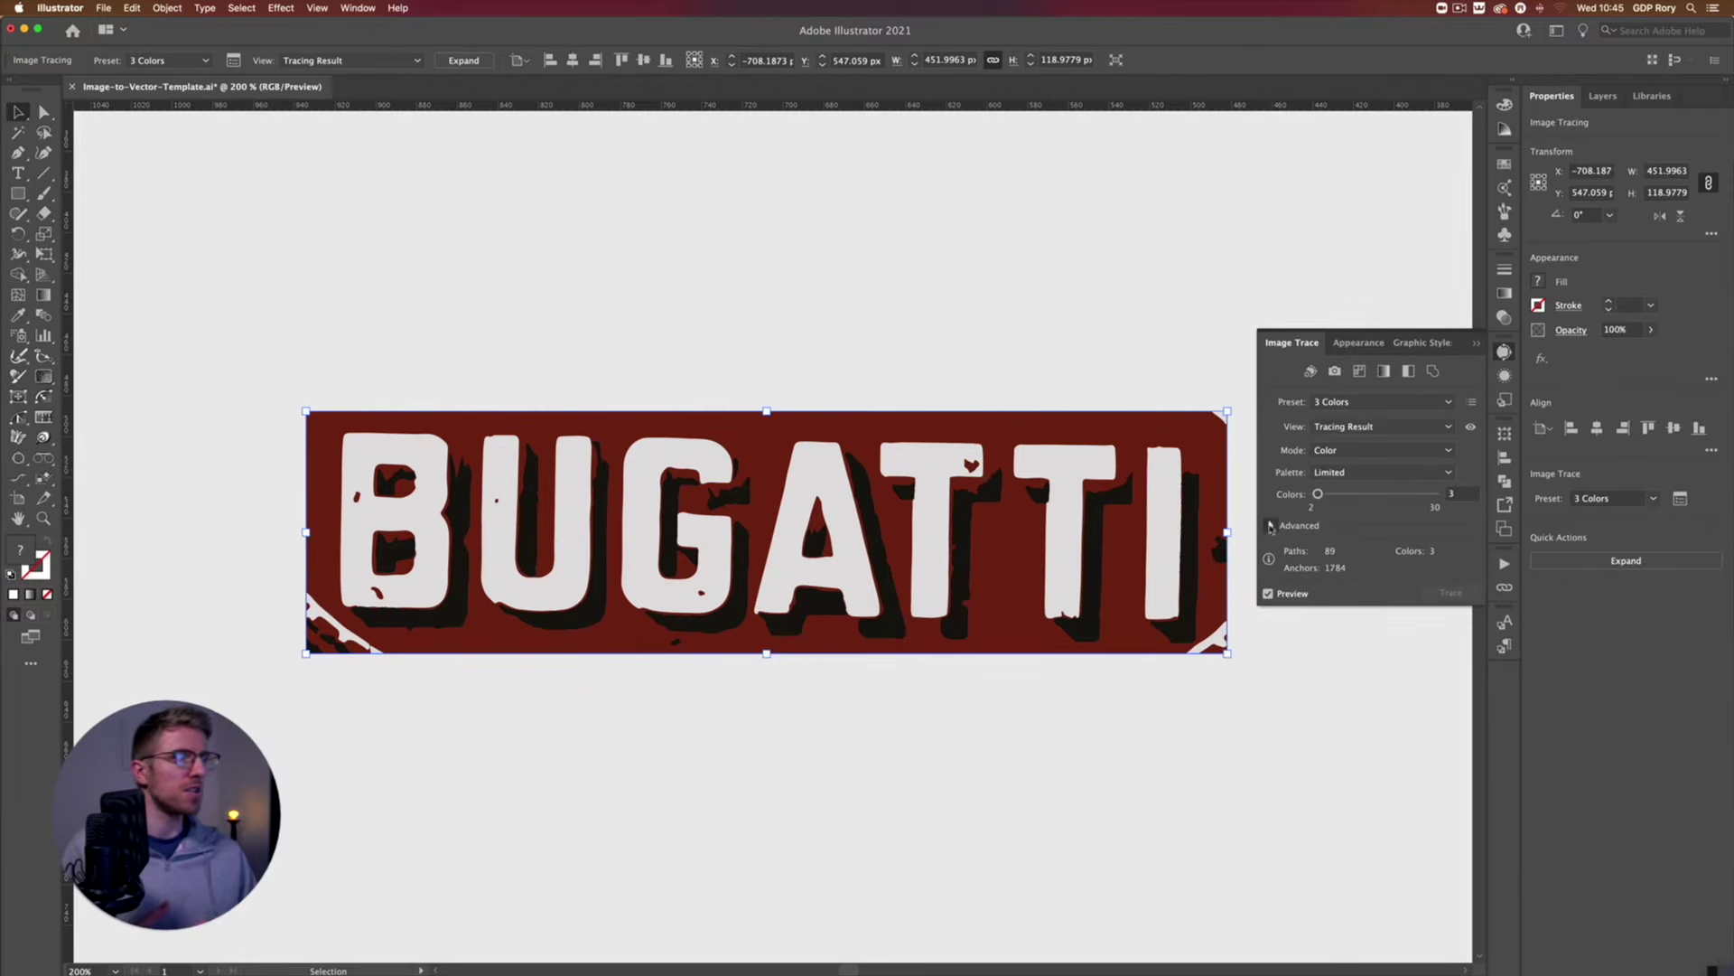
Set the tracing's noise to 90 px and expand the traced sign into vector paths.
left_click(1272, 526)
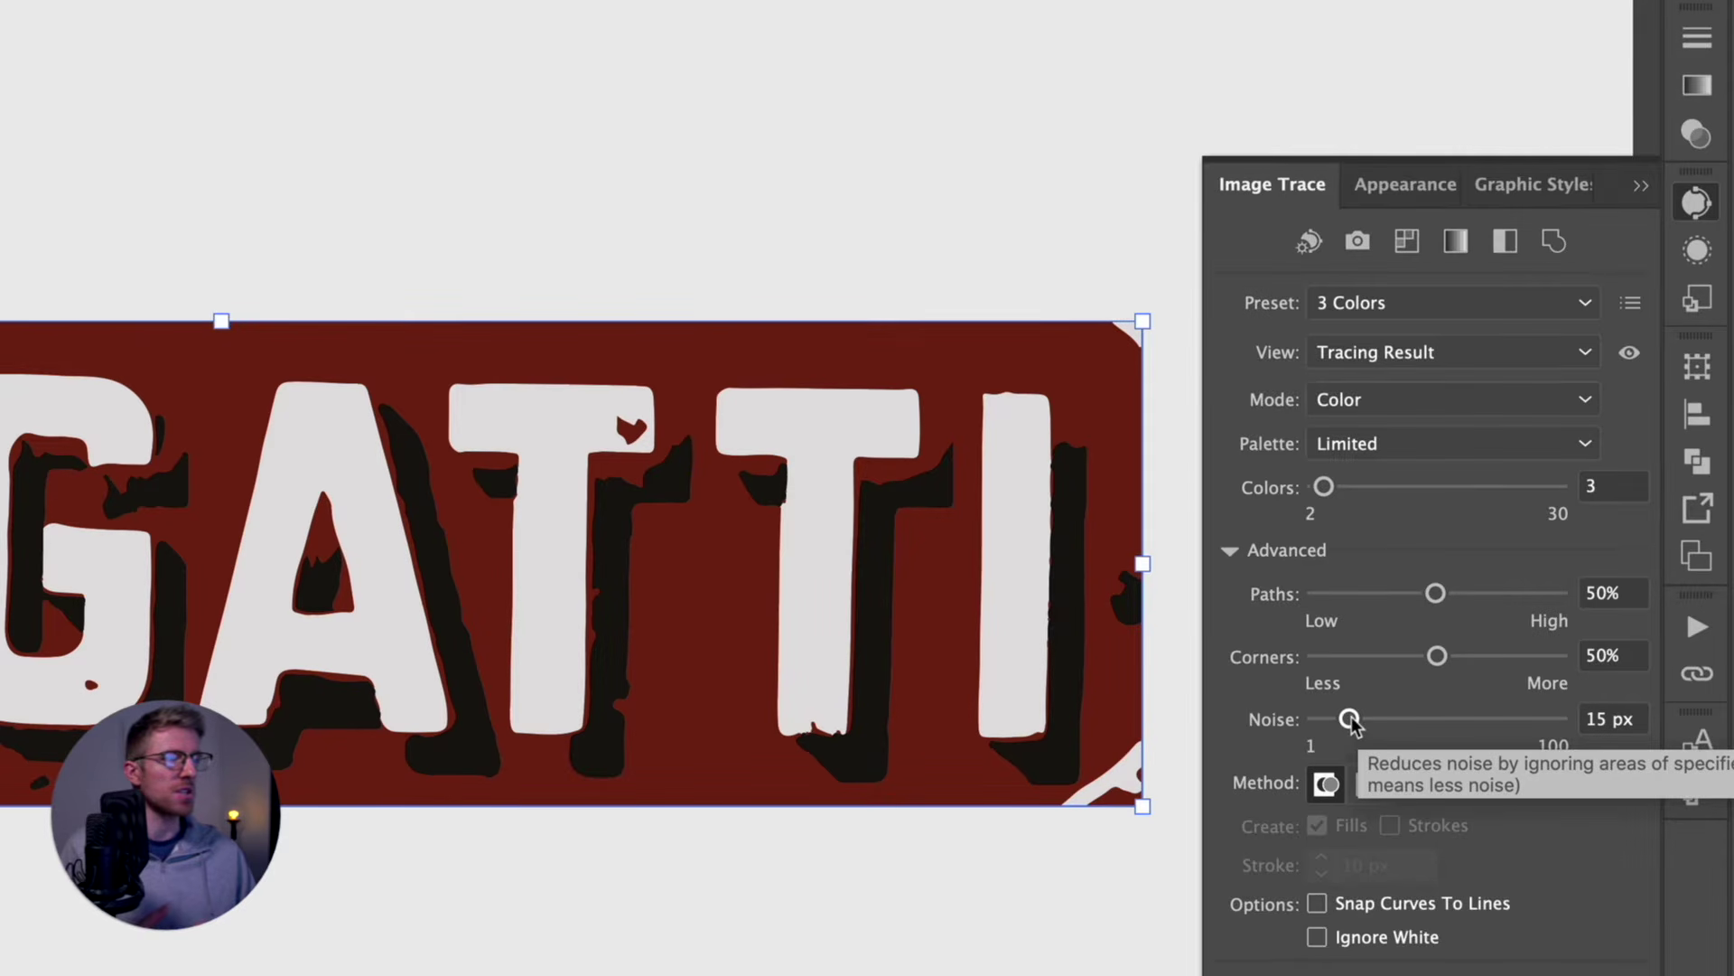
left_click_drag(1349, 719, 1541, 719)
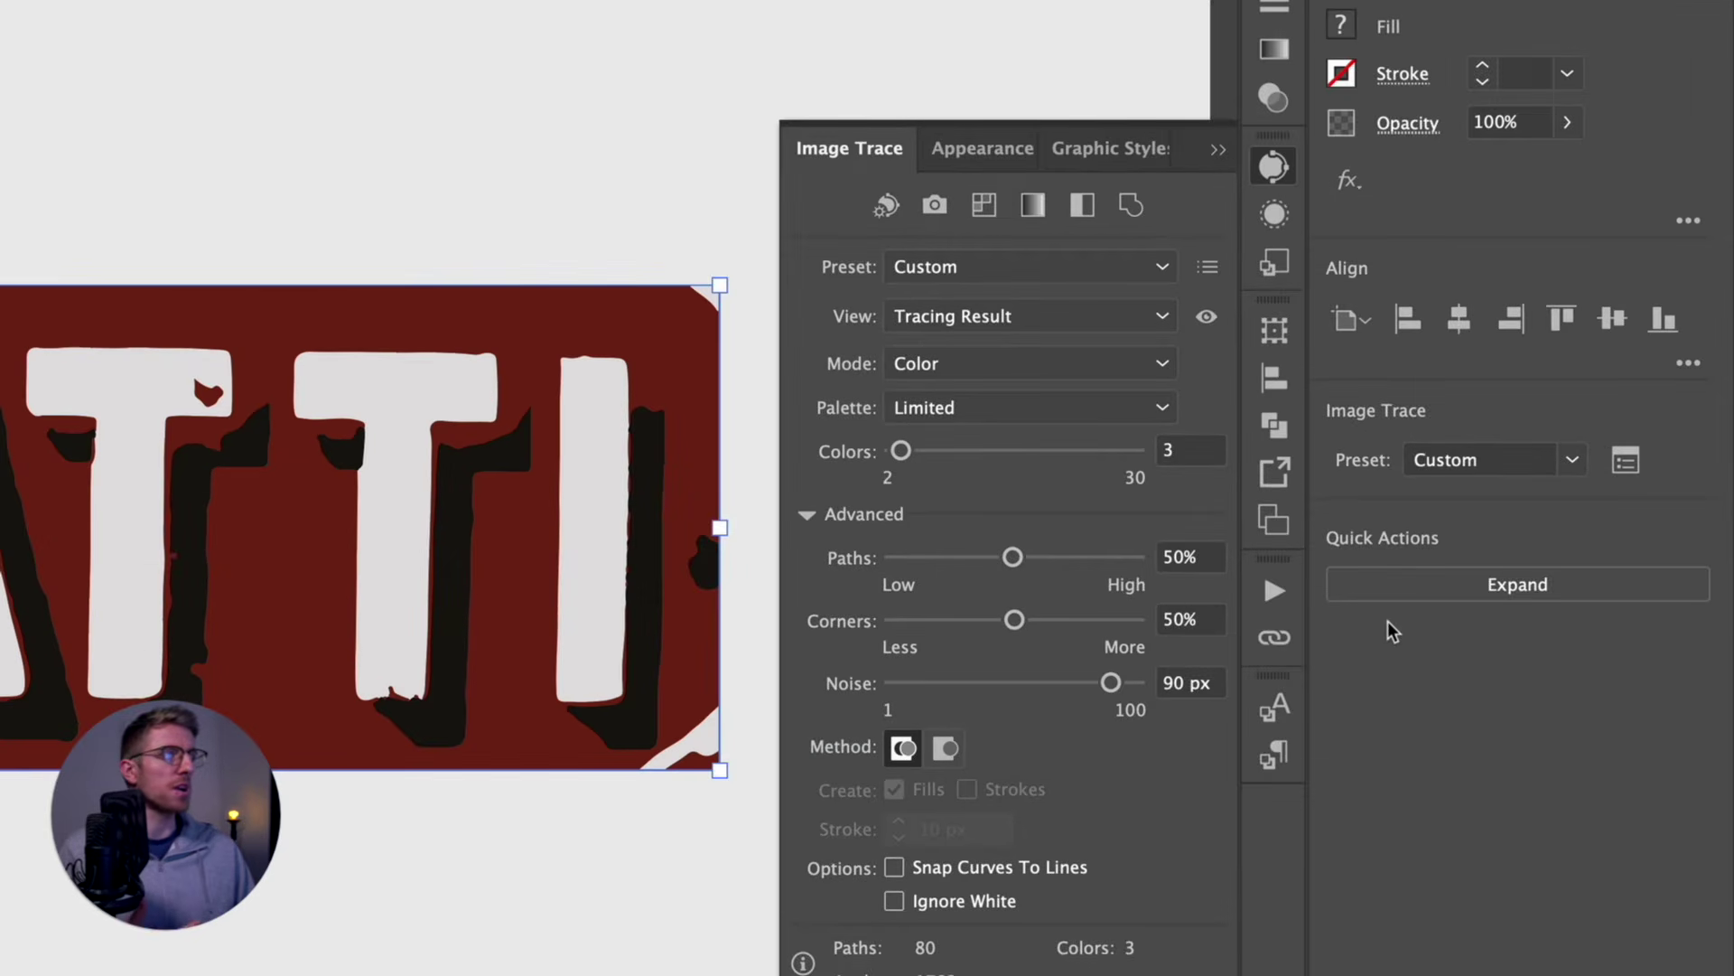
left_click(1461, 593)
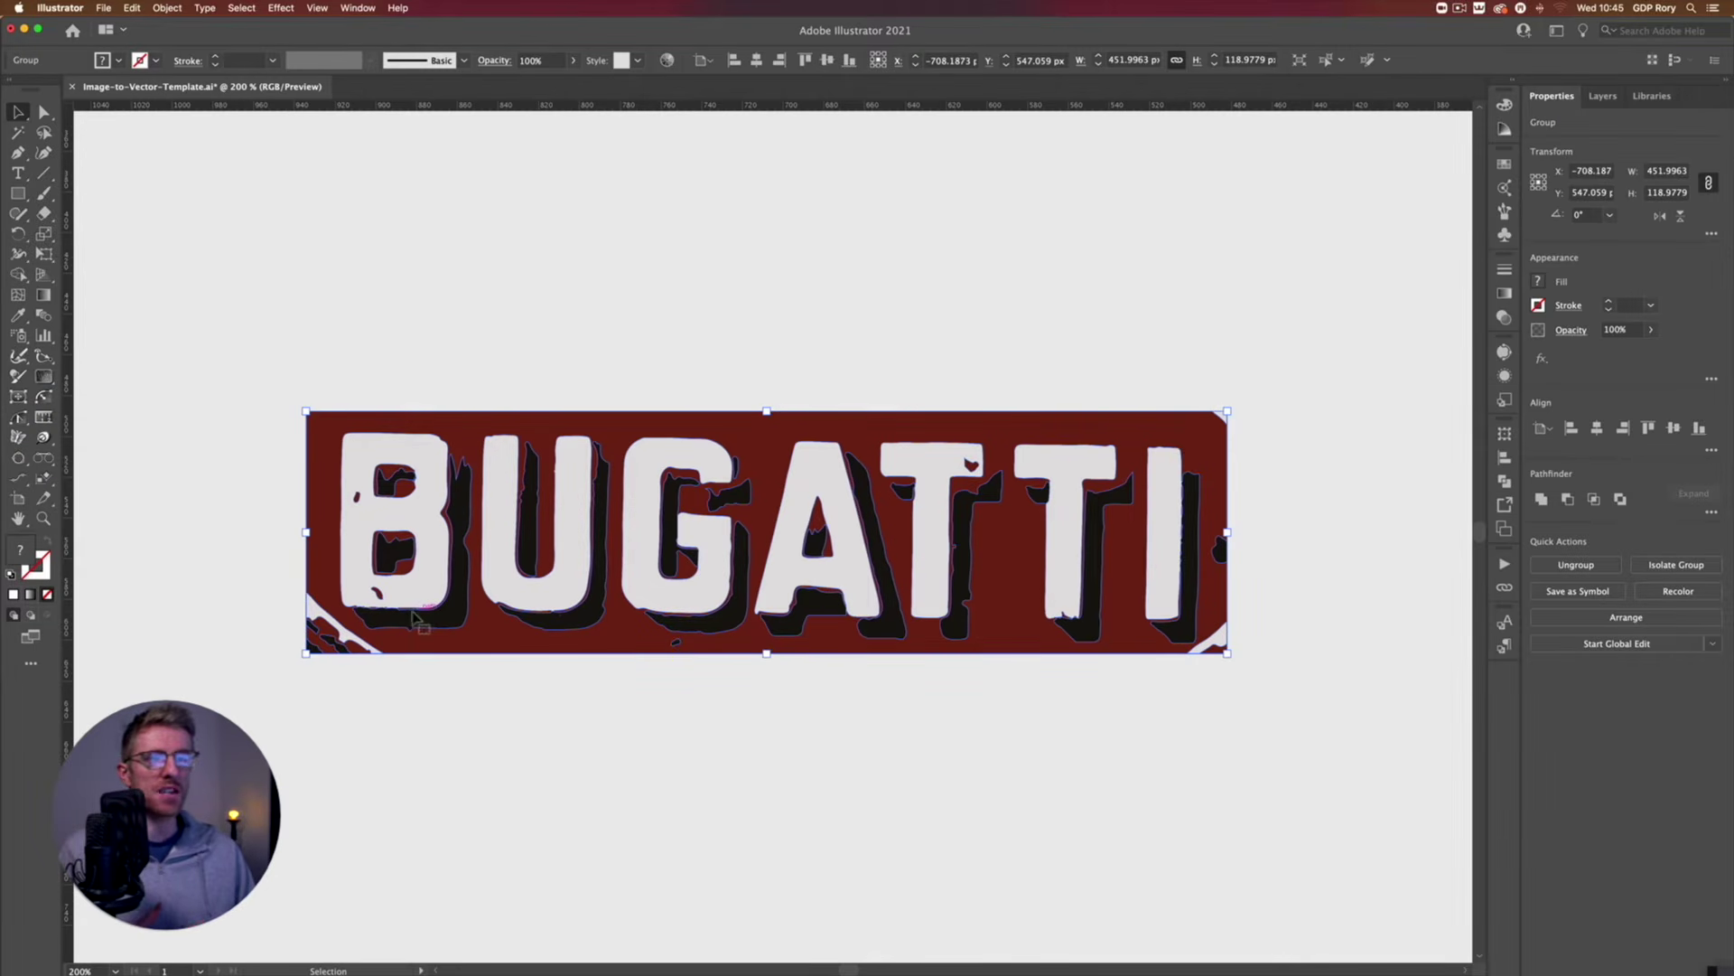
Draw a rectangle of about 534 x 181 px around the traced sign and send it to the back.
key("super+minus")
left_click(331, 526)
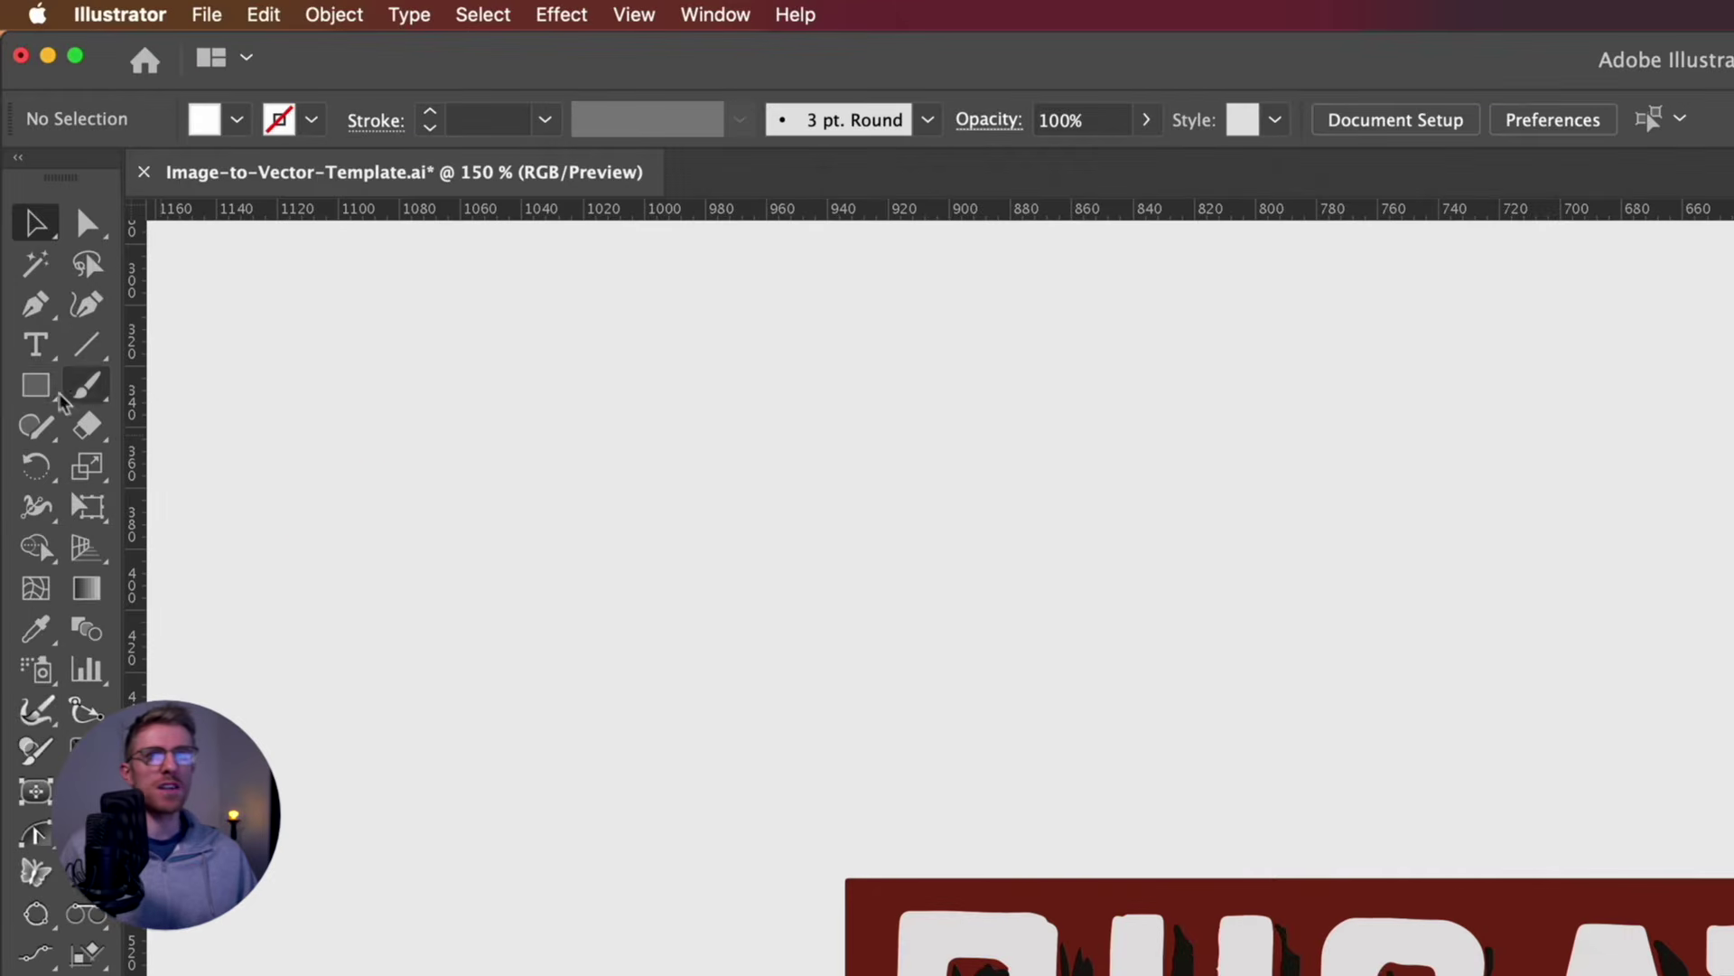
left_click(17, 193)
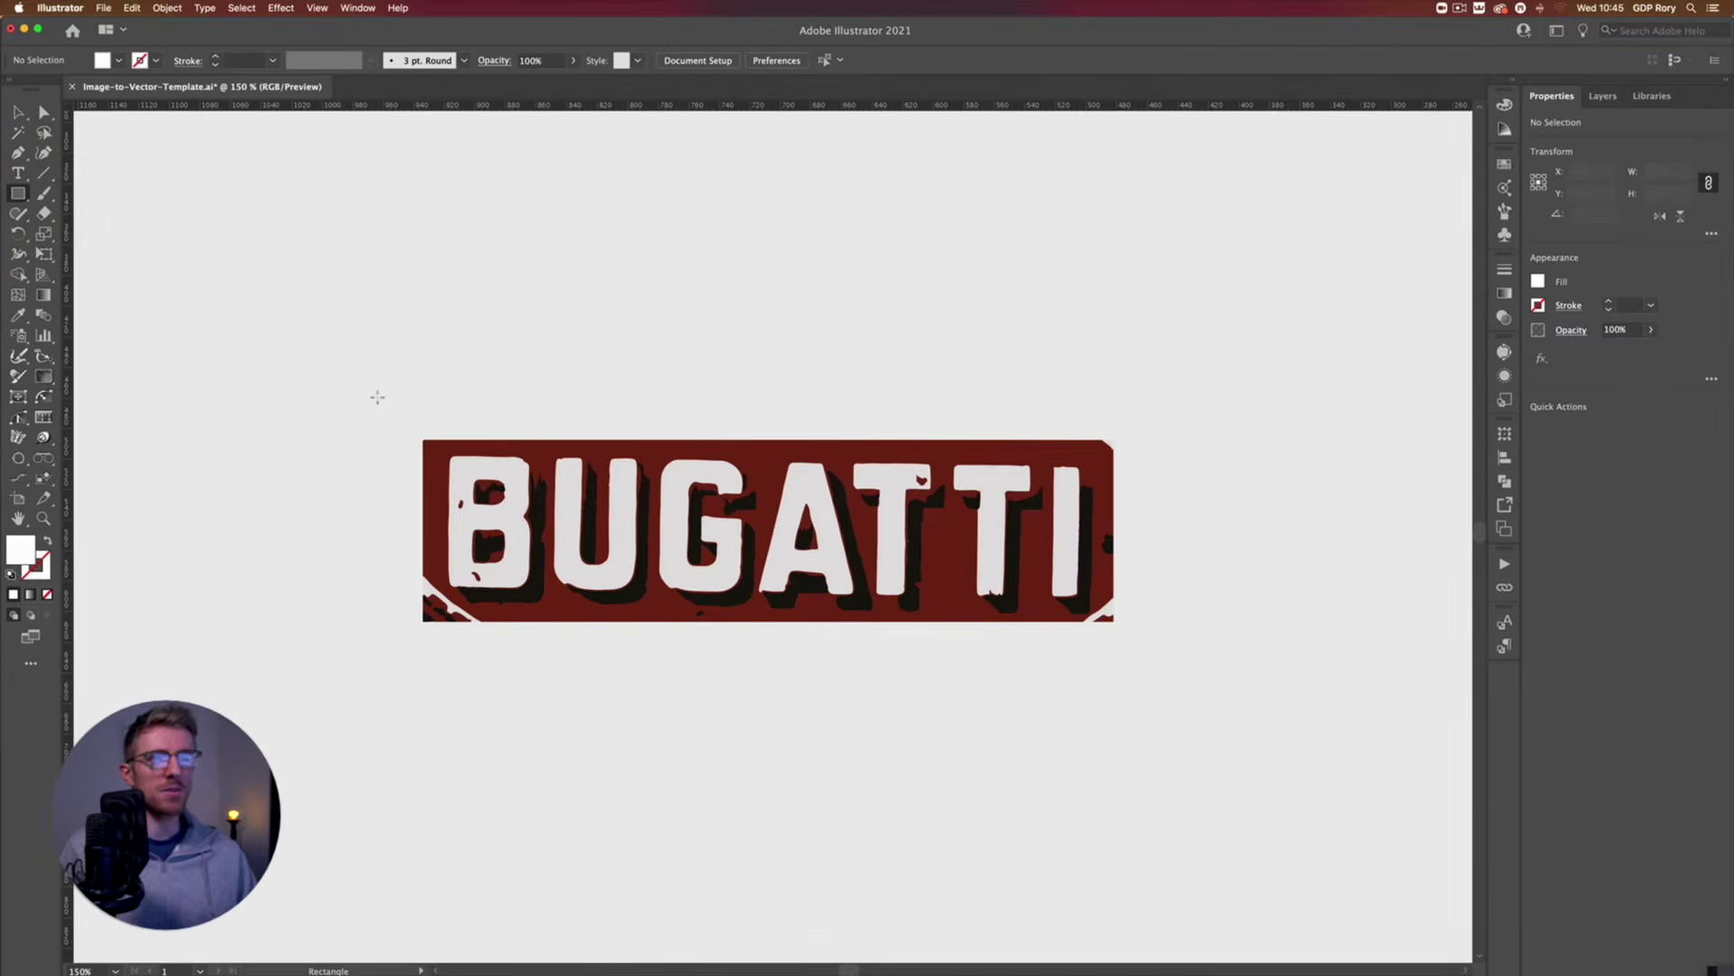
left_click_drag(355, 391, 1171, 668)
right_click(1042, 542)
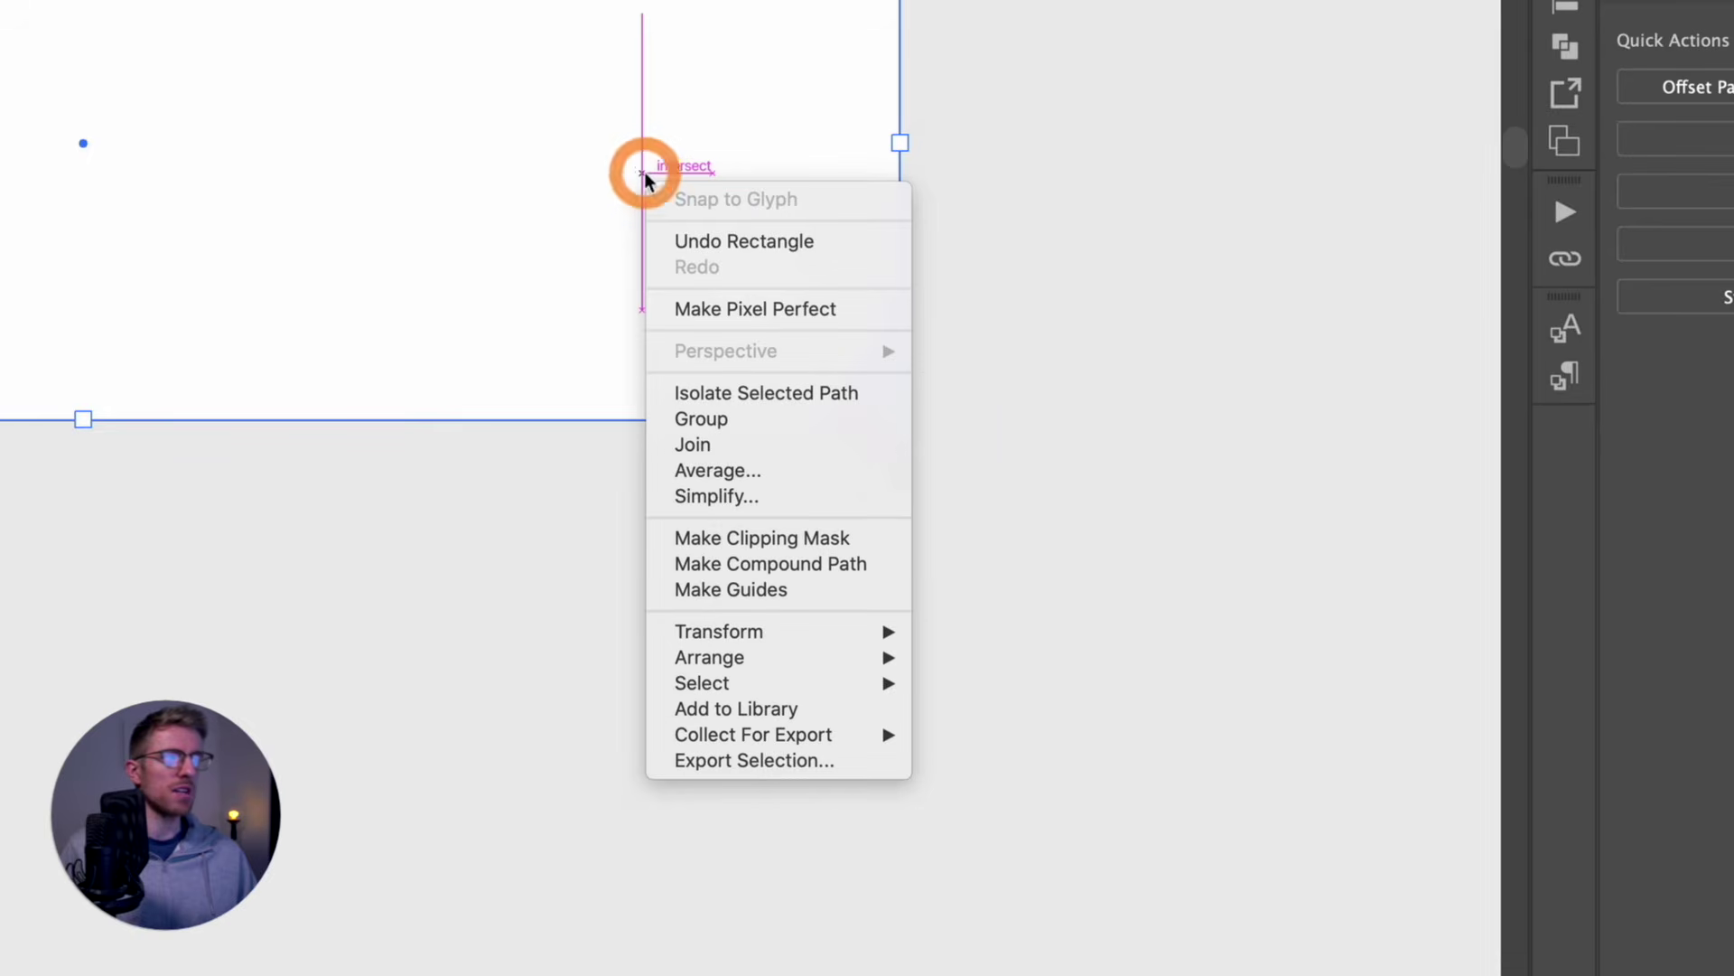
mouse_move(735, 657)
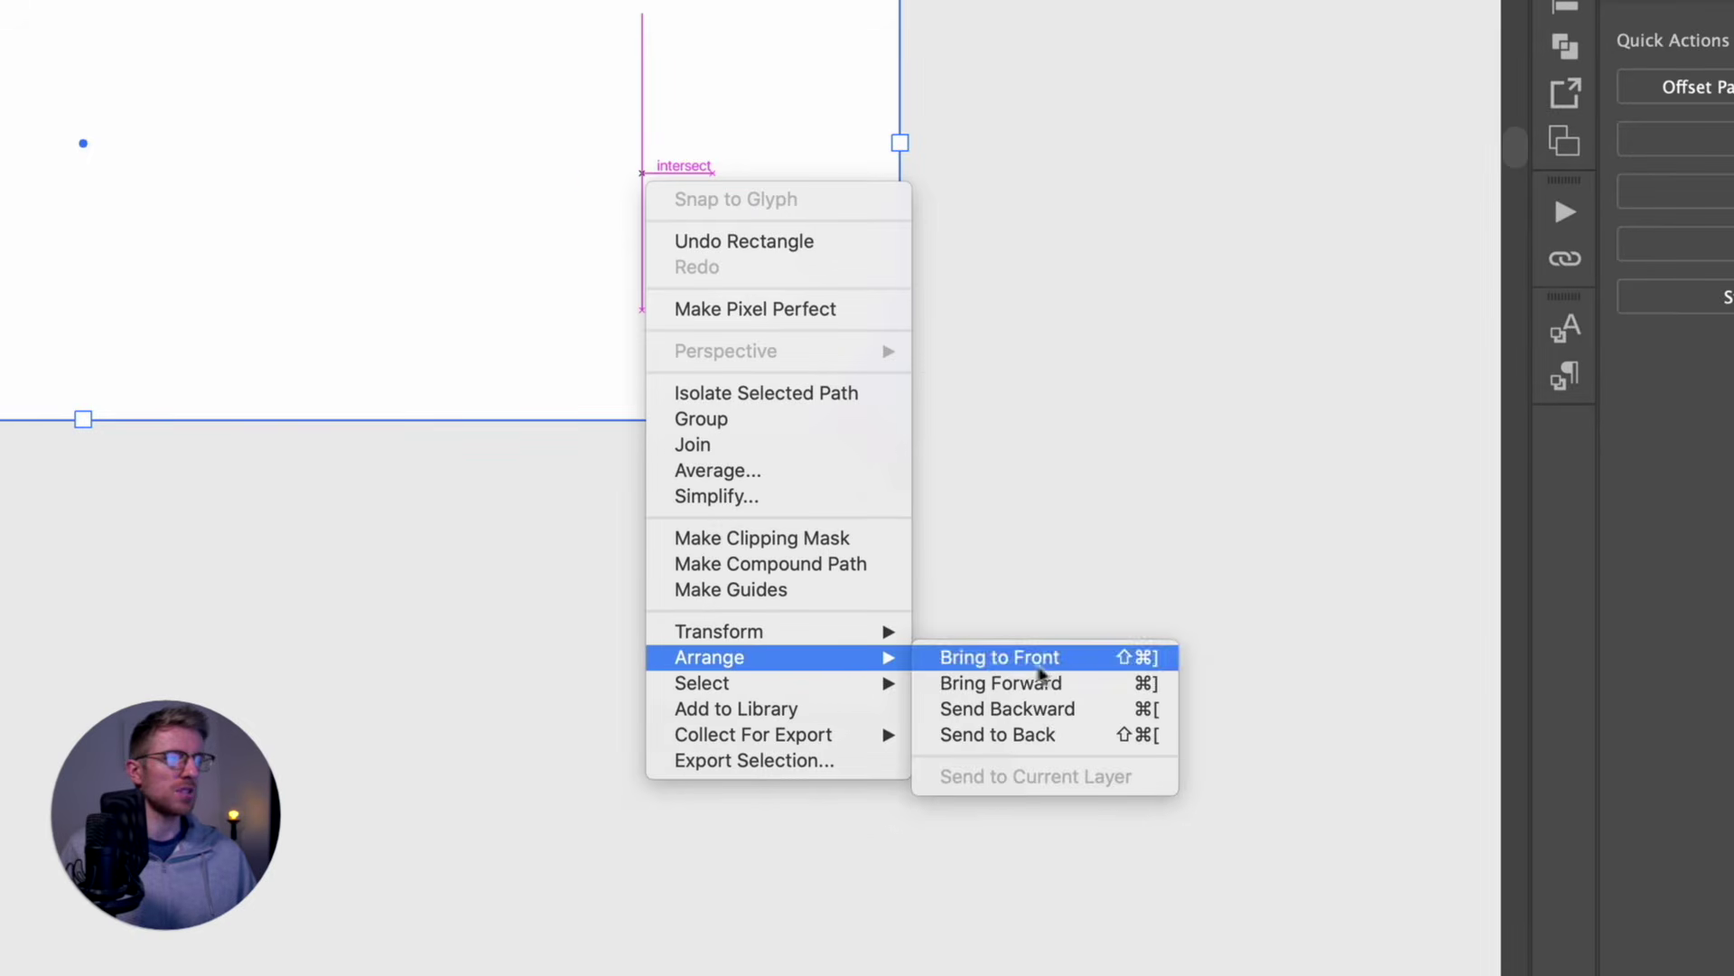
left_click(1045, 728)
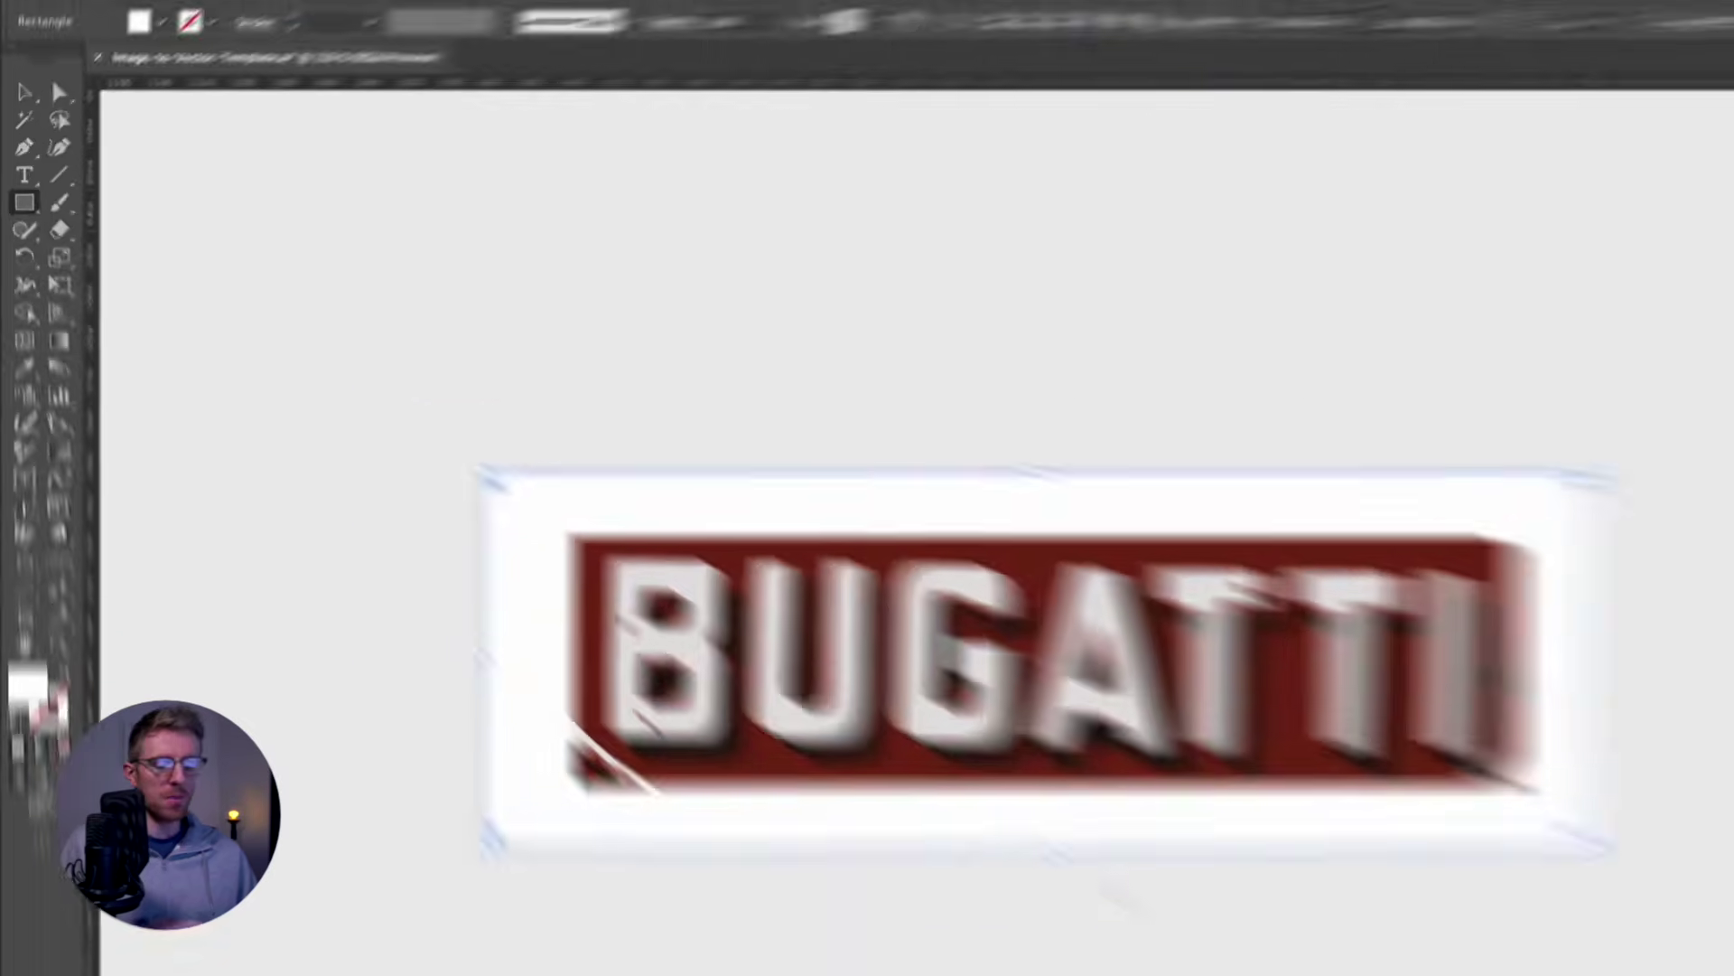
Fill the rectangle with the dark red sampled from the traced sign's background, and deselect it.
key("i")
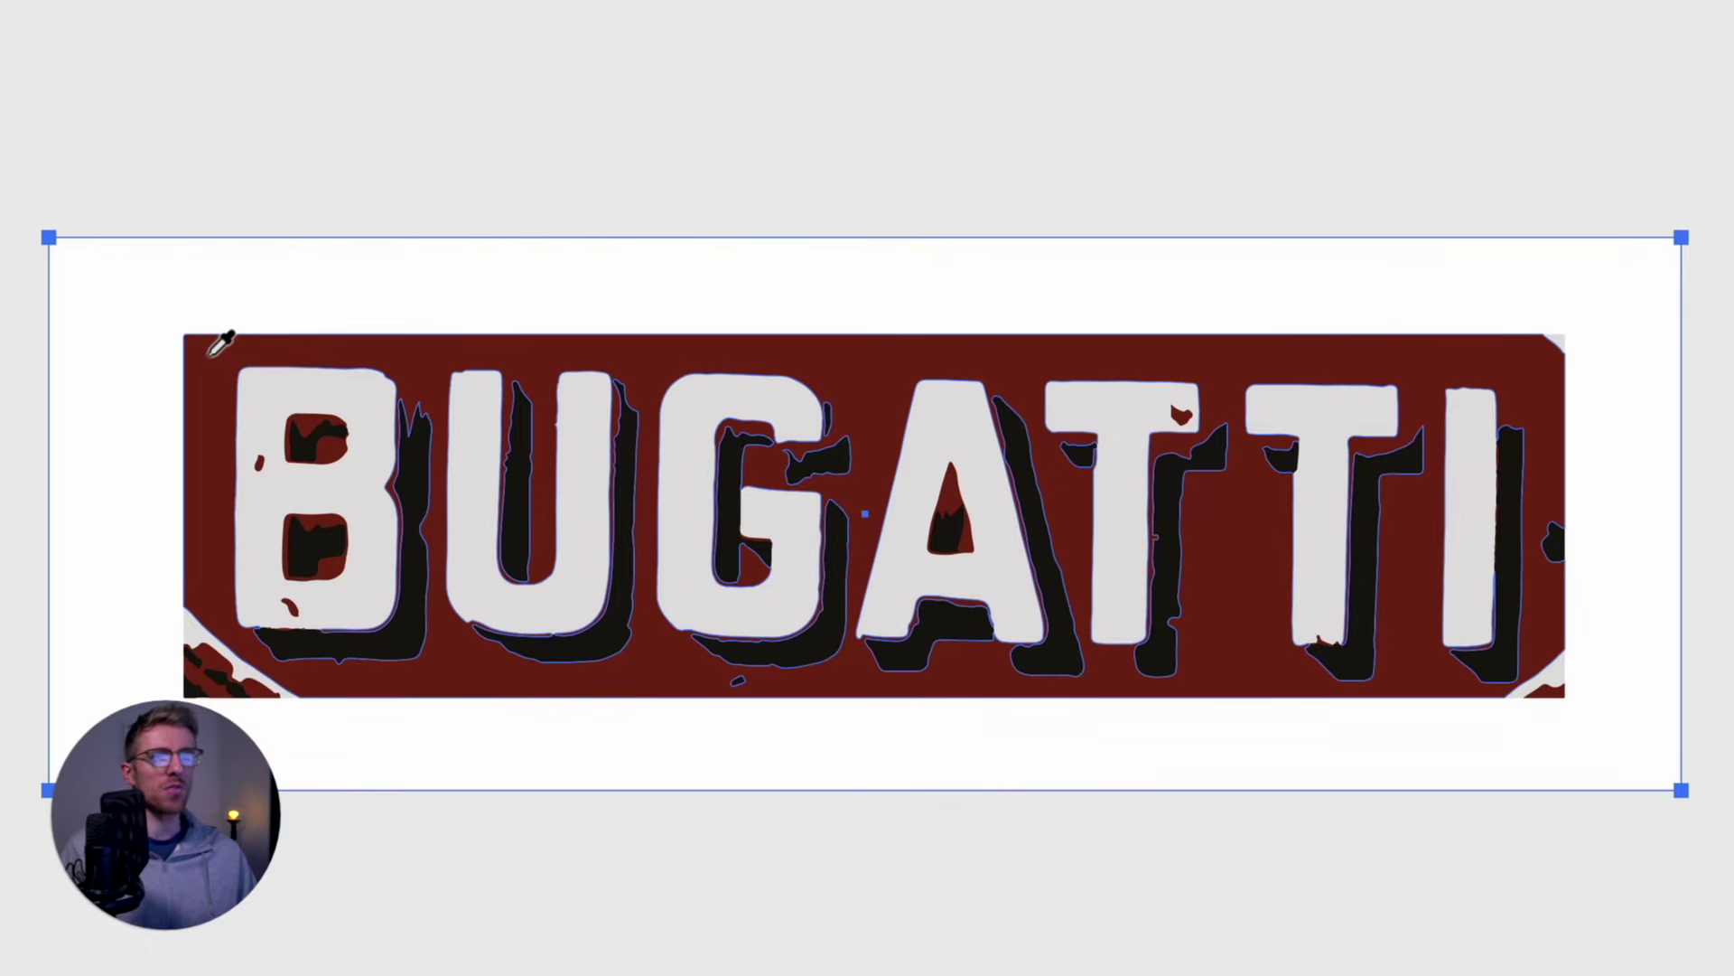
left_click(209, 354)
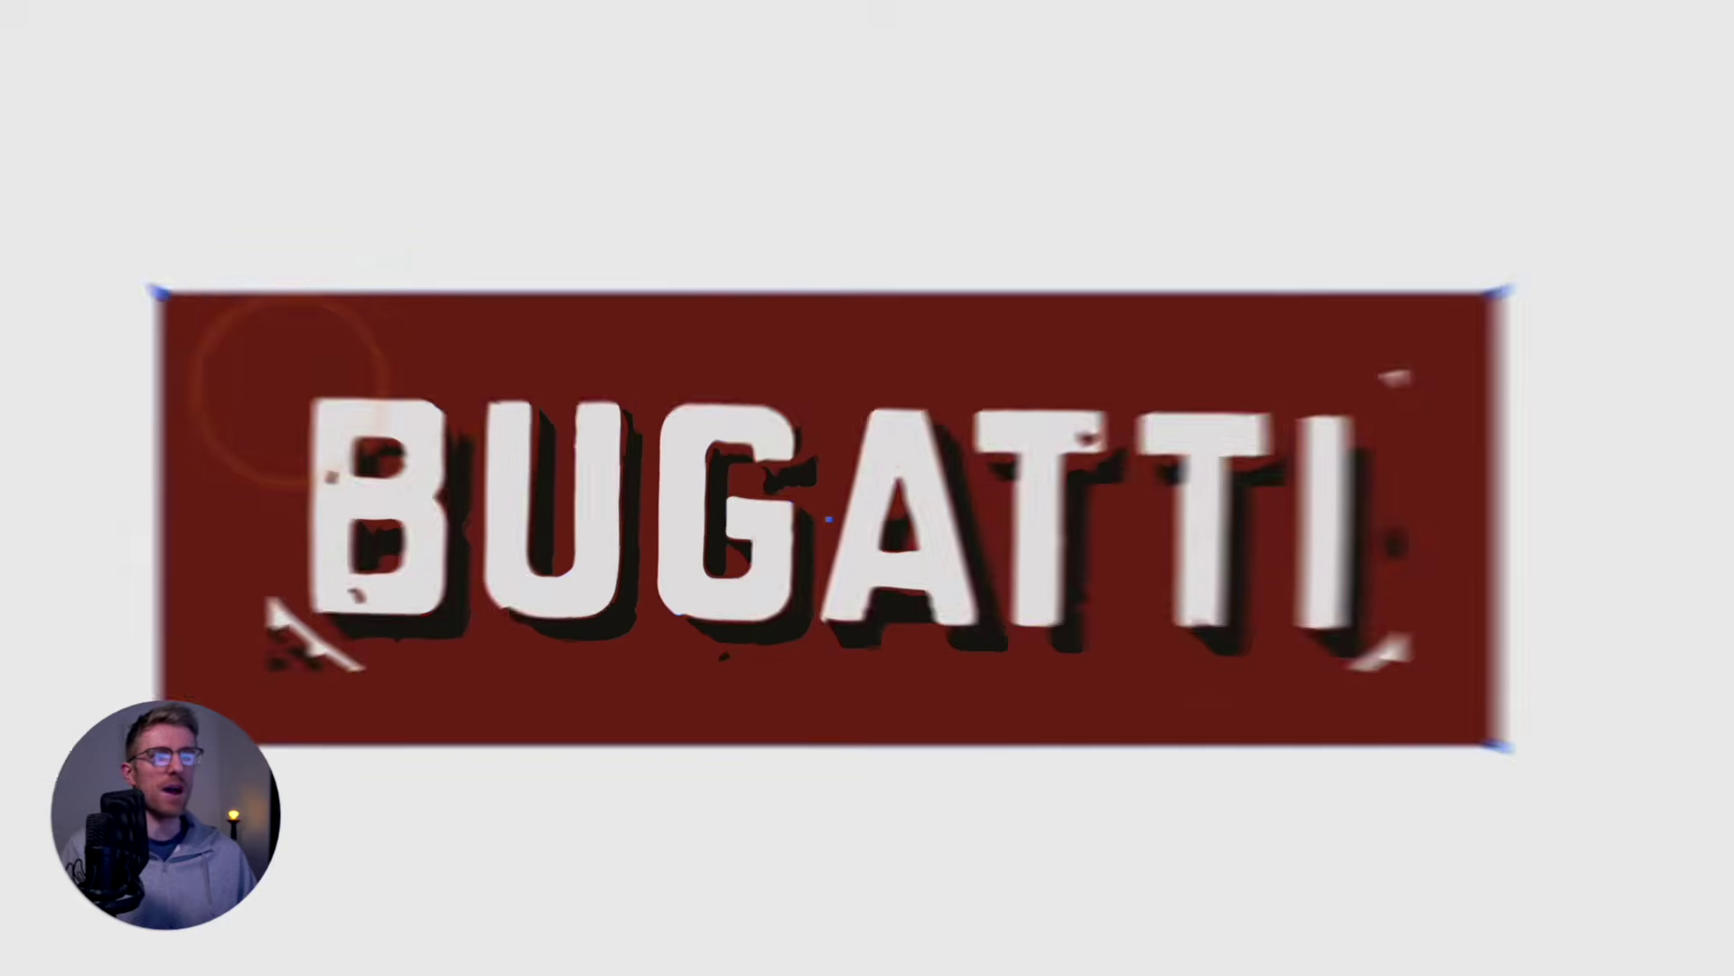
key("v")
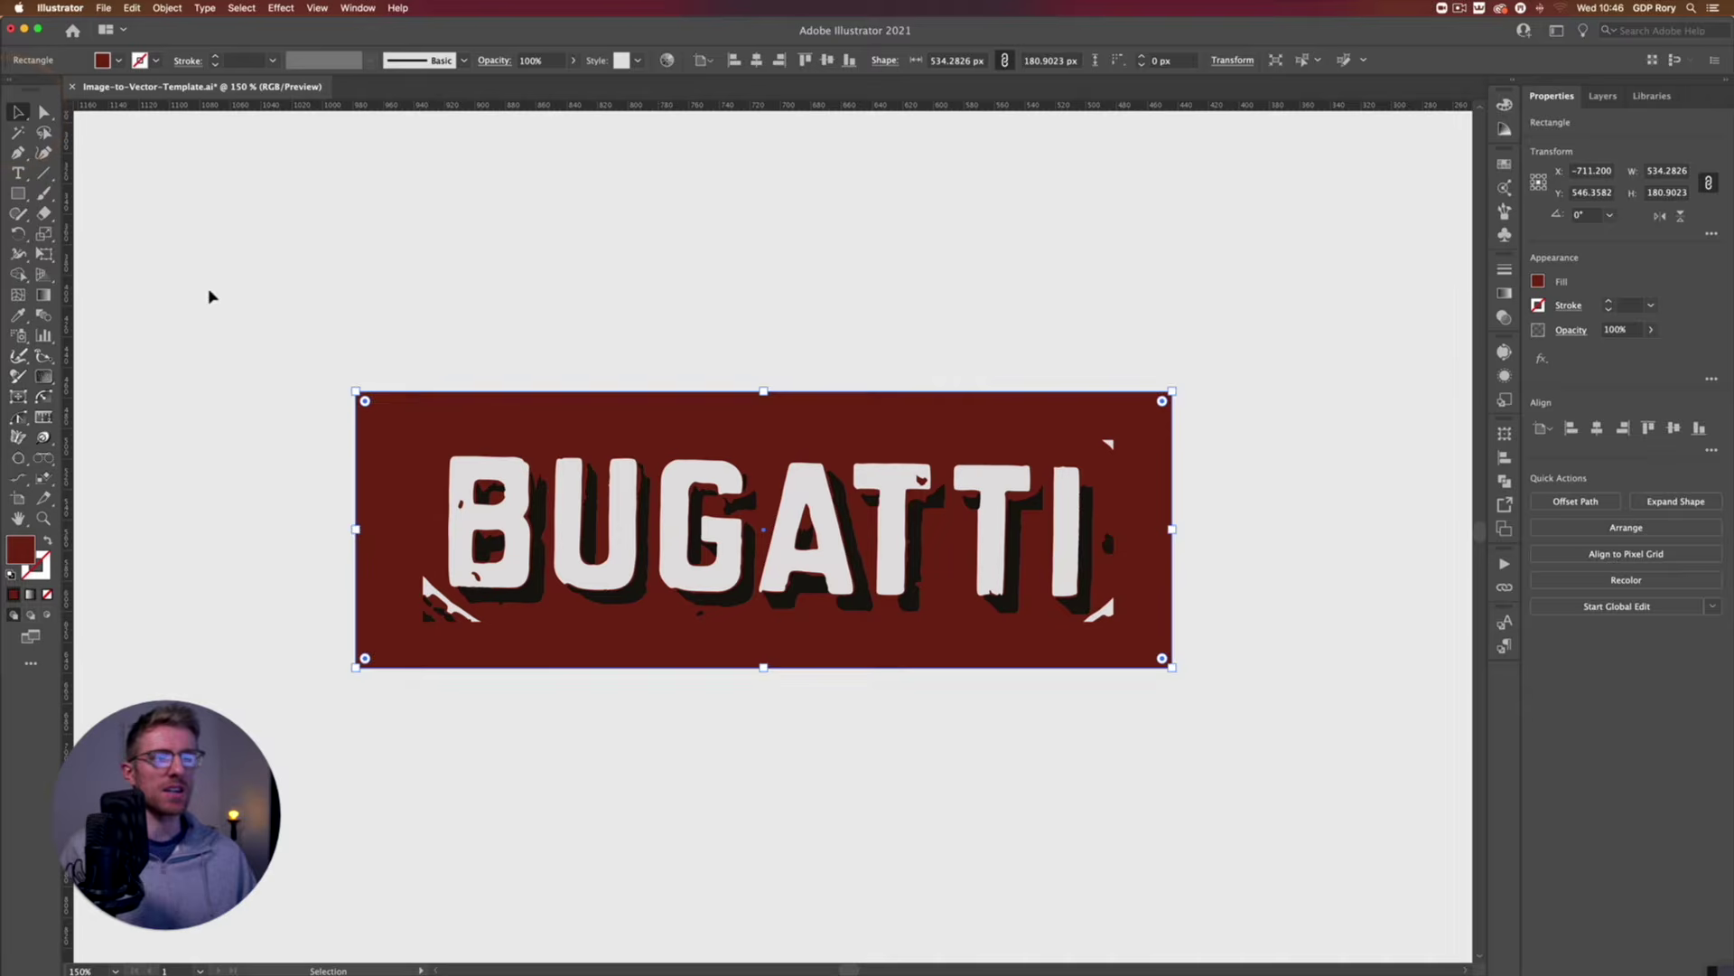
left_click(315, 459)
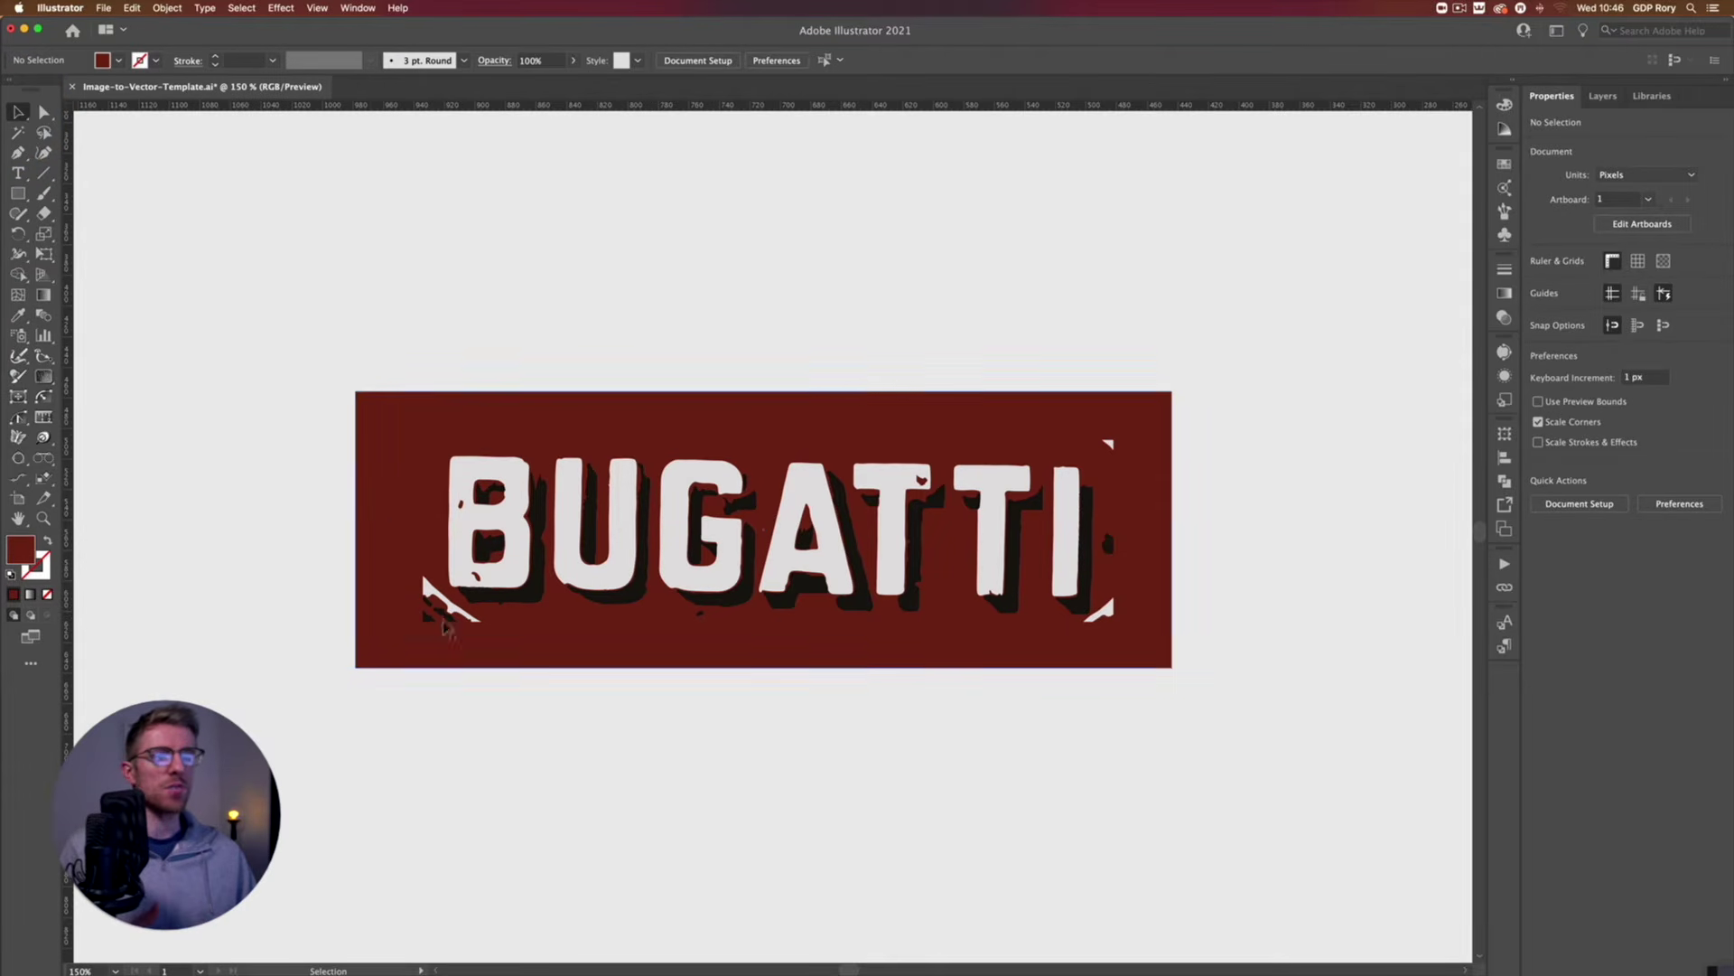
Isolate the traced sign group and delete its red background and the stray corner shapes around the lettering.
left_click(461, 603)
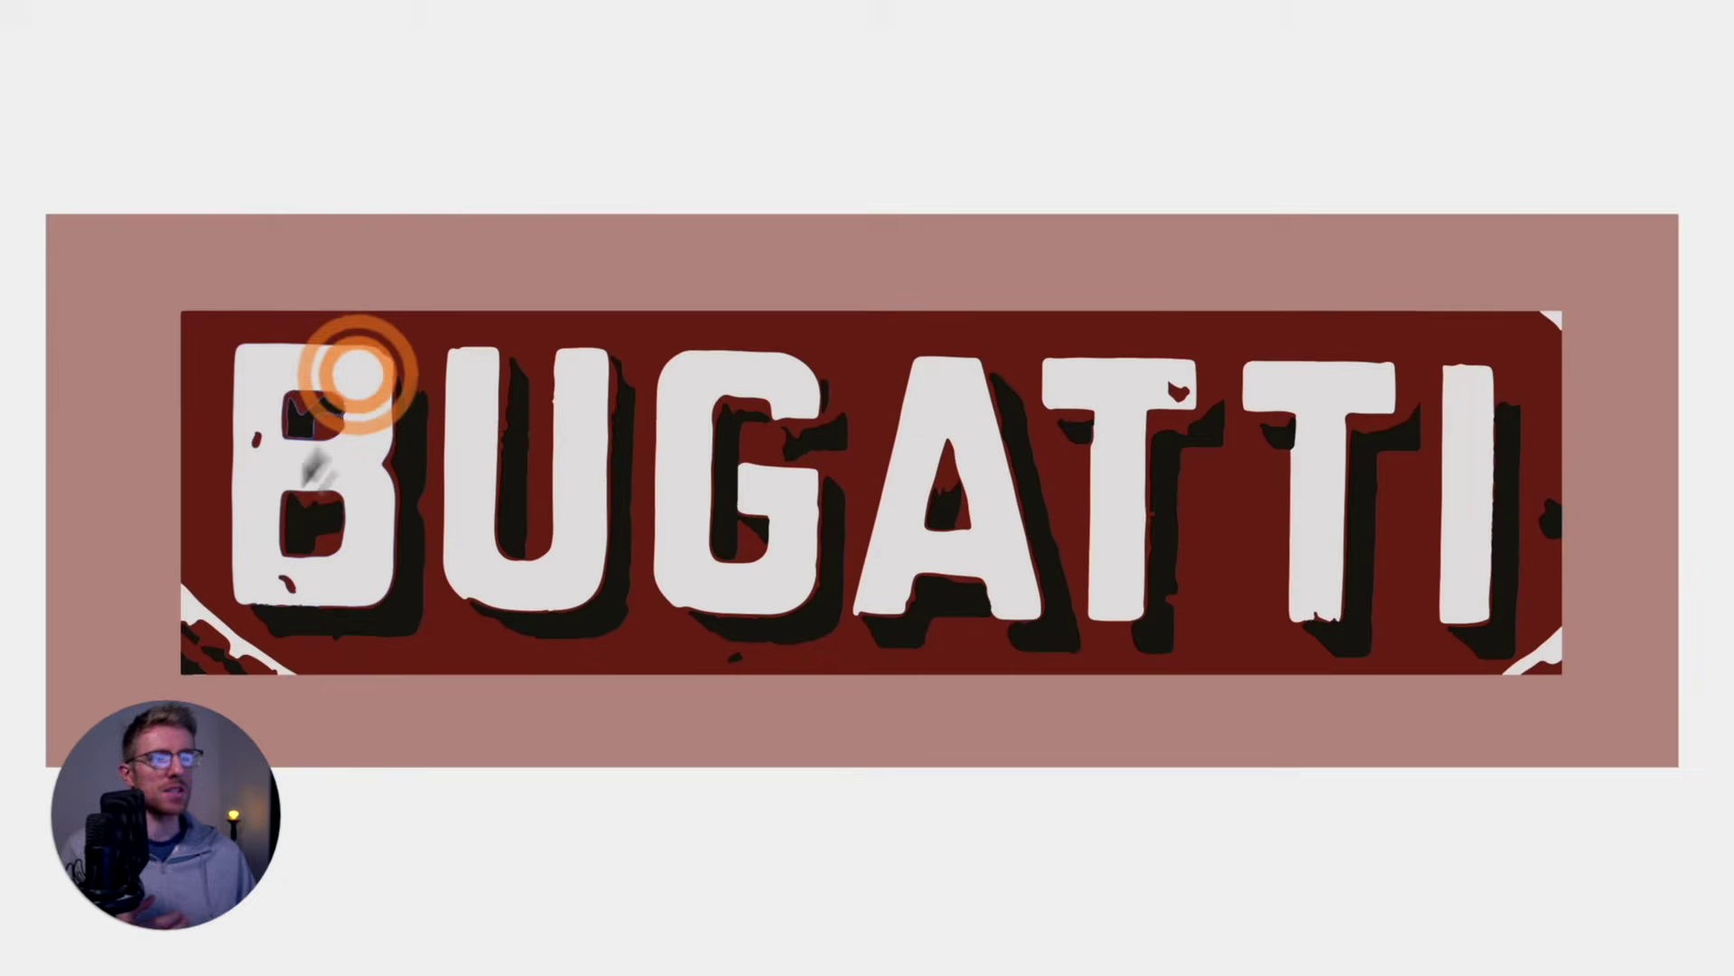
left_click(222, 628)
mouse_move(221, 628)
left_mouse_down()
mouse_move(201, 630)
mouse_move(239, 582)
mouse_move(207, 671)
mouse_move(199, 637)
left_mouse_up()
left_click(195, 571)
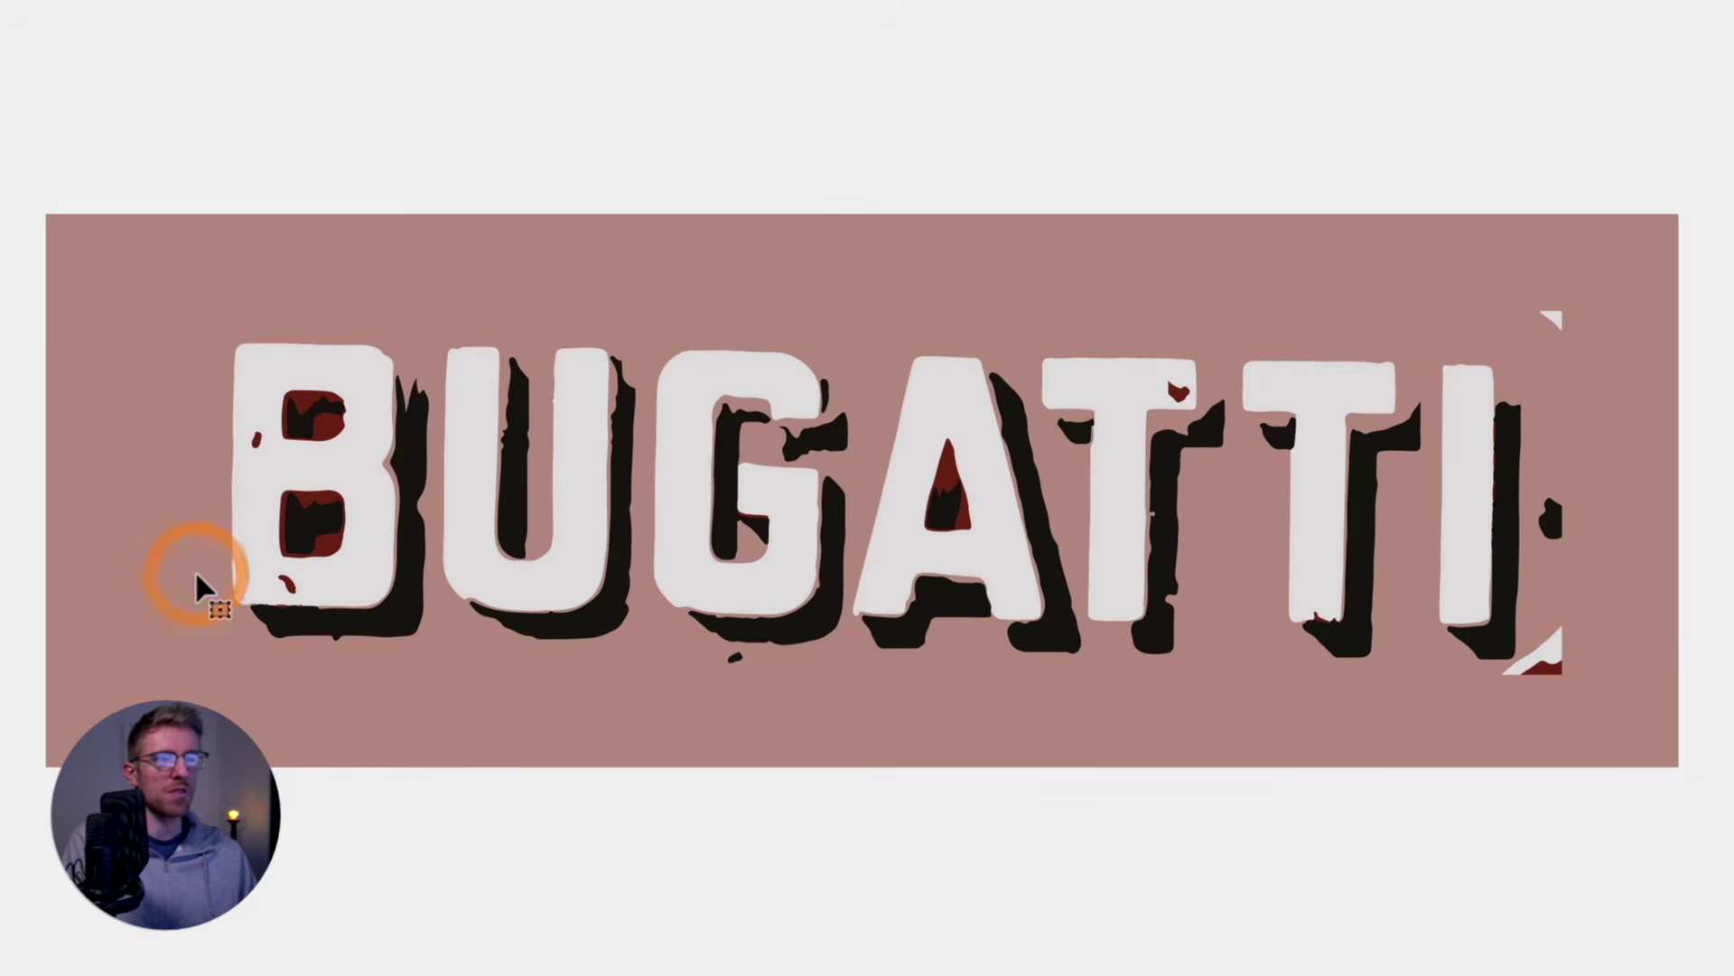
left_click_drag(1546, 682, 1529, 666)
left_click(434, 28)
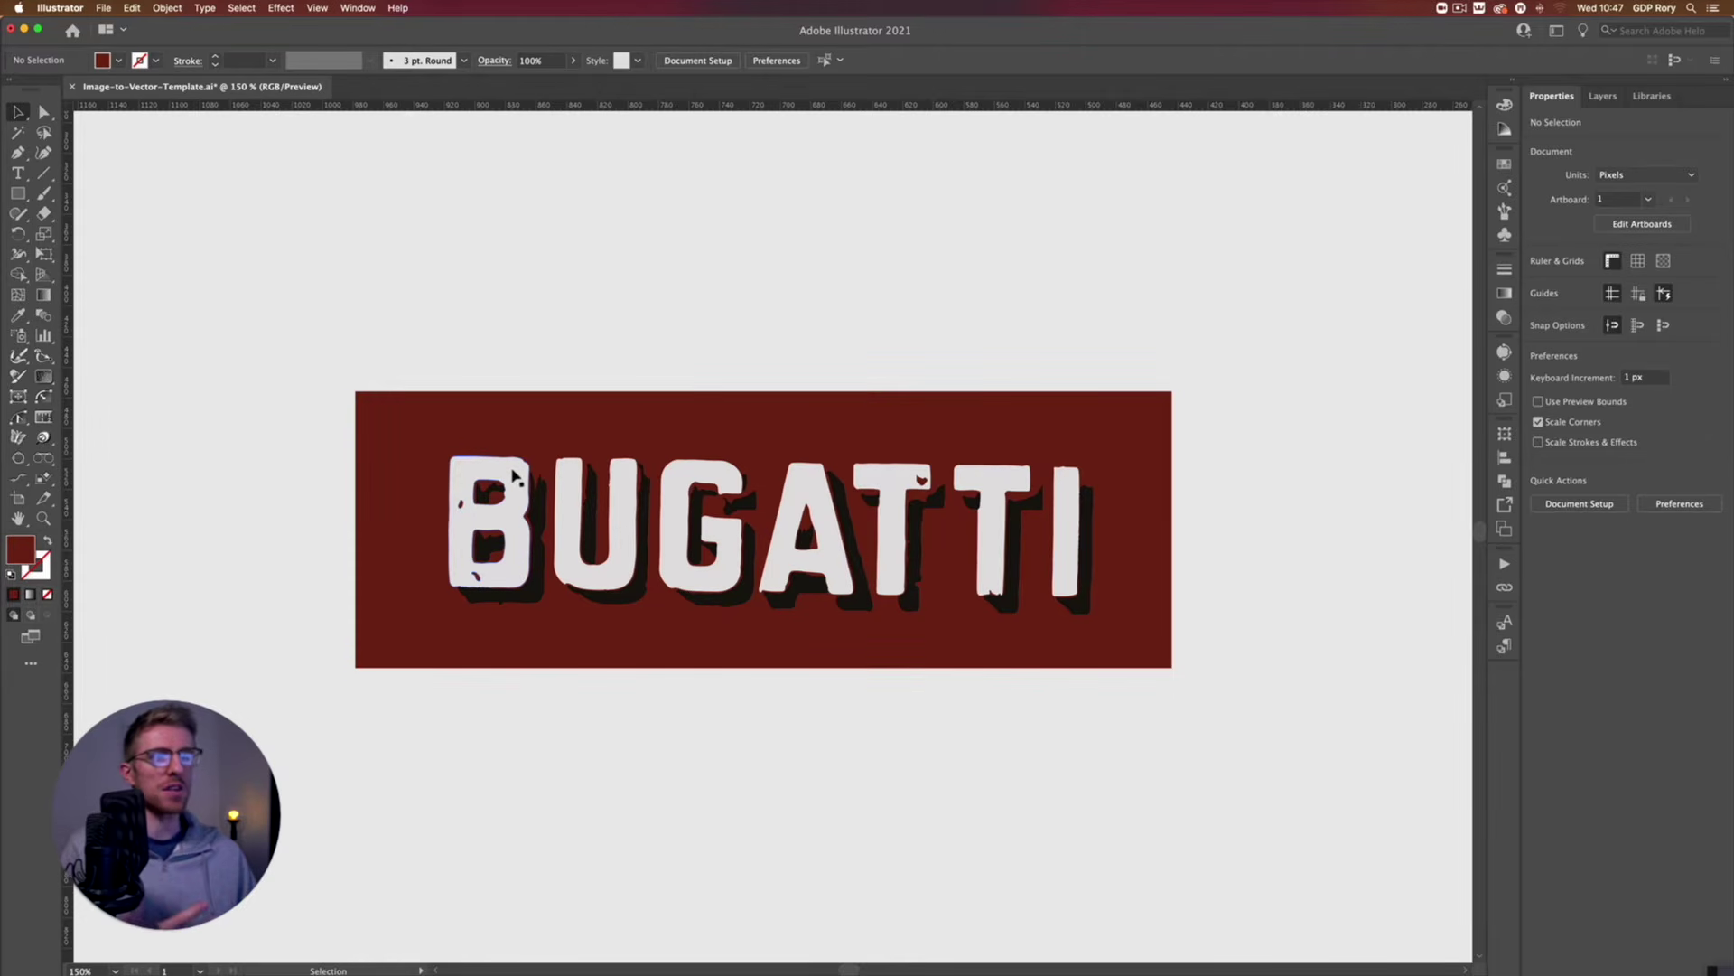
key("a")
key("super+equal")
key("super+equal")
key("super+equal")
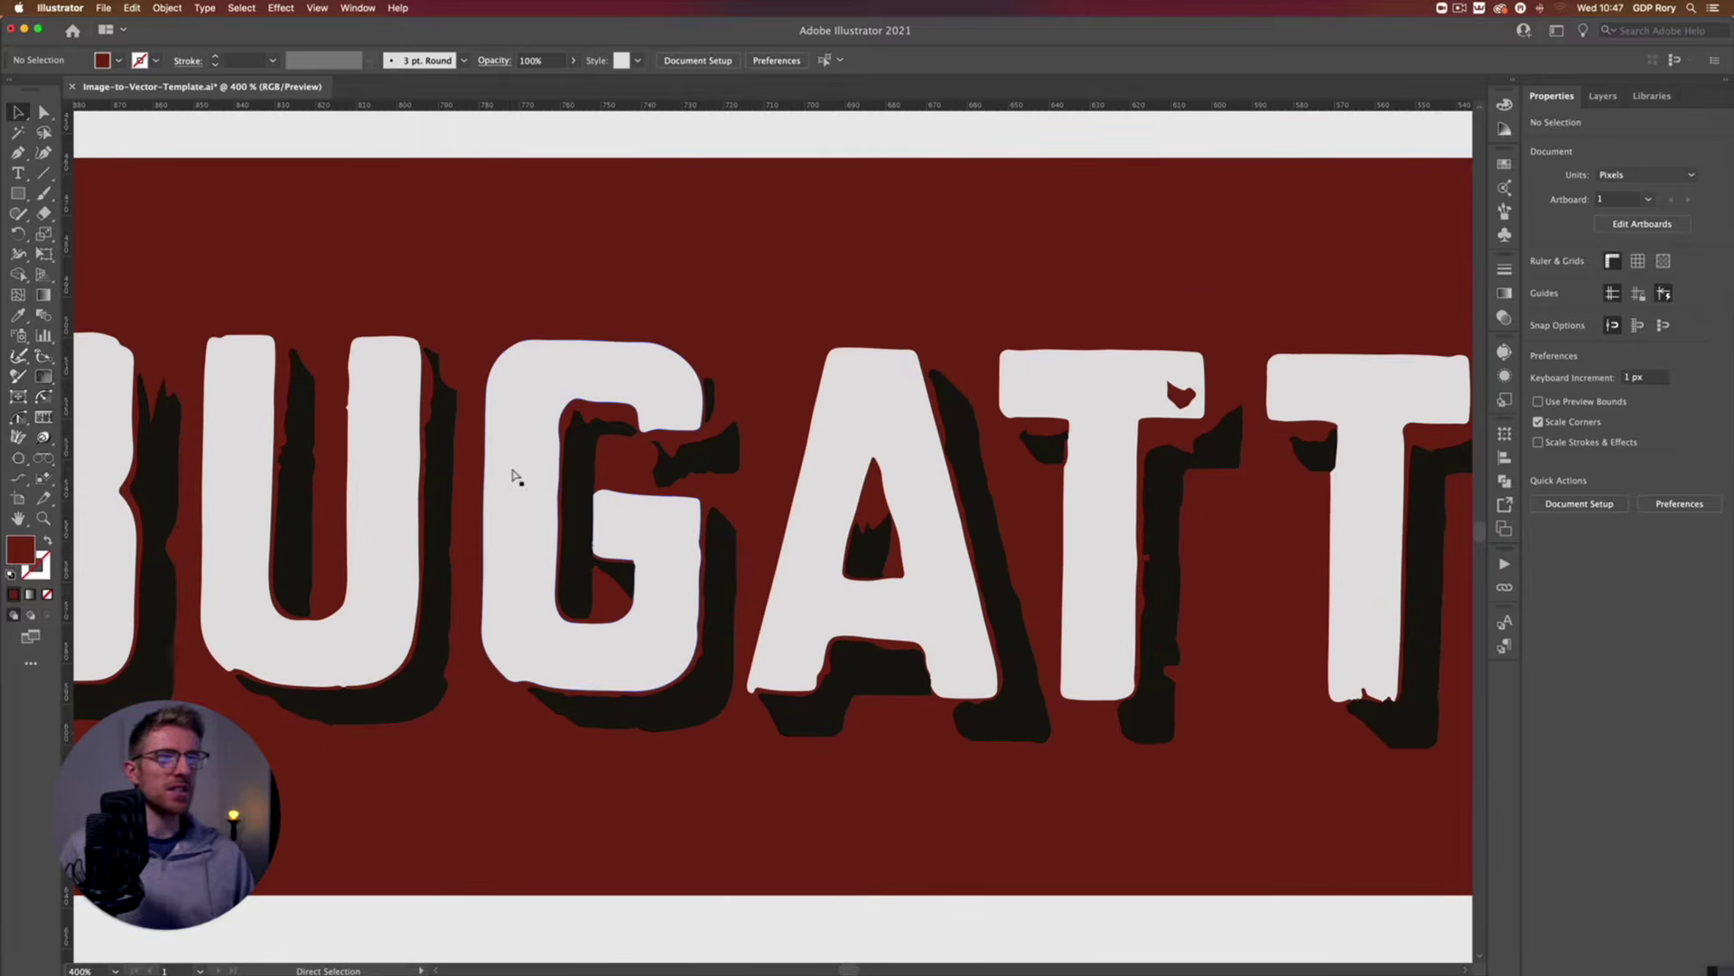
key("super+minus")
key("super+minus")
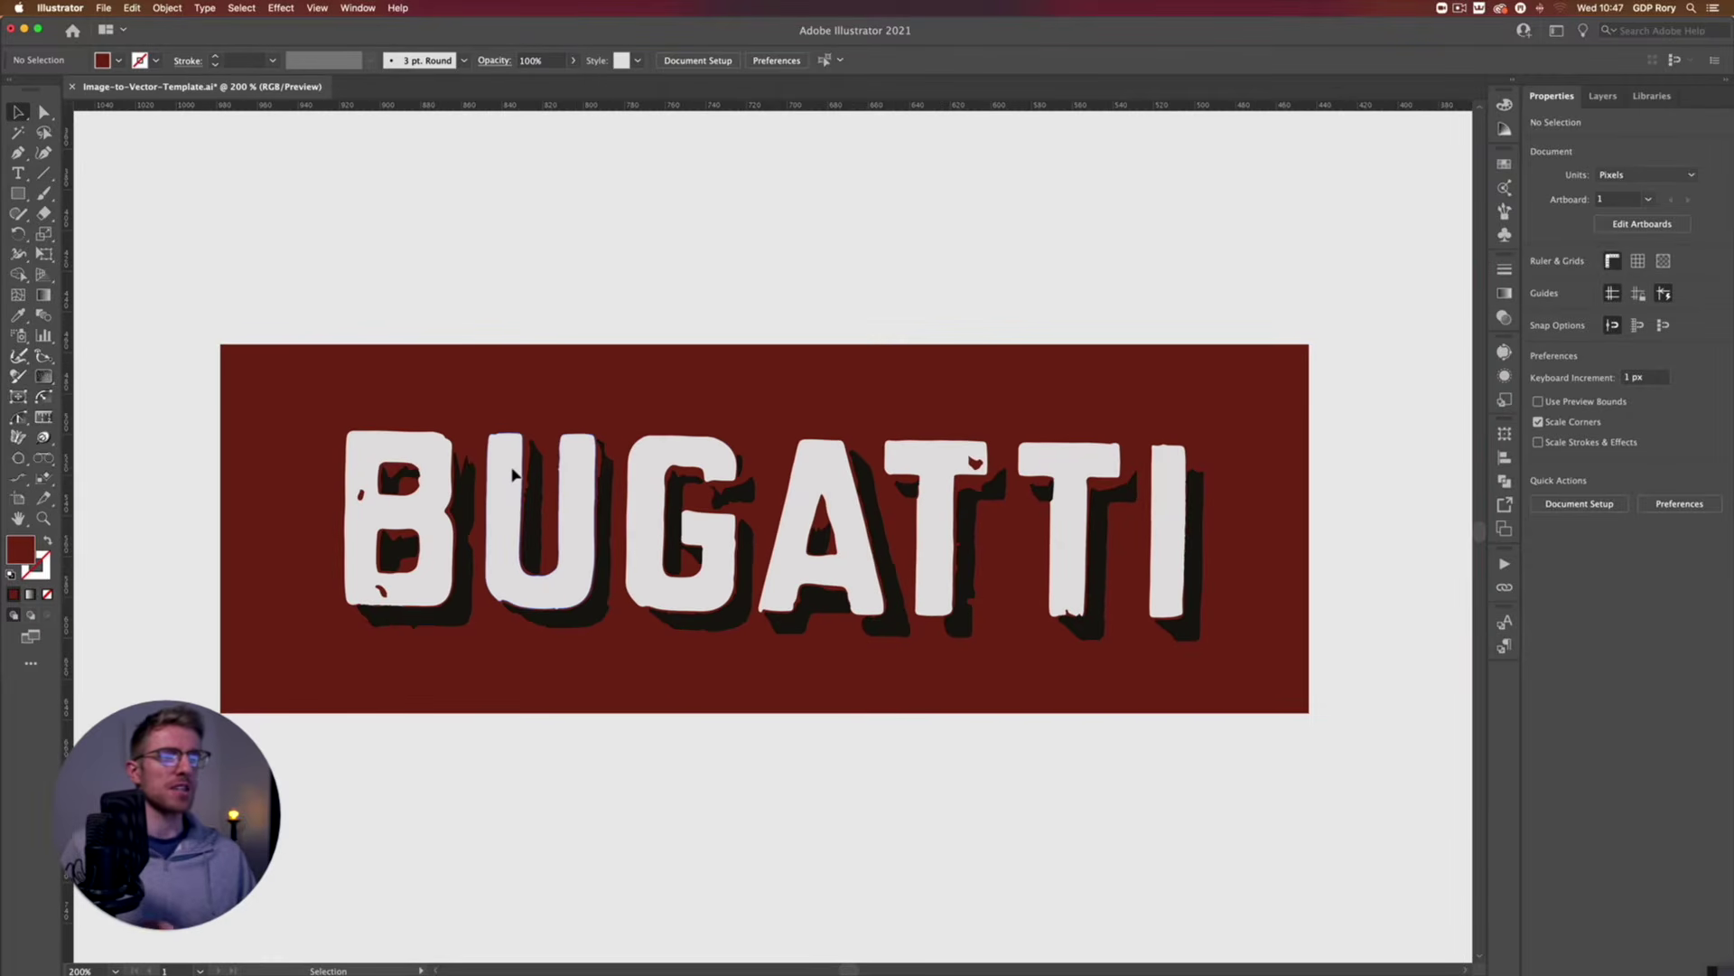
Centre the lettering and red rectangle on each other horizontally and vertically, and rotate the lettering slightly counterclockwise to level it.
left_click(512, 474)
left_click(1003, 390)
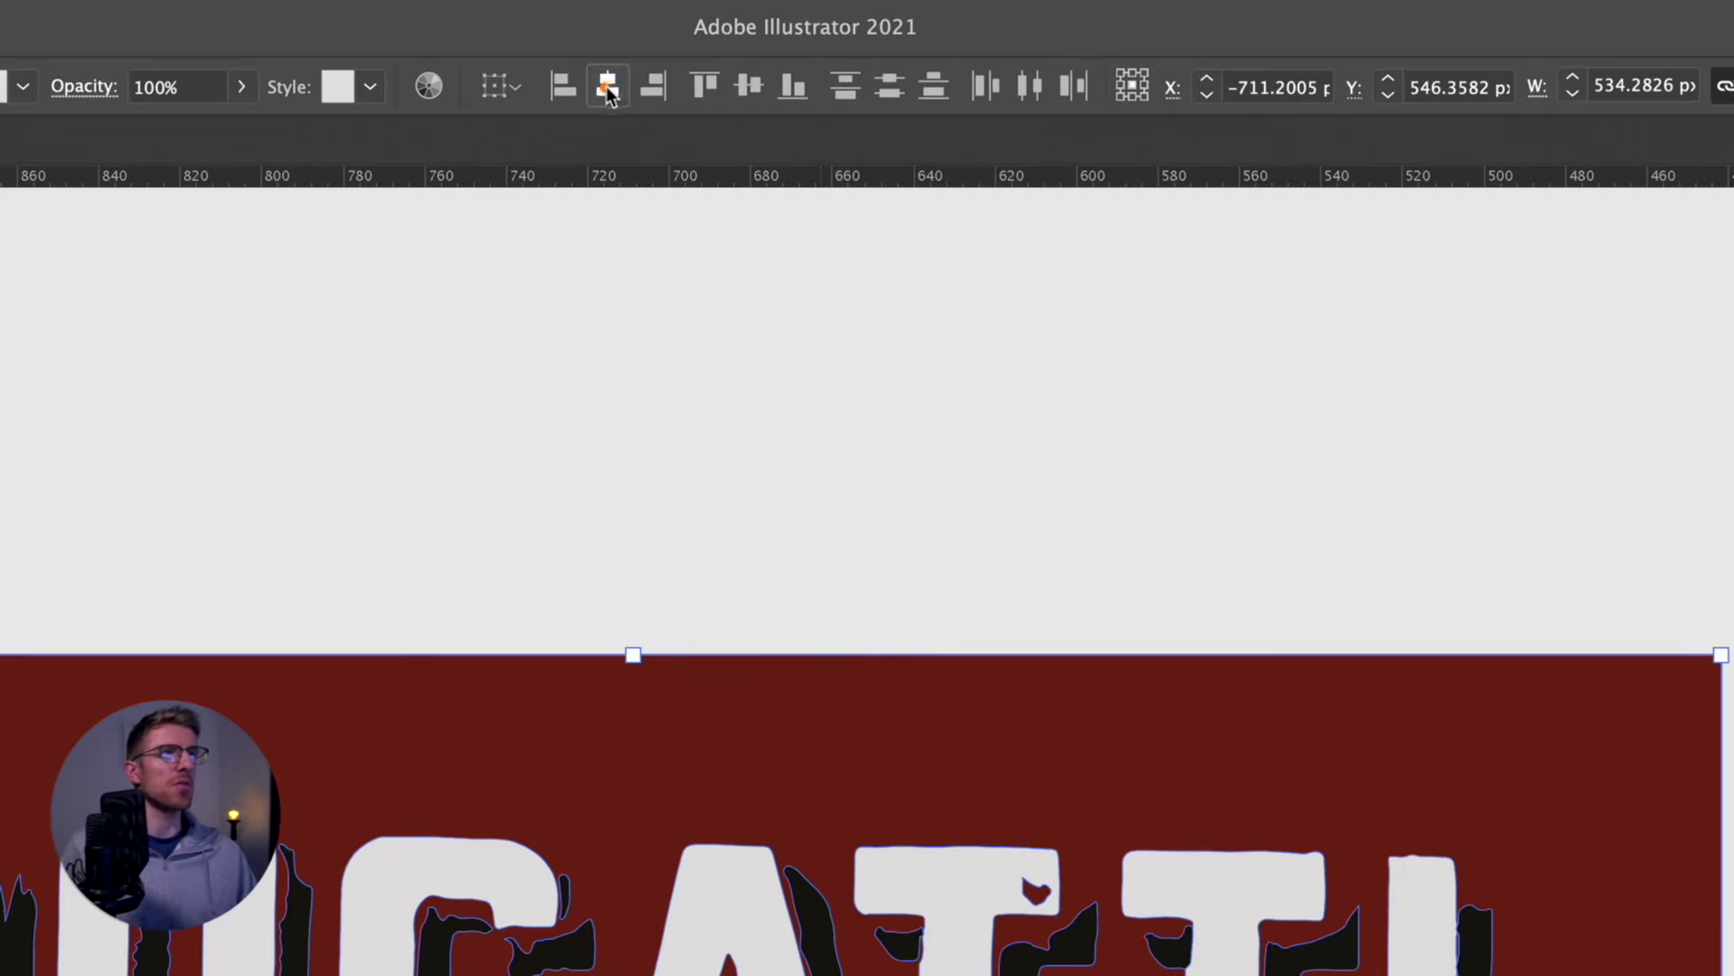
left_click(756, 60)
left_click(746, 86)
left_click(813, 464)
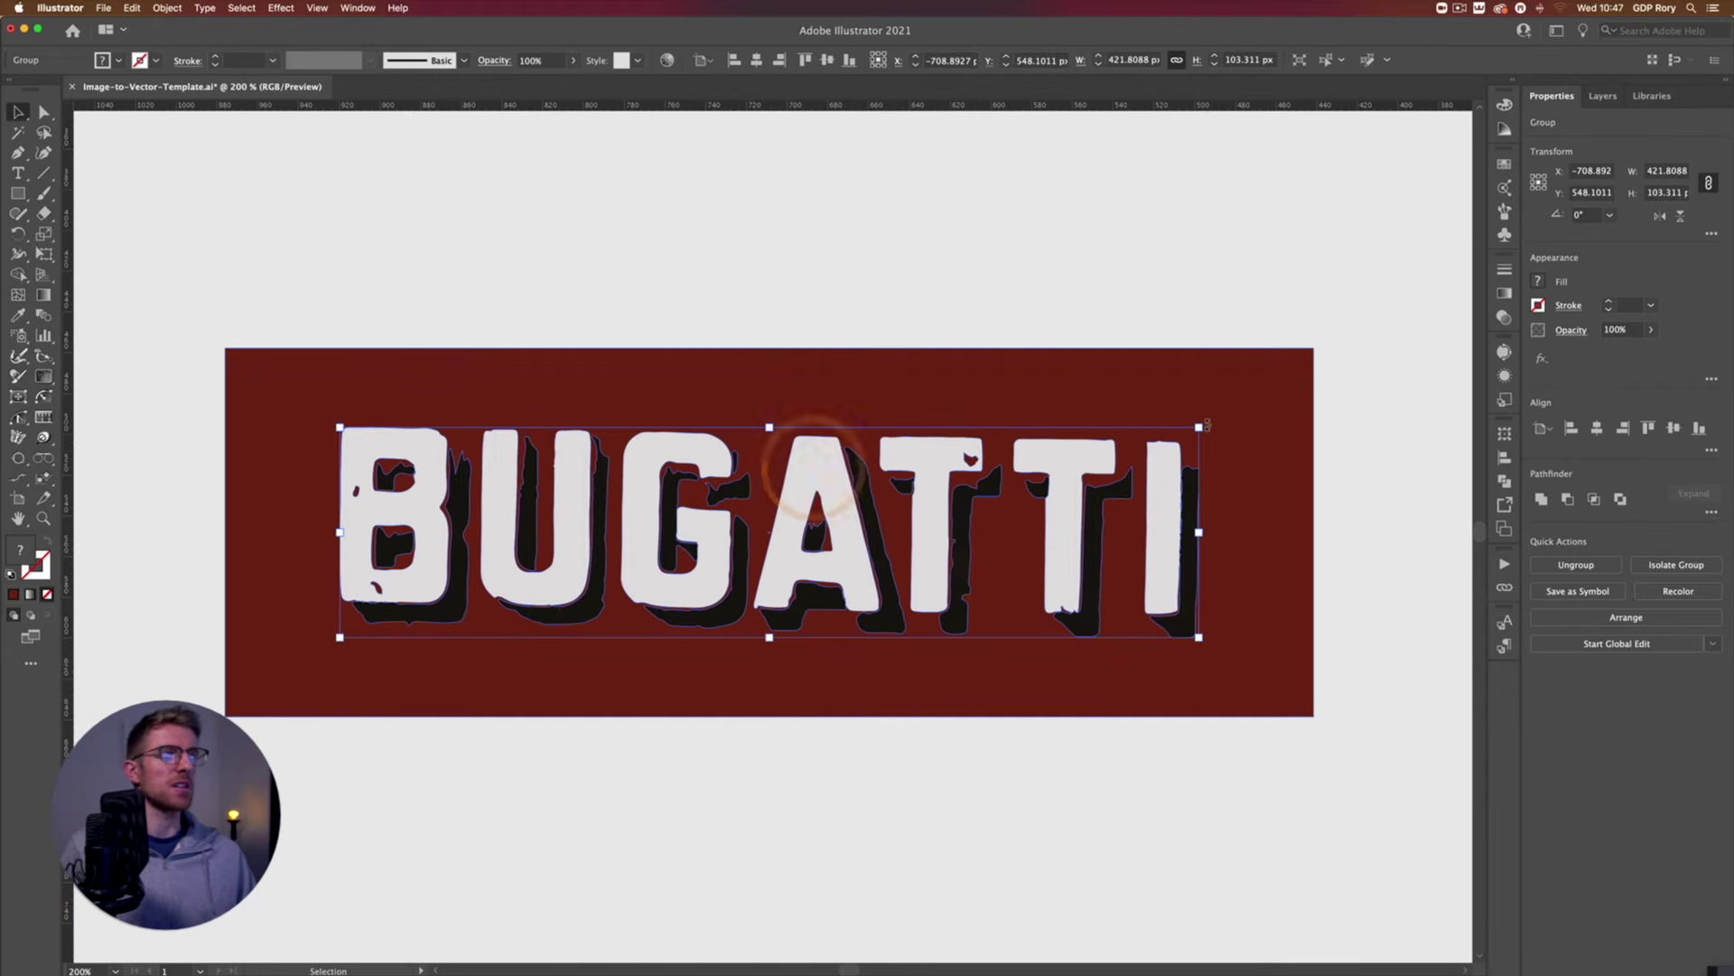
left_click(1204, 414)
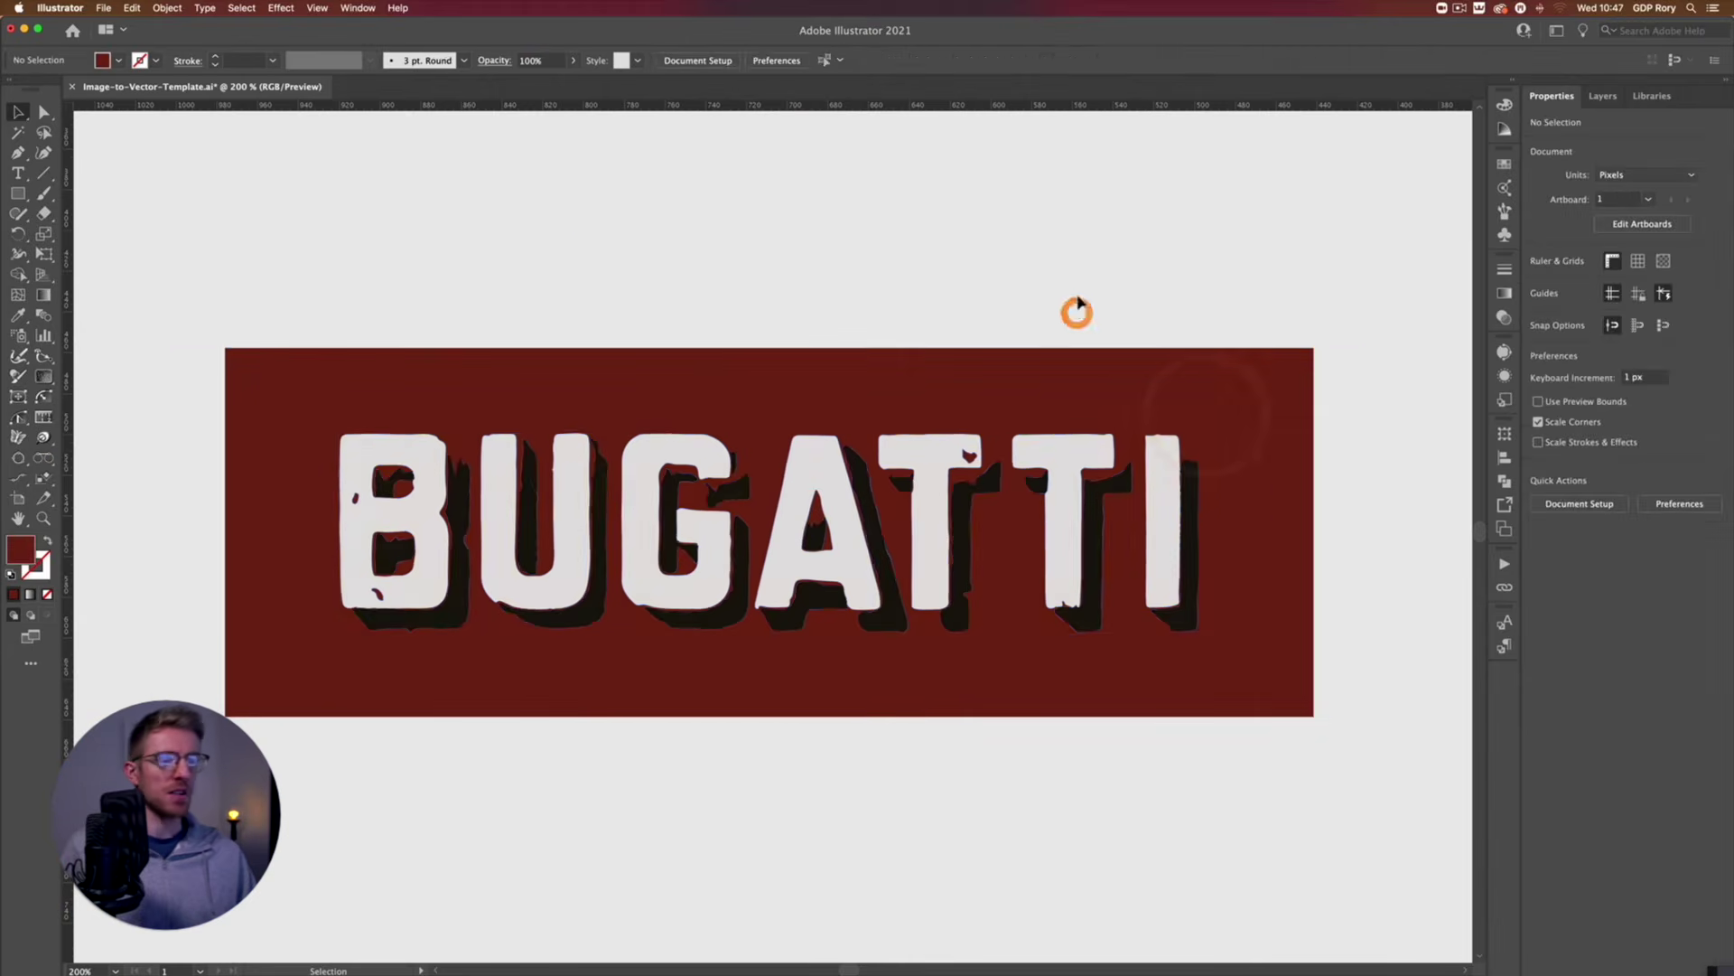
Trace the maple leaf image with the High Fidelity Photo preset, accepting the large-image warning.
key("super+0")
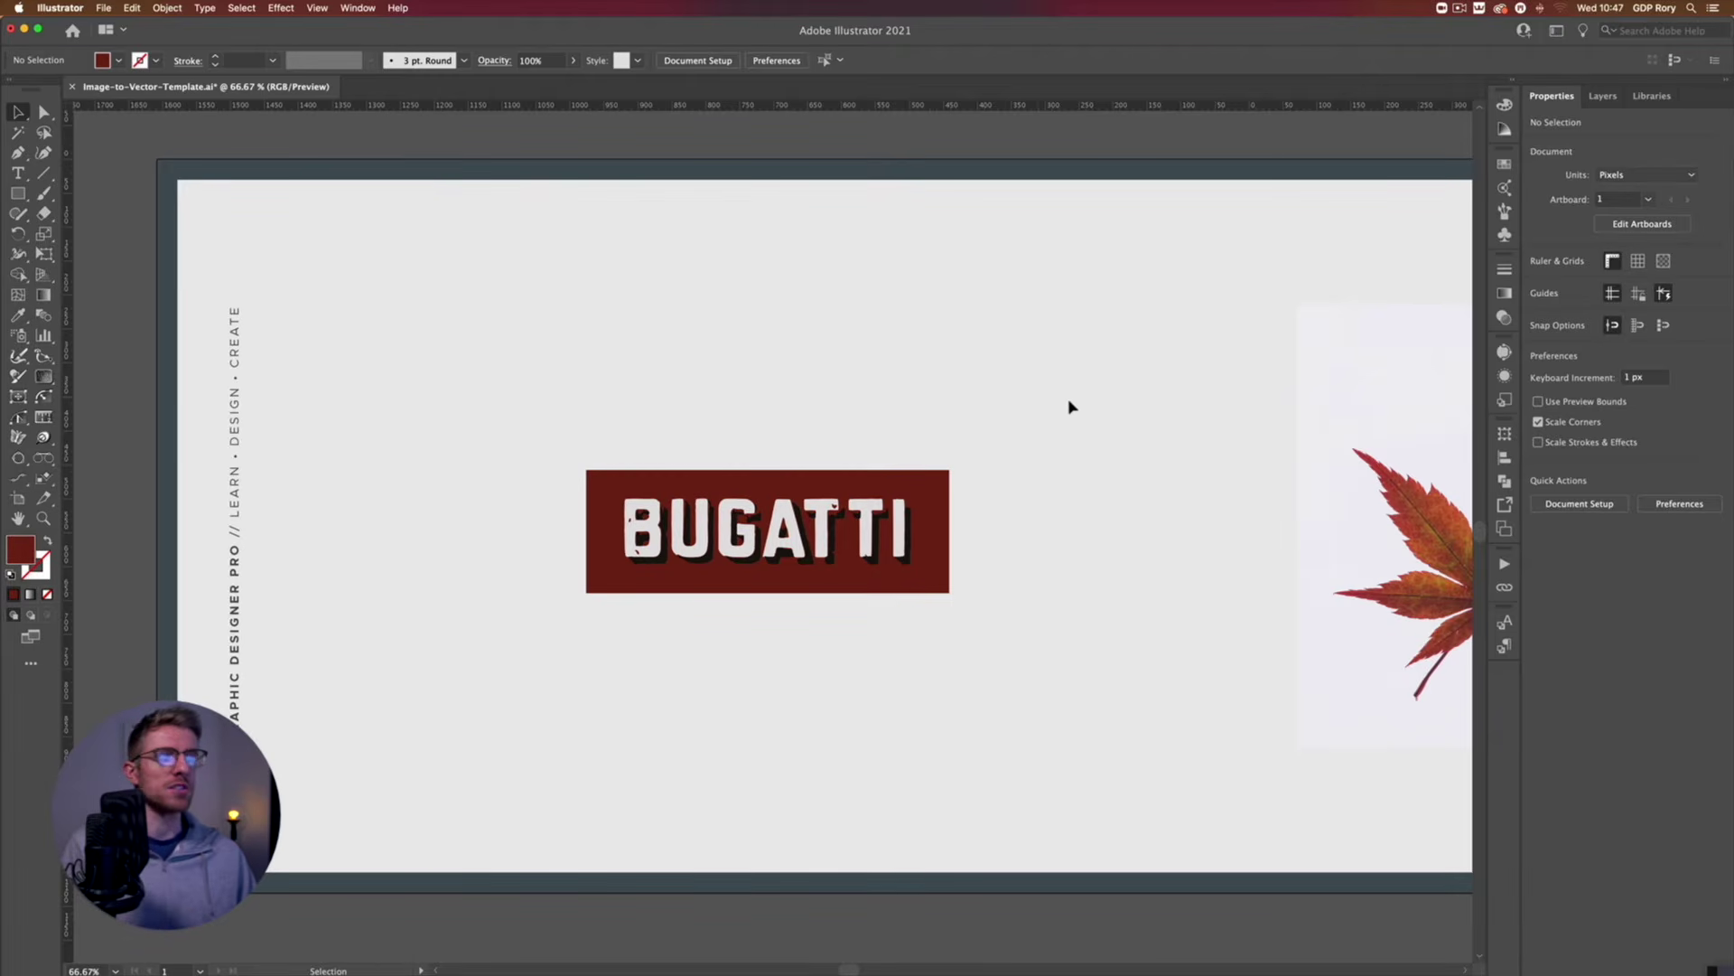
left_click_drag(1259, 394, 531, 396)
left_click_drag(670, 411, 545, 418)
key("super+equal")
key("super+equal")
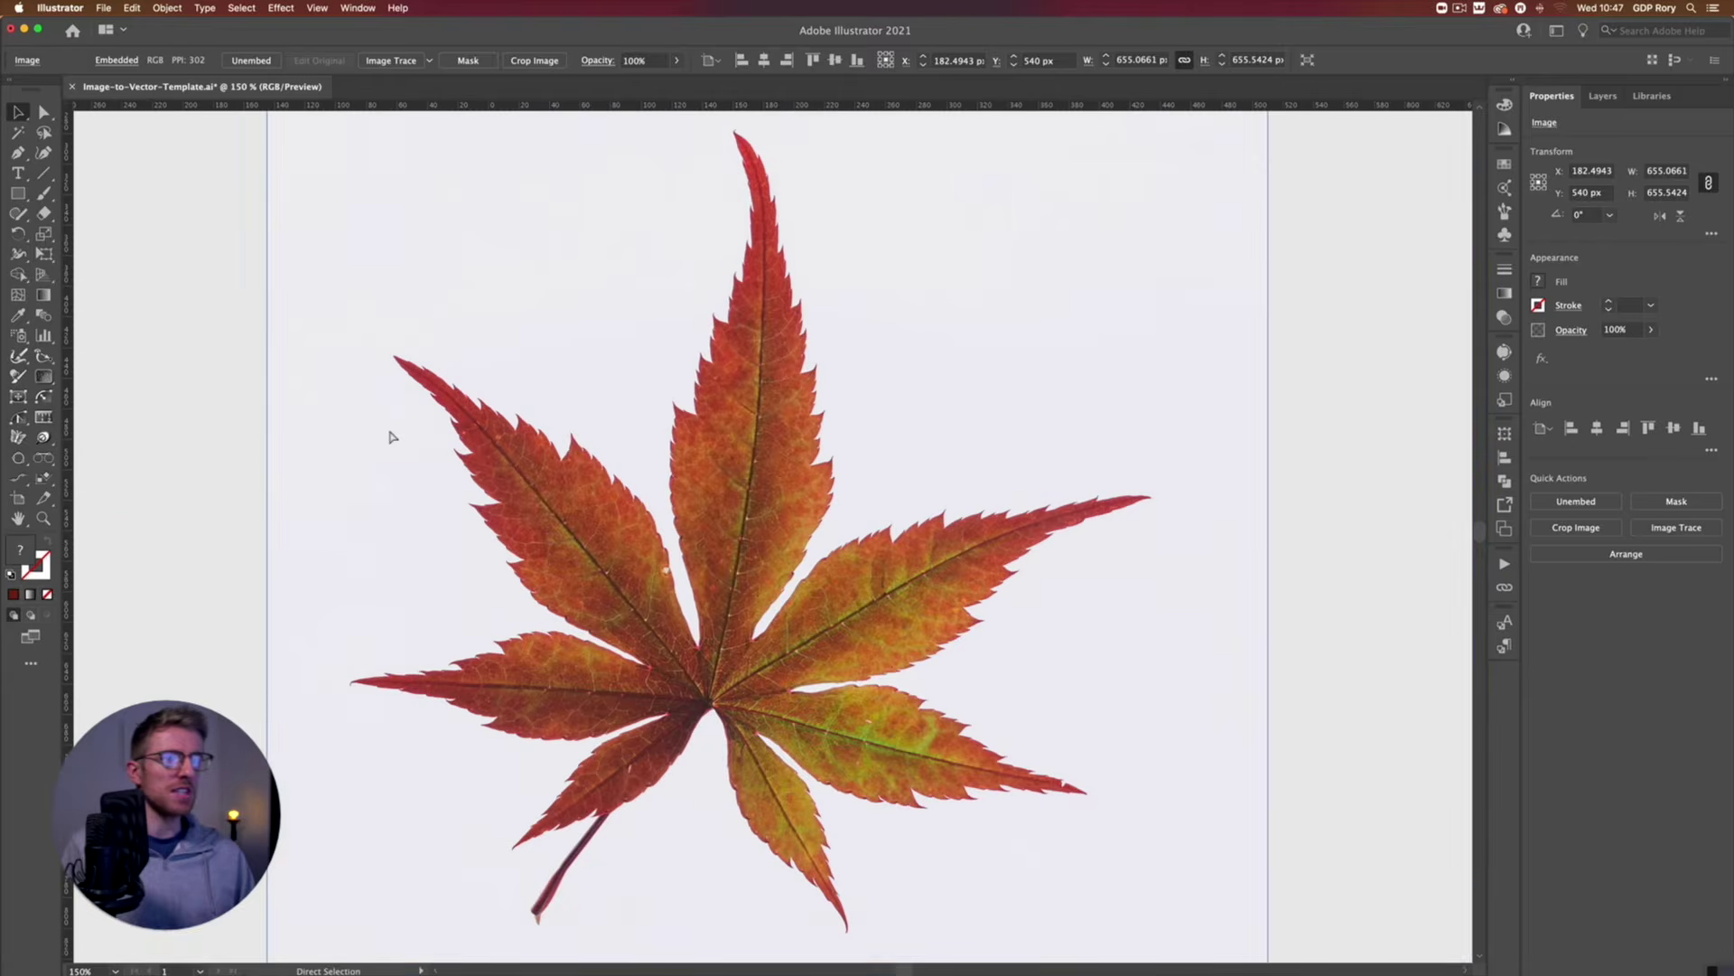
key("super+minus")
key("v")
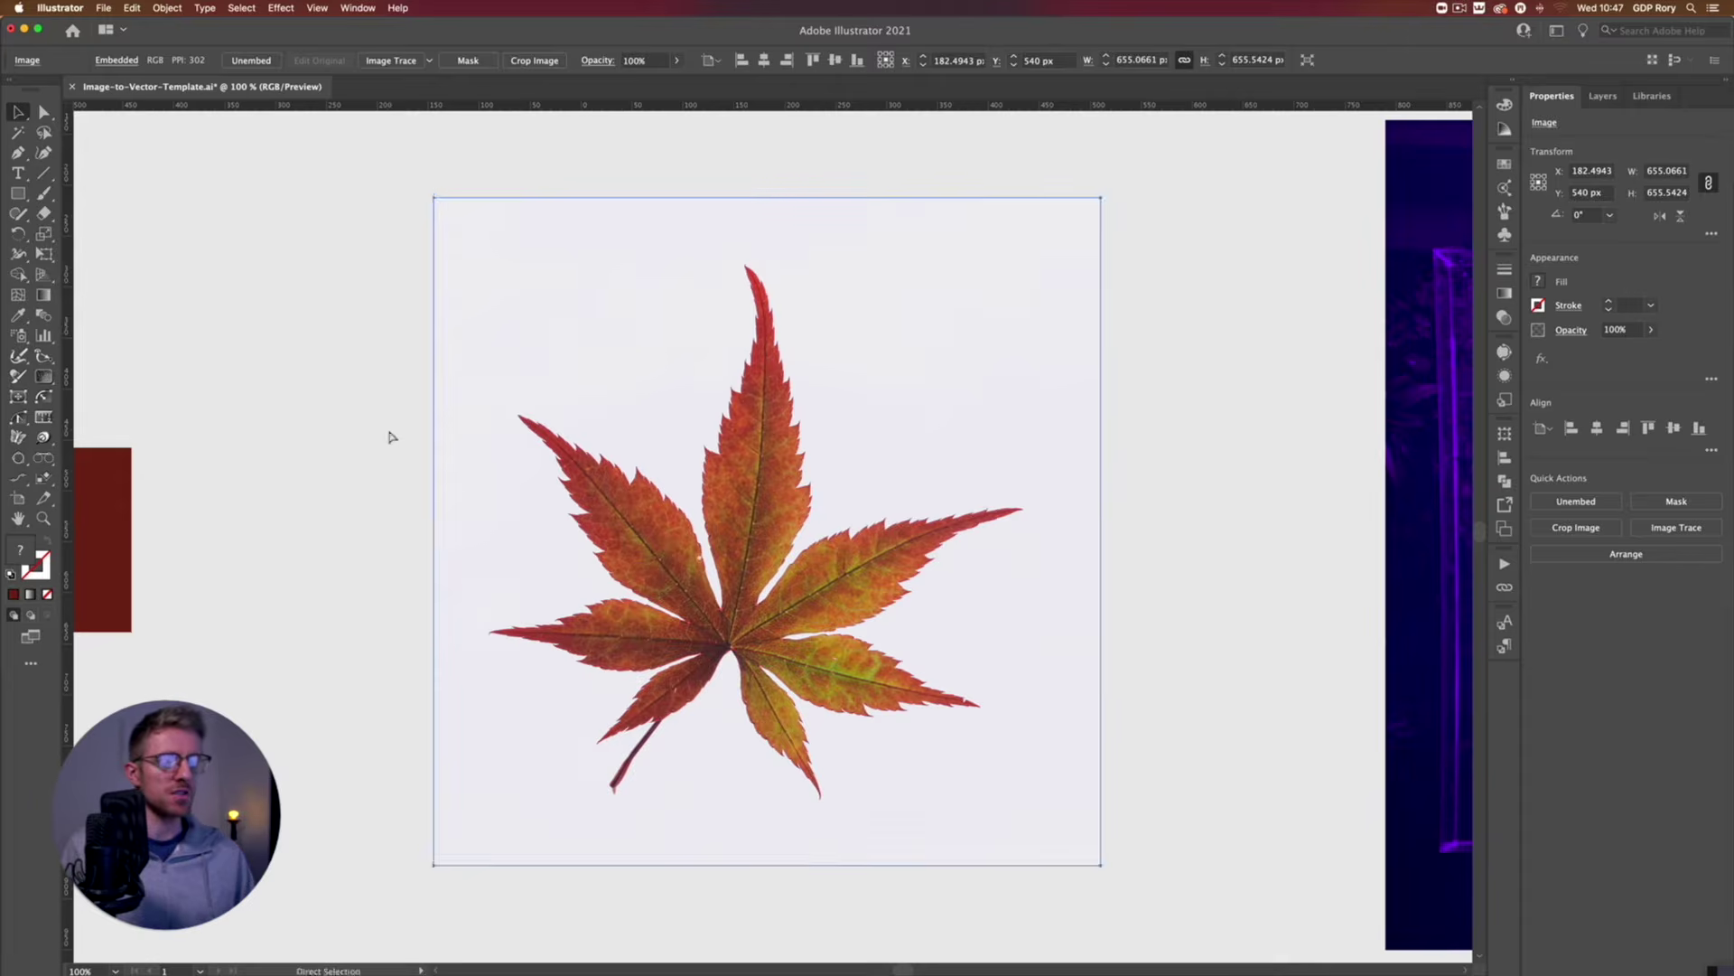
key("super+minus")
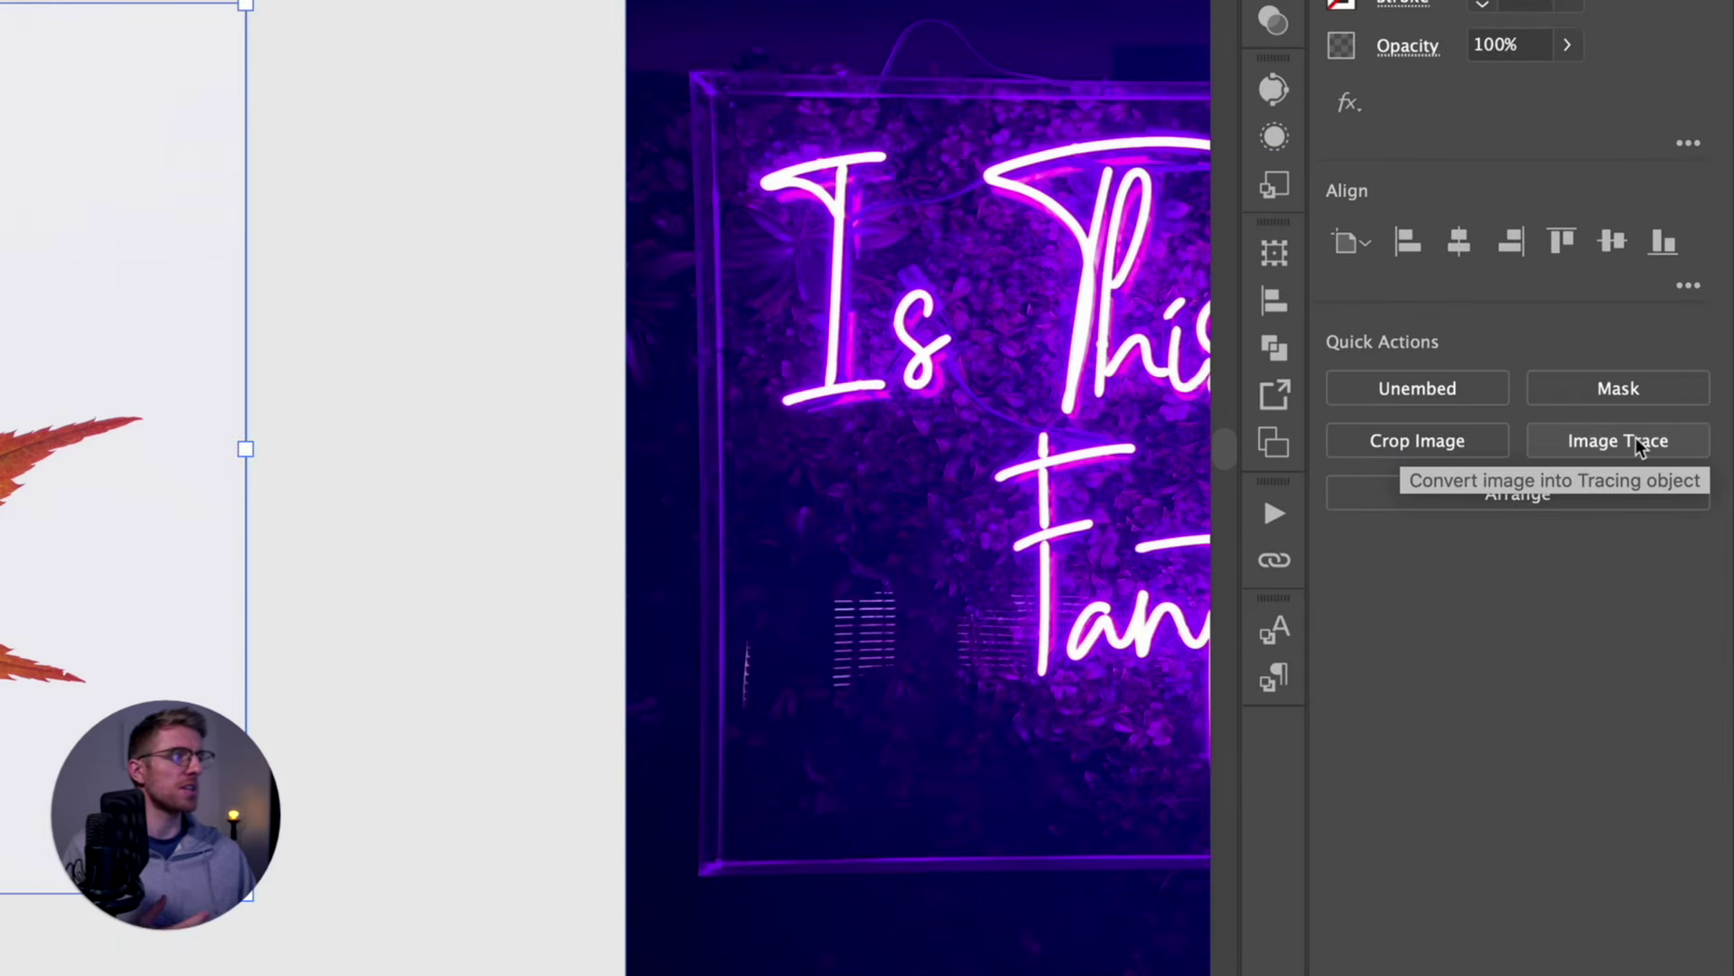
left_click(1639, 445)
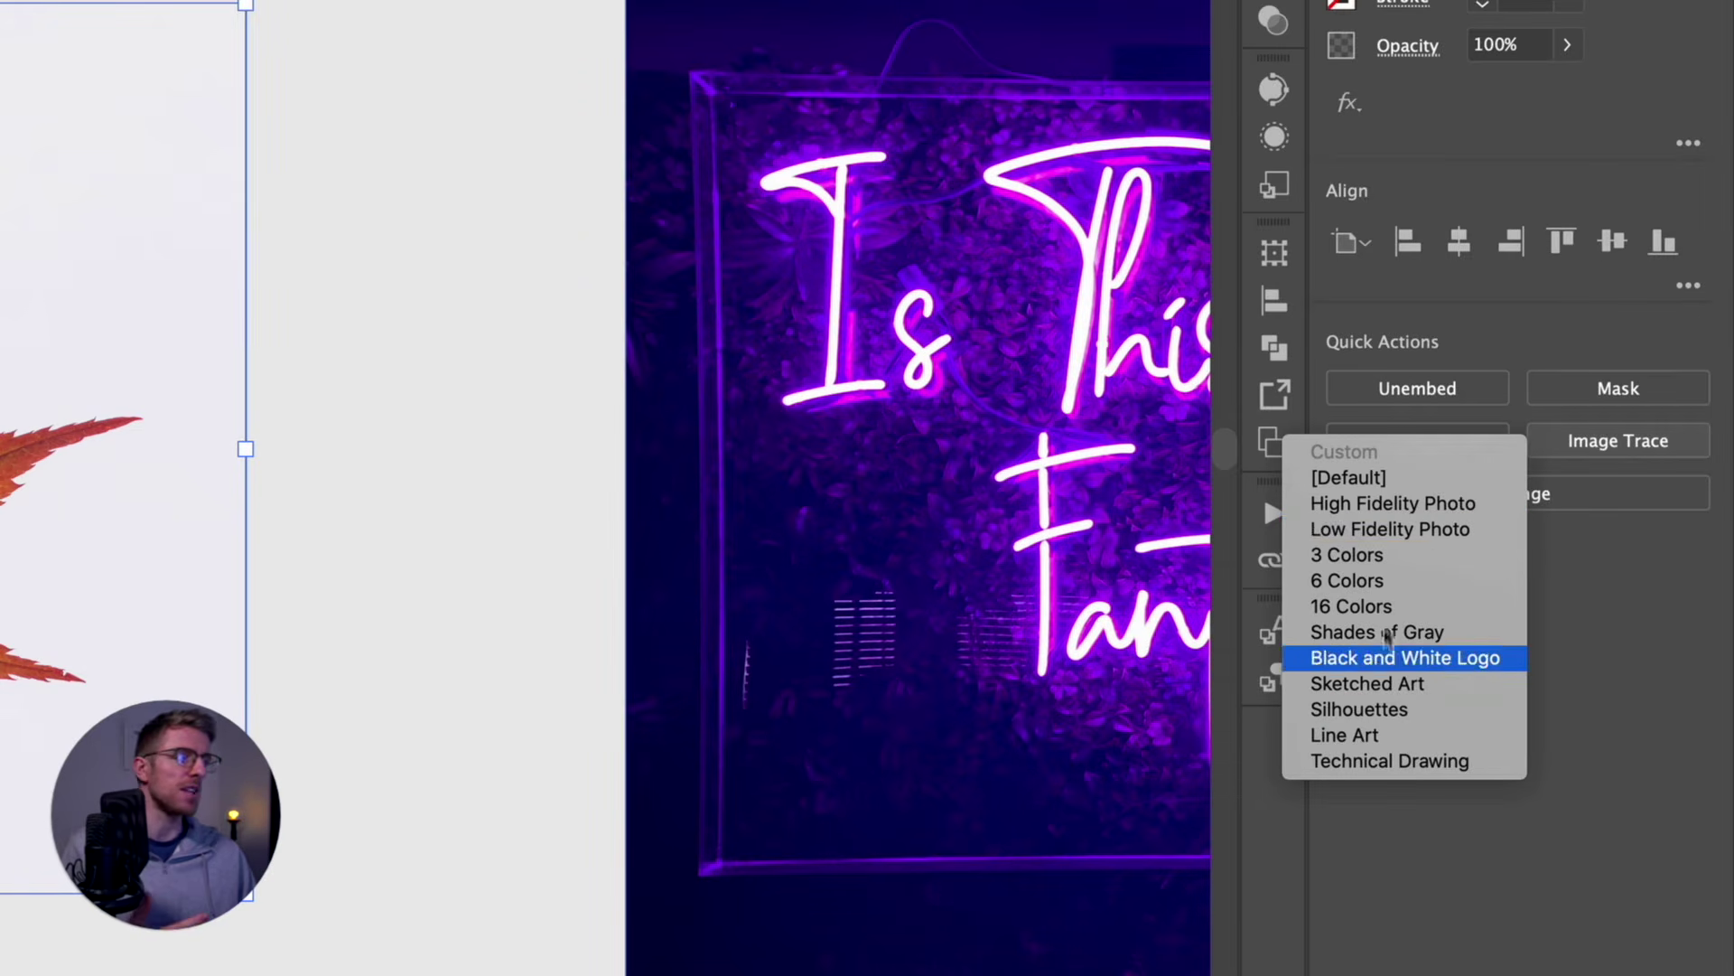
left_click(1412, 505)
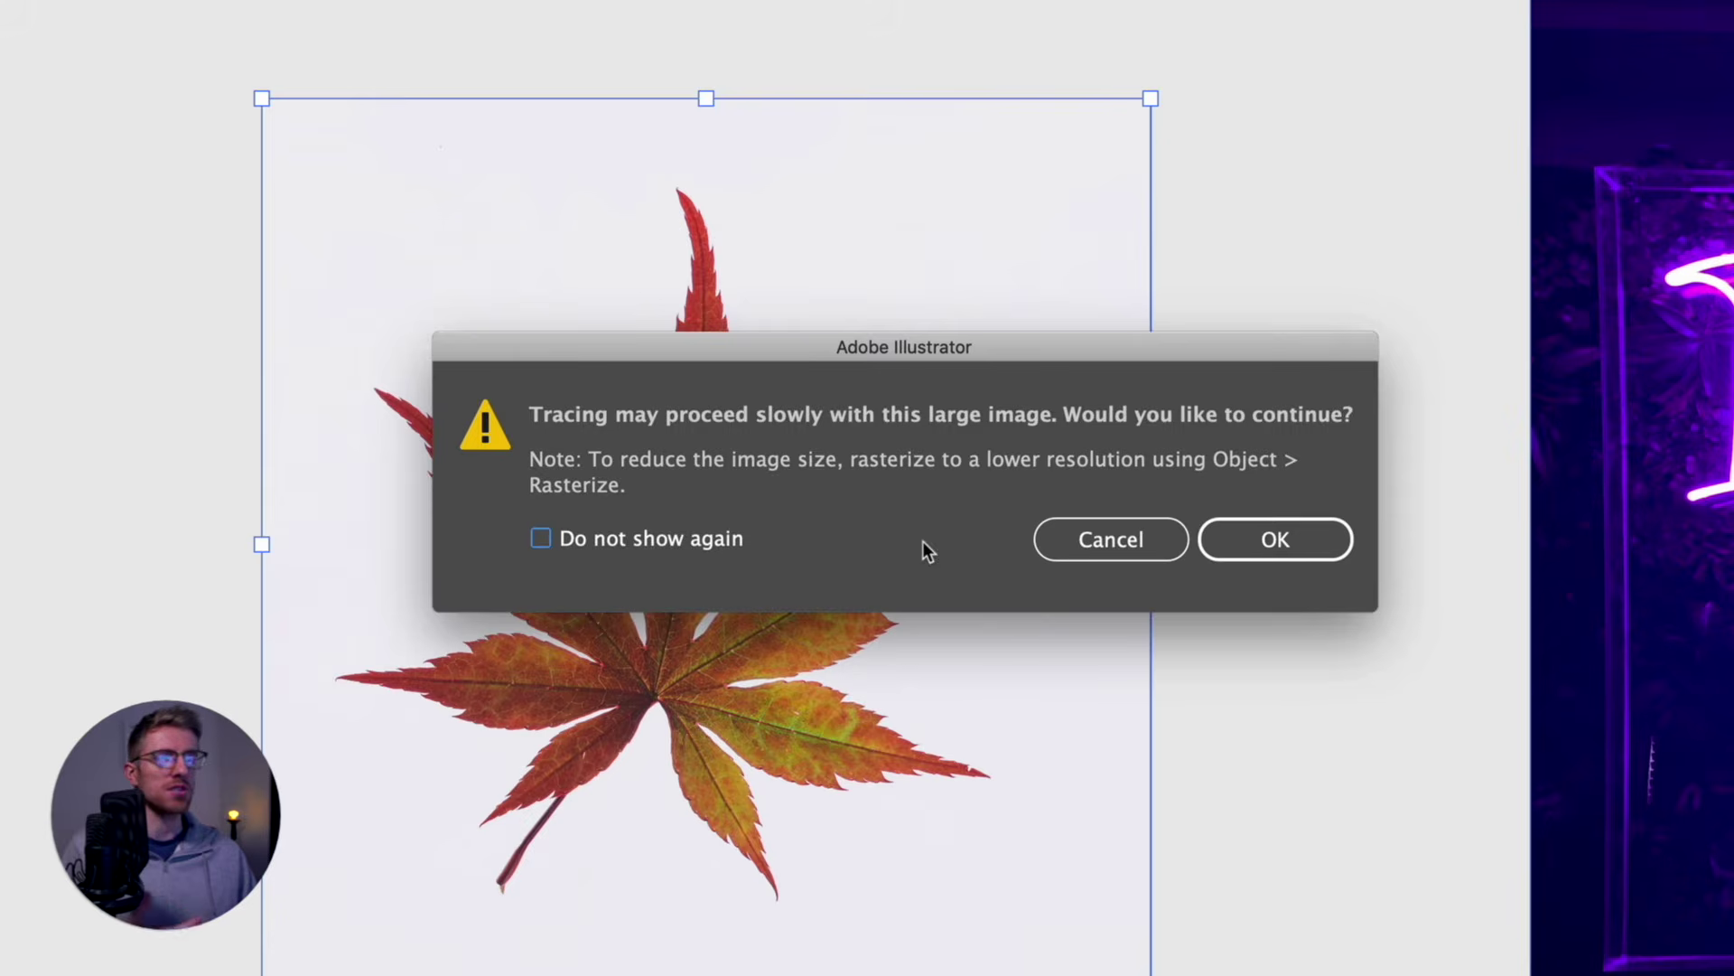
left_click(1254, 542)
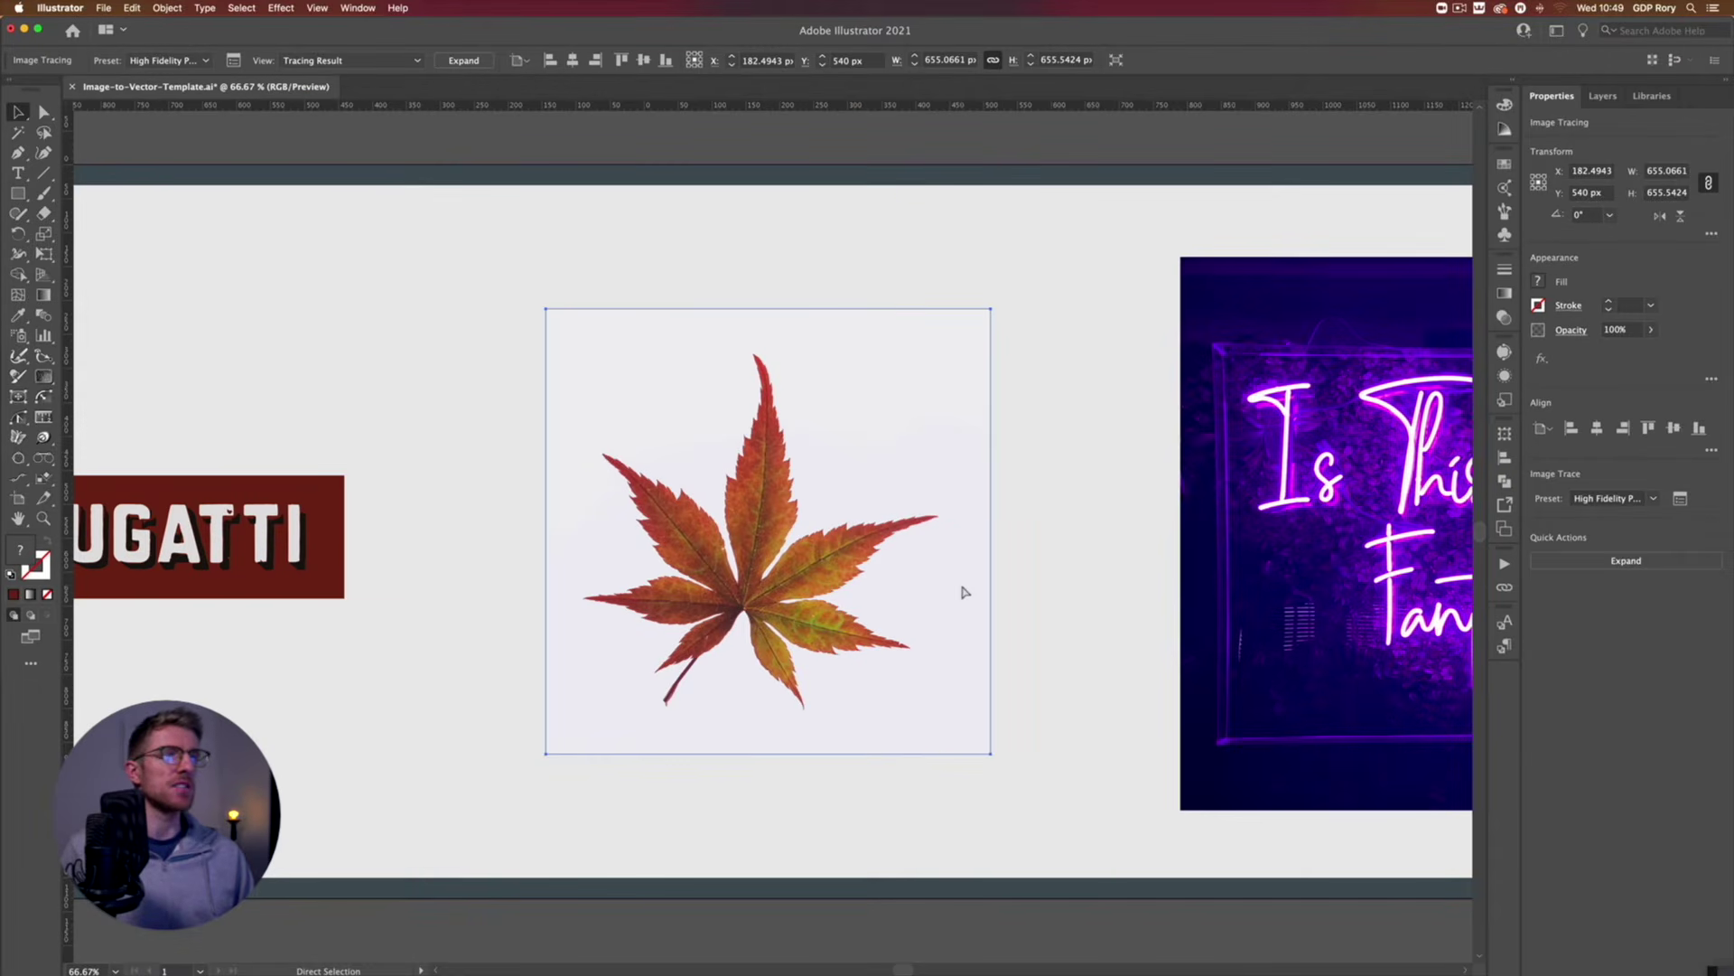
Examine the traced leaf's colour shapes and edges close up and at full size.
scroll(965, 591, "up", 15)
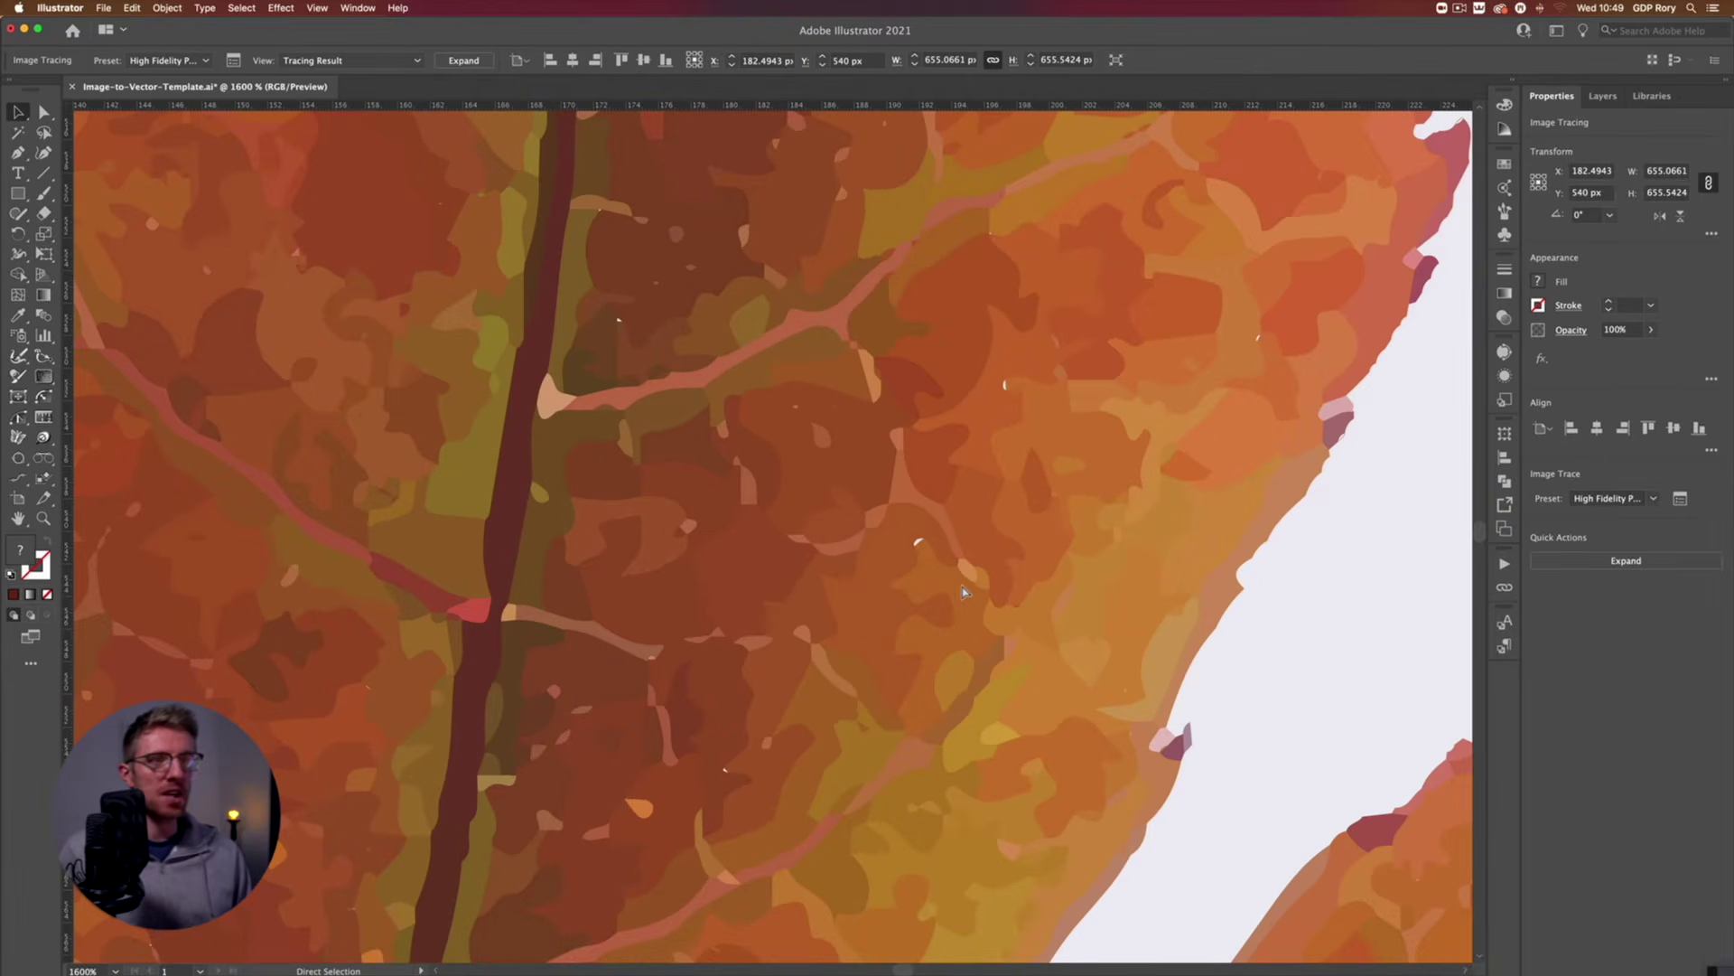
scroll(963, 591, "down", 6)
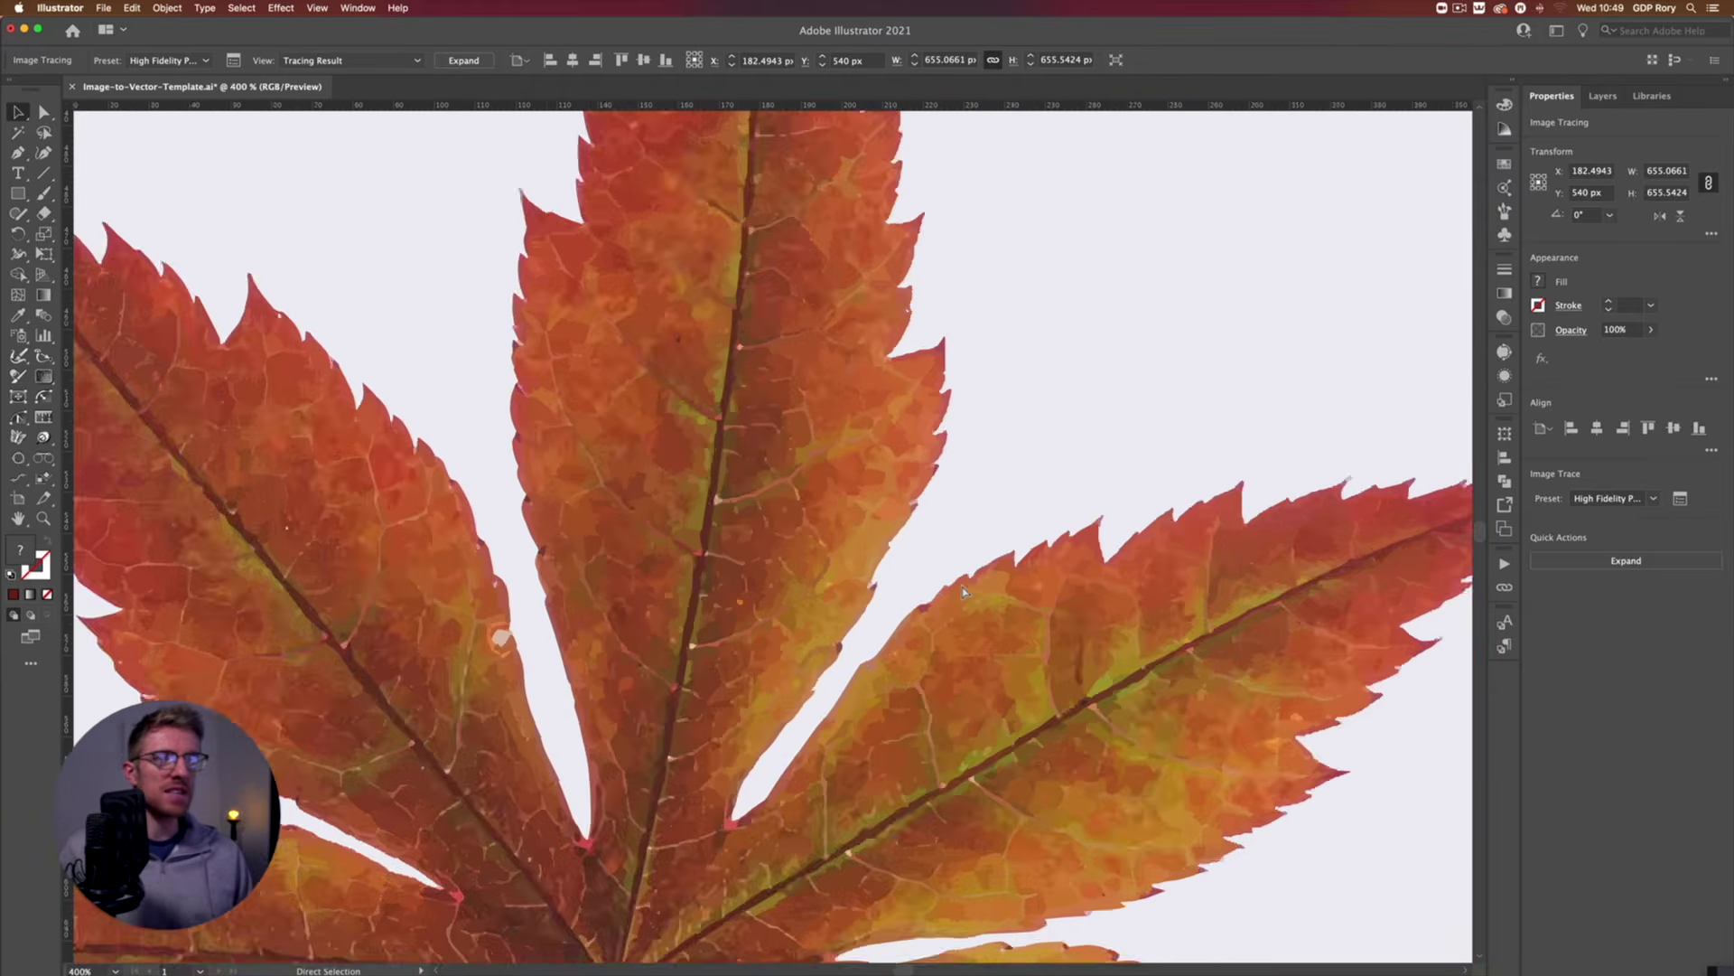
scroll(963, 591, "down", 5)
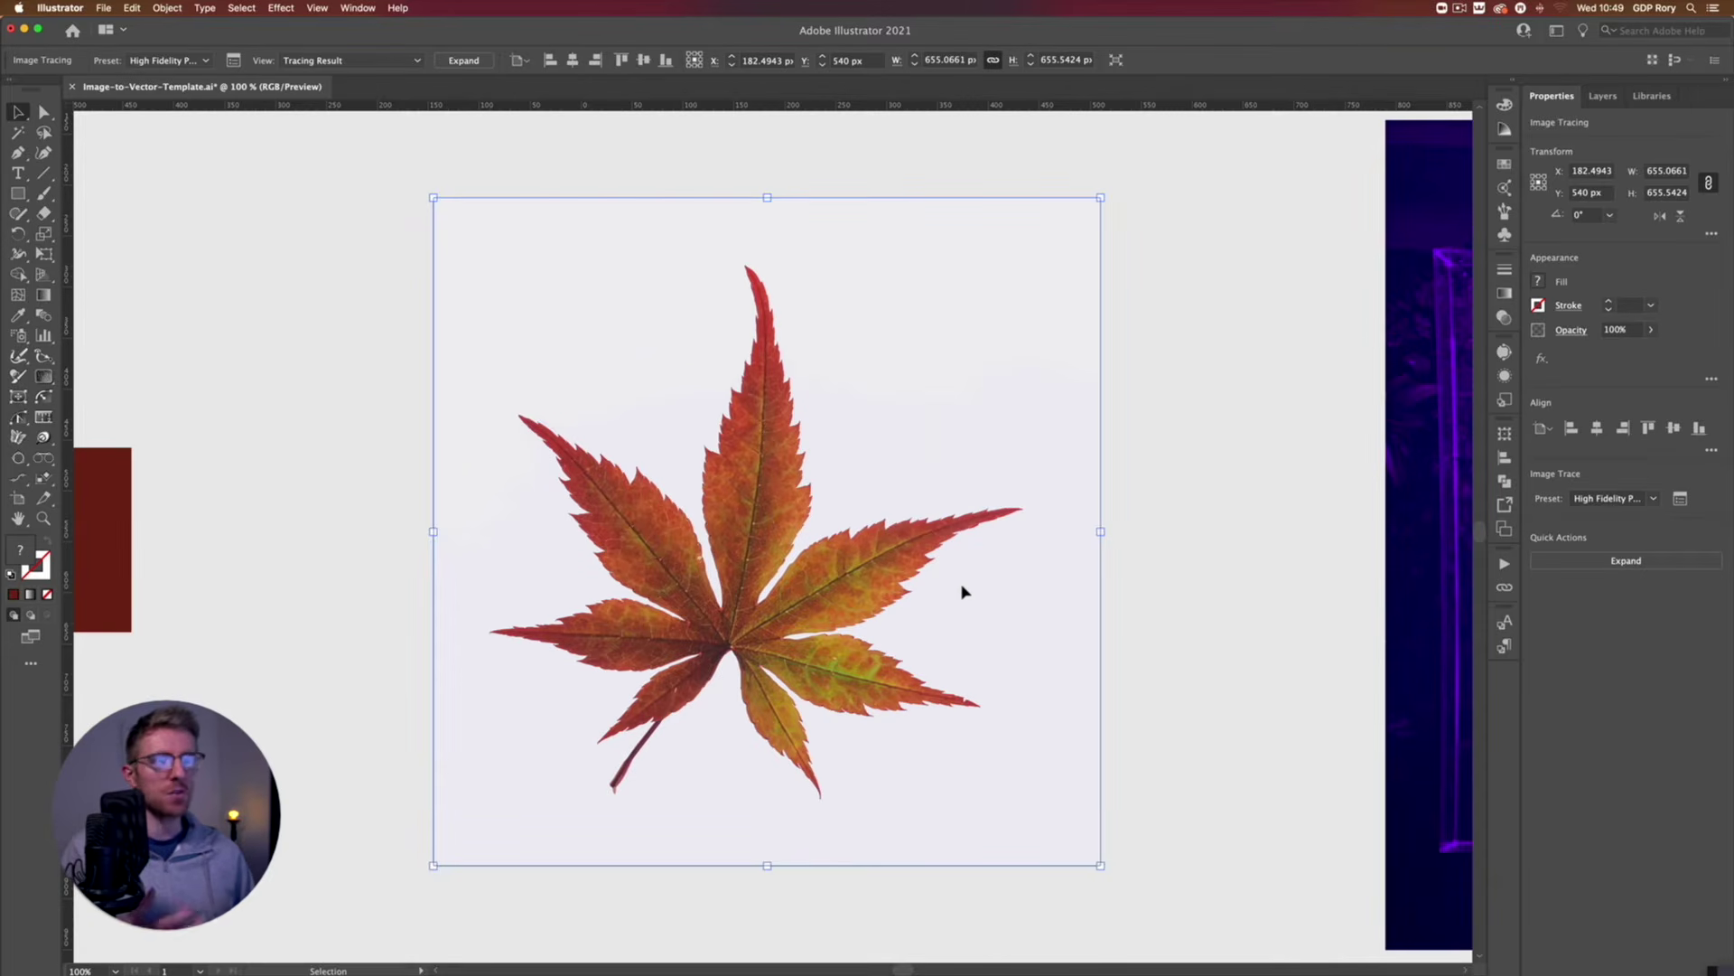
scroll(962, 592, "up", 10)
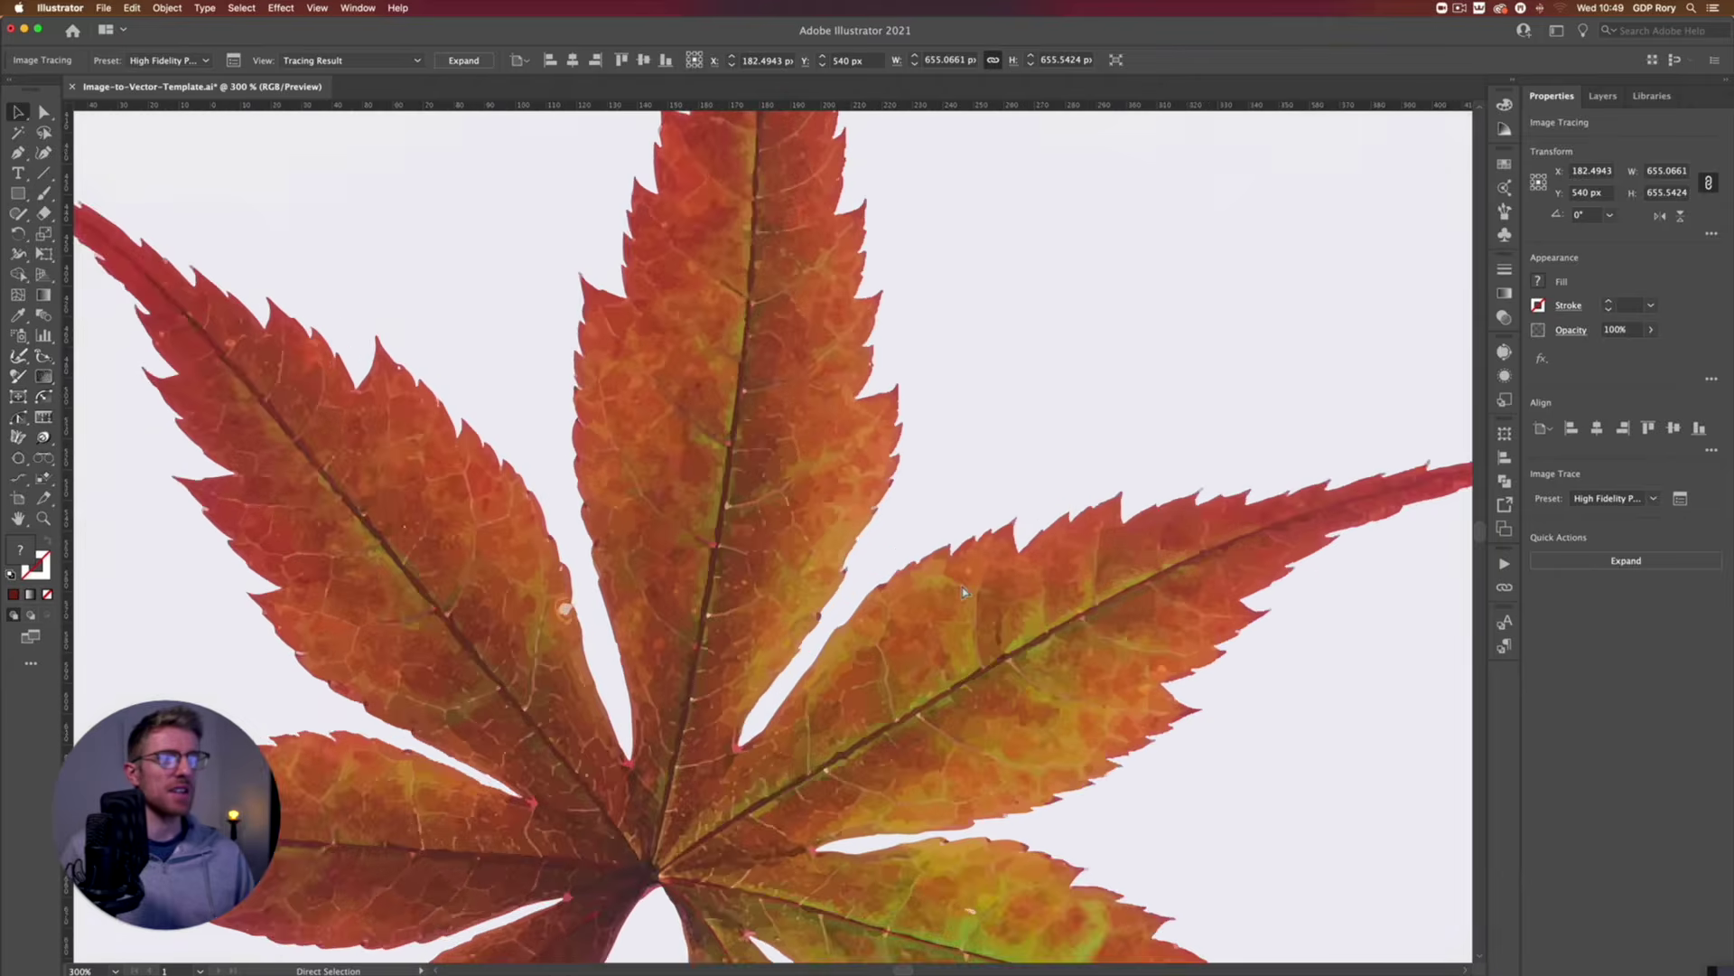
scroll(962, 592, "down", 5)
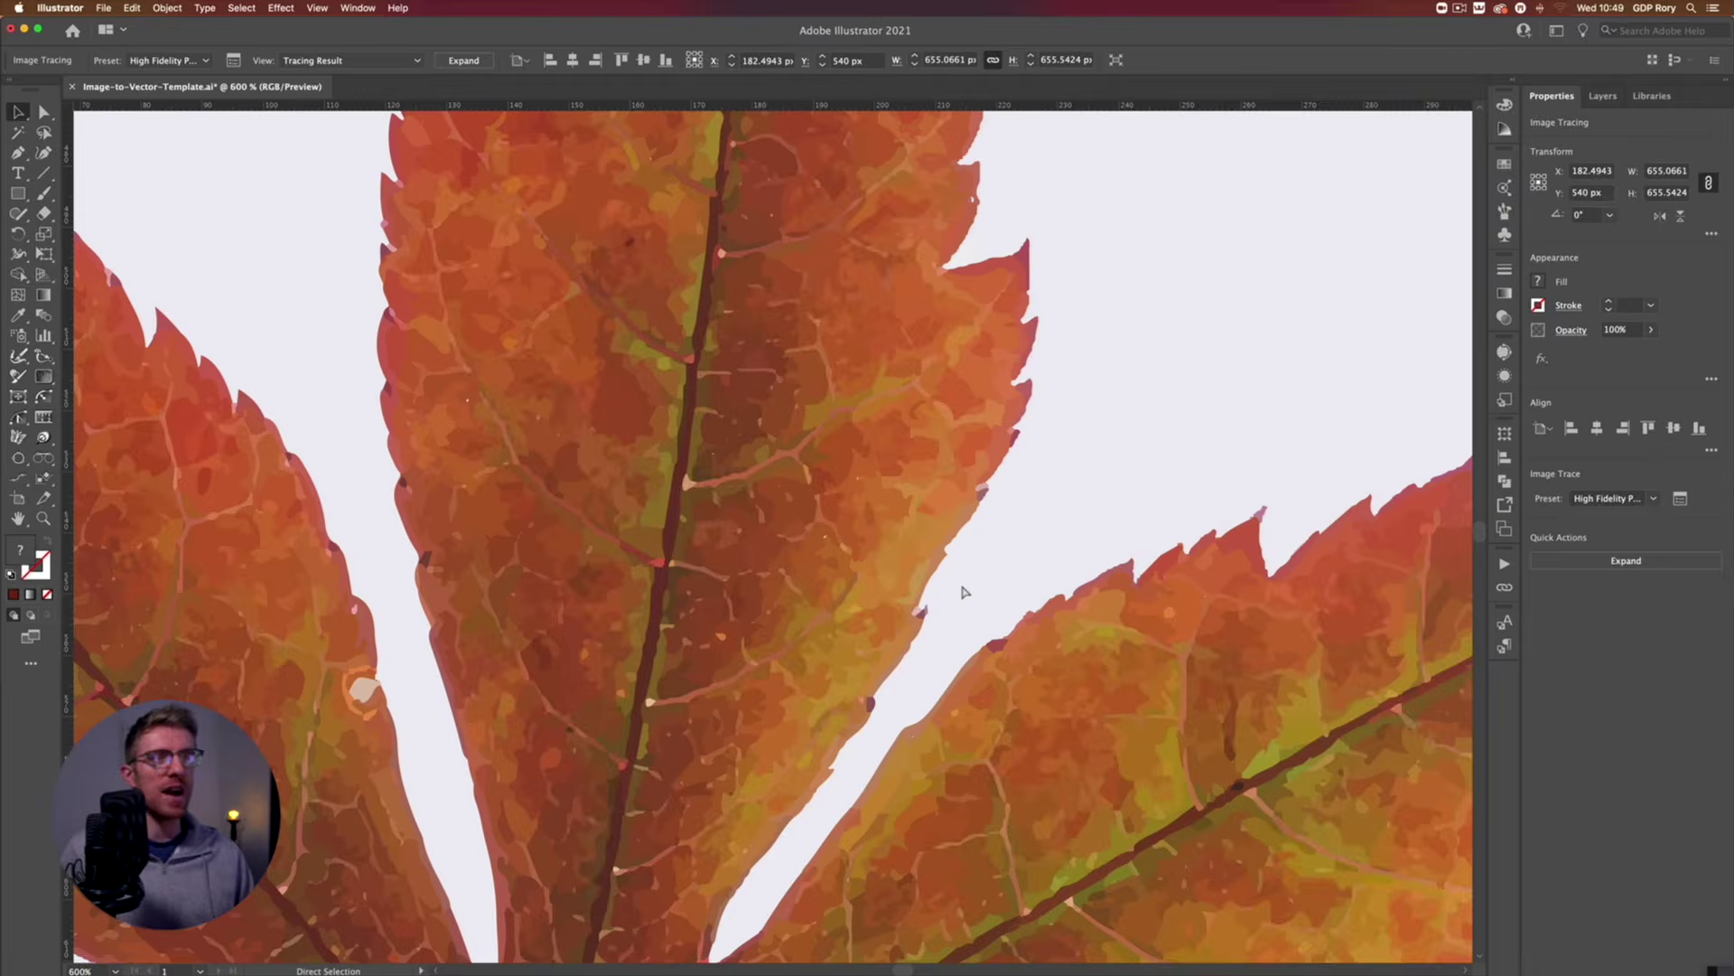
Switch the maple leaf's tracing preset to Black and White Logo.
key("super+1")
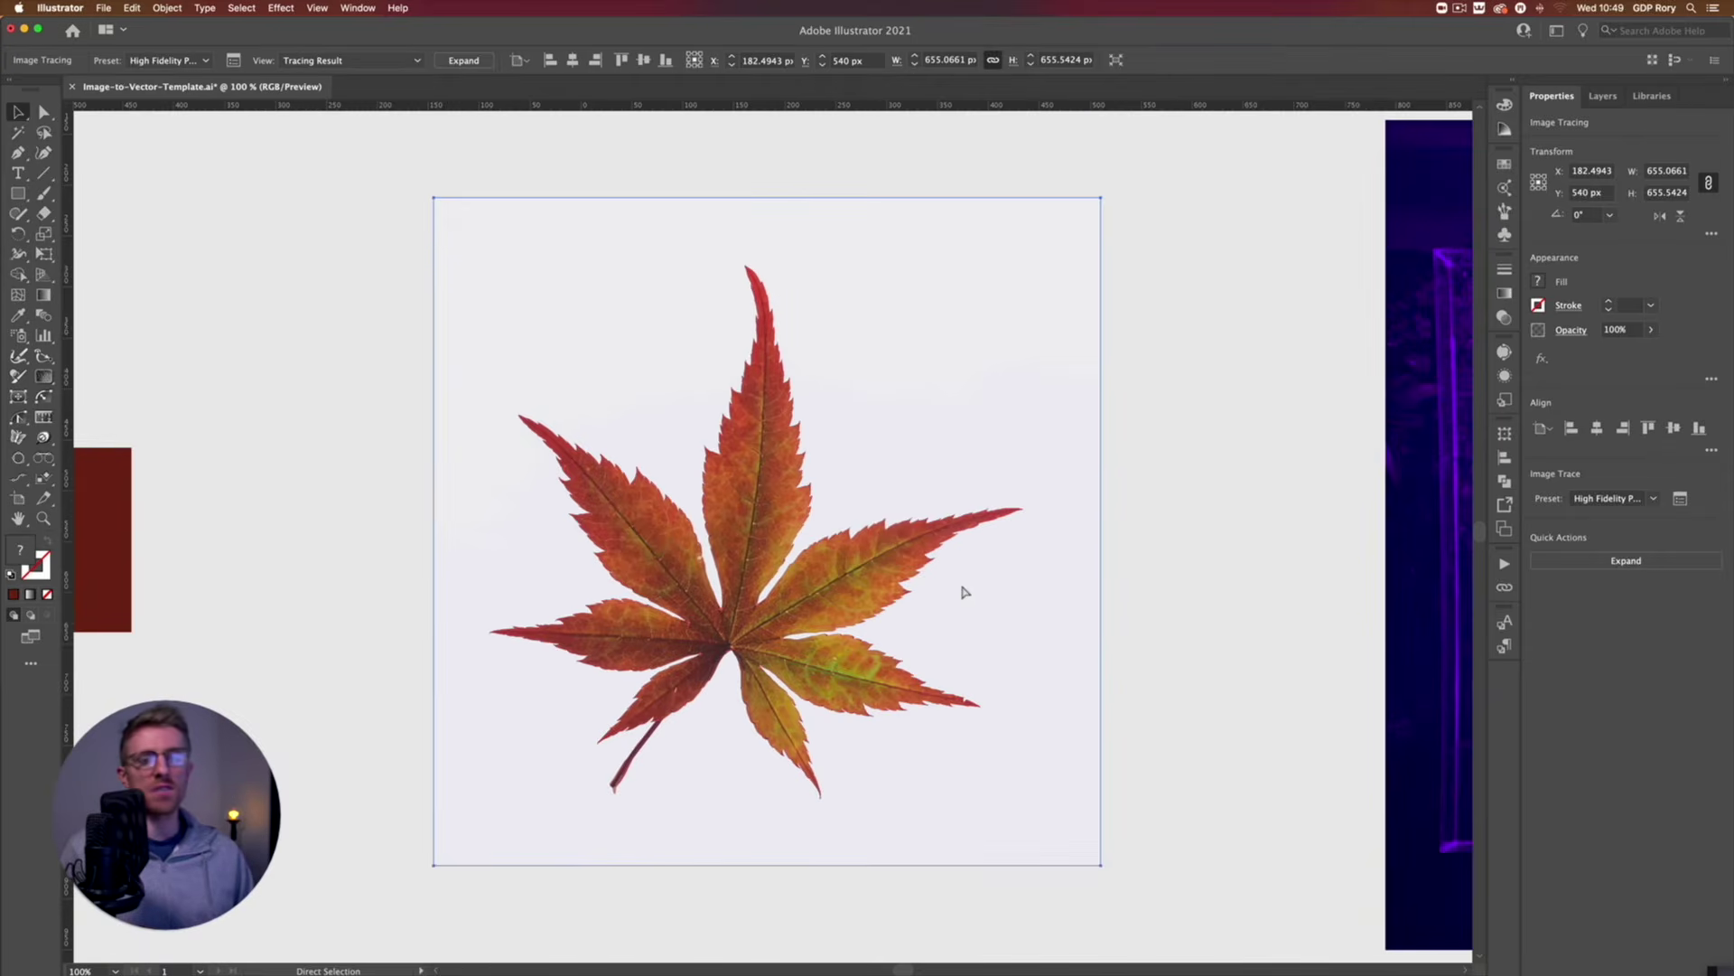
key("super+minus")
key("v")
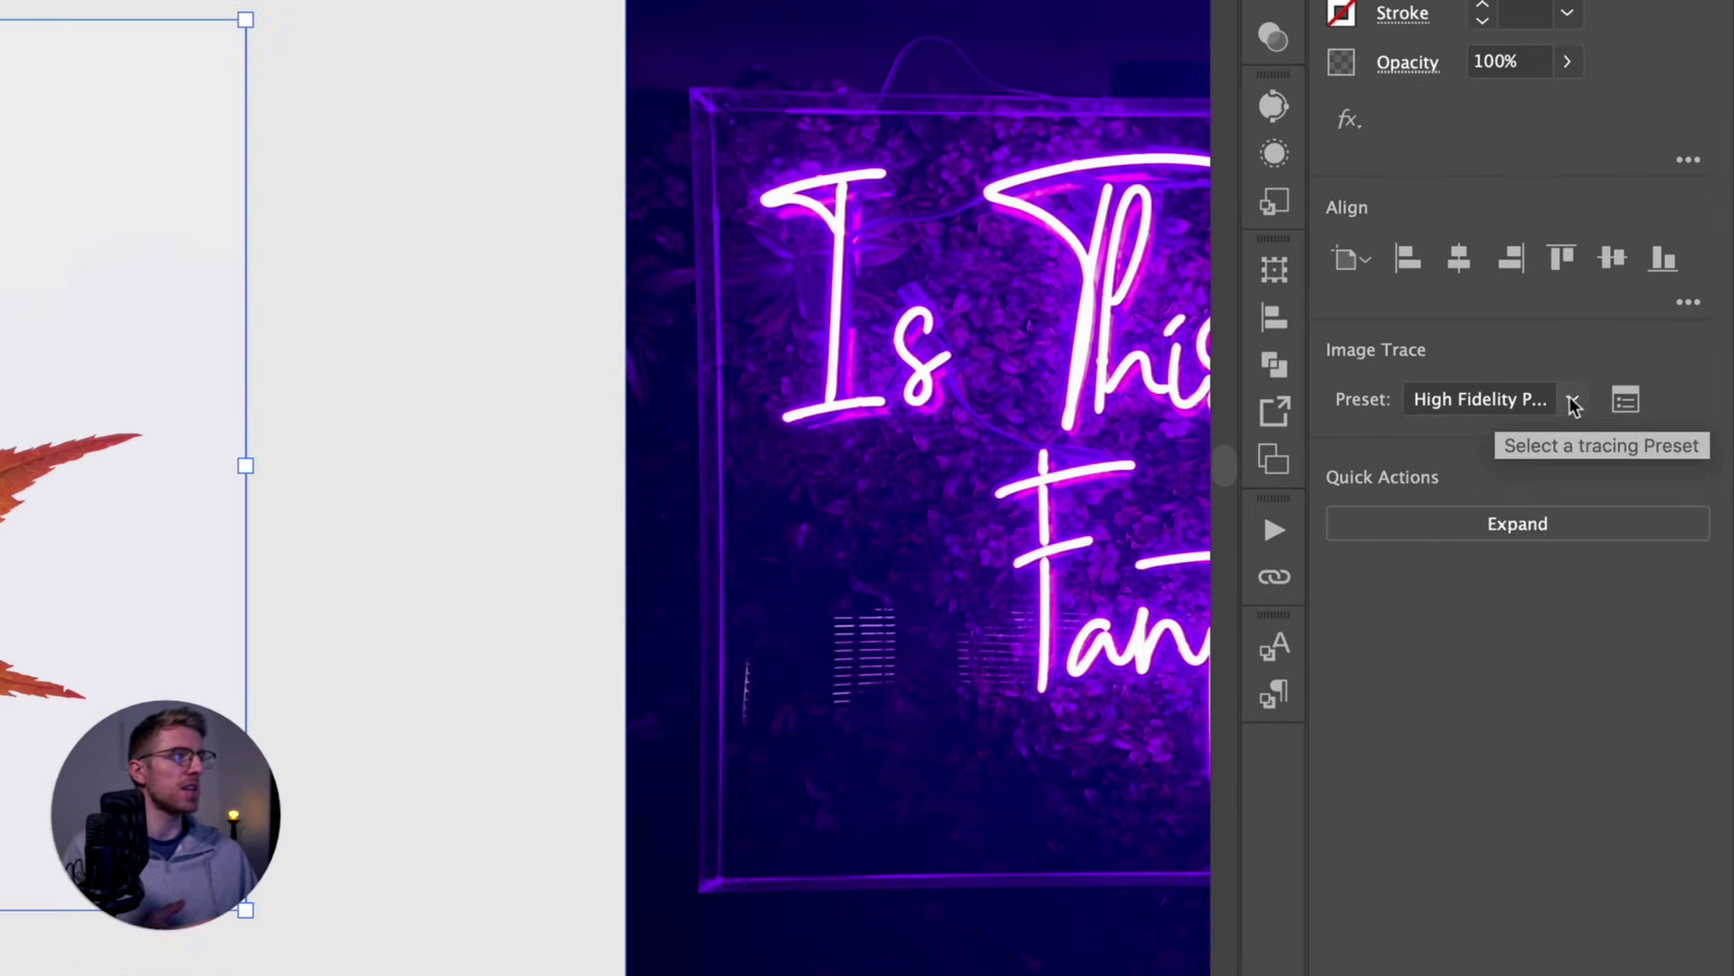
left_click(1652, 499)
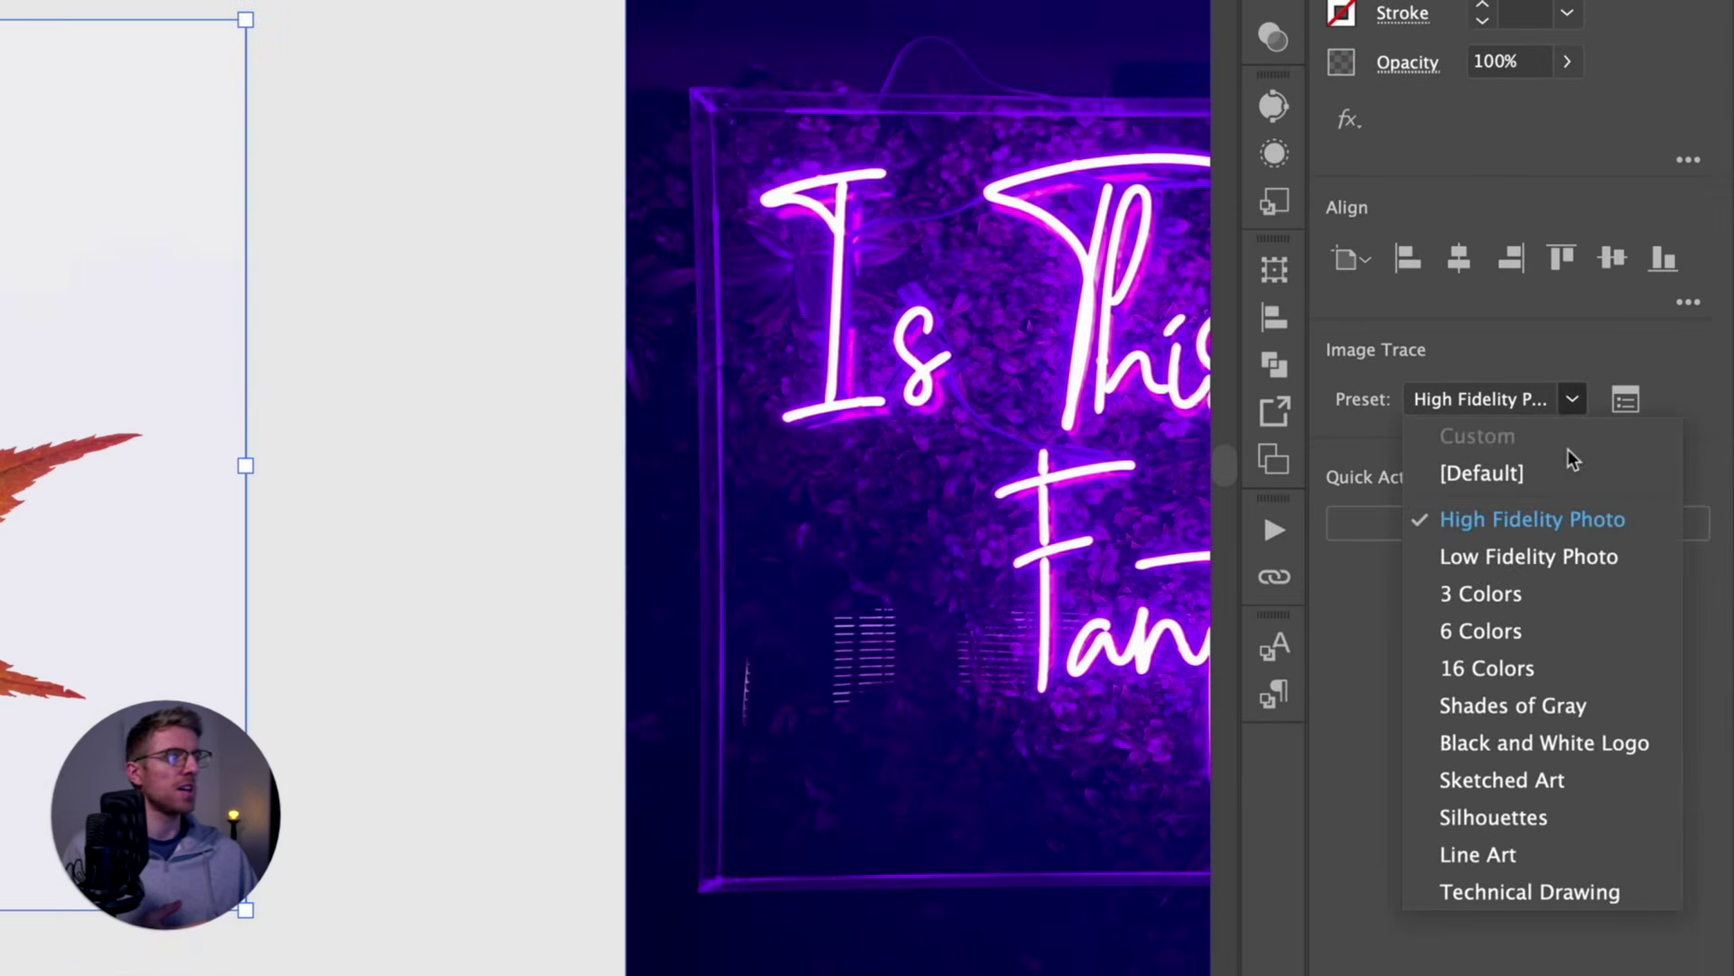
left_click(1556, 745)
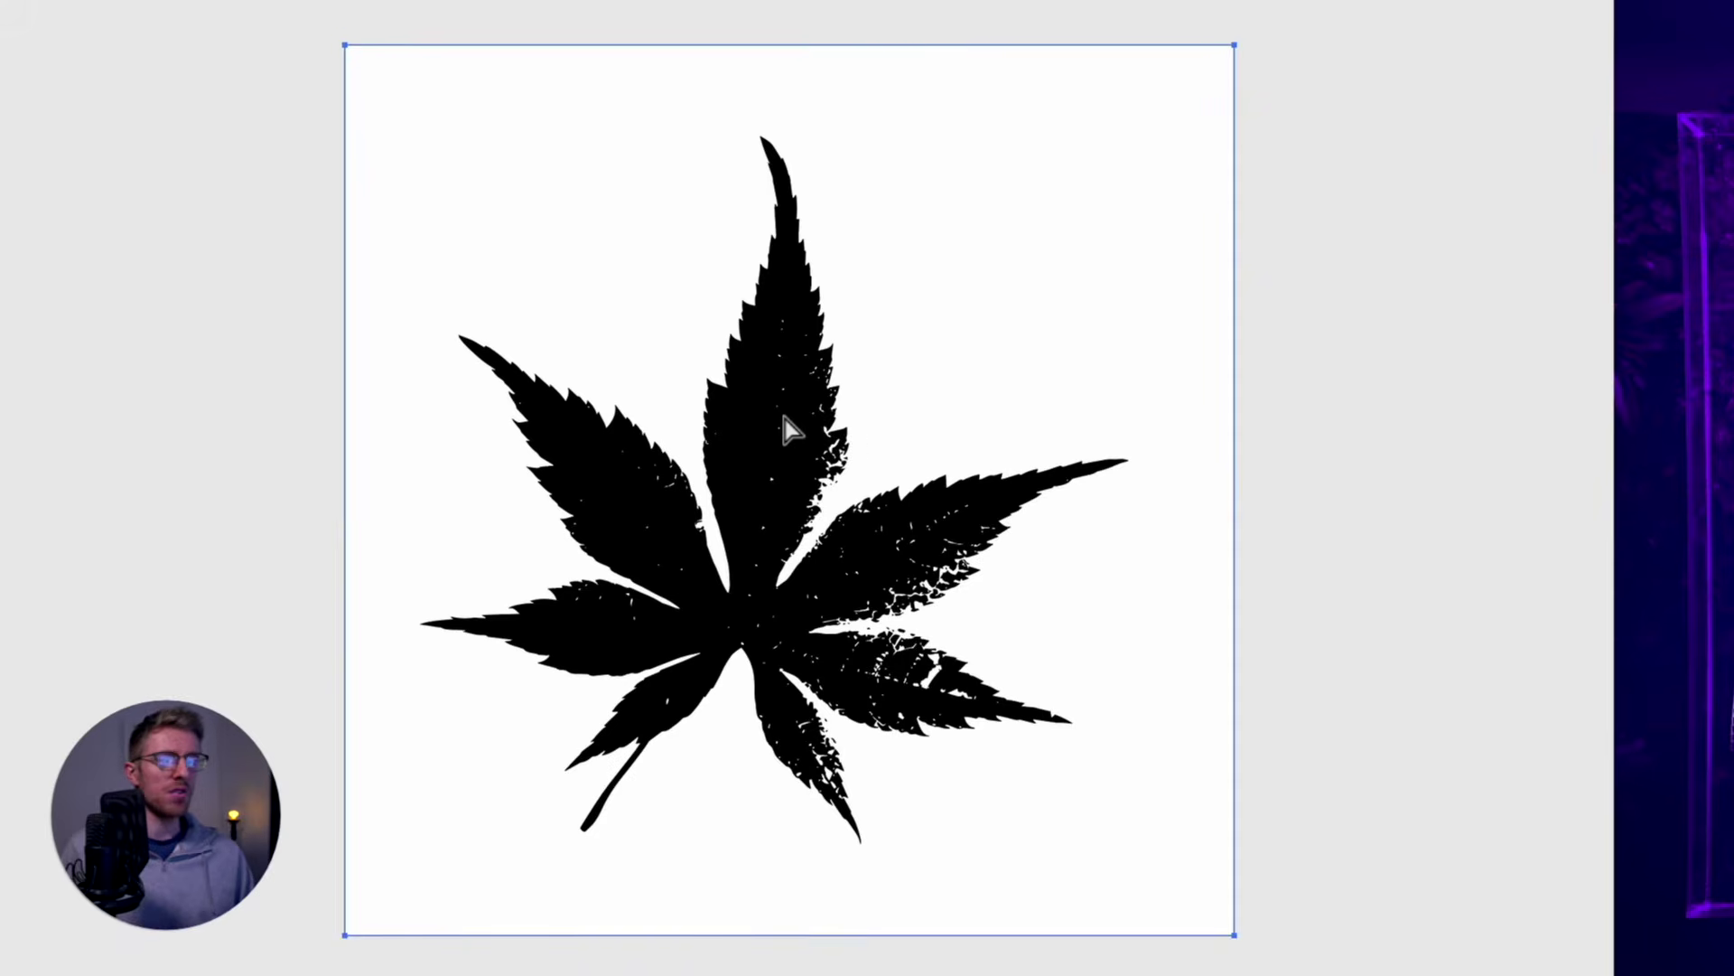
Try thresholds of 63 and 200 on the leaf trace, settle on 235, and set the trace to ignore white.
scroll(783, 418, "up", 2)
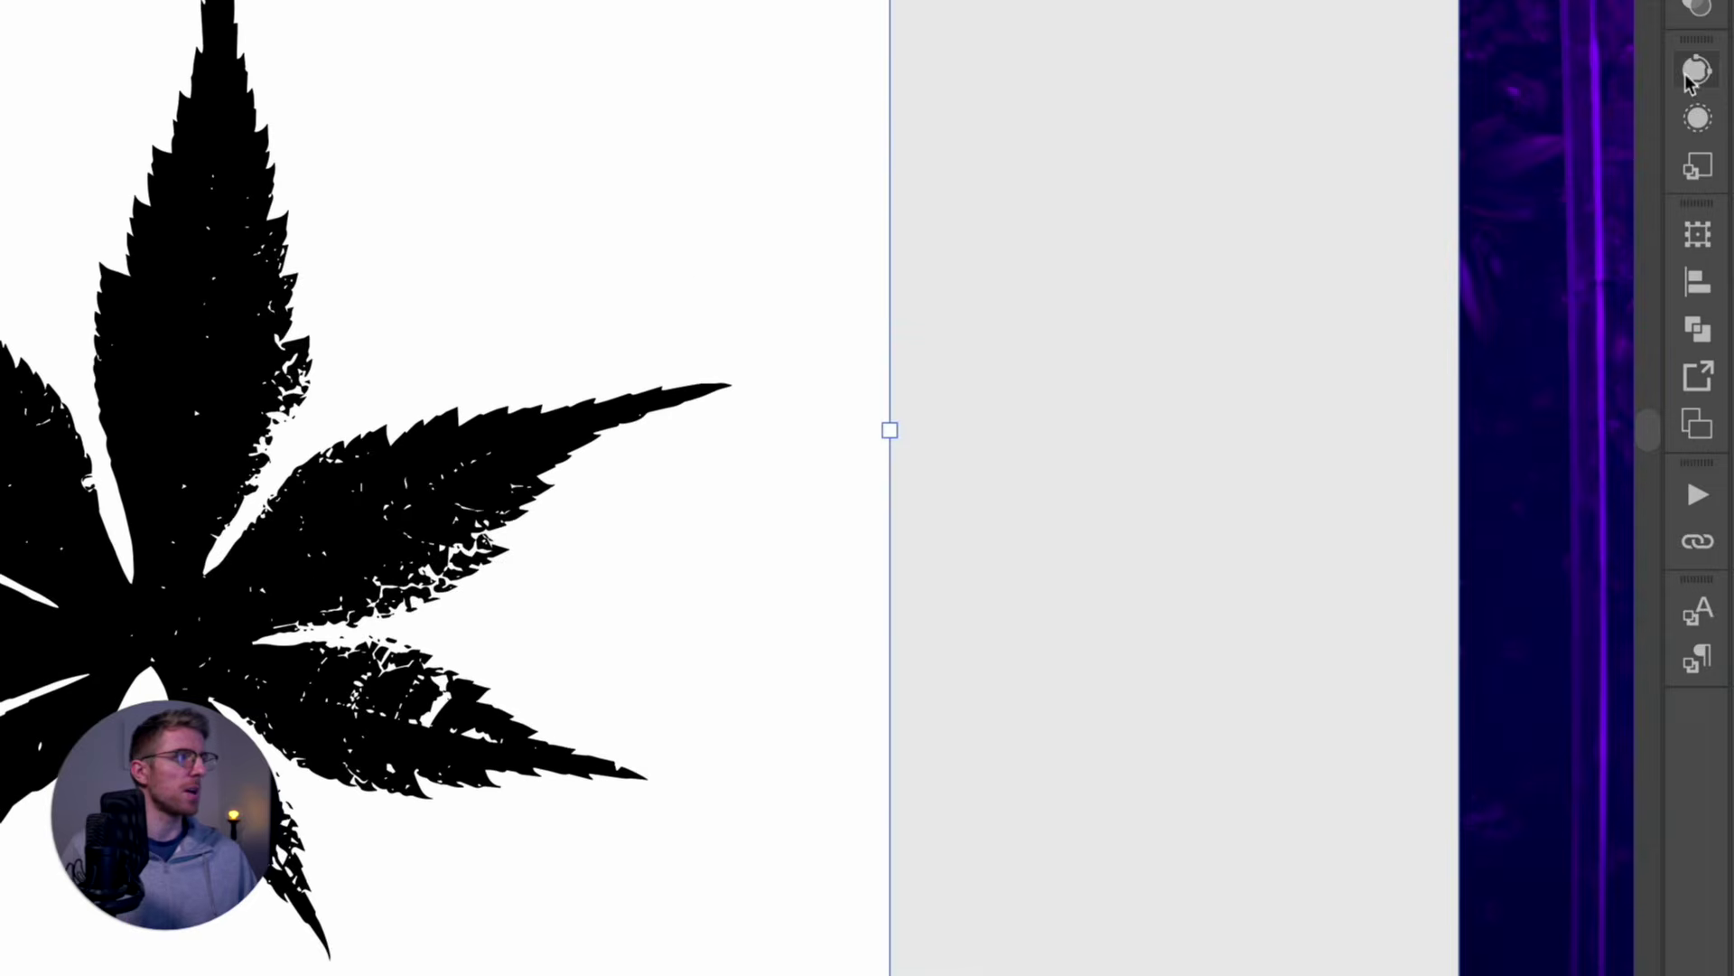
left_click(1696, 68)
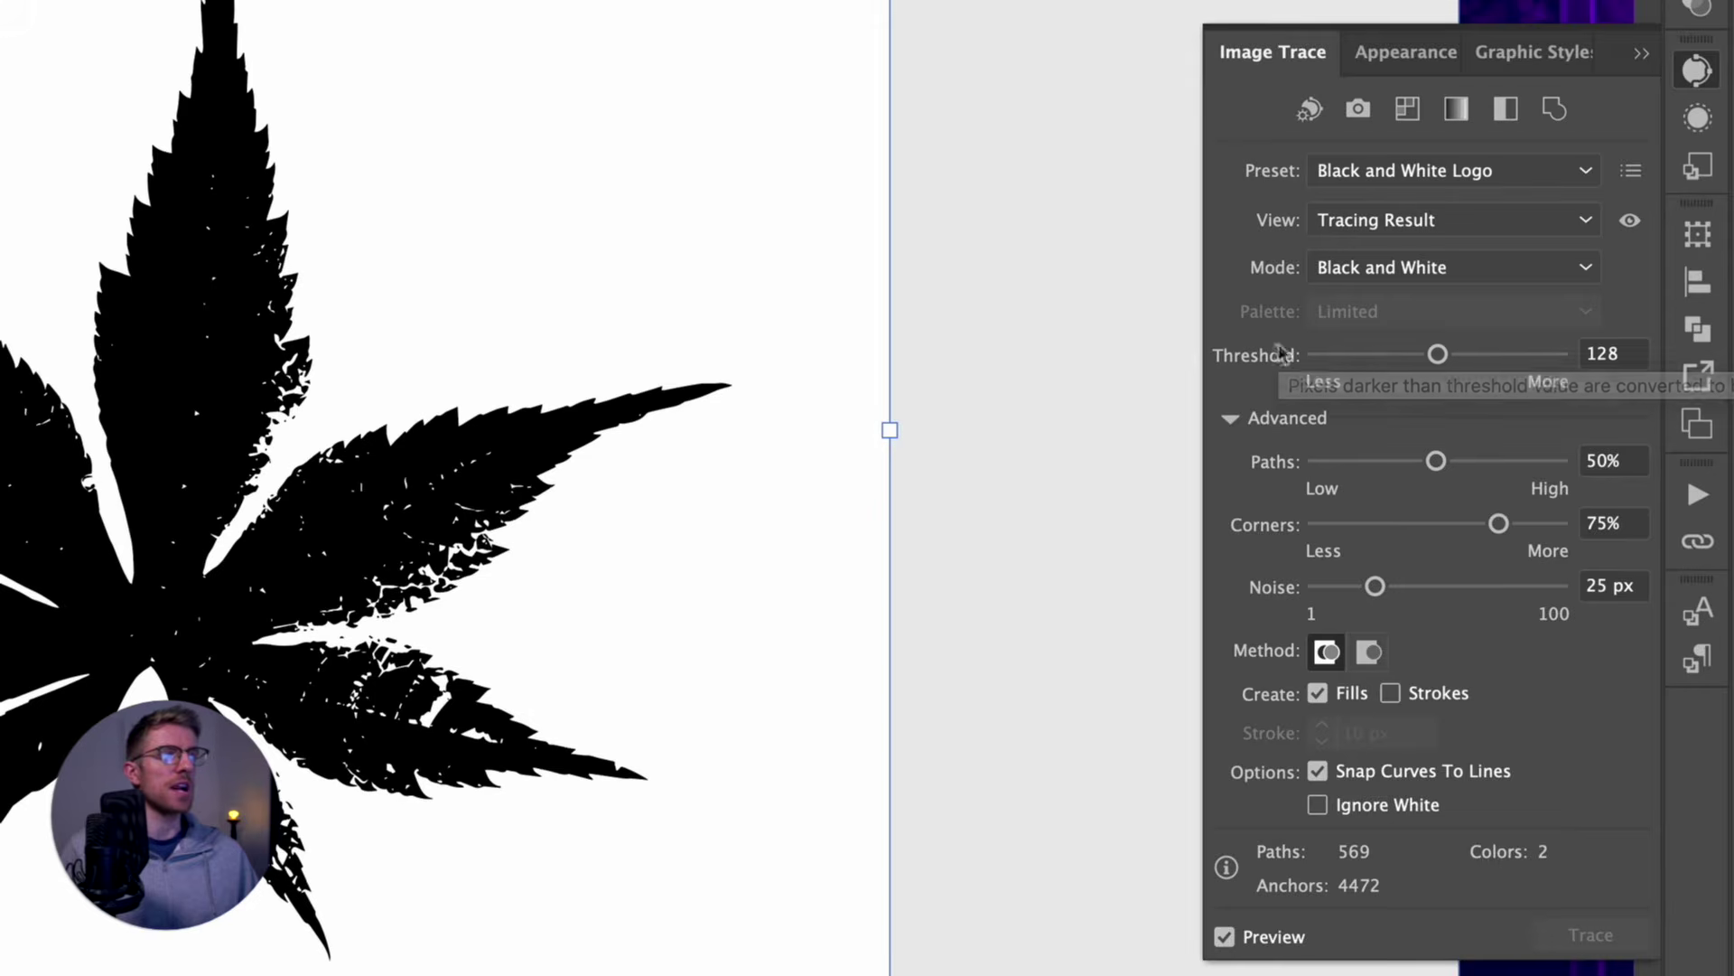
left_click(1379, 363)
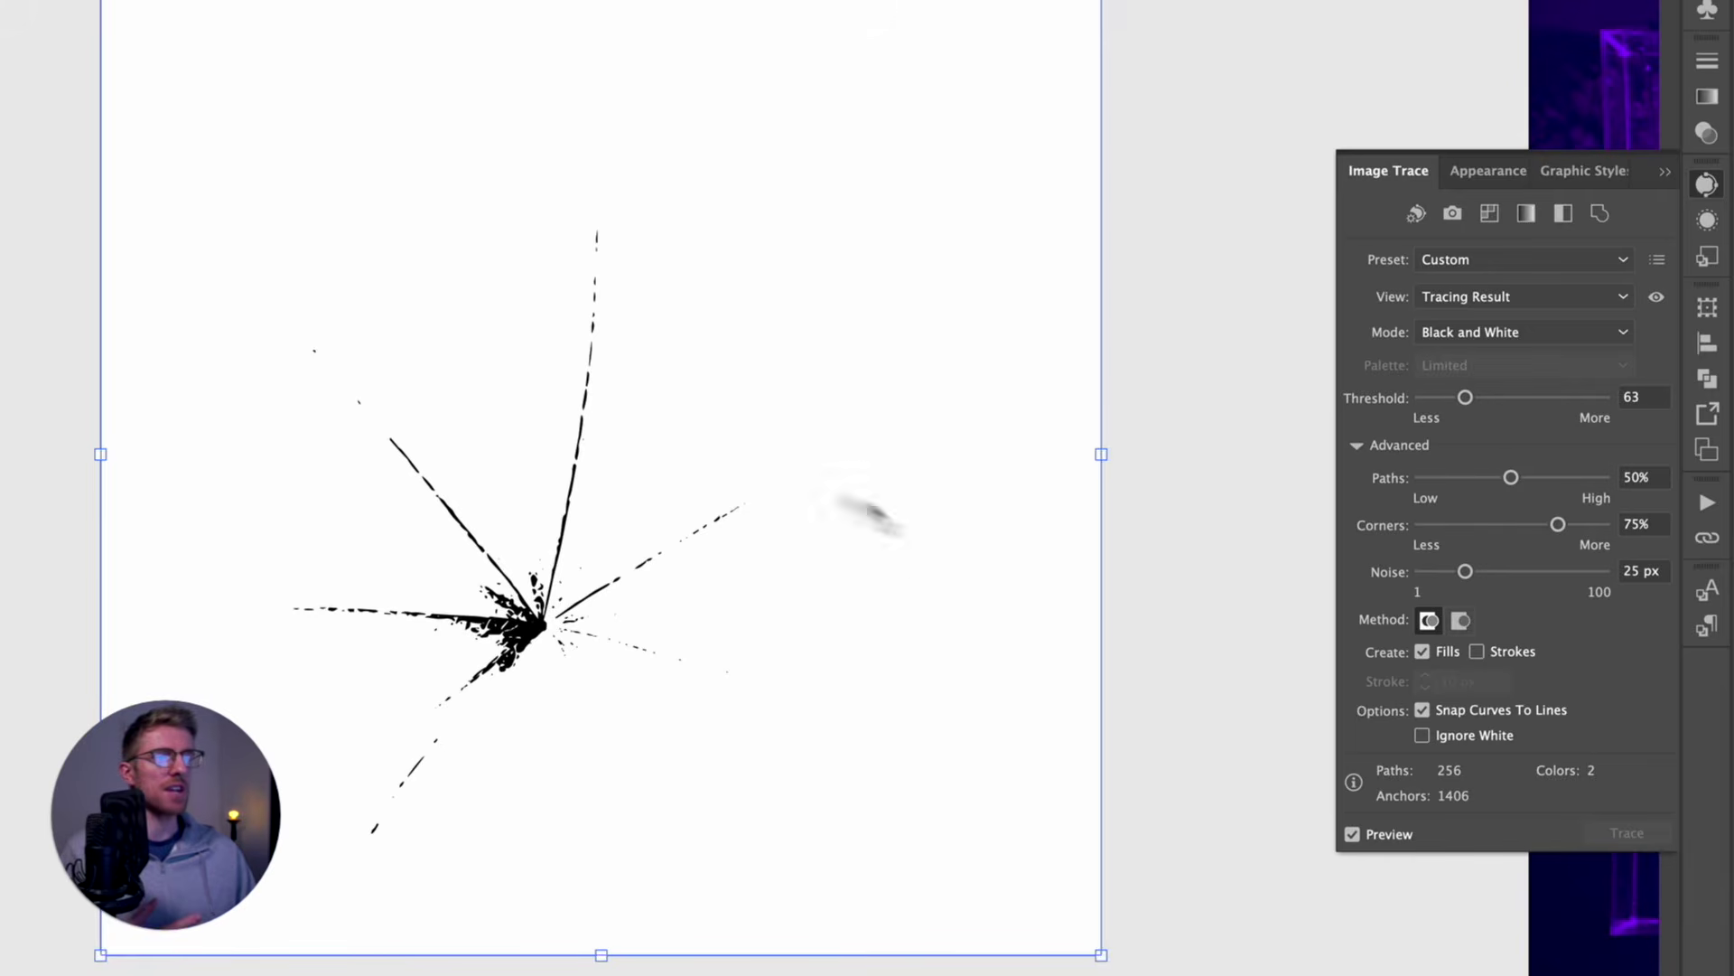
left_click(1561, 400)
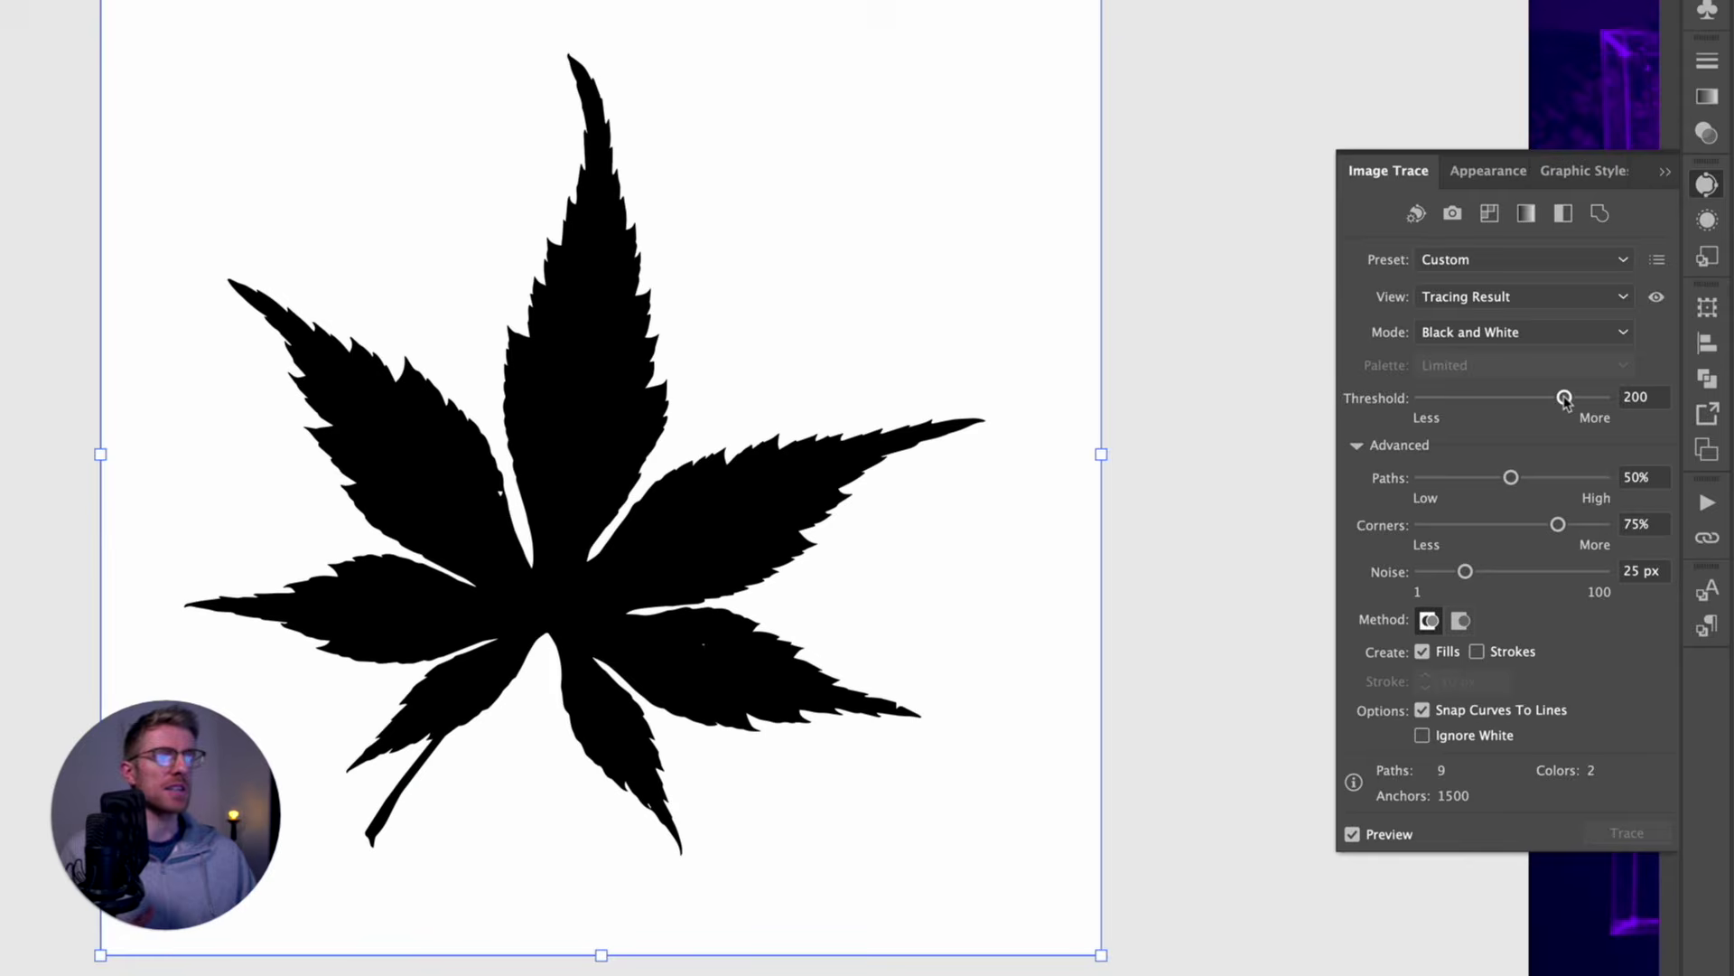
left_click(1591, 398)
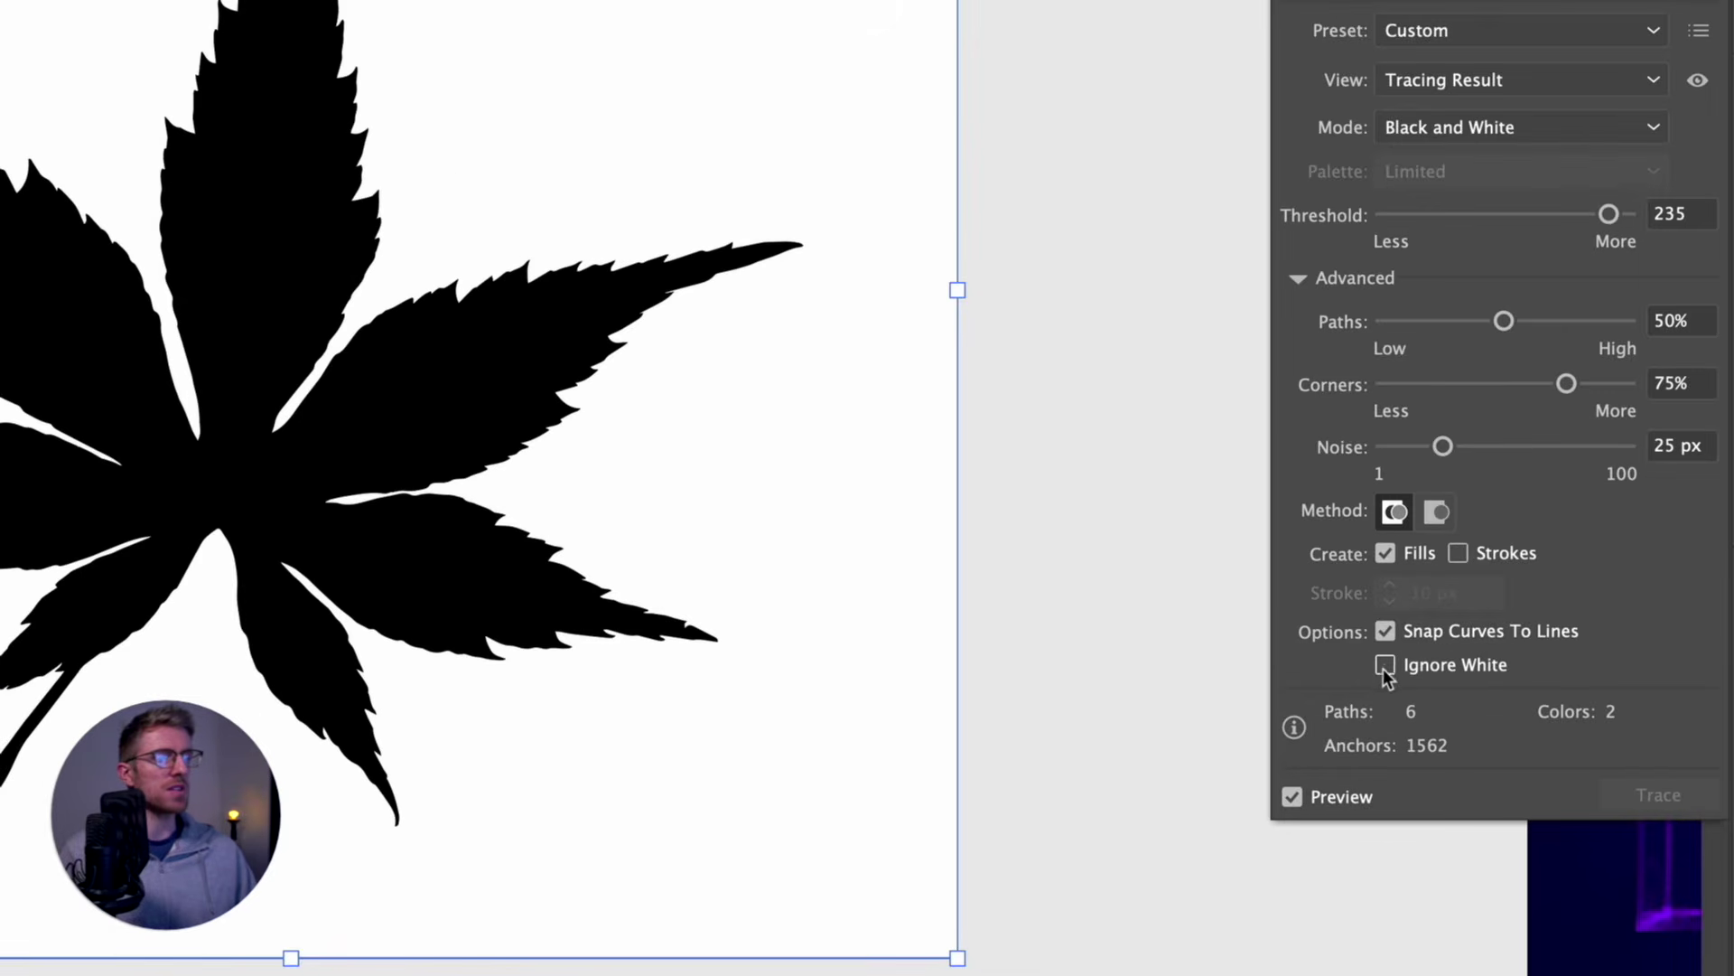
left_click(1384, 665)
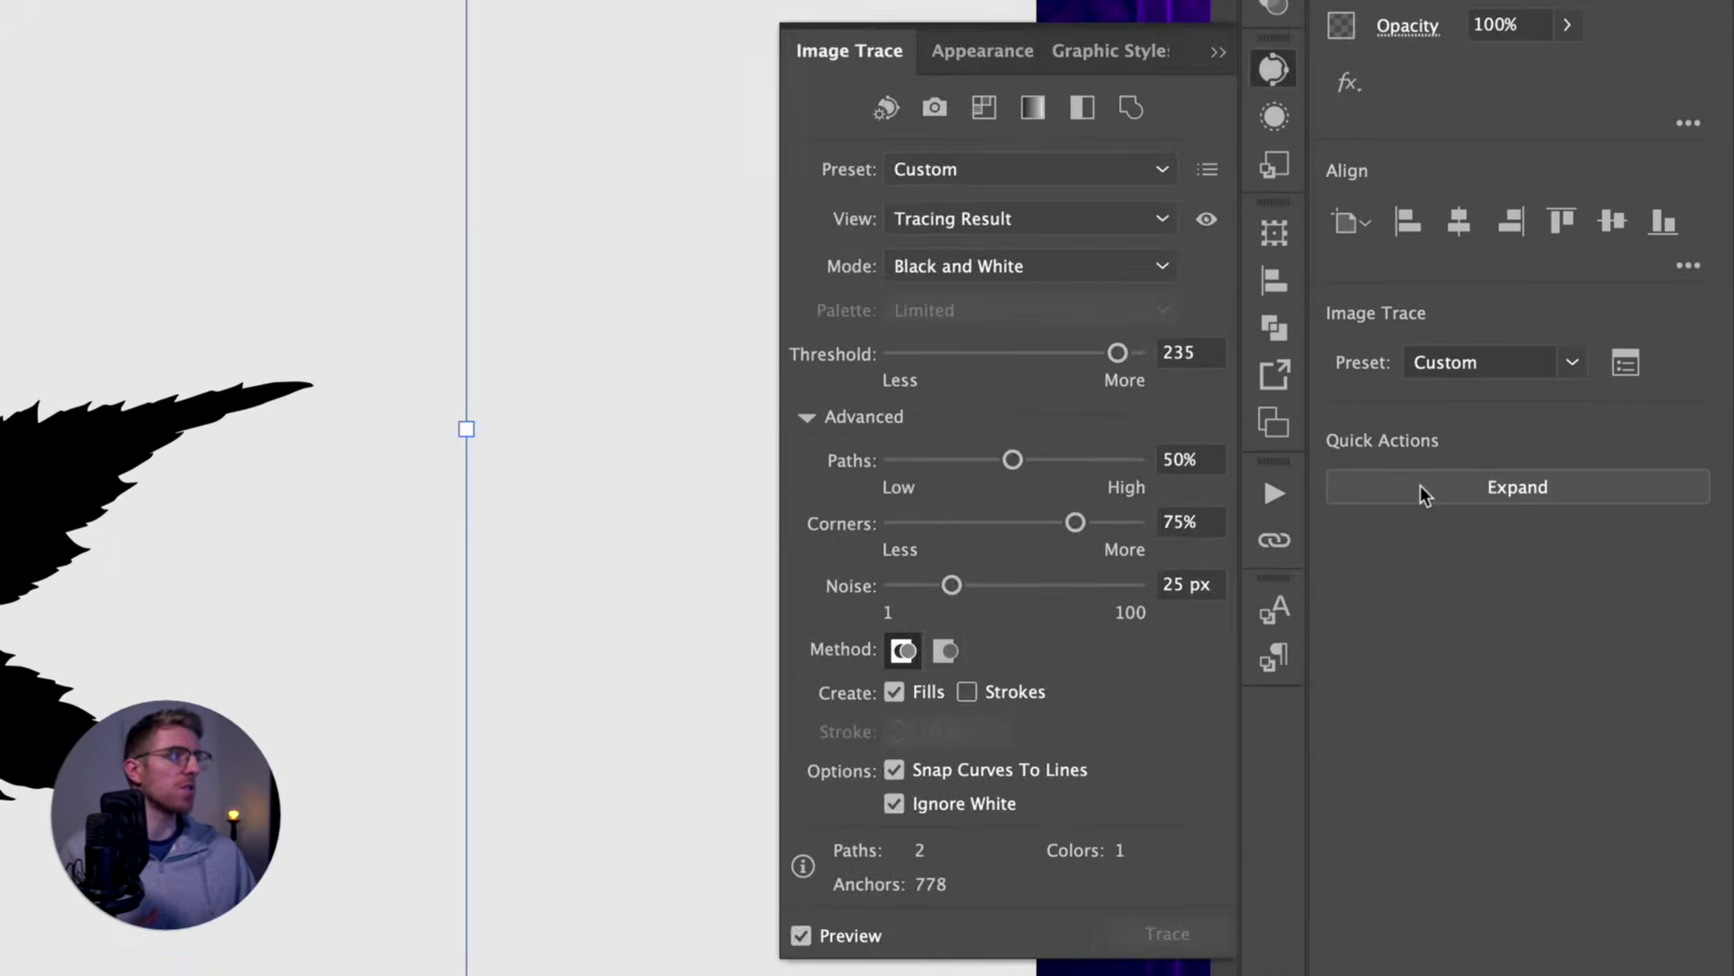
Expand the leaf trace into editable paths and move the leaf about 50 px left and 29 px up.
left_click(1420, 488)
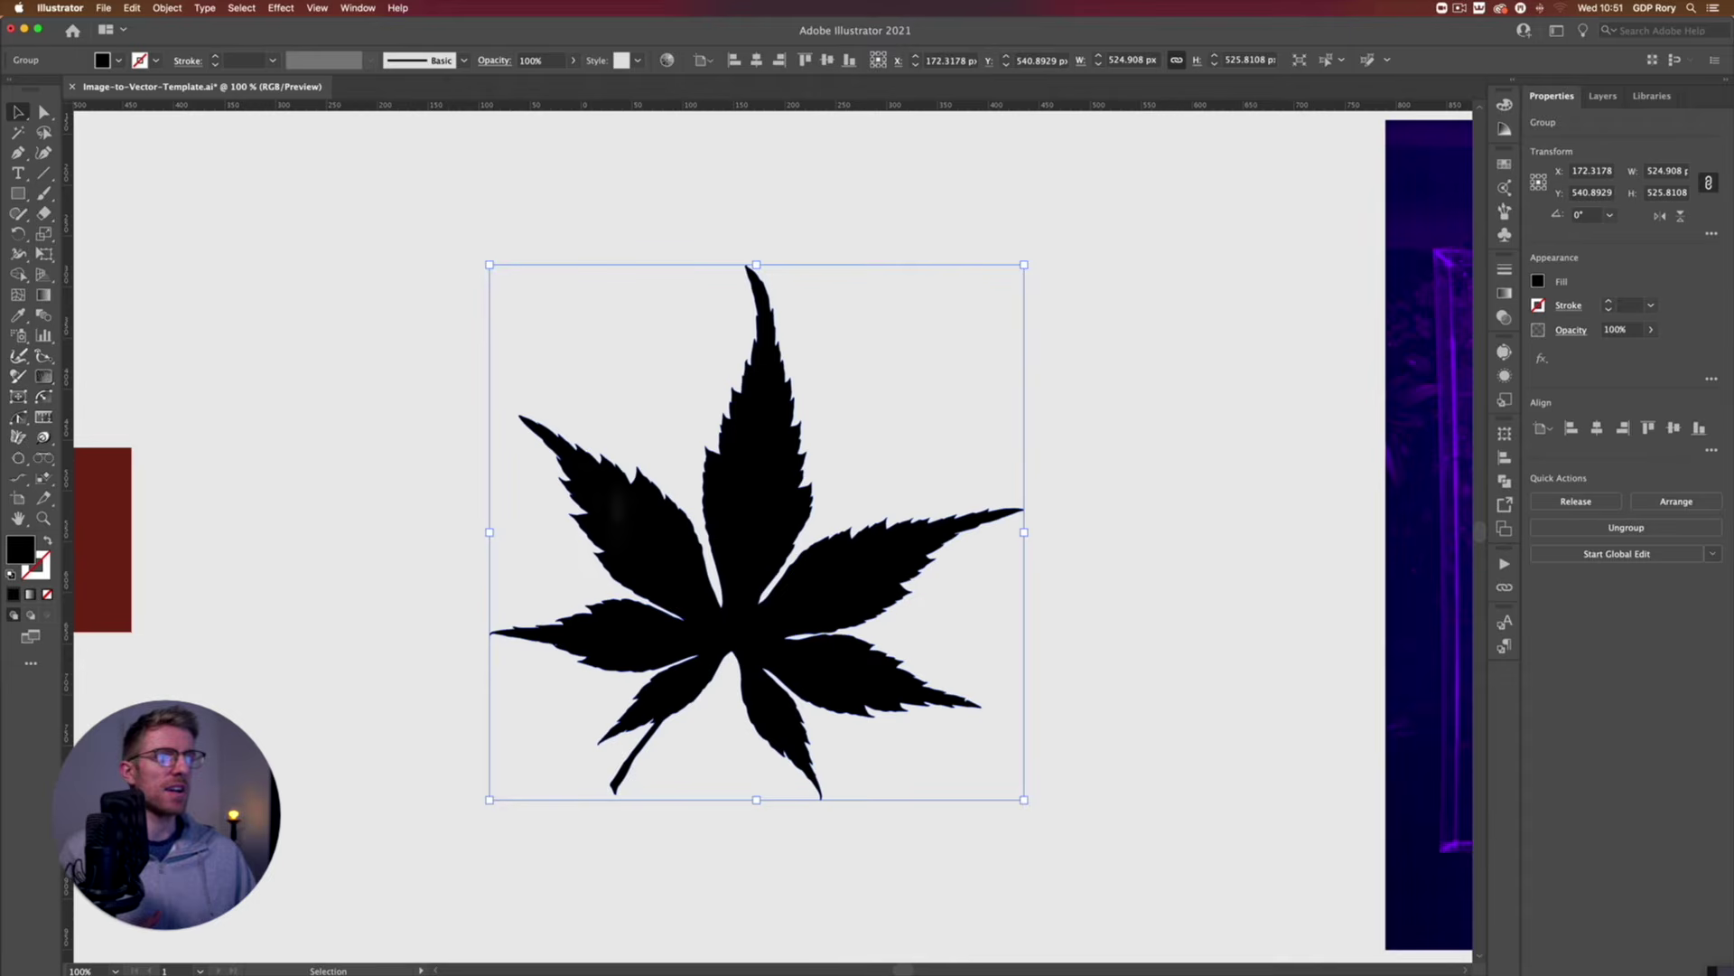
mouse_move(762, 529)
left_mouse_down()
mouse_move(729, 486)
mouse_move(783, 510)
mouse_move(711, 487)
left_mouse_up()
Try a red fill on the leaf, settle on the orange swatch R=241 G=90 B=36, and deselect the leaf.
left_click(119, 61)
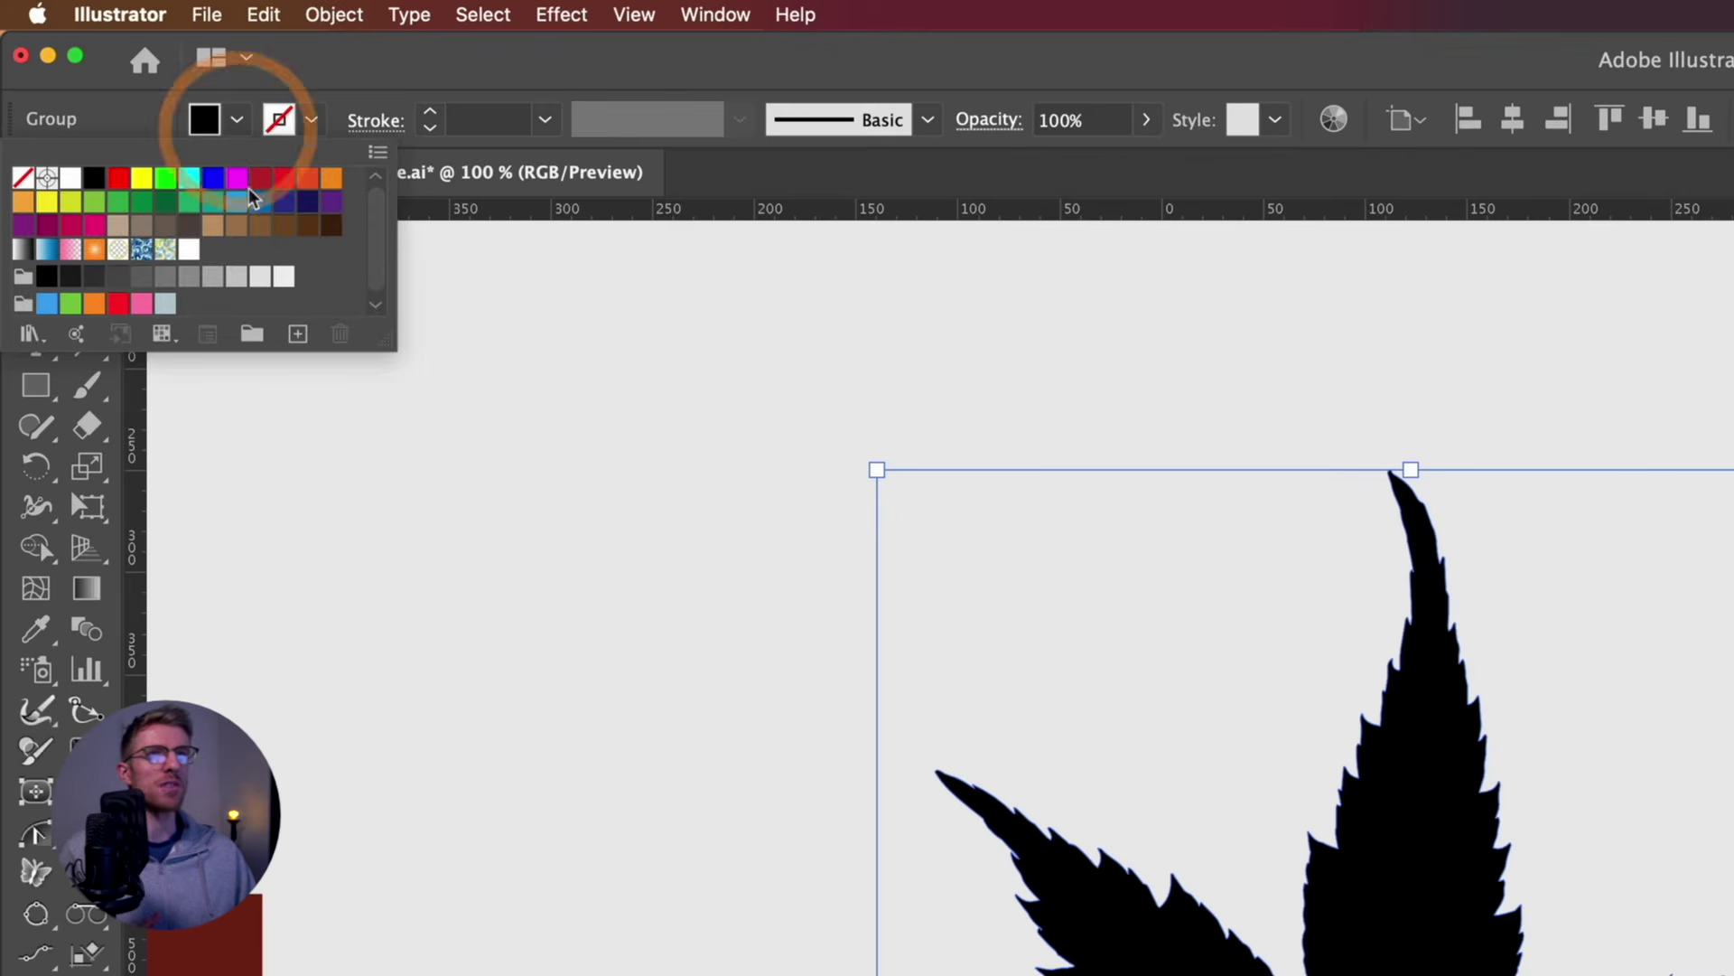
left_click(281, 186)
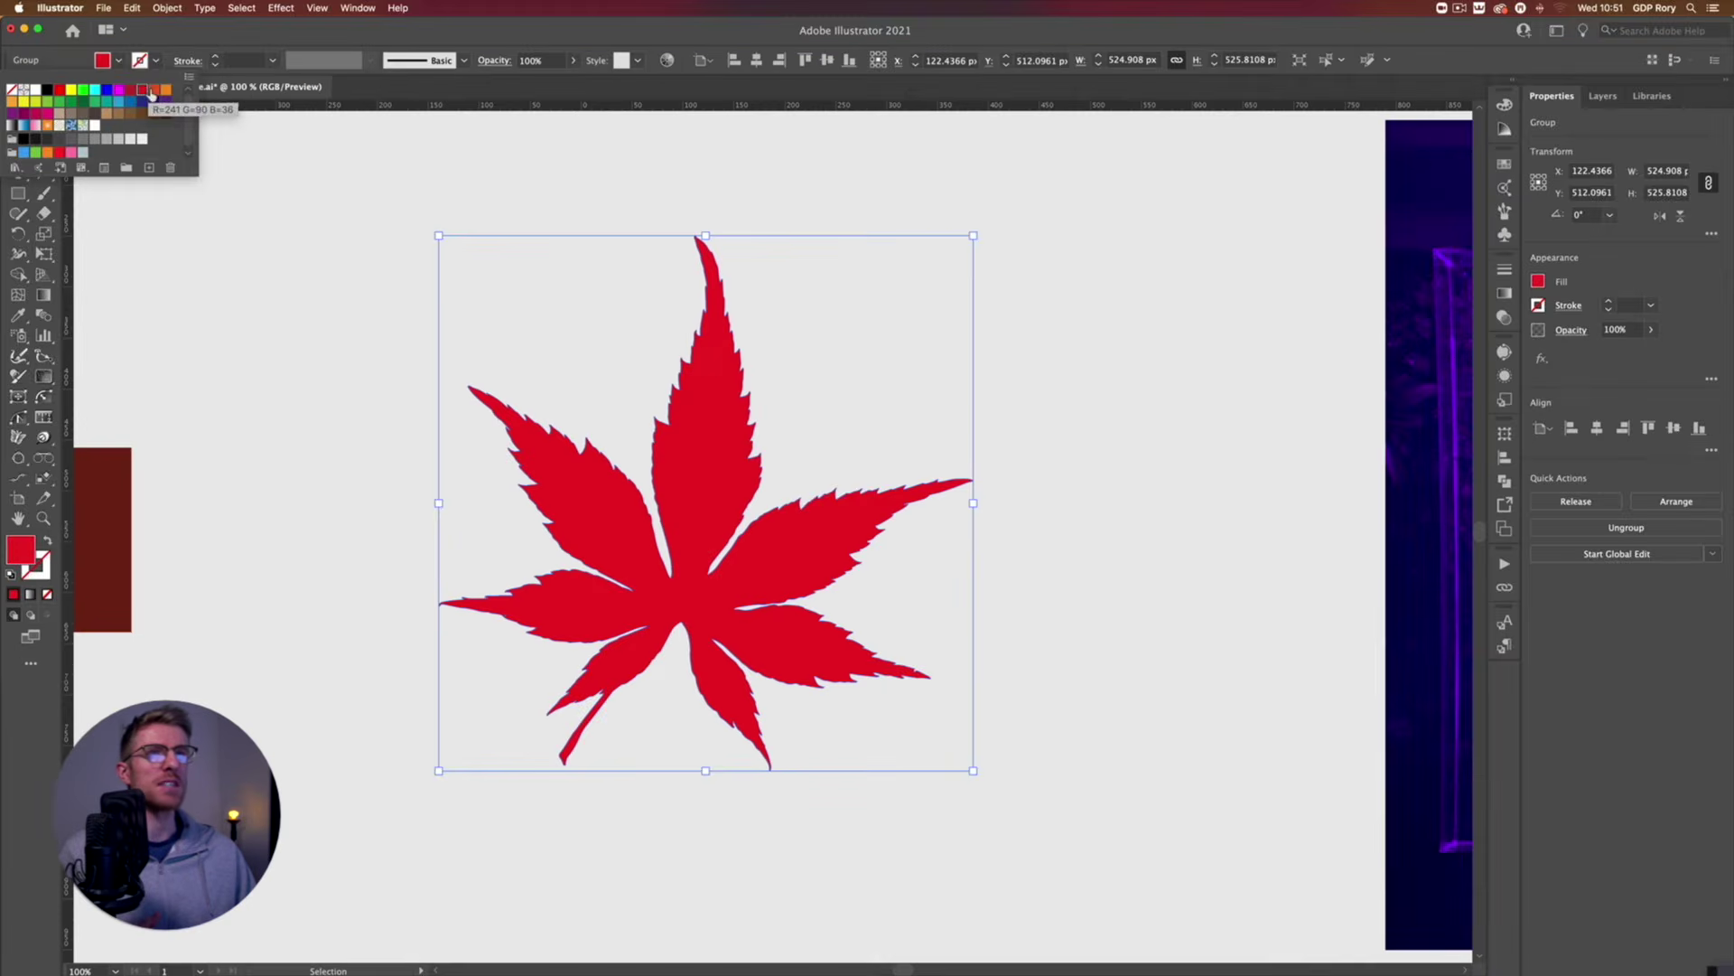
left_click(307, 177)
left_click(241, 313)
Compare the two neon "Is This Just Fantasy" sign images side by side, examining the second one more closely.
key("a")
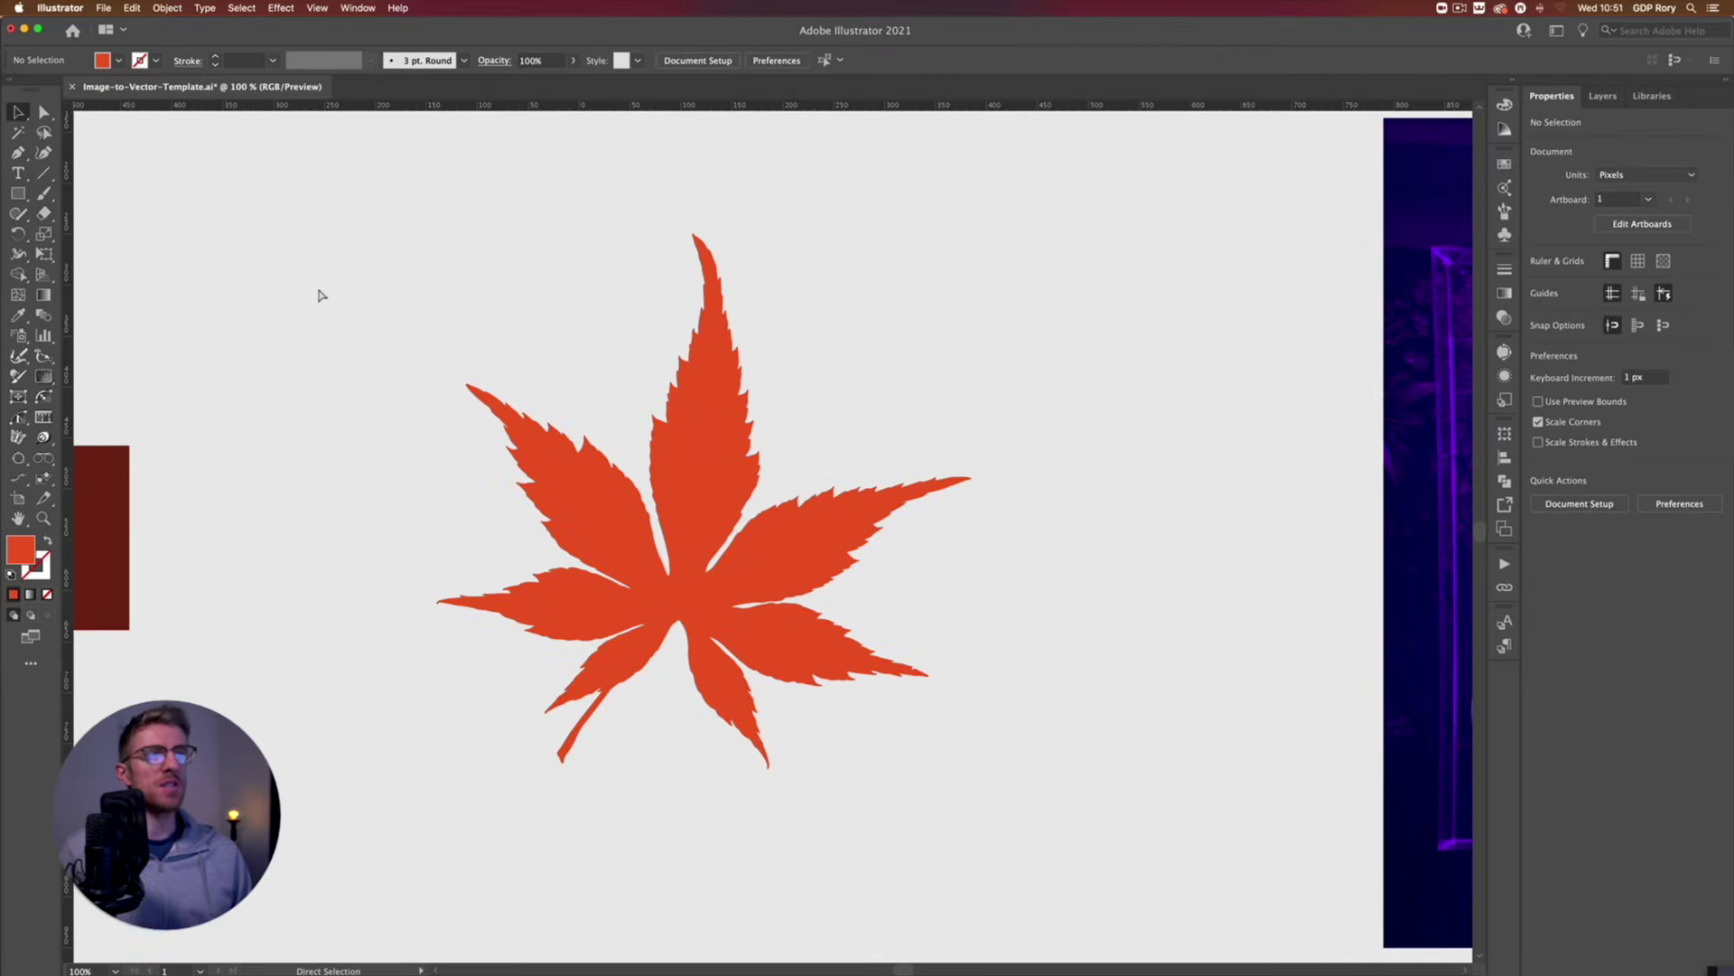
key("super+minus")
key("v")
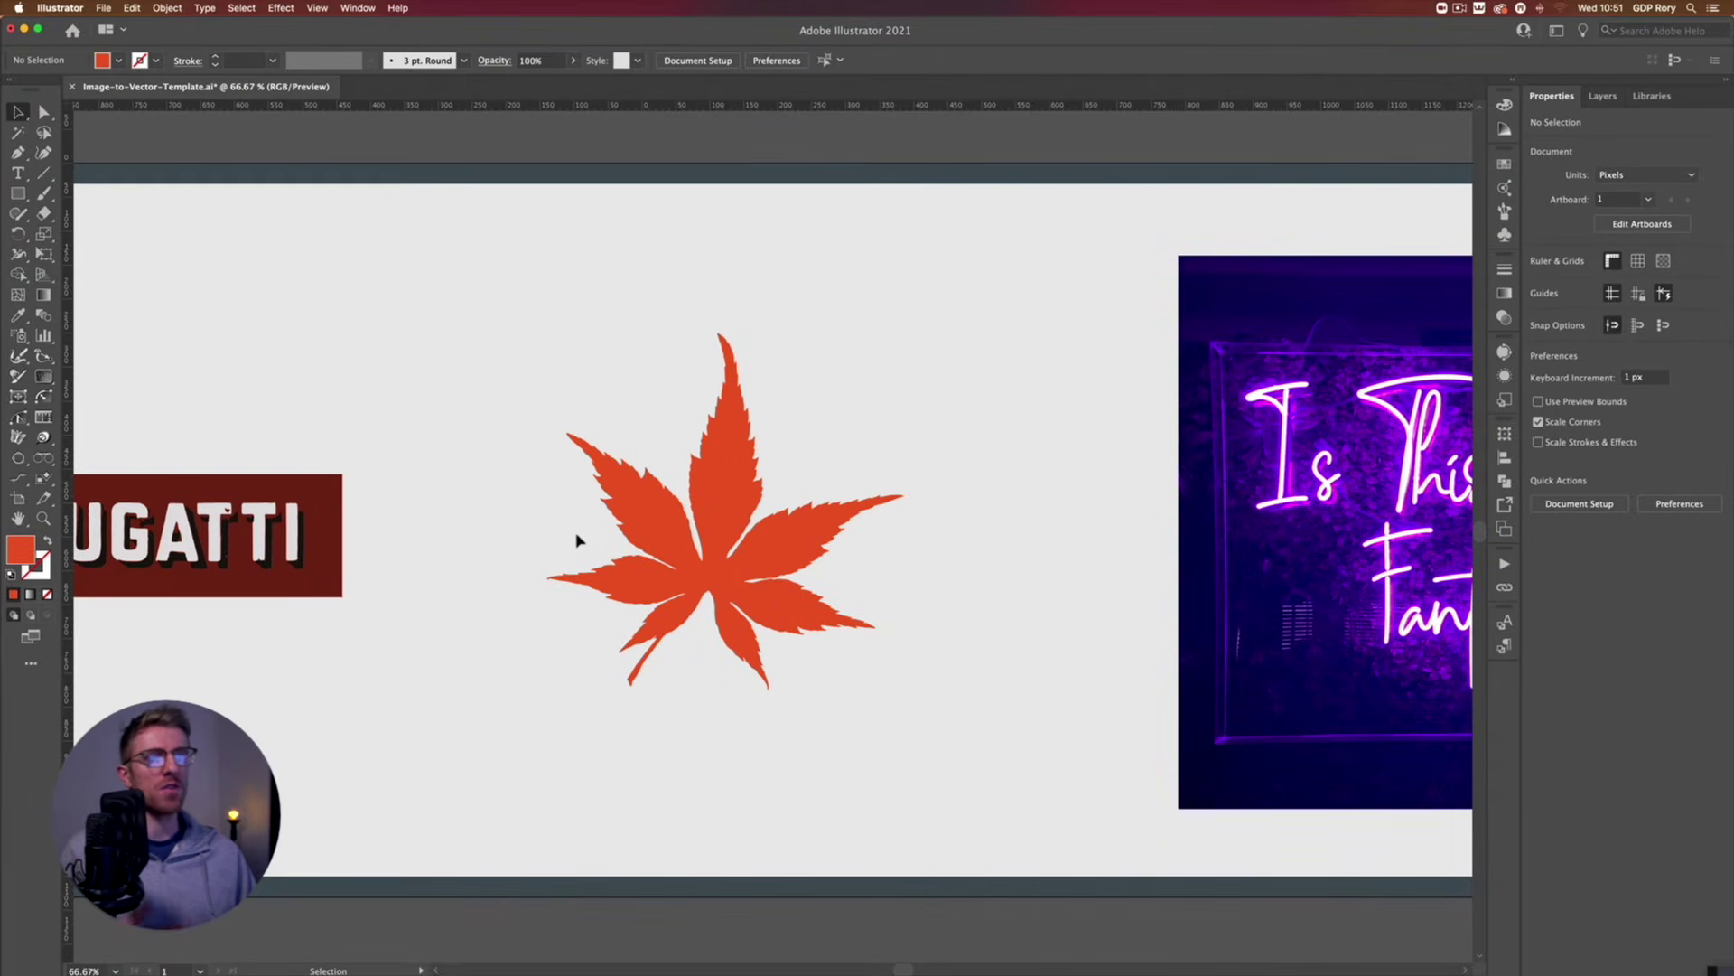
scroll(798, 540, "right", 5)
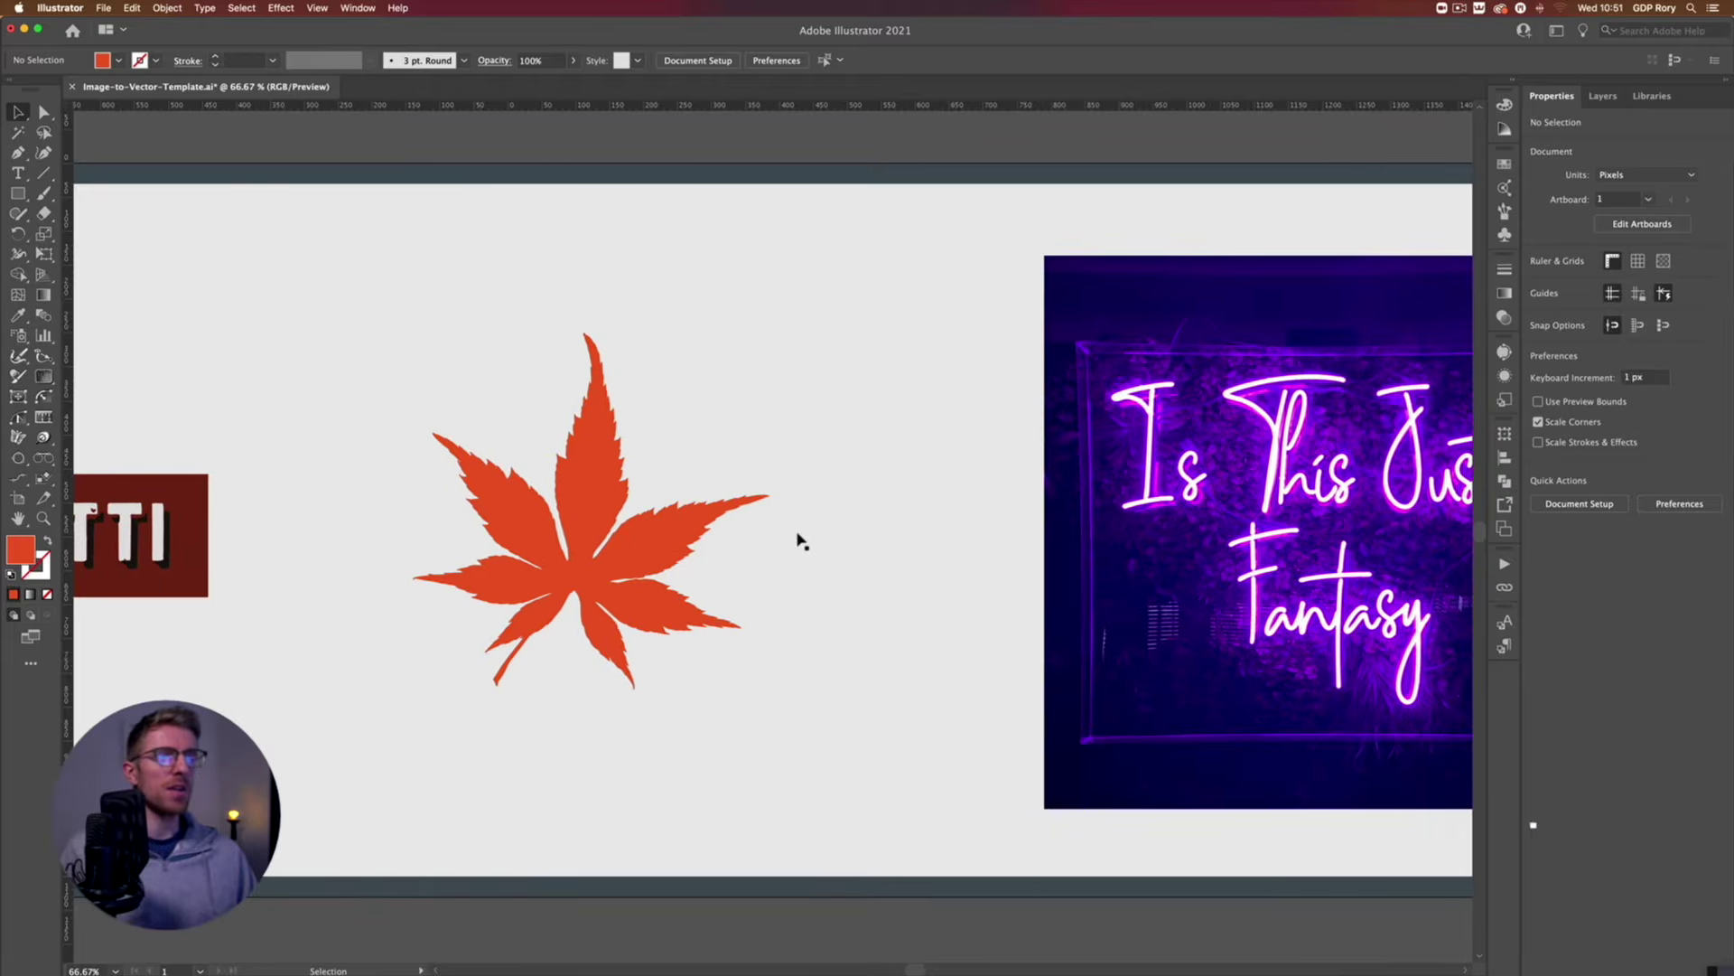
scroll(799, 540, "right", 6)
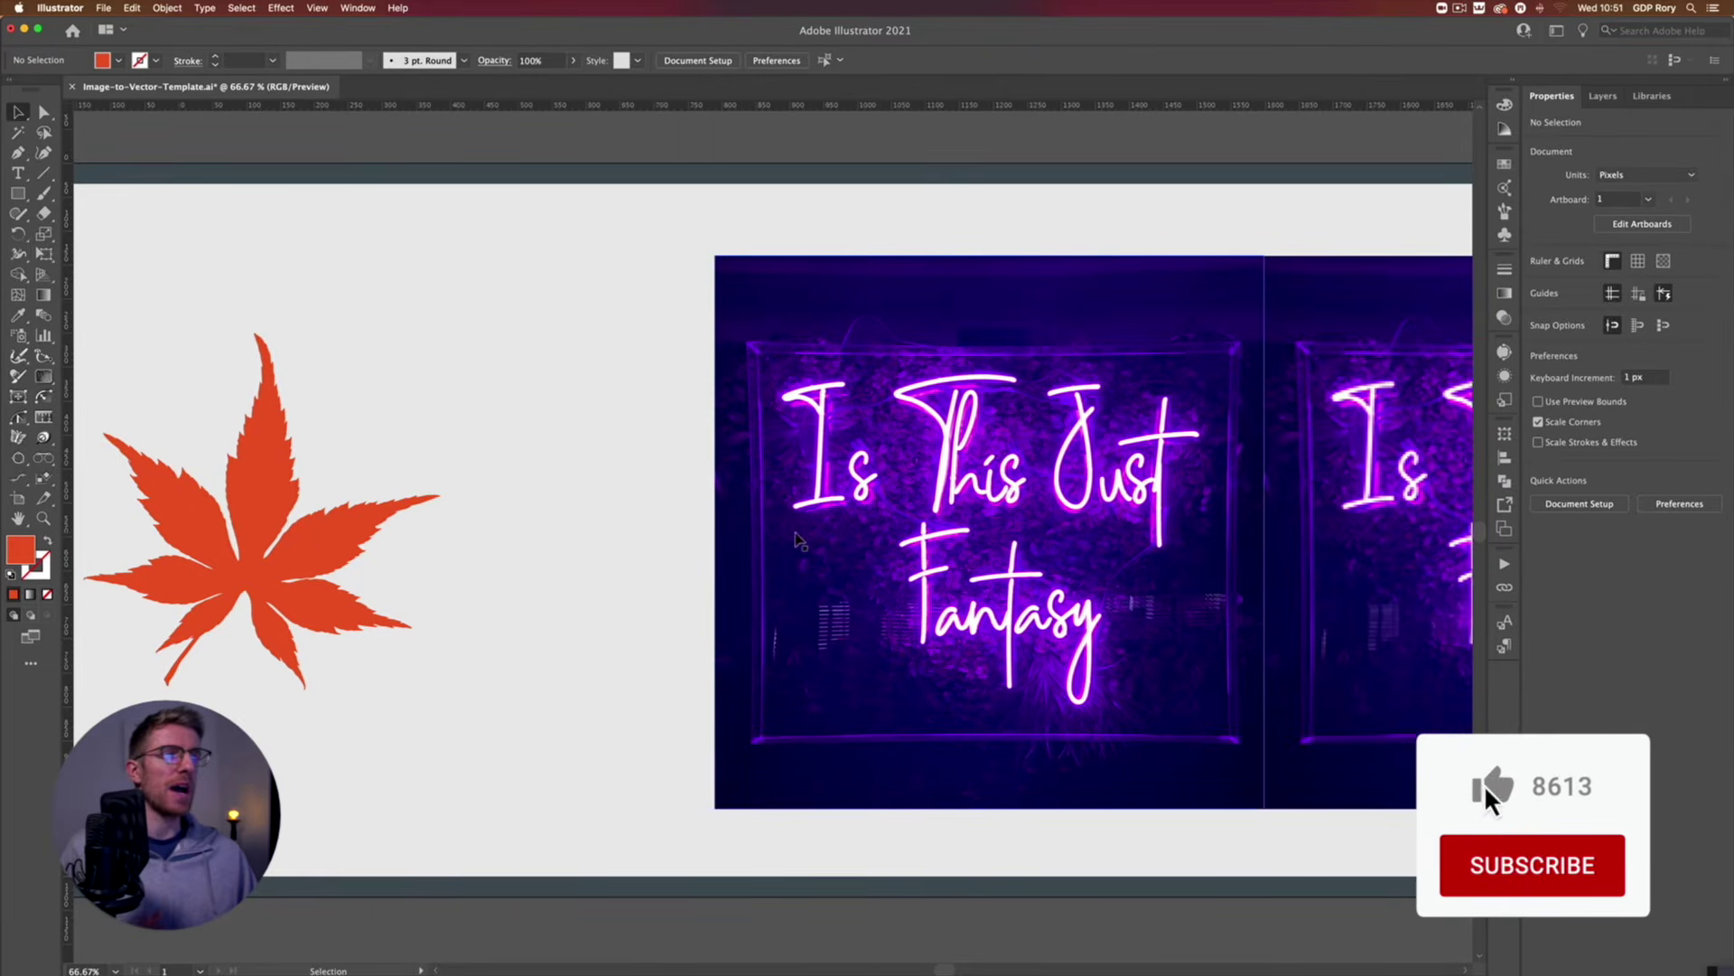
scroll(798, 540, "right", 4)
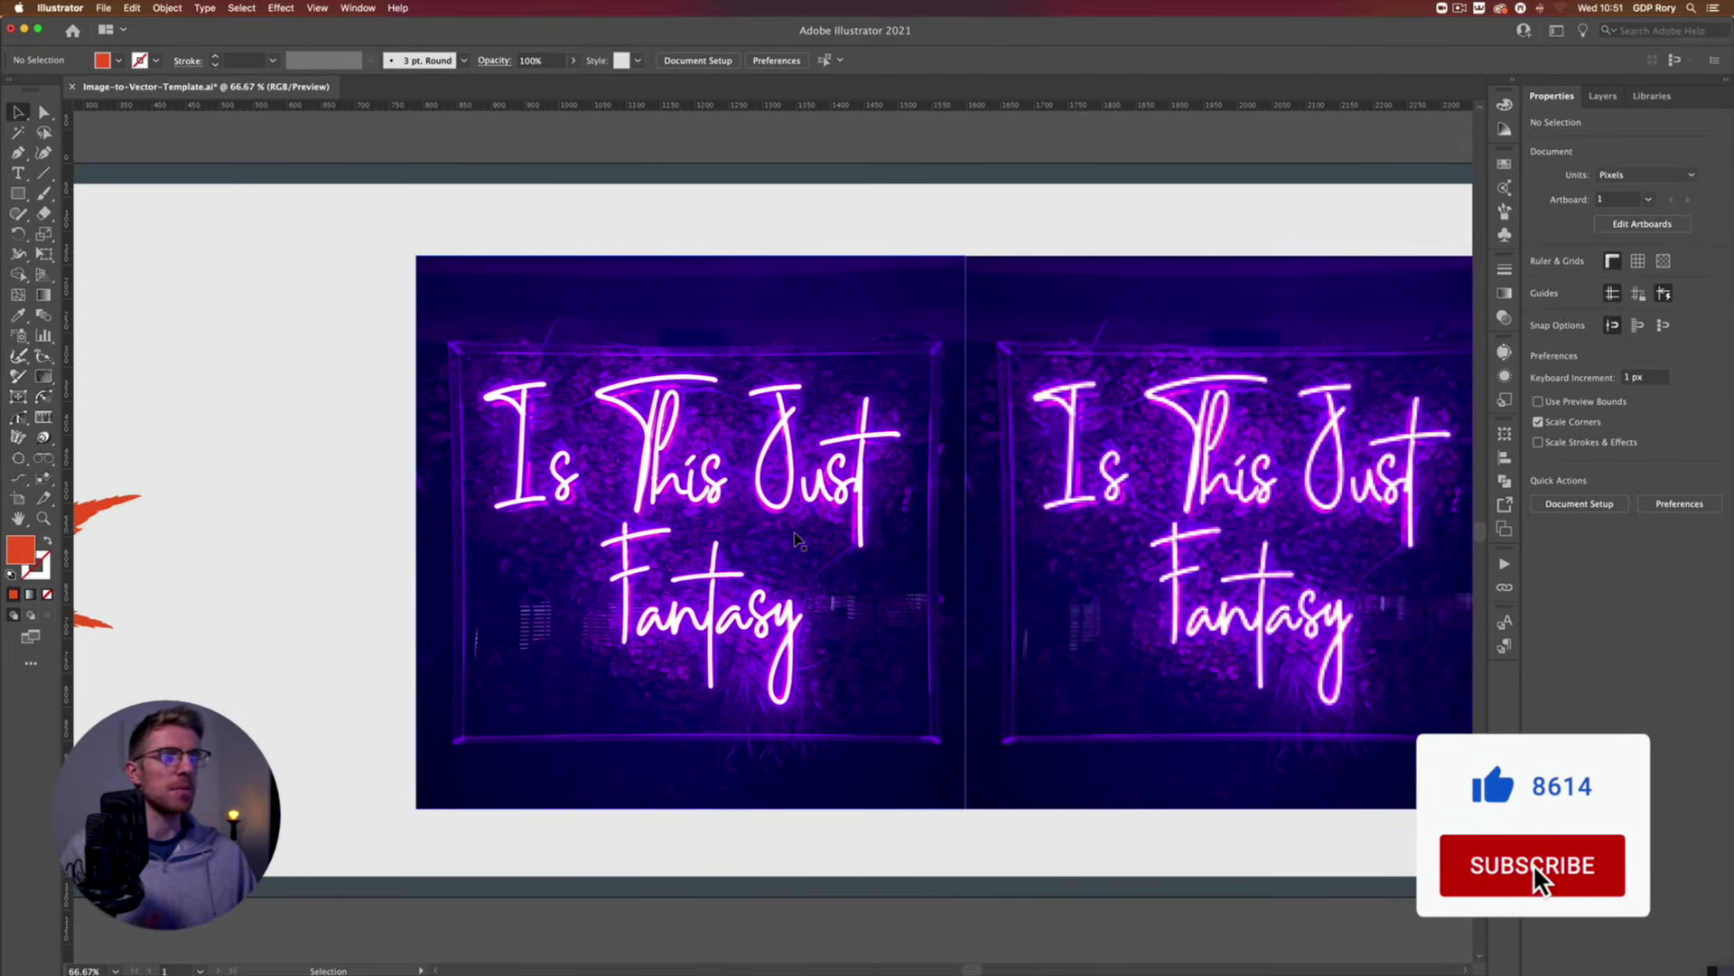
left_click(747, 217)
left_click(903, 310)
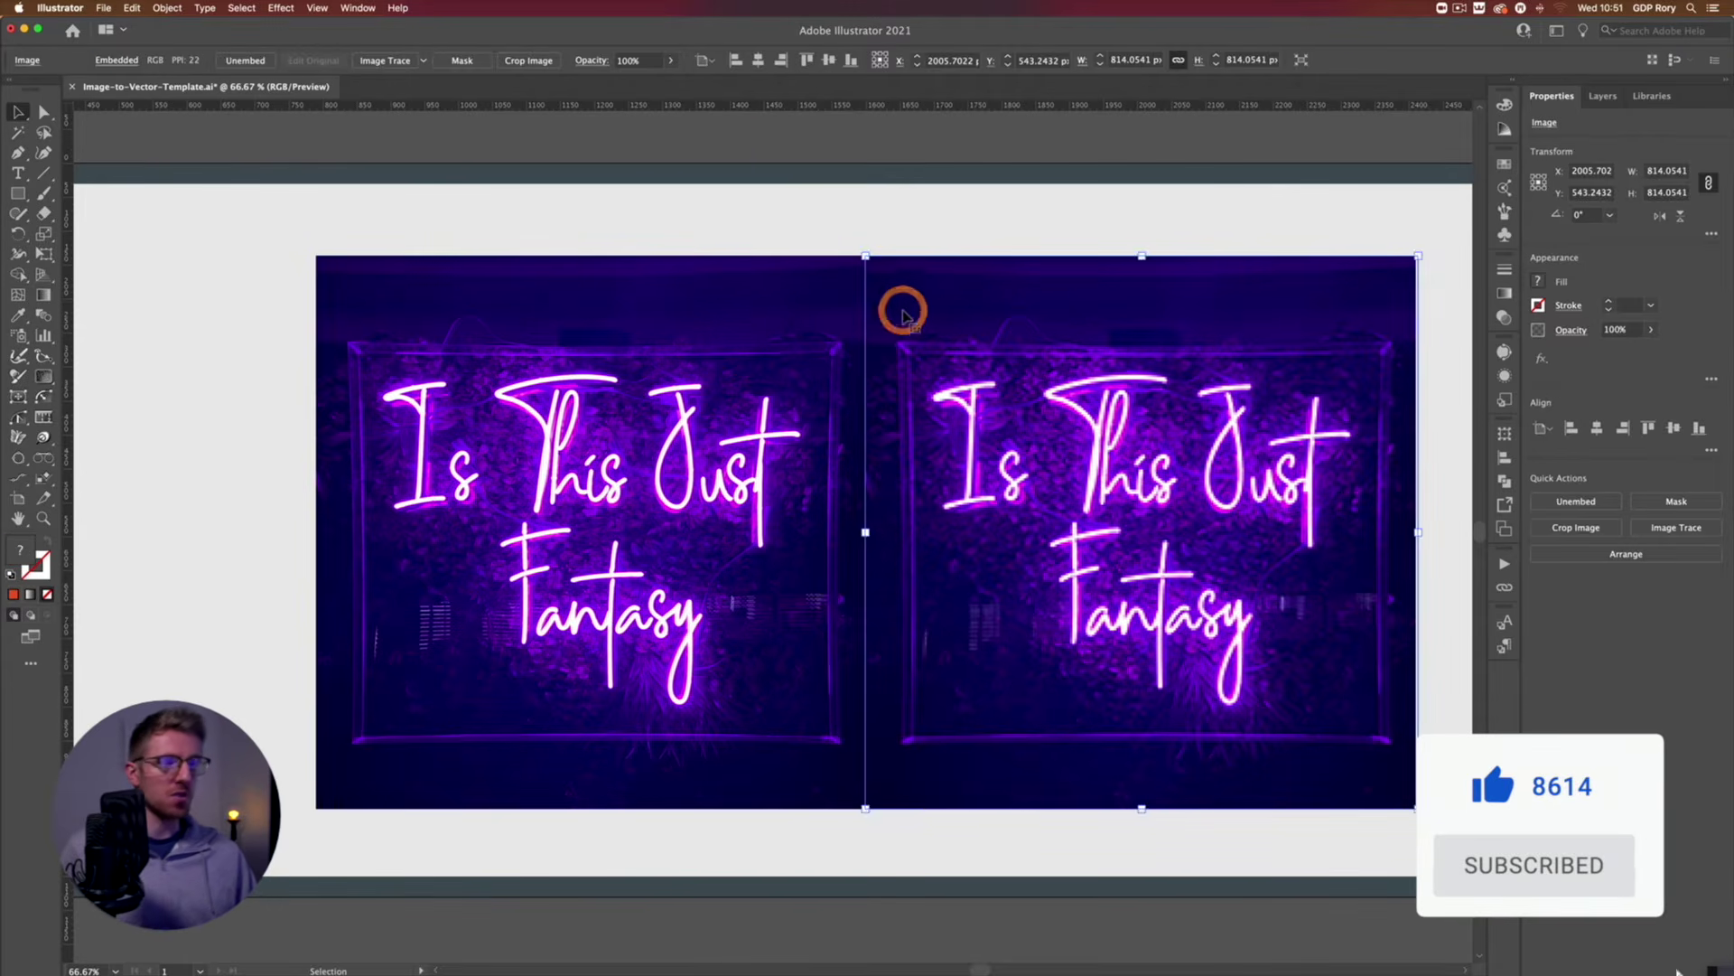
key("super+equal")
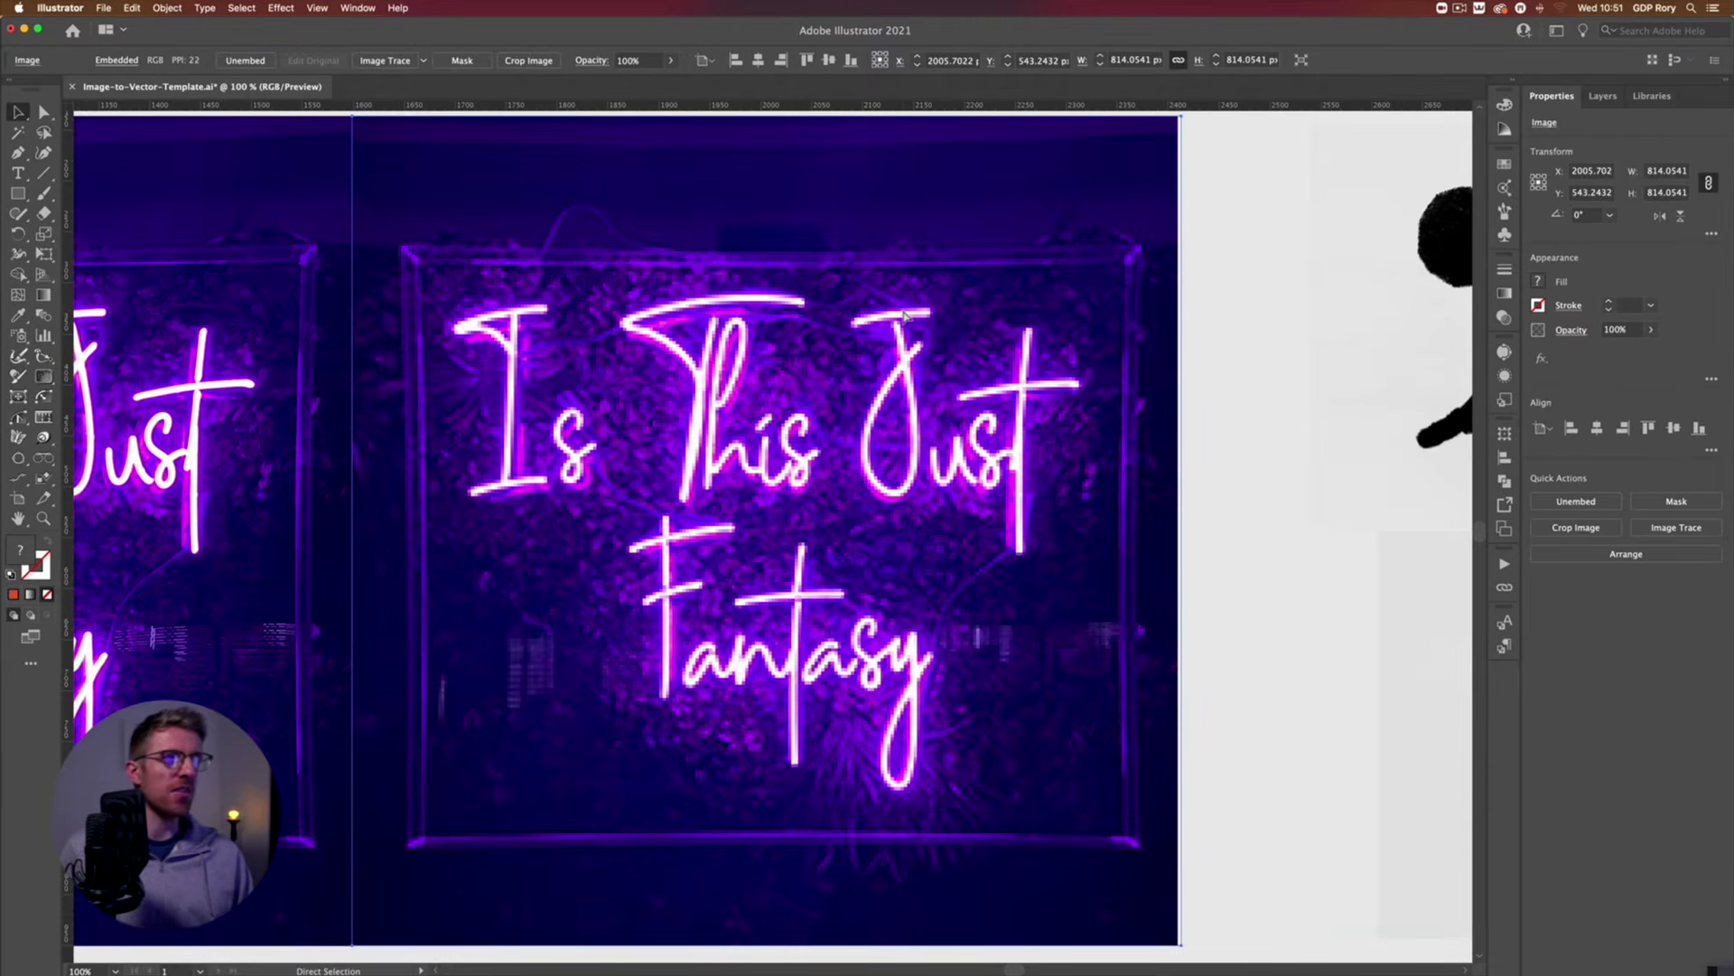
key("super+minus")
left_click_drag(380, 224, 643, 244)
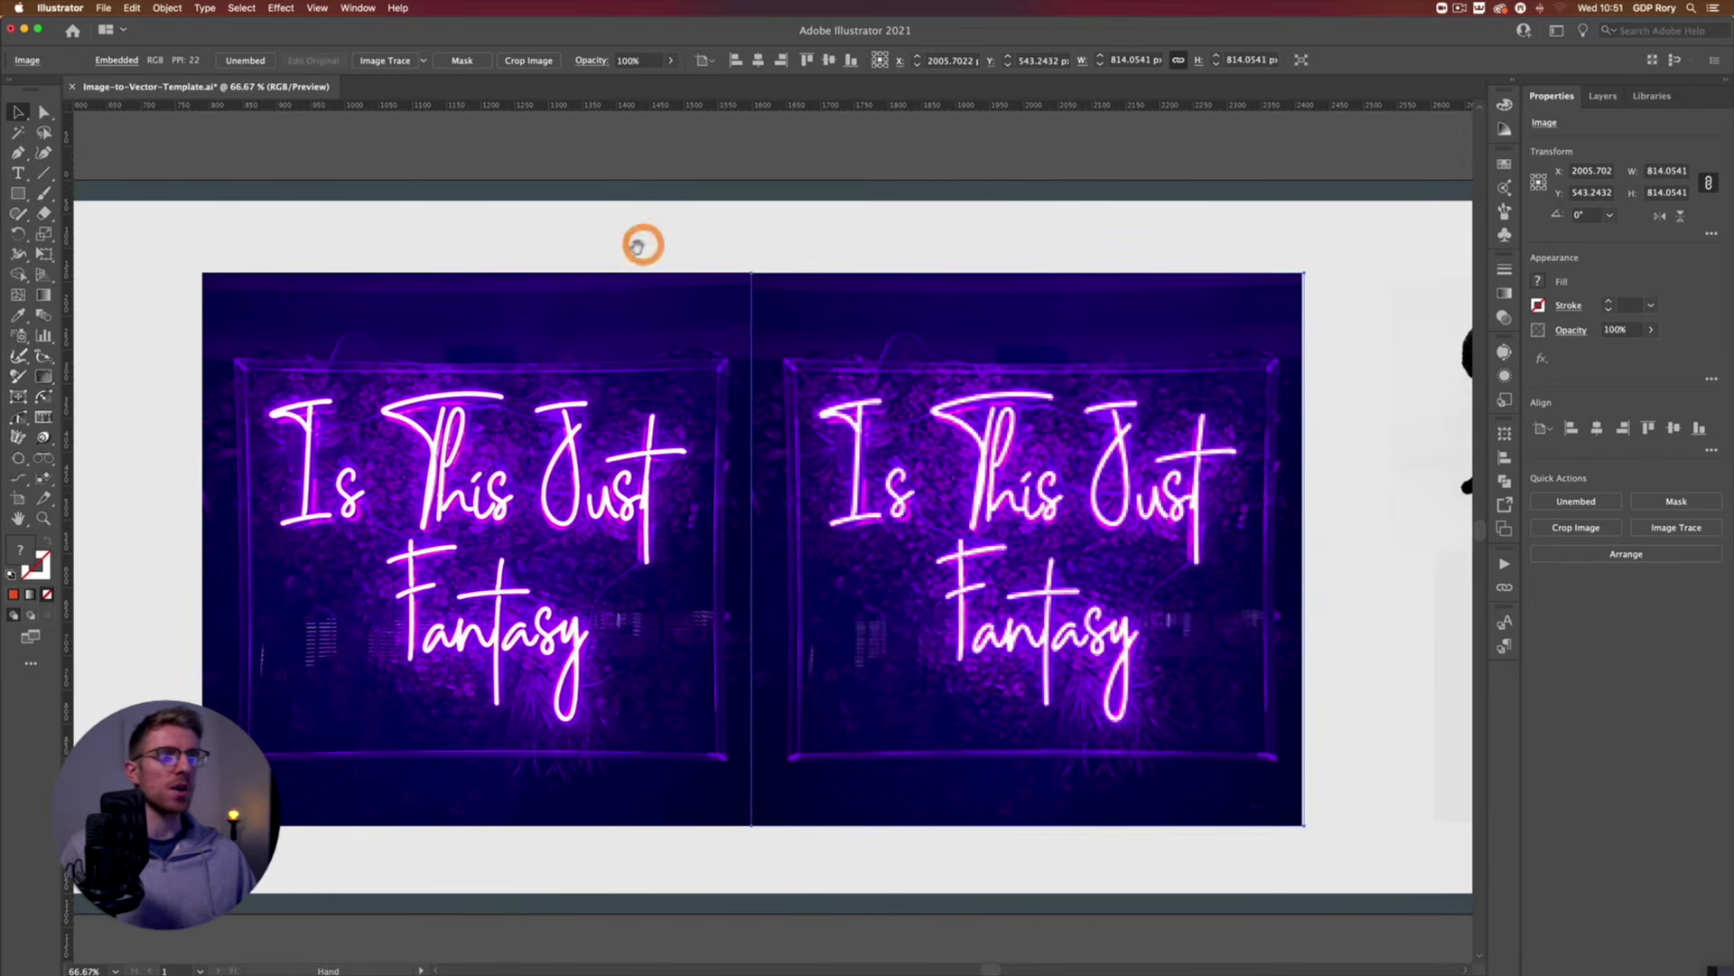
left_click(626, 259)
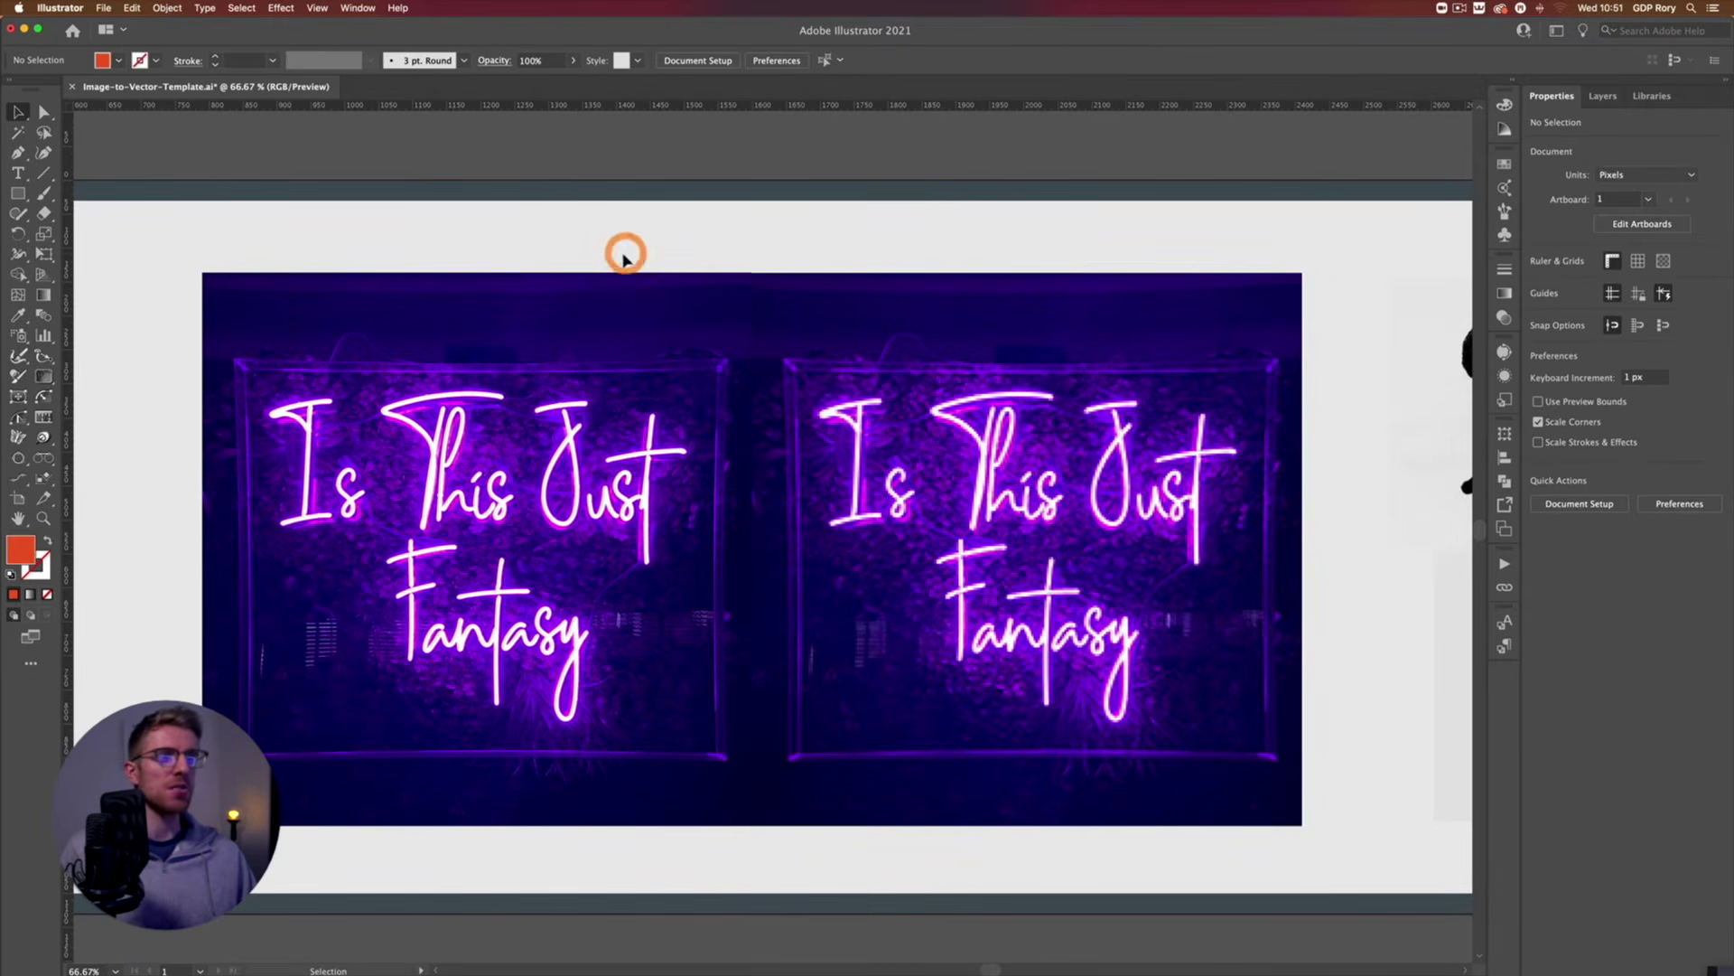
Trace the first neon sign image with the Black and White Logo preset, accepting the large-image warning.
left_click(567, 302)
left_click_drag(533, 333, 701, 321)
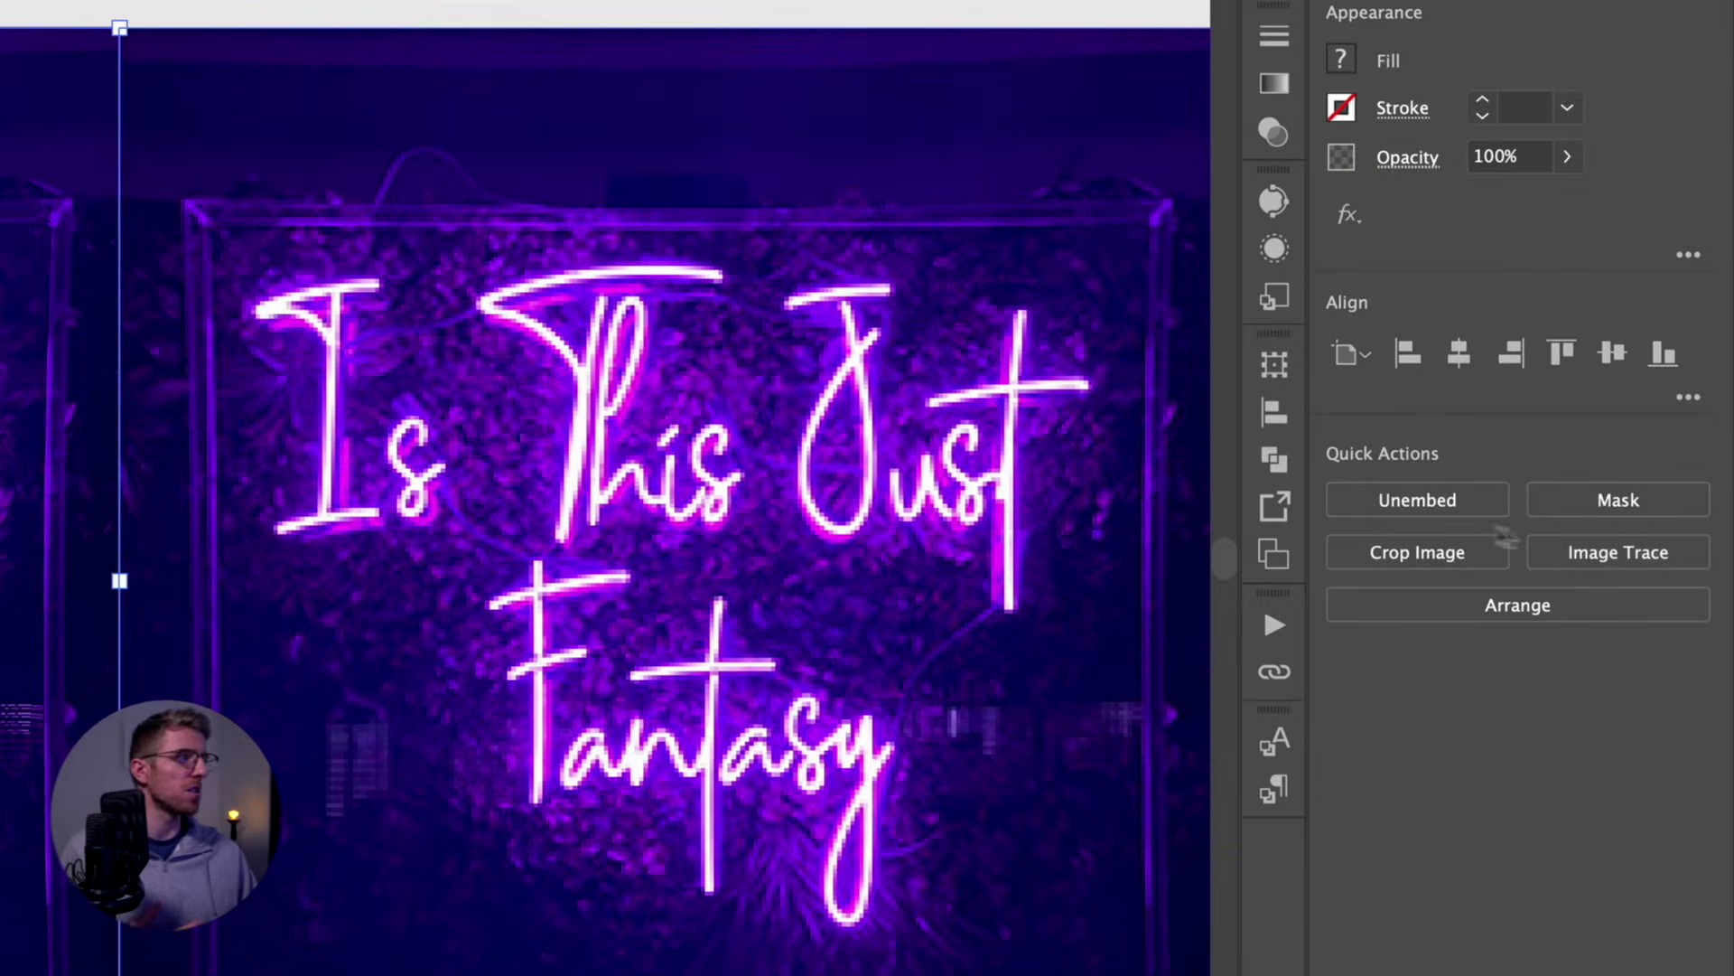
left_click(1588, 554)
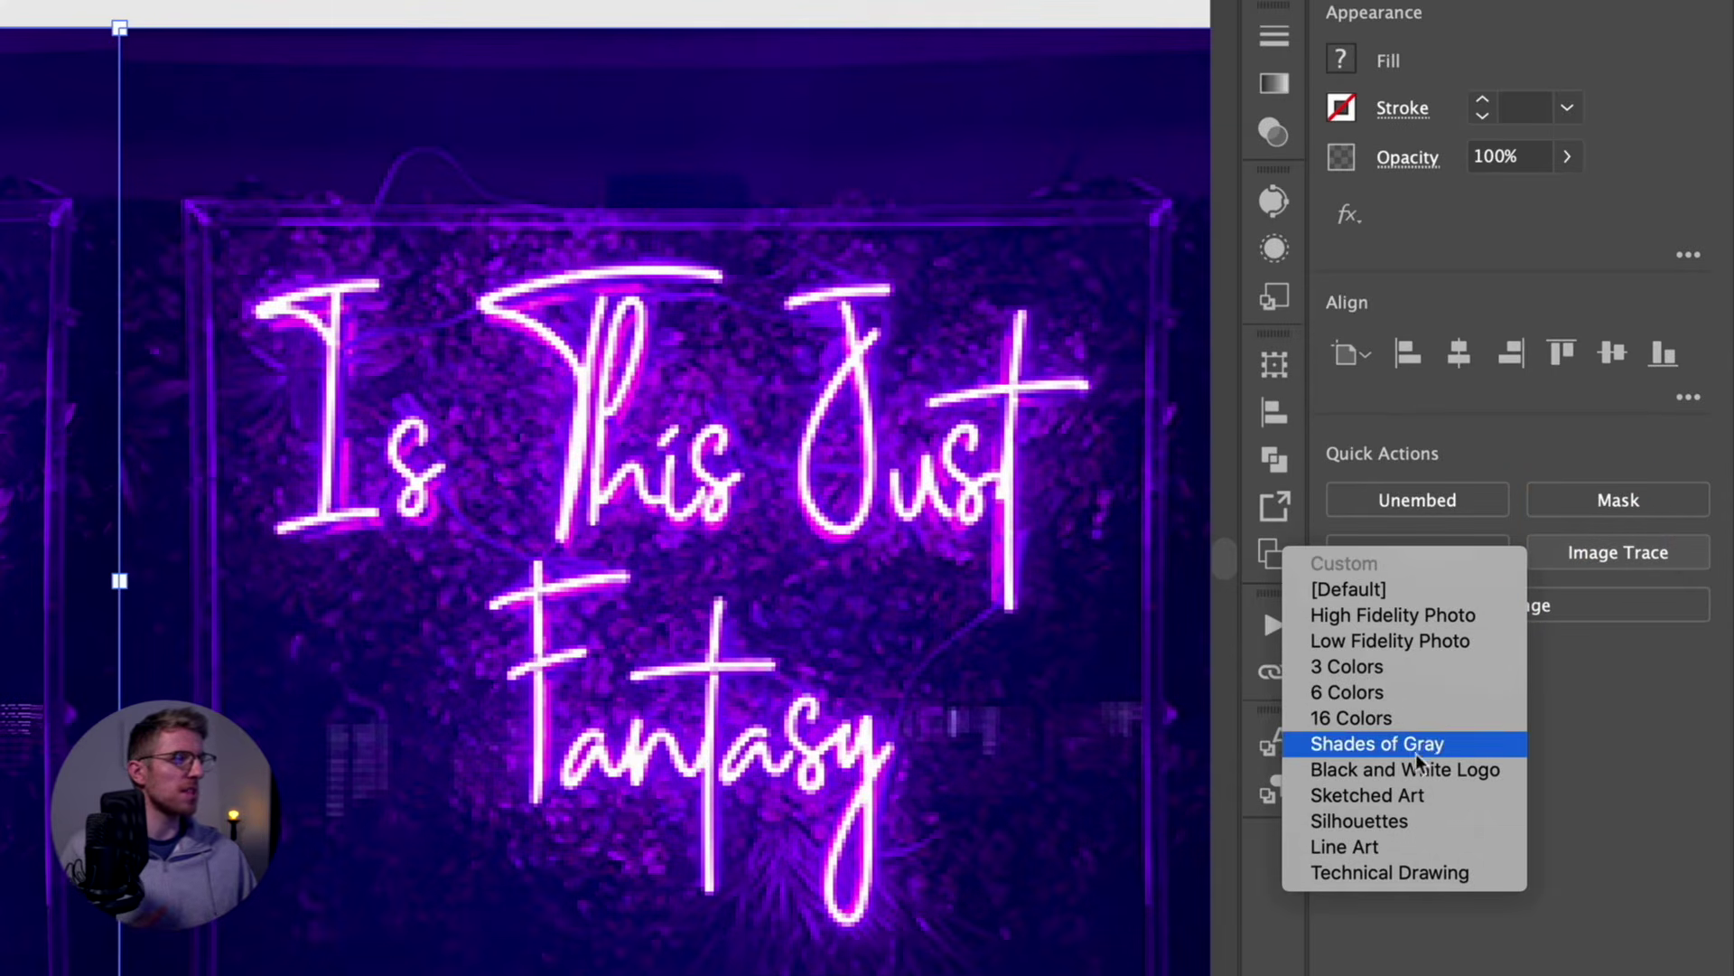
left_click(1409, 770)
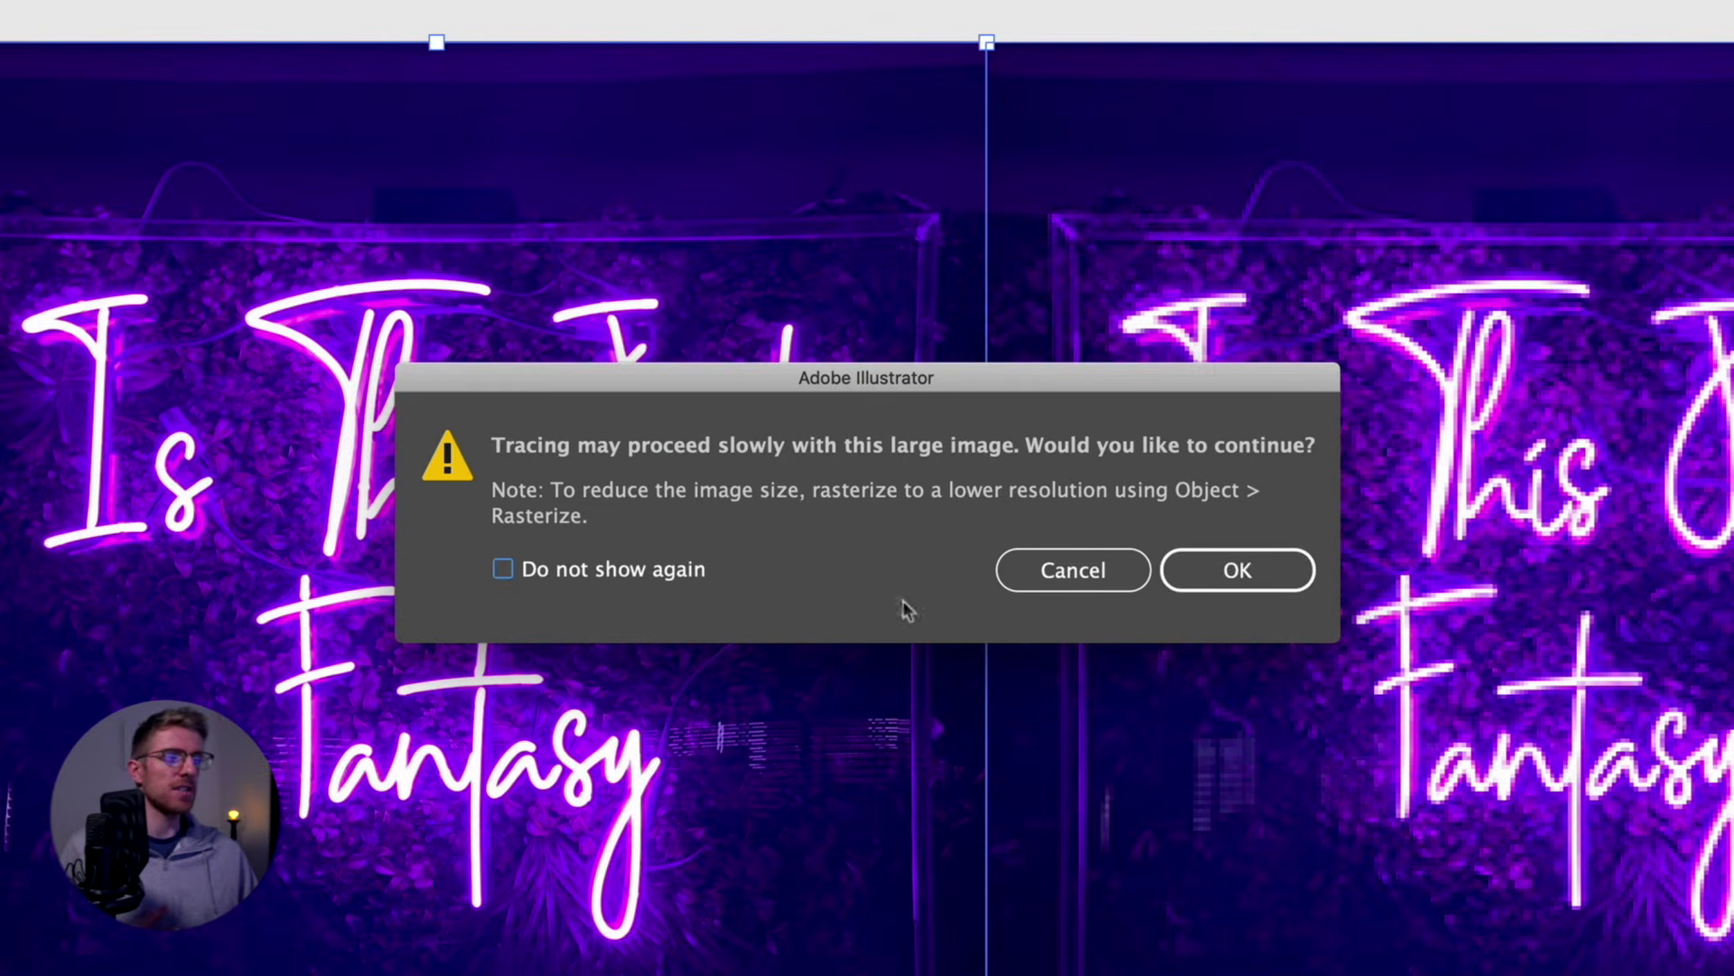
left_click(1253, 575)
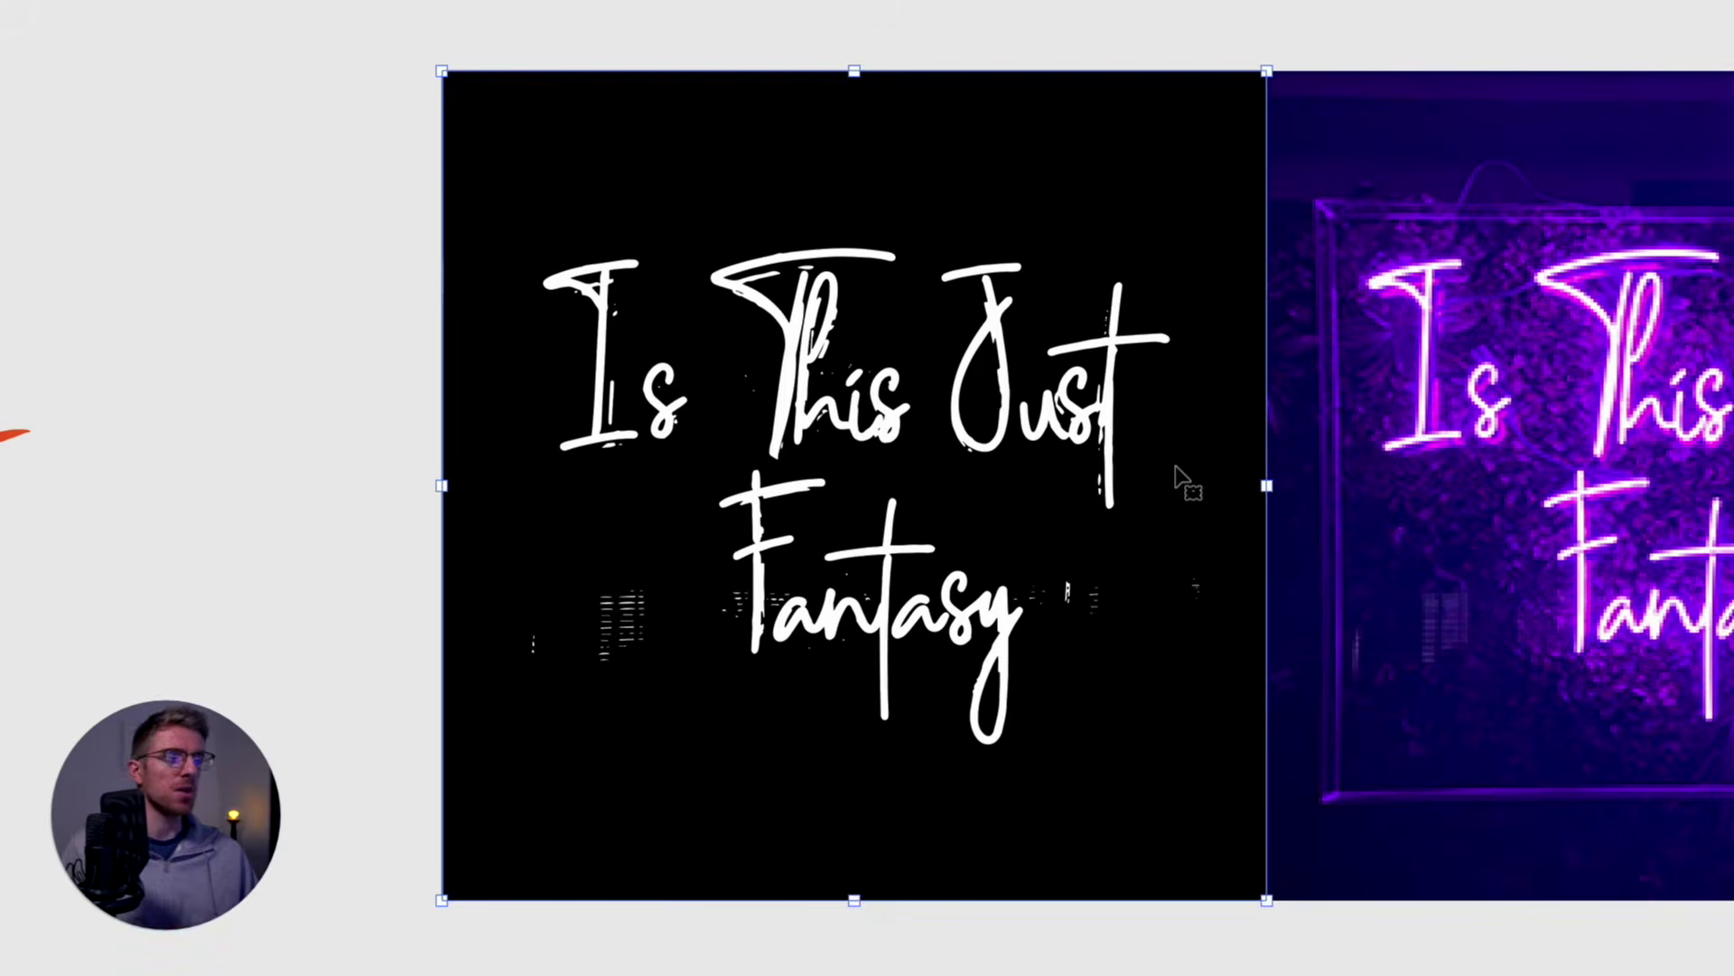
Raise the first neon sign trace's threshold to 176 and on to 222, and expand the result into paths.
key("ctrl+shift+a")
key("ctrl+plus")
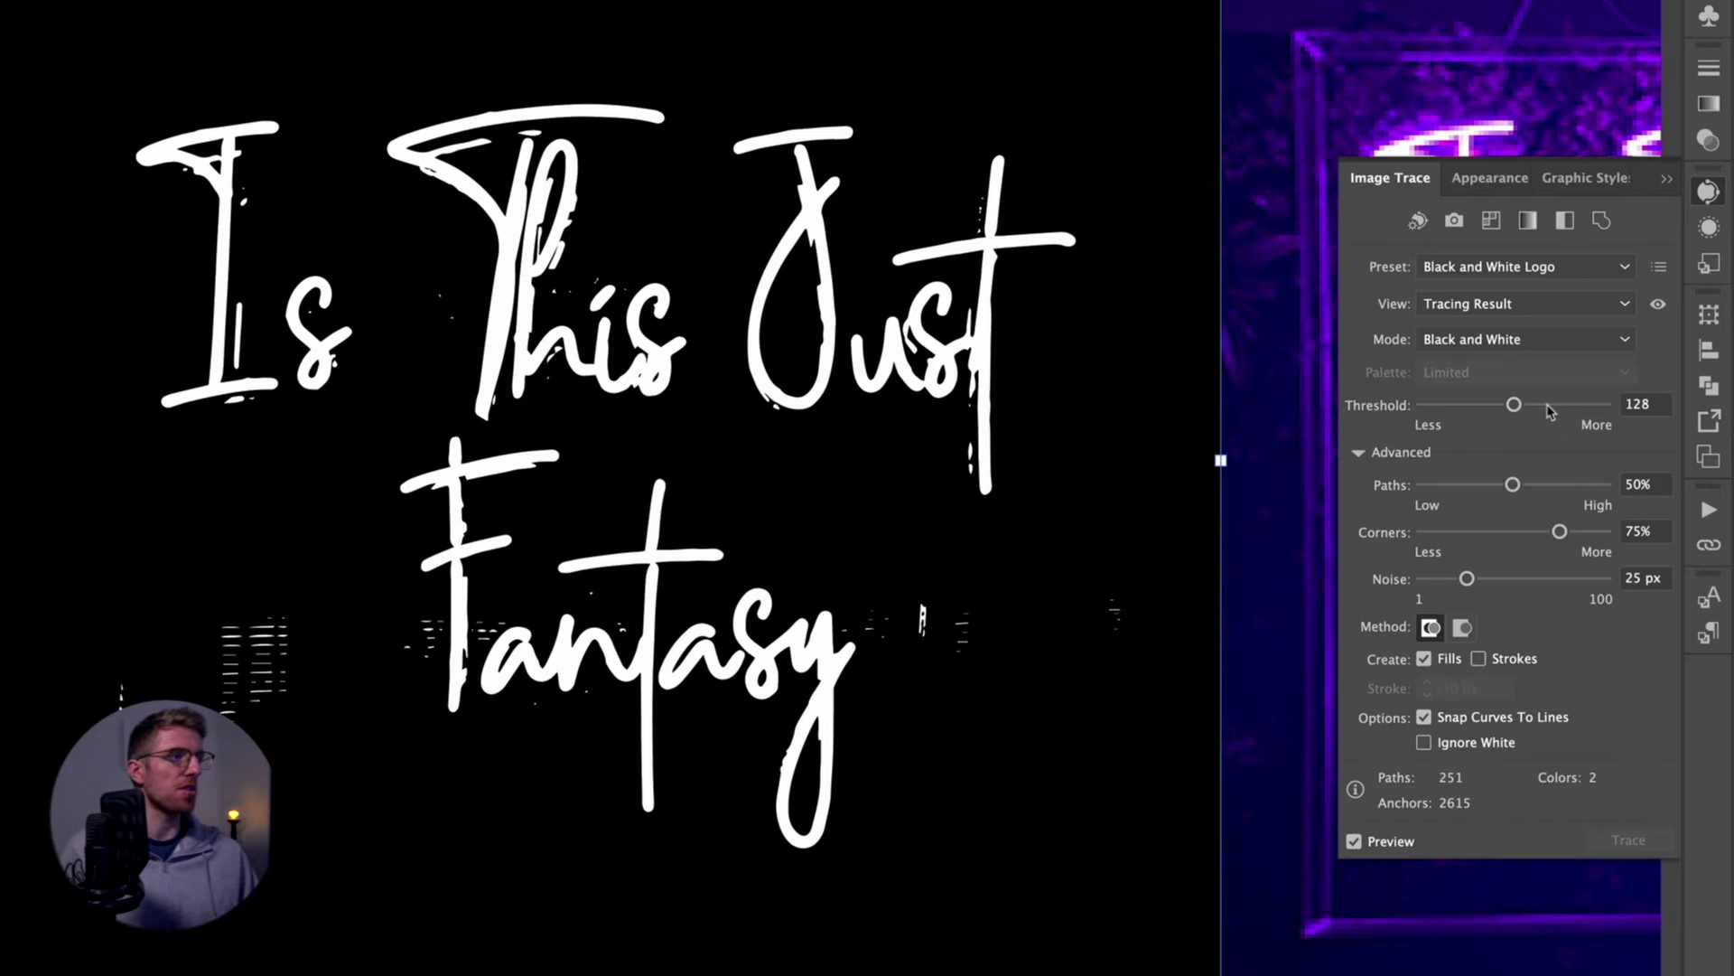
left_click(1549, 406)
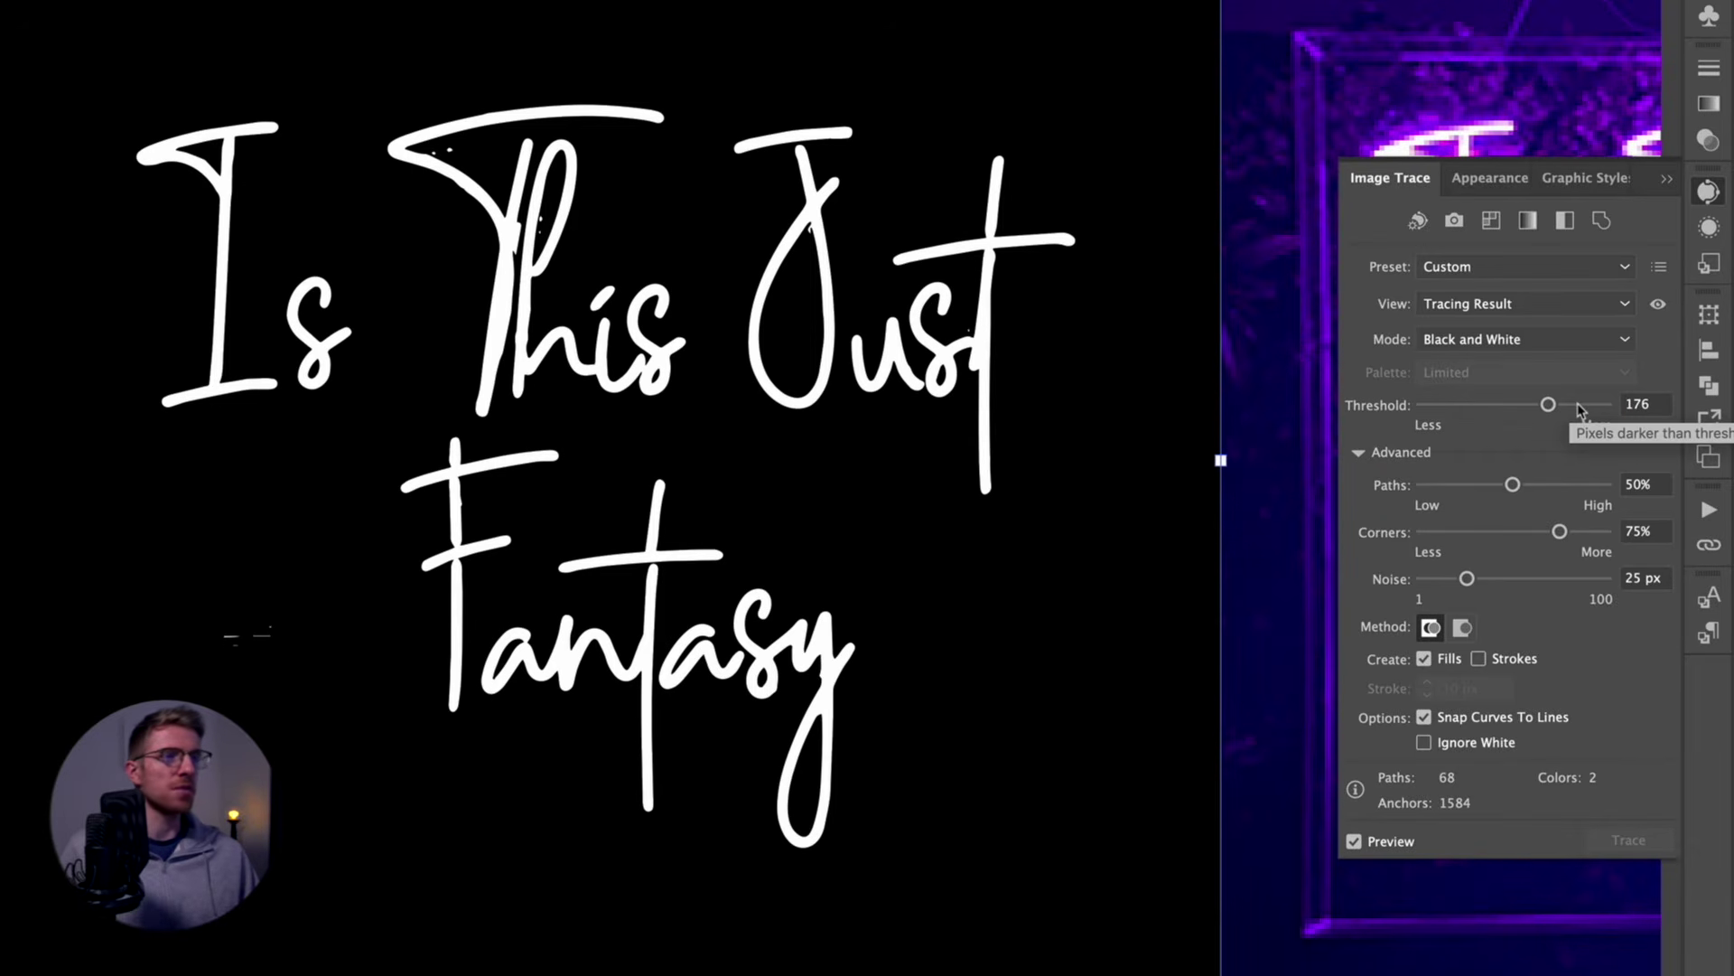
left_click(1578, 405)
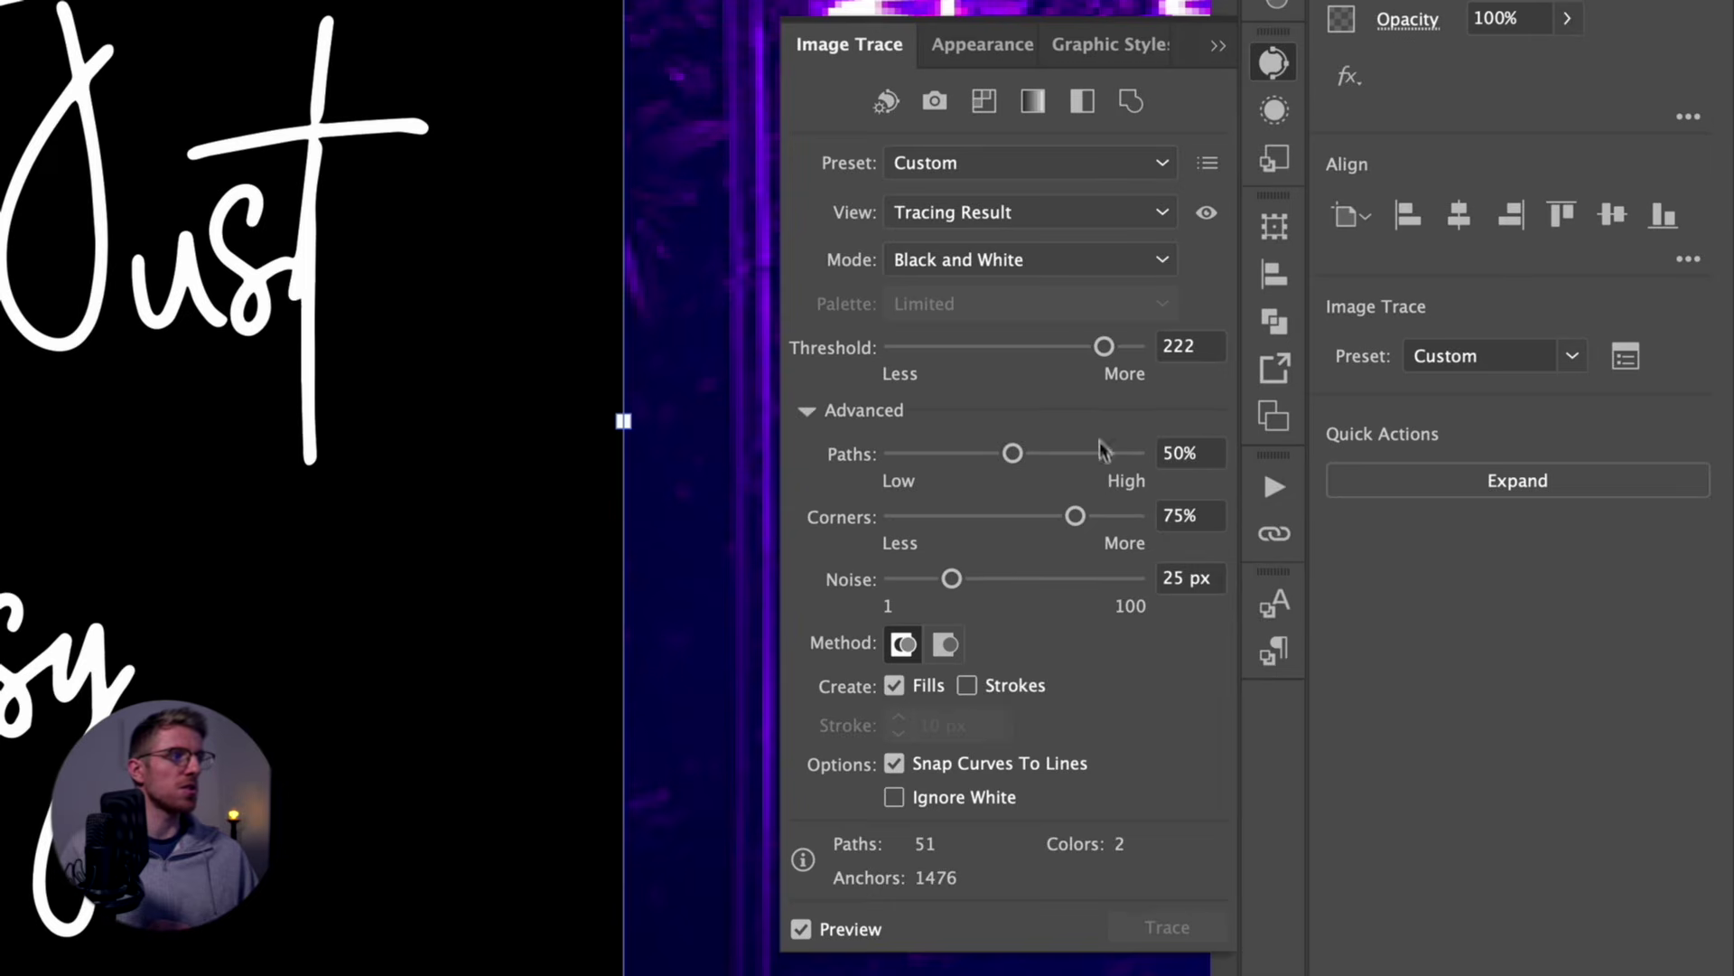
left_click(1447, 474)
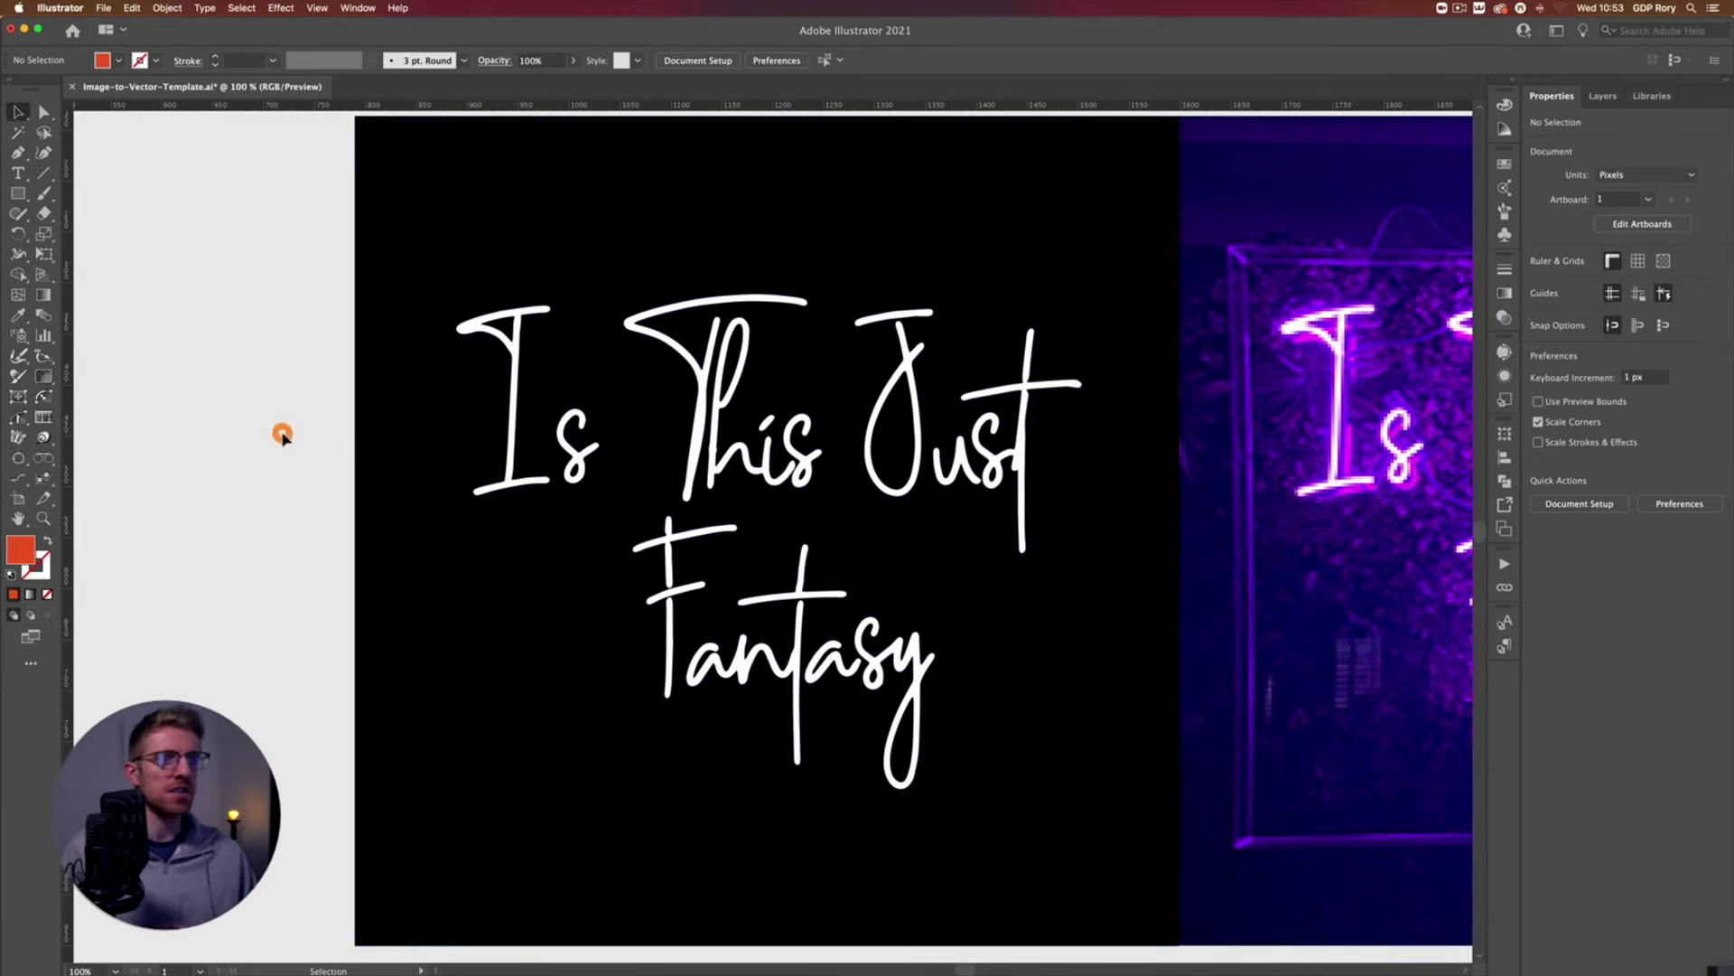
Trace the second, pixelated neon sign image with the Black and White Logo preset and open its detailed trace settings.
key("space")
left_click_drag(1146, 426, 484, 445)
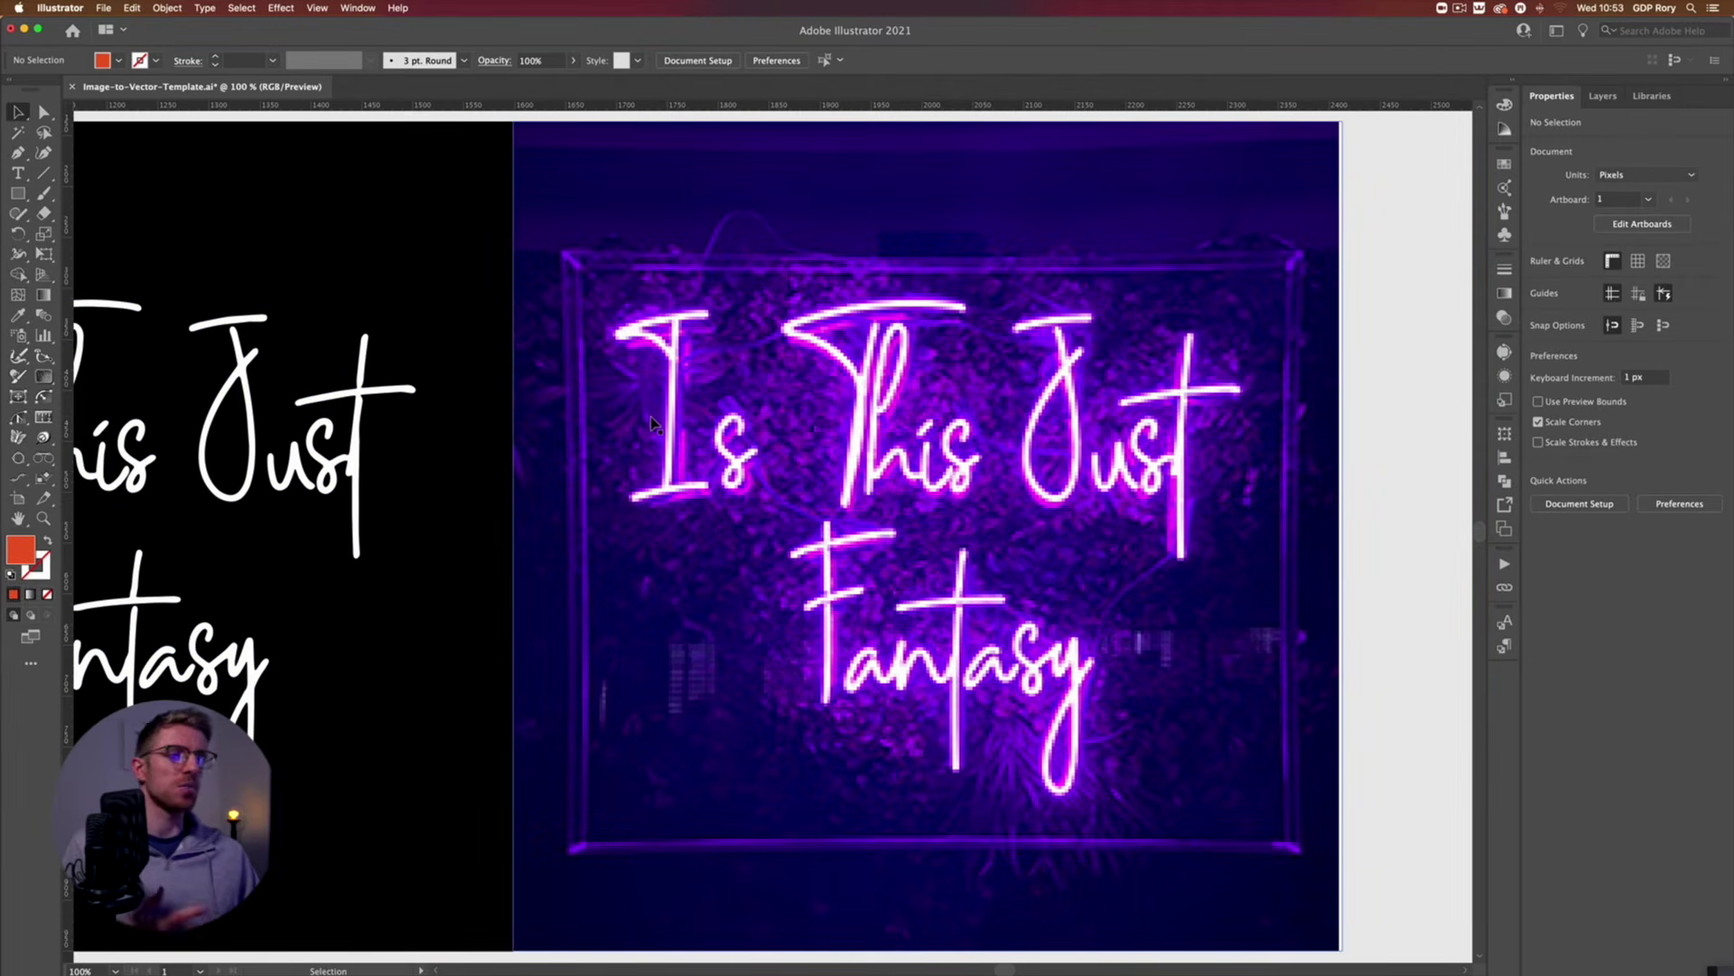
left_click(655, 400)
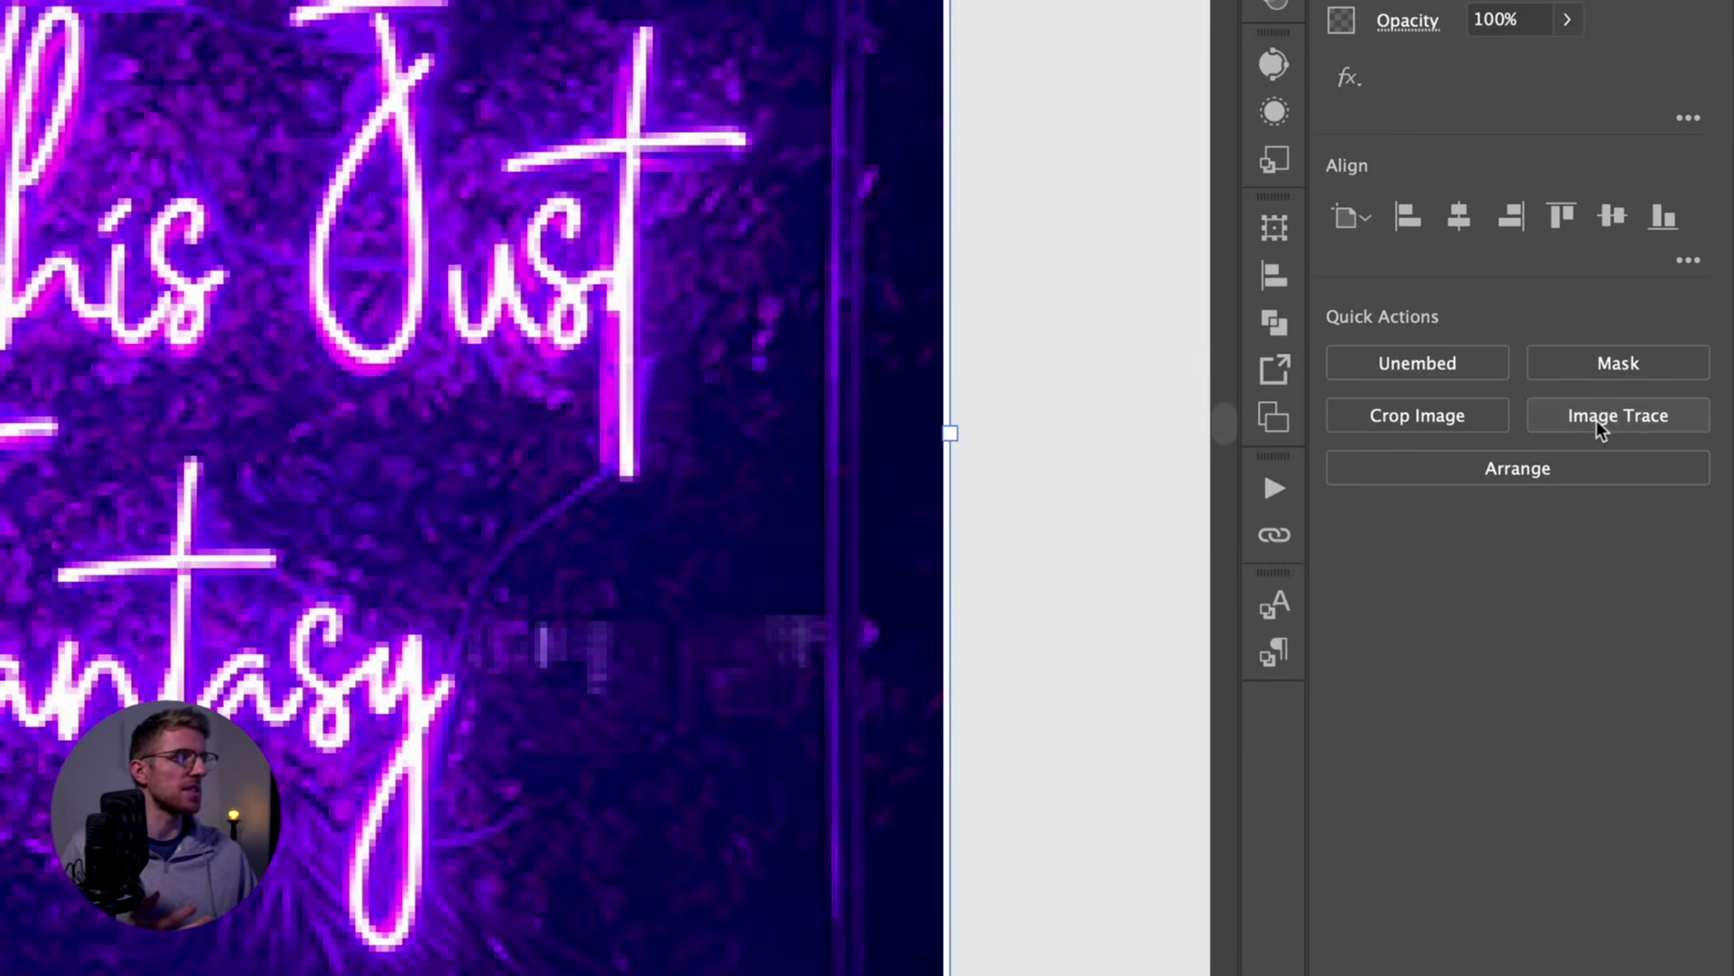
left_click(1600, 425)
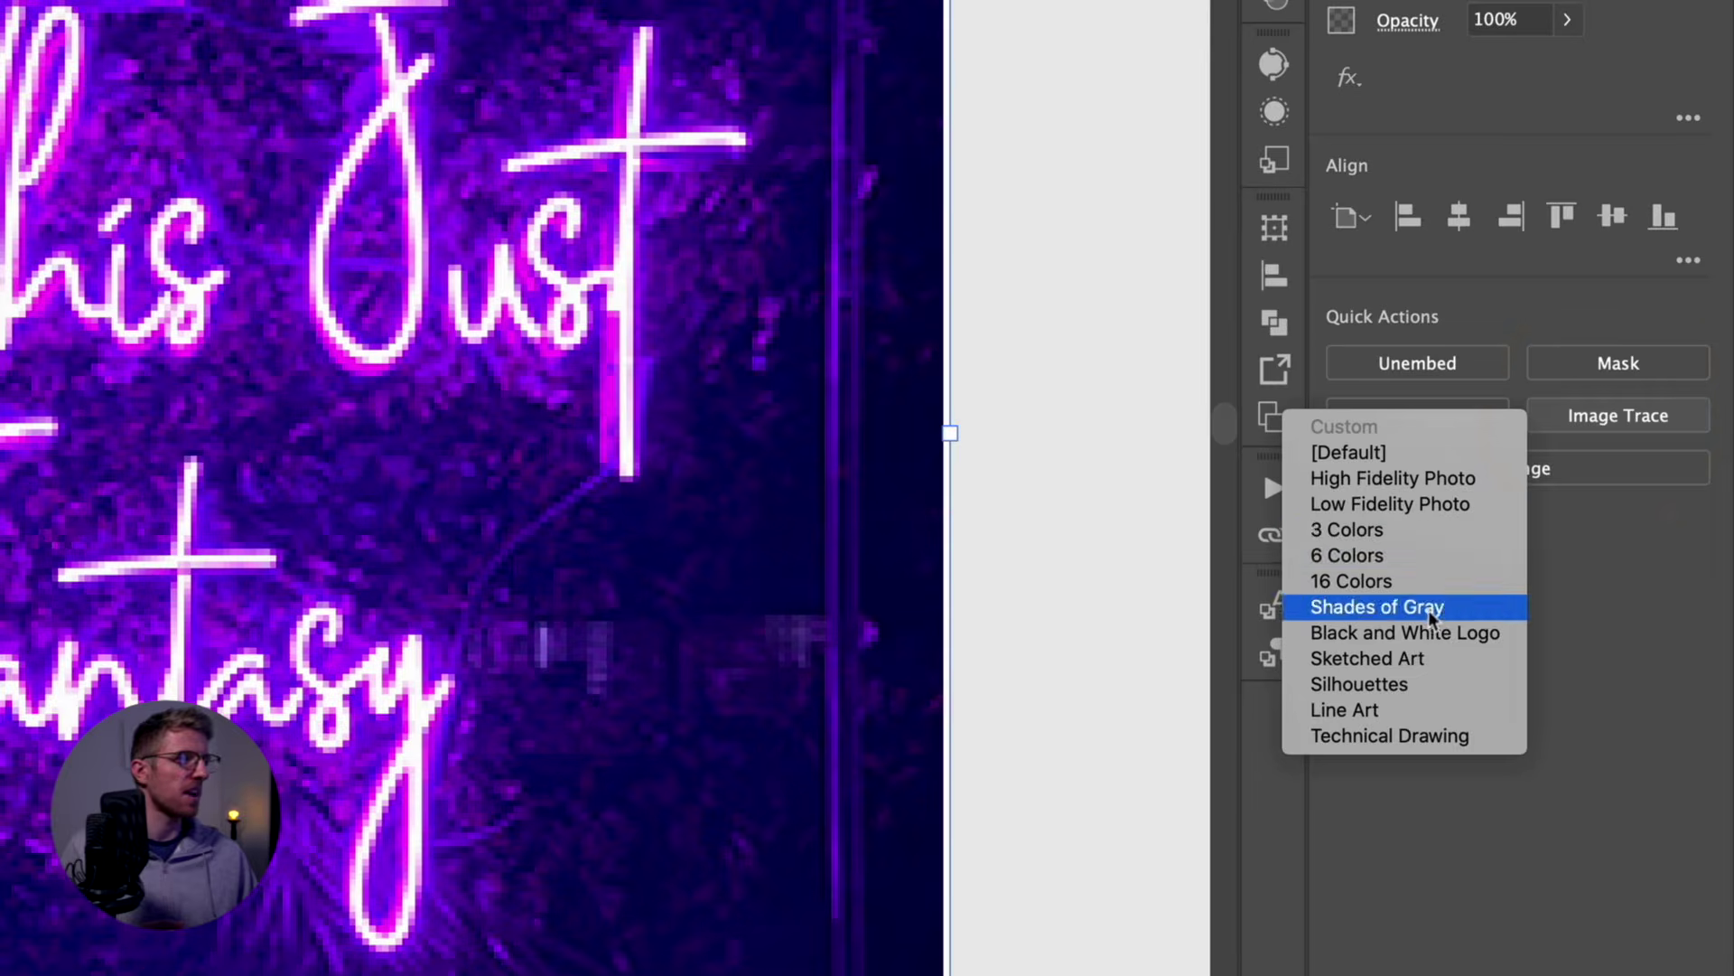
left_click(1415, 634)
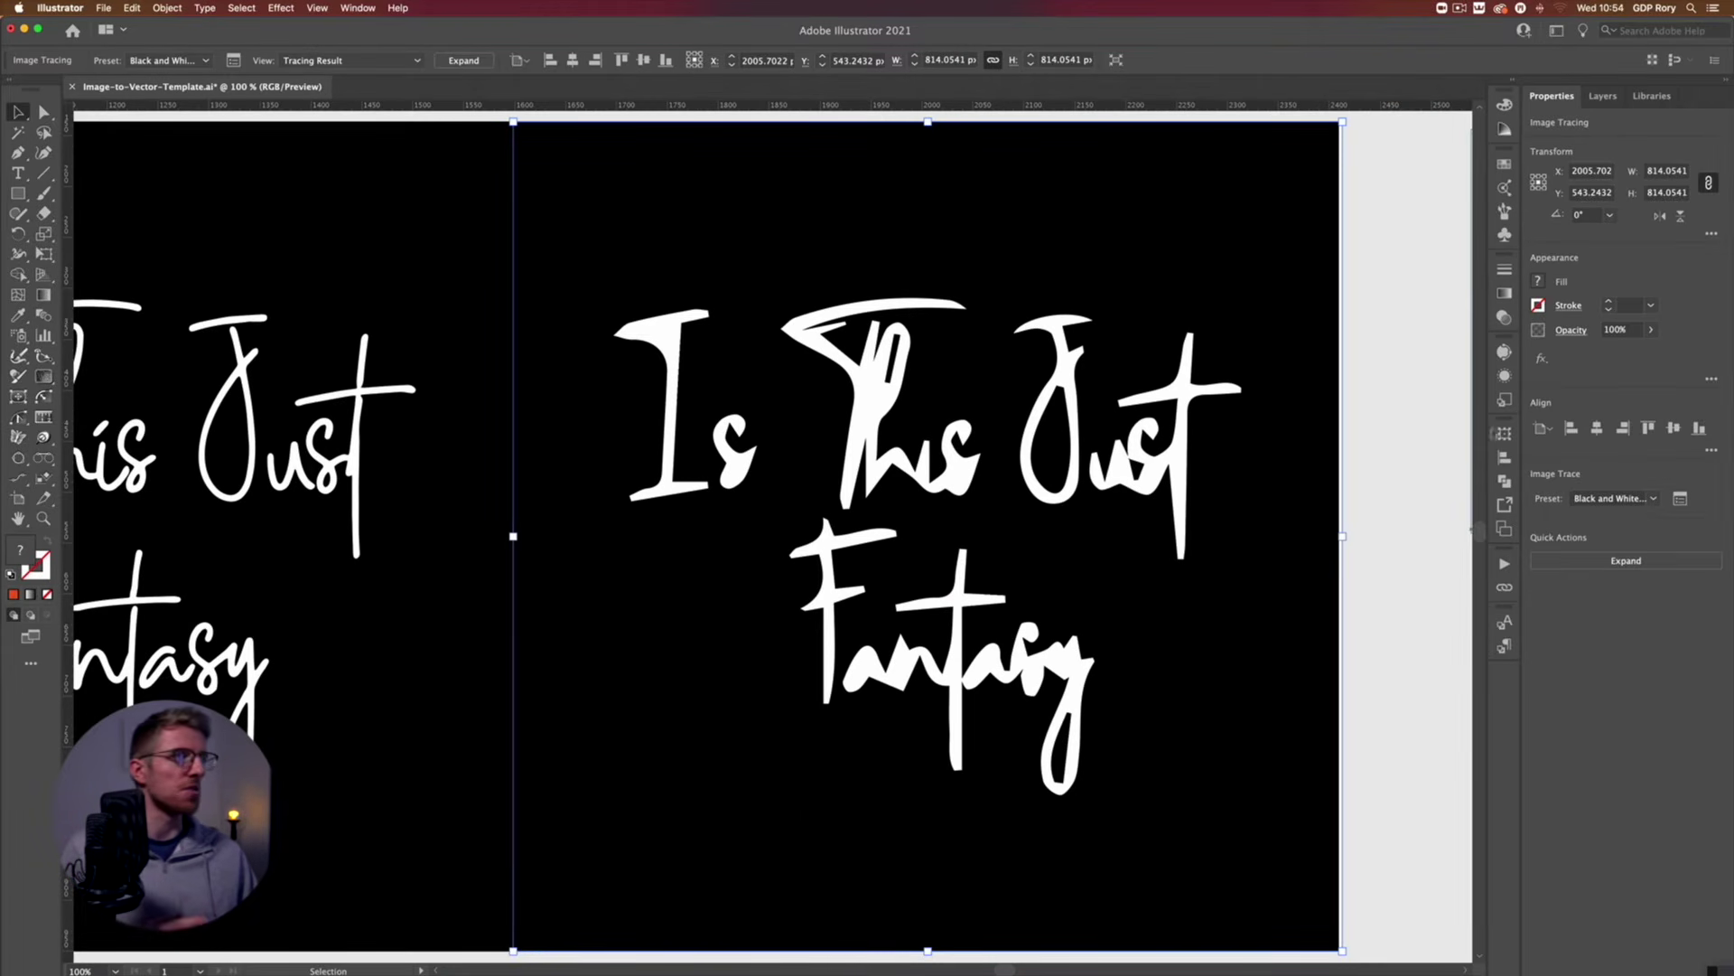
left_click(1504, 352)
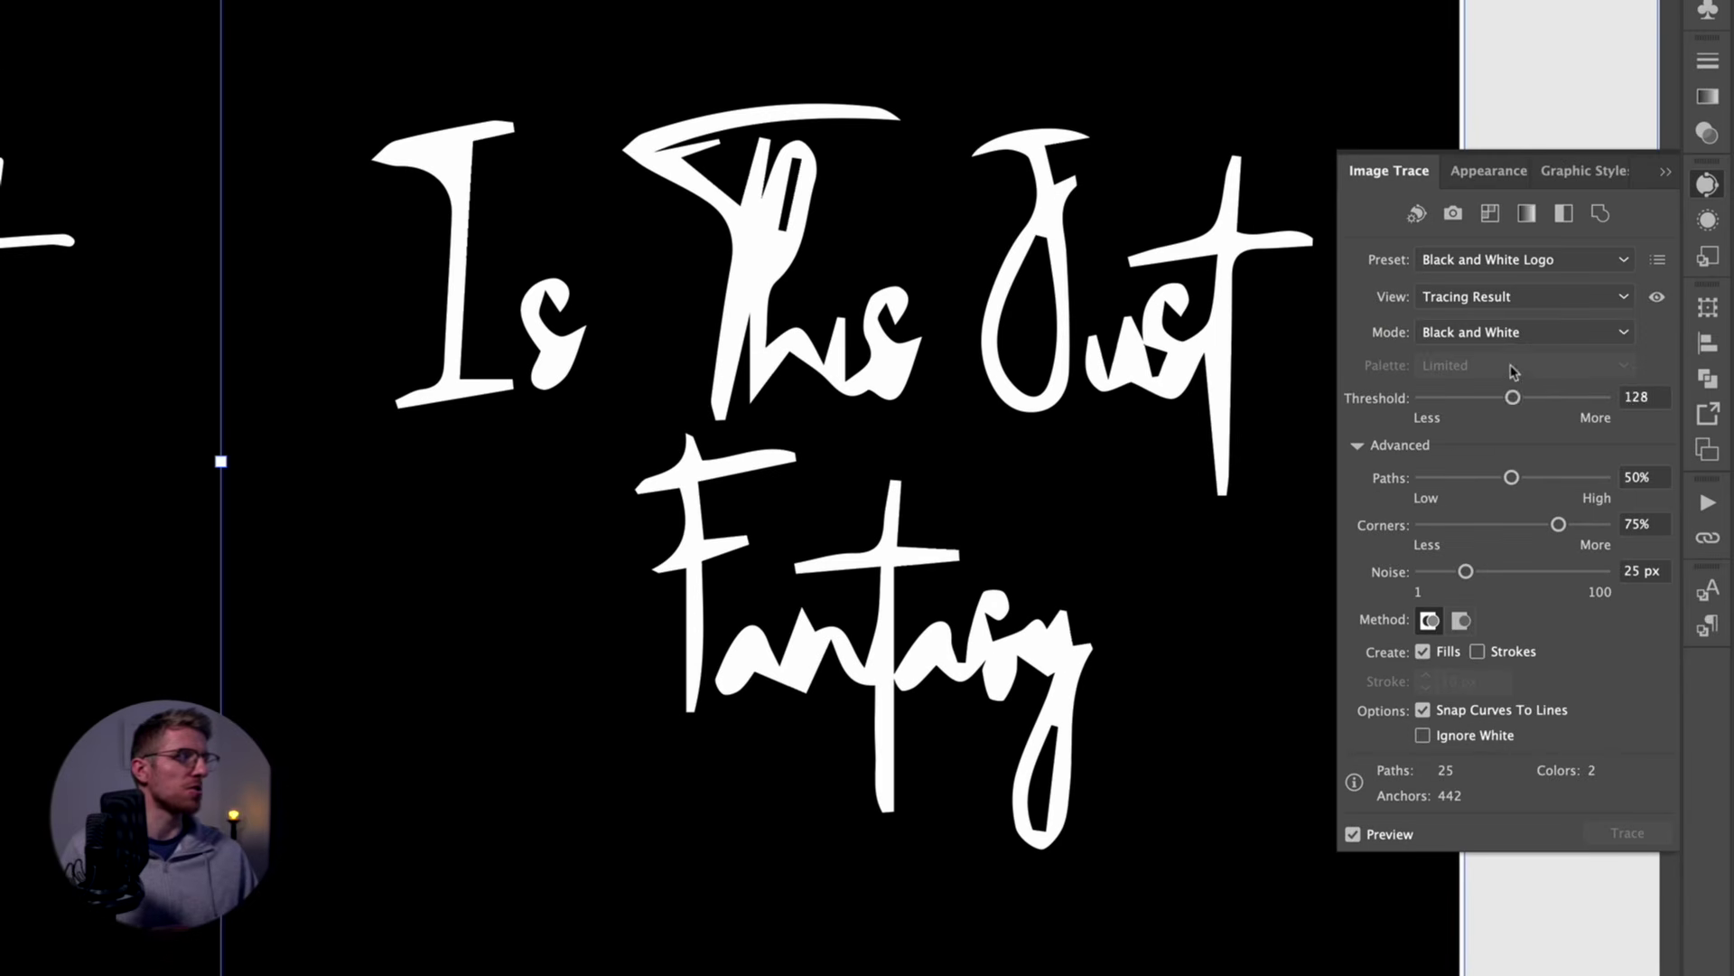
Raise the second neon sign trace's threshold to 230, and release the tracing back to the original image.
left_click_drag(1515, 398, 1588, 408)
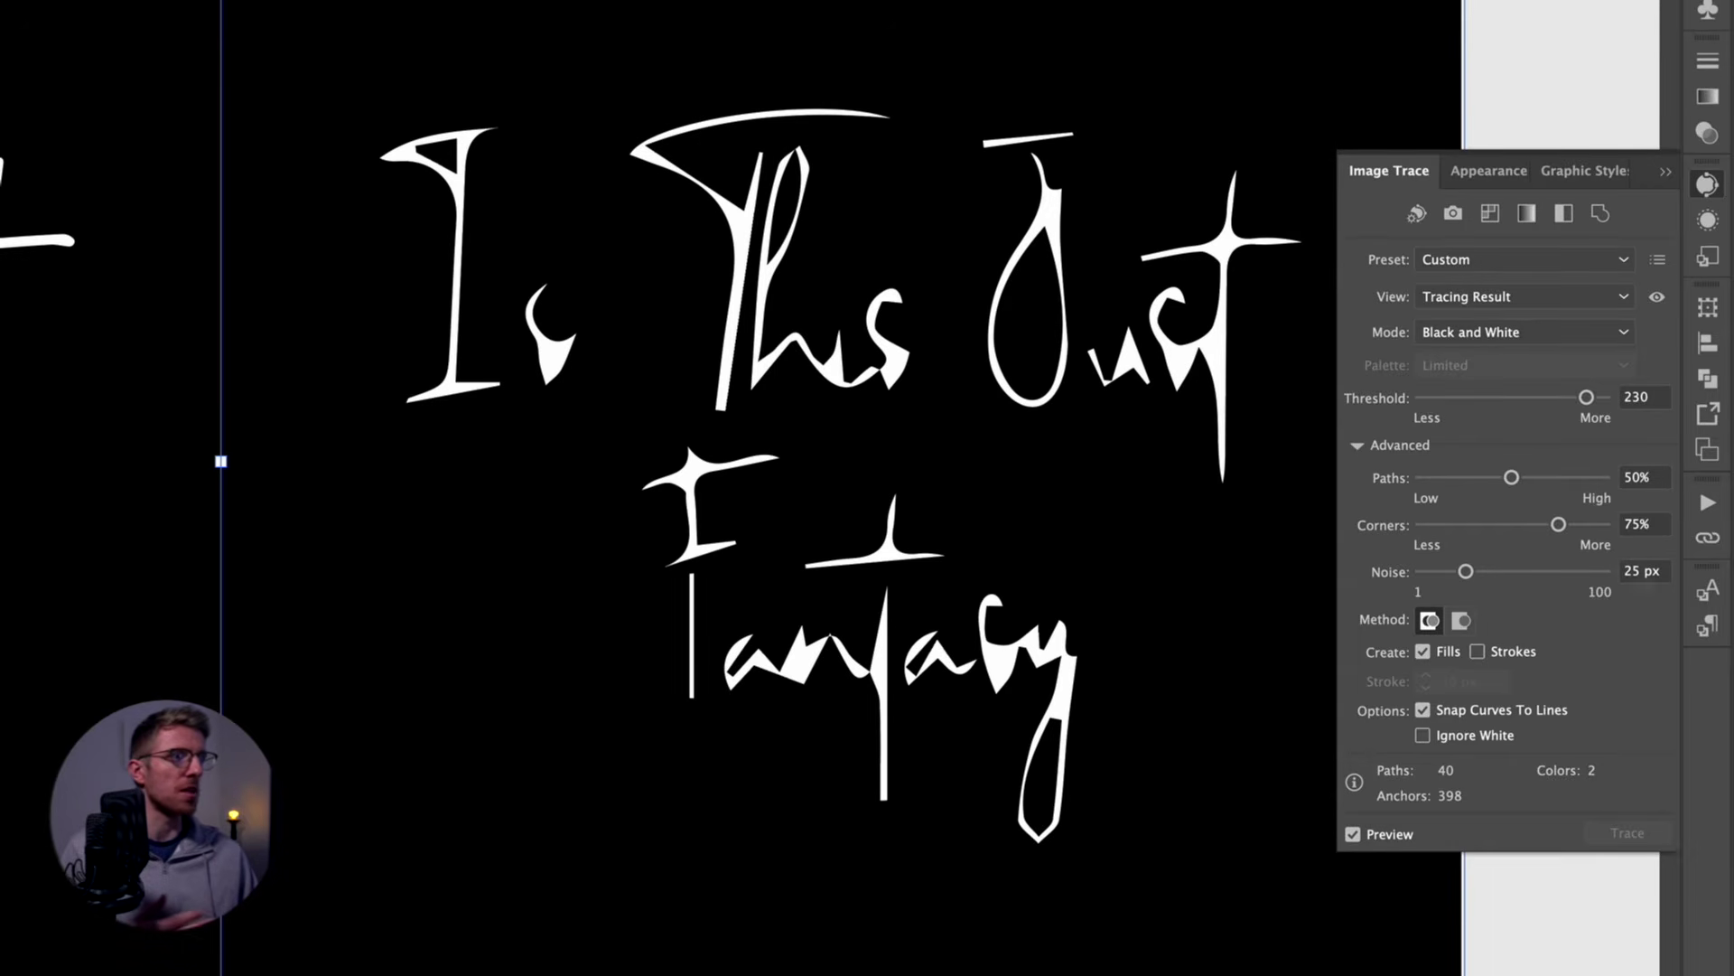
left_click(1665, 176)
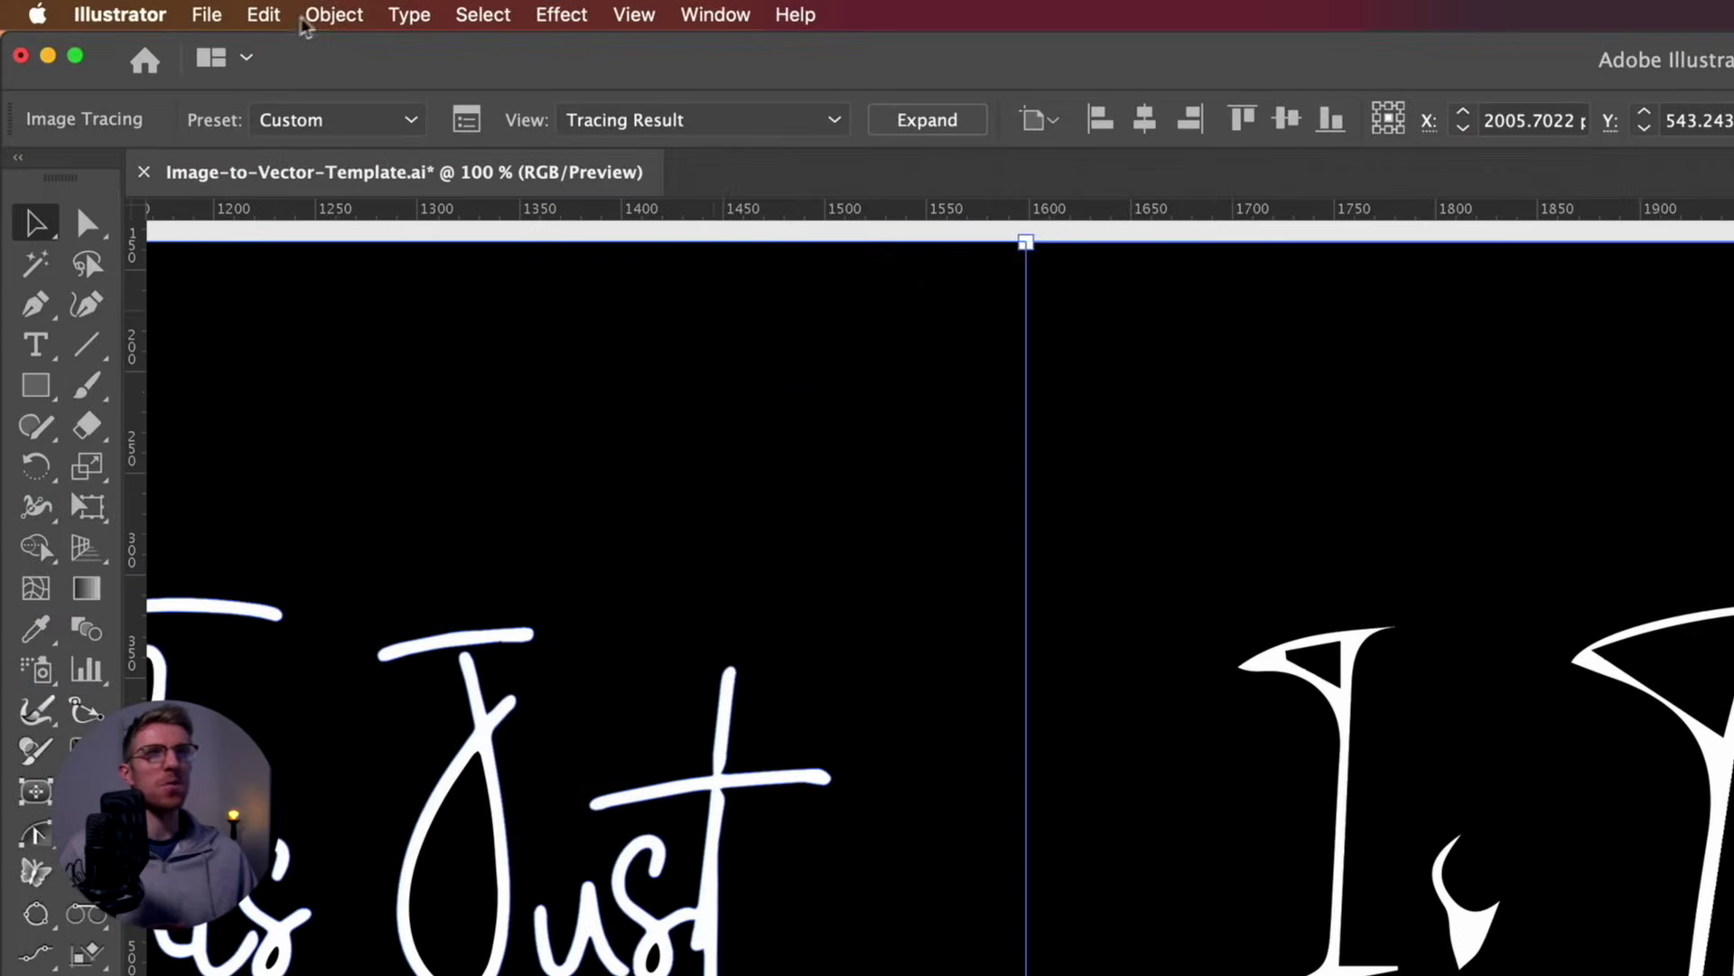
left_click(319, 16)
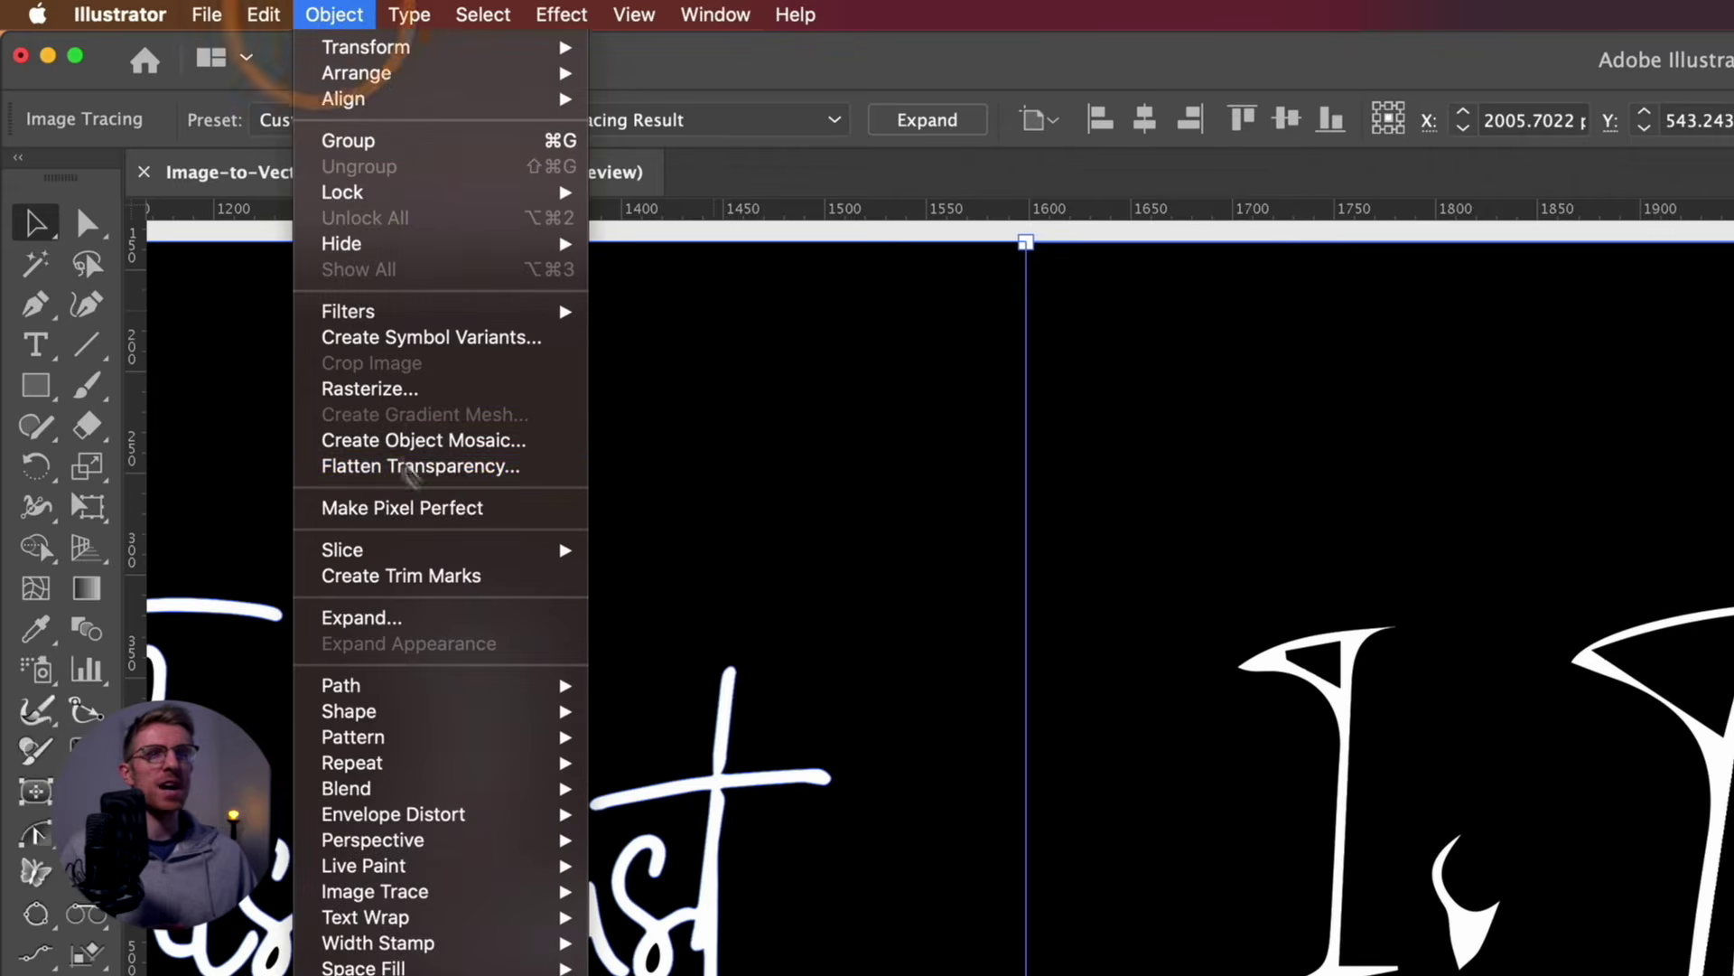
mouse_move(569, 891)
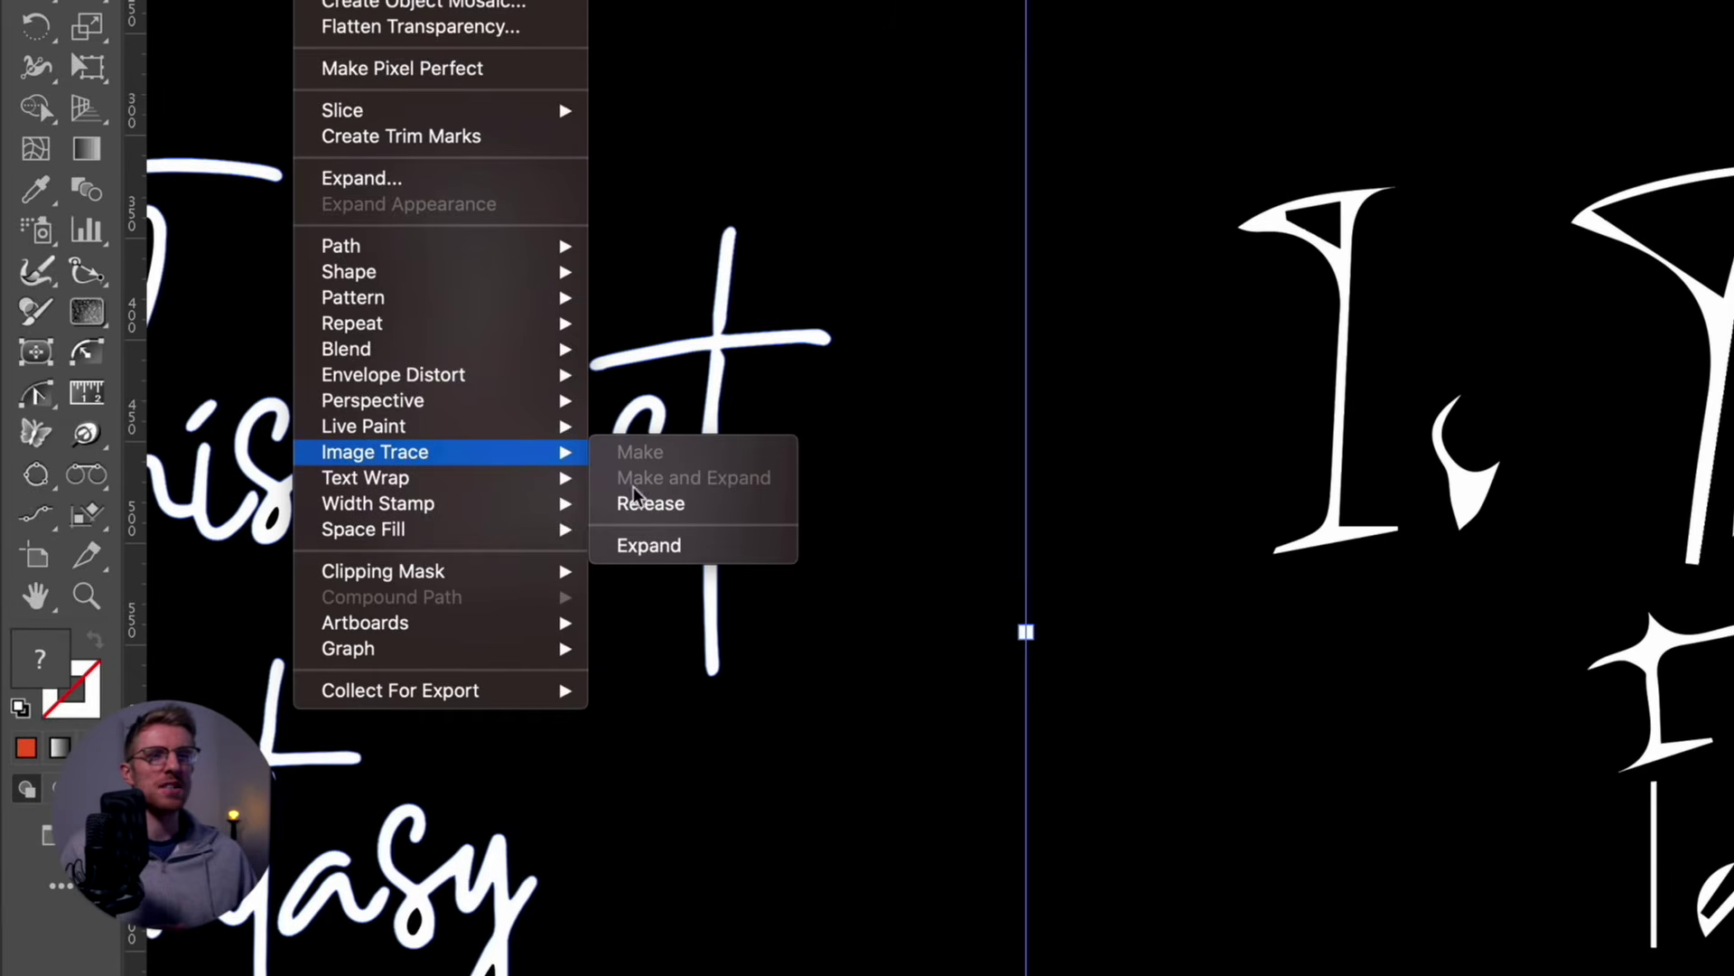
left_click(642, 502)
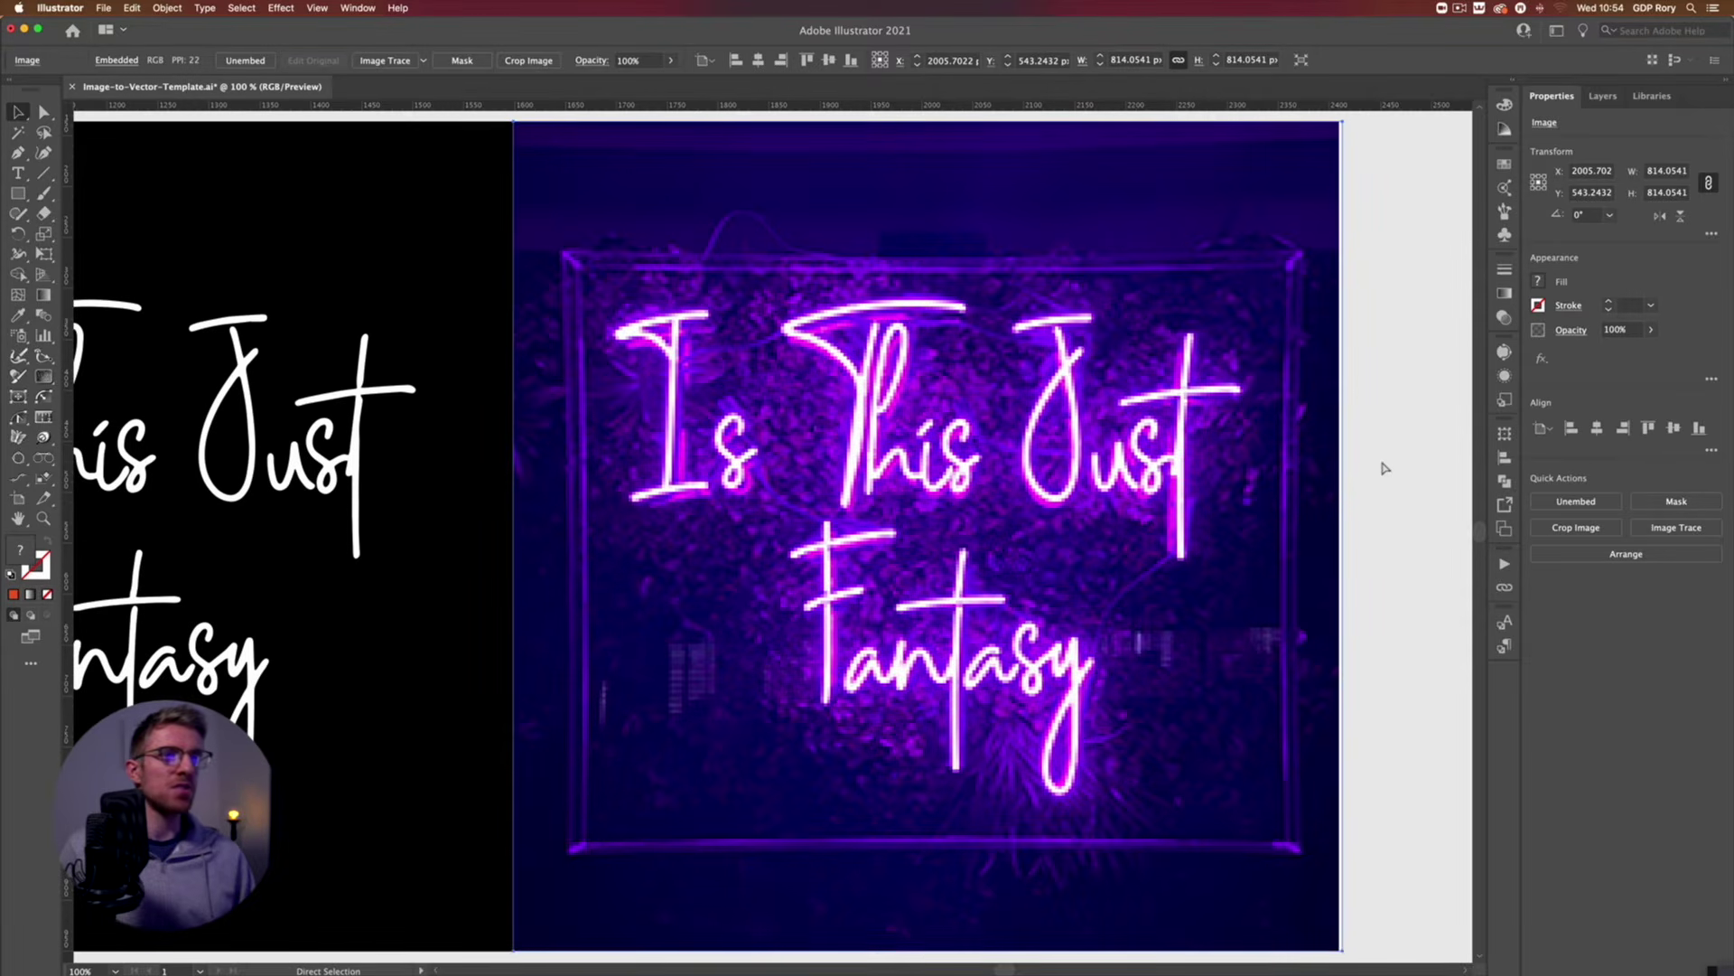
Select the expanded first neon sign artwork and examine the anchor points of its lettering in Outline view.
key("super+minus")
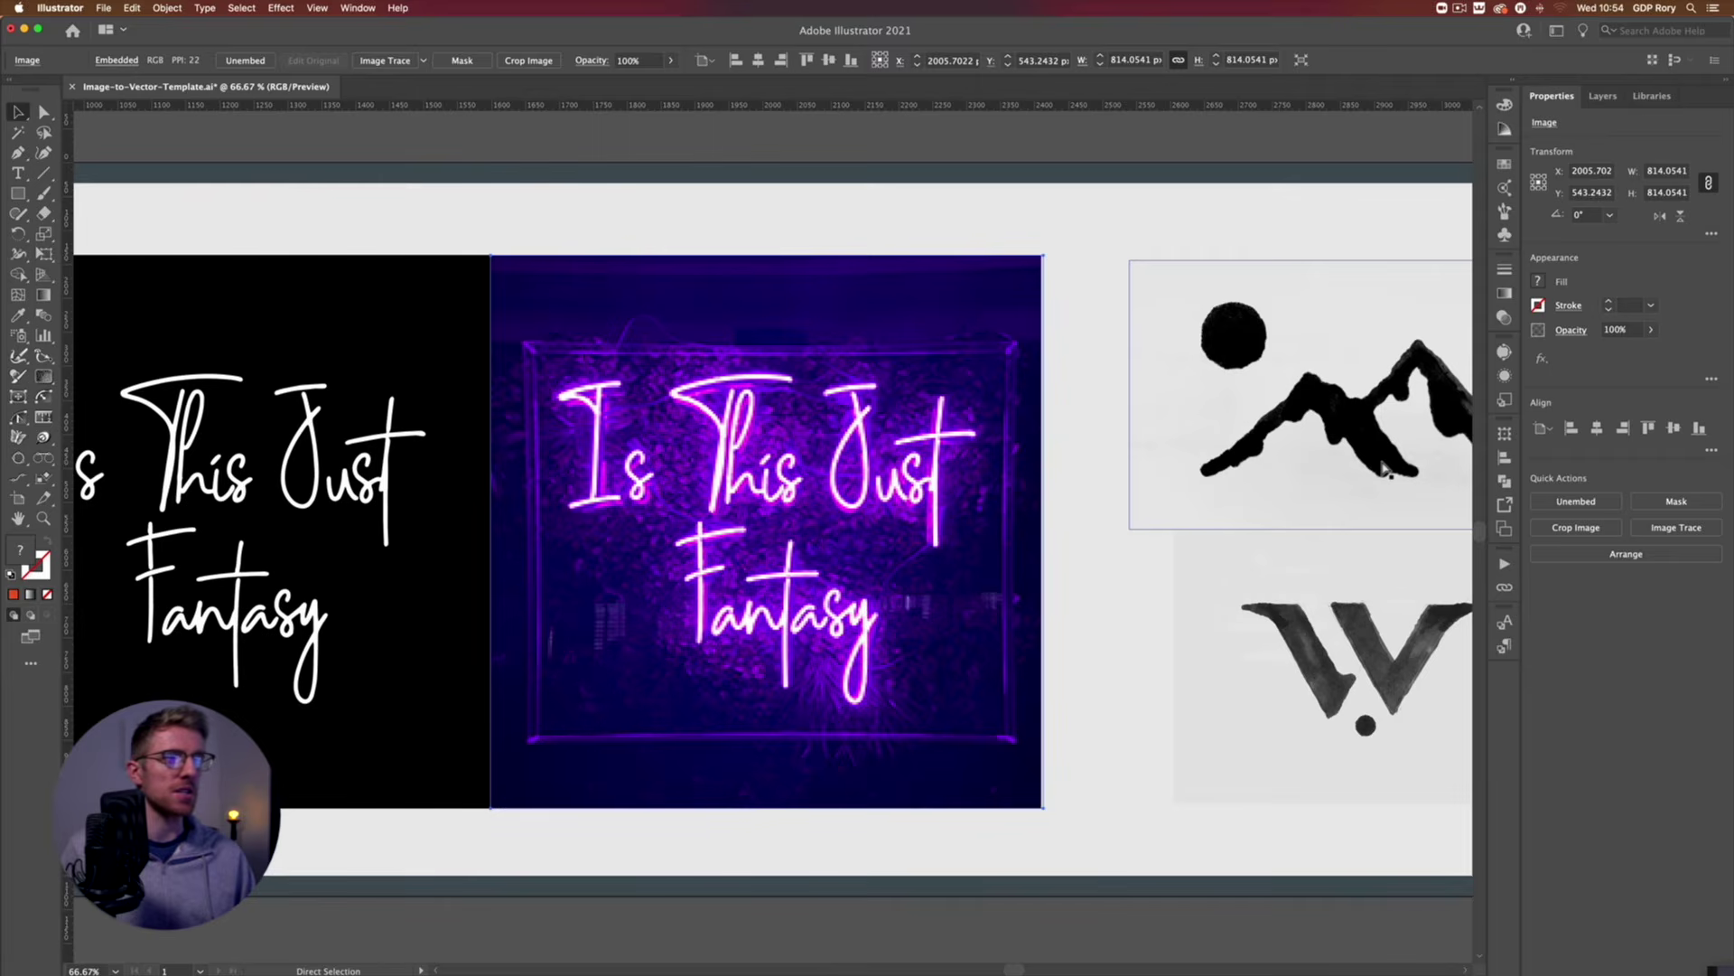
key("v")
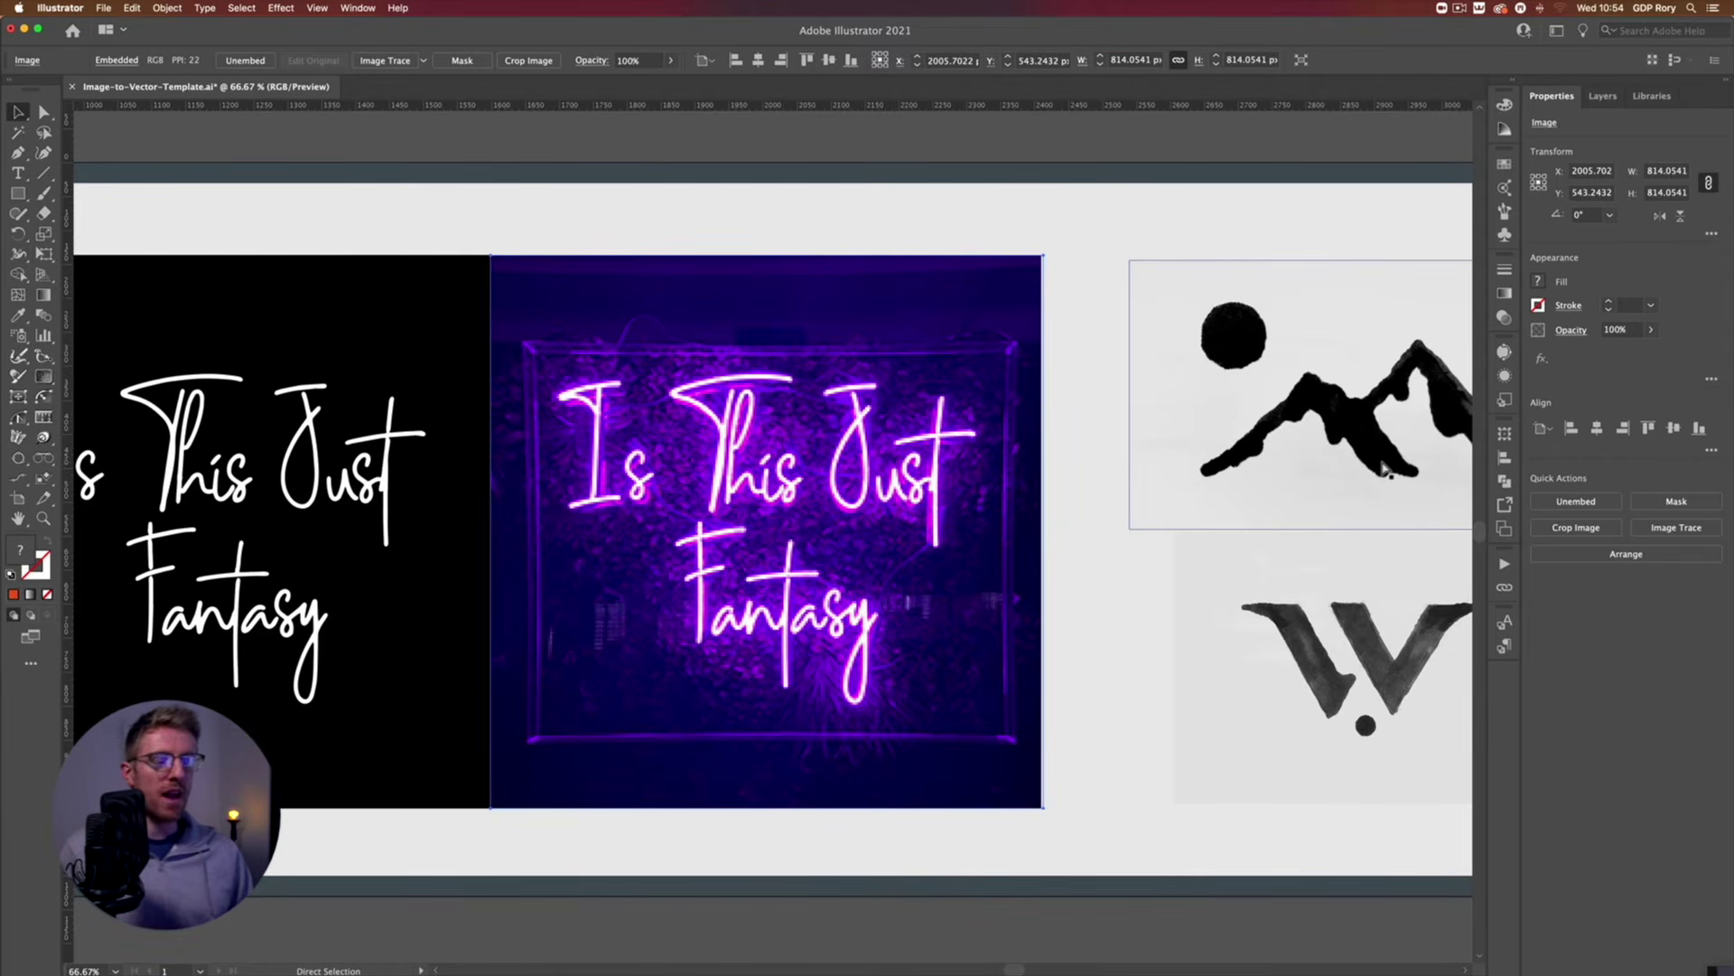
key("super+equal")
left_click_drag(463, 564, 1163, 571)
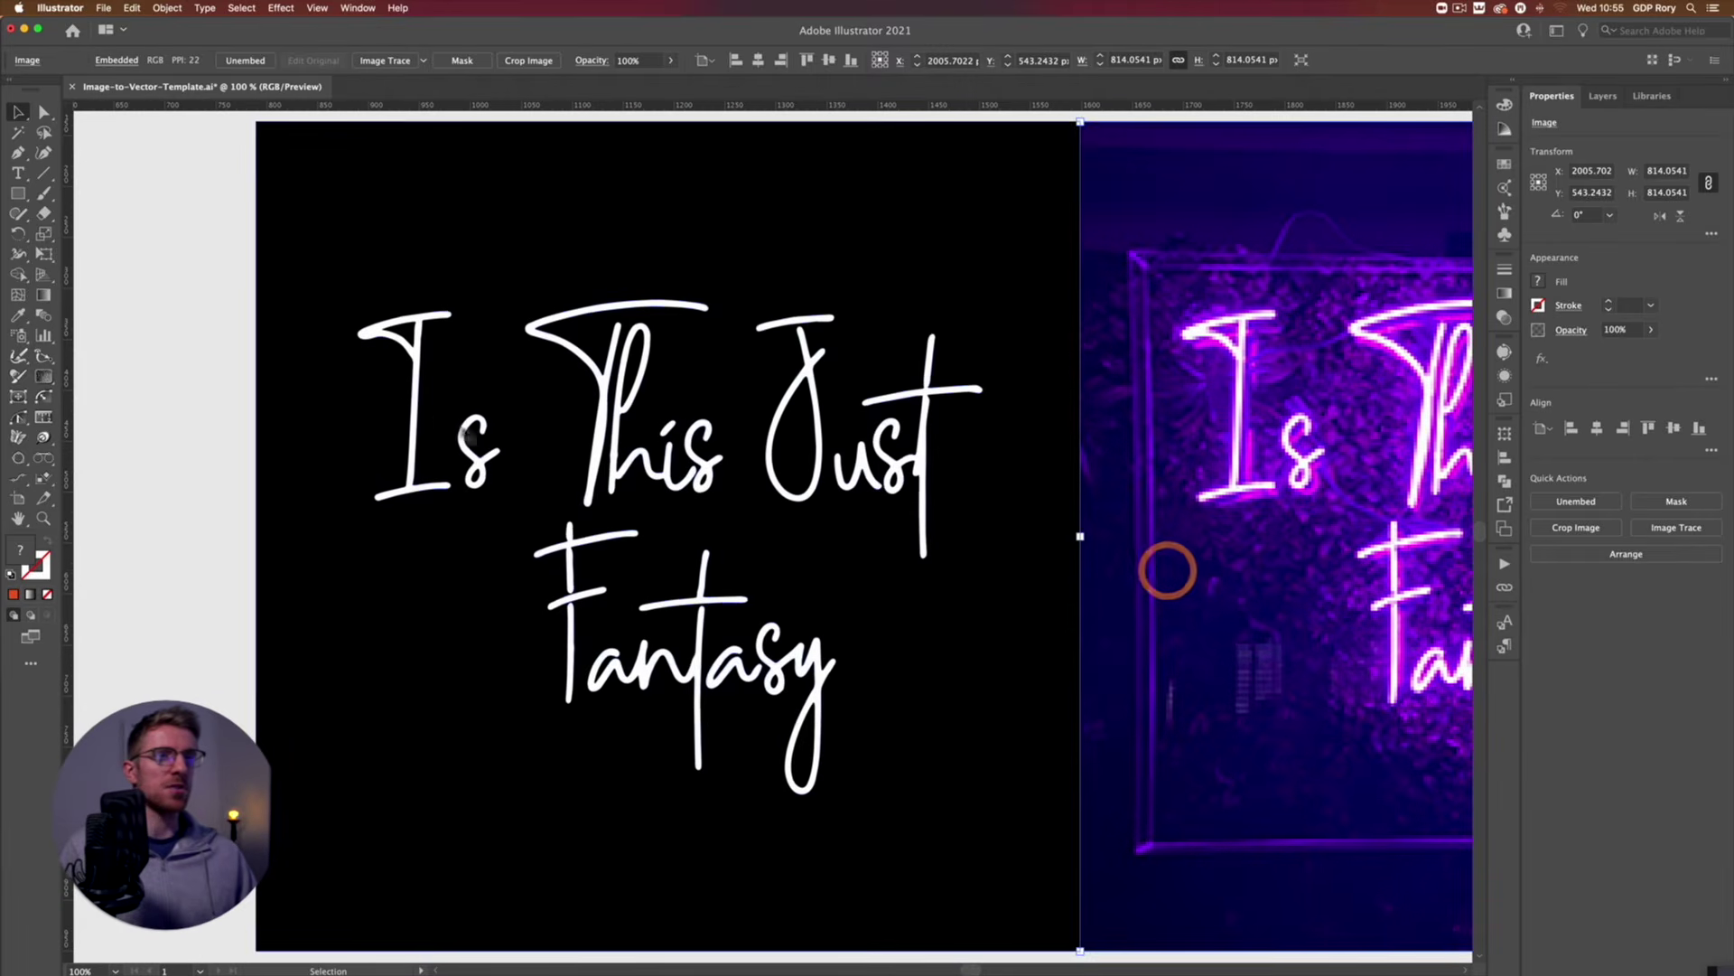
left_click(219, 298)
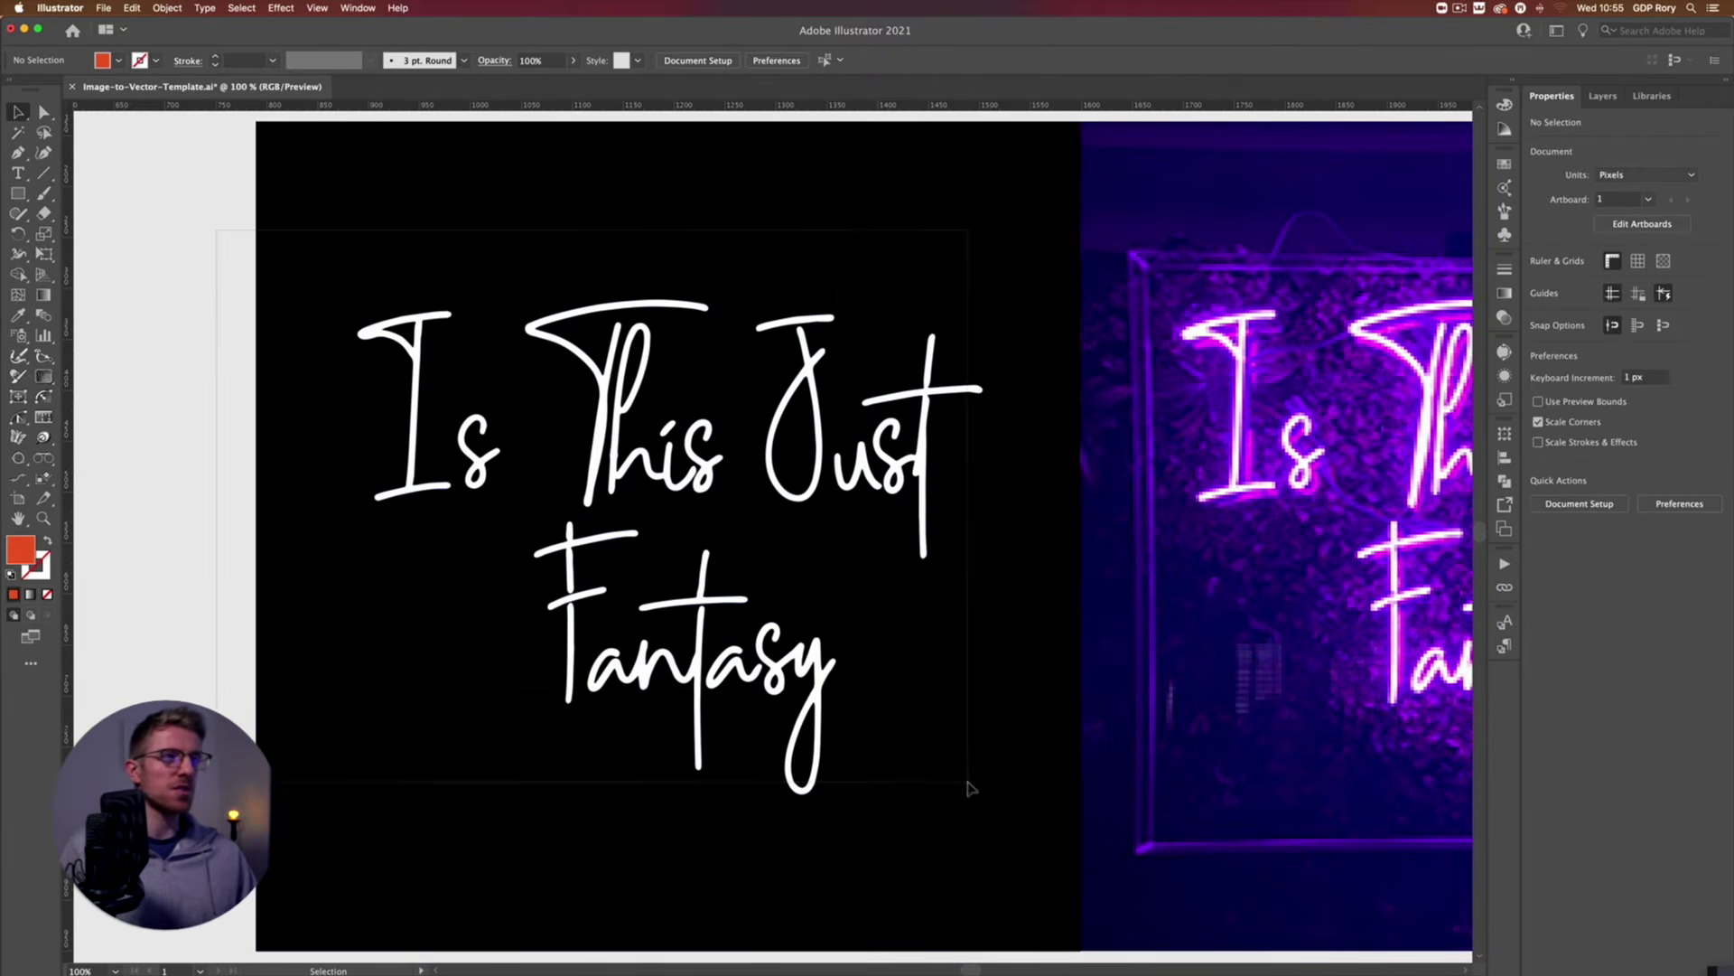
left_click(965, 782)
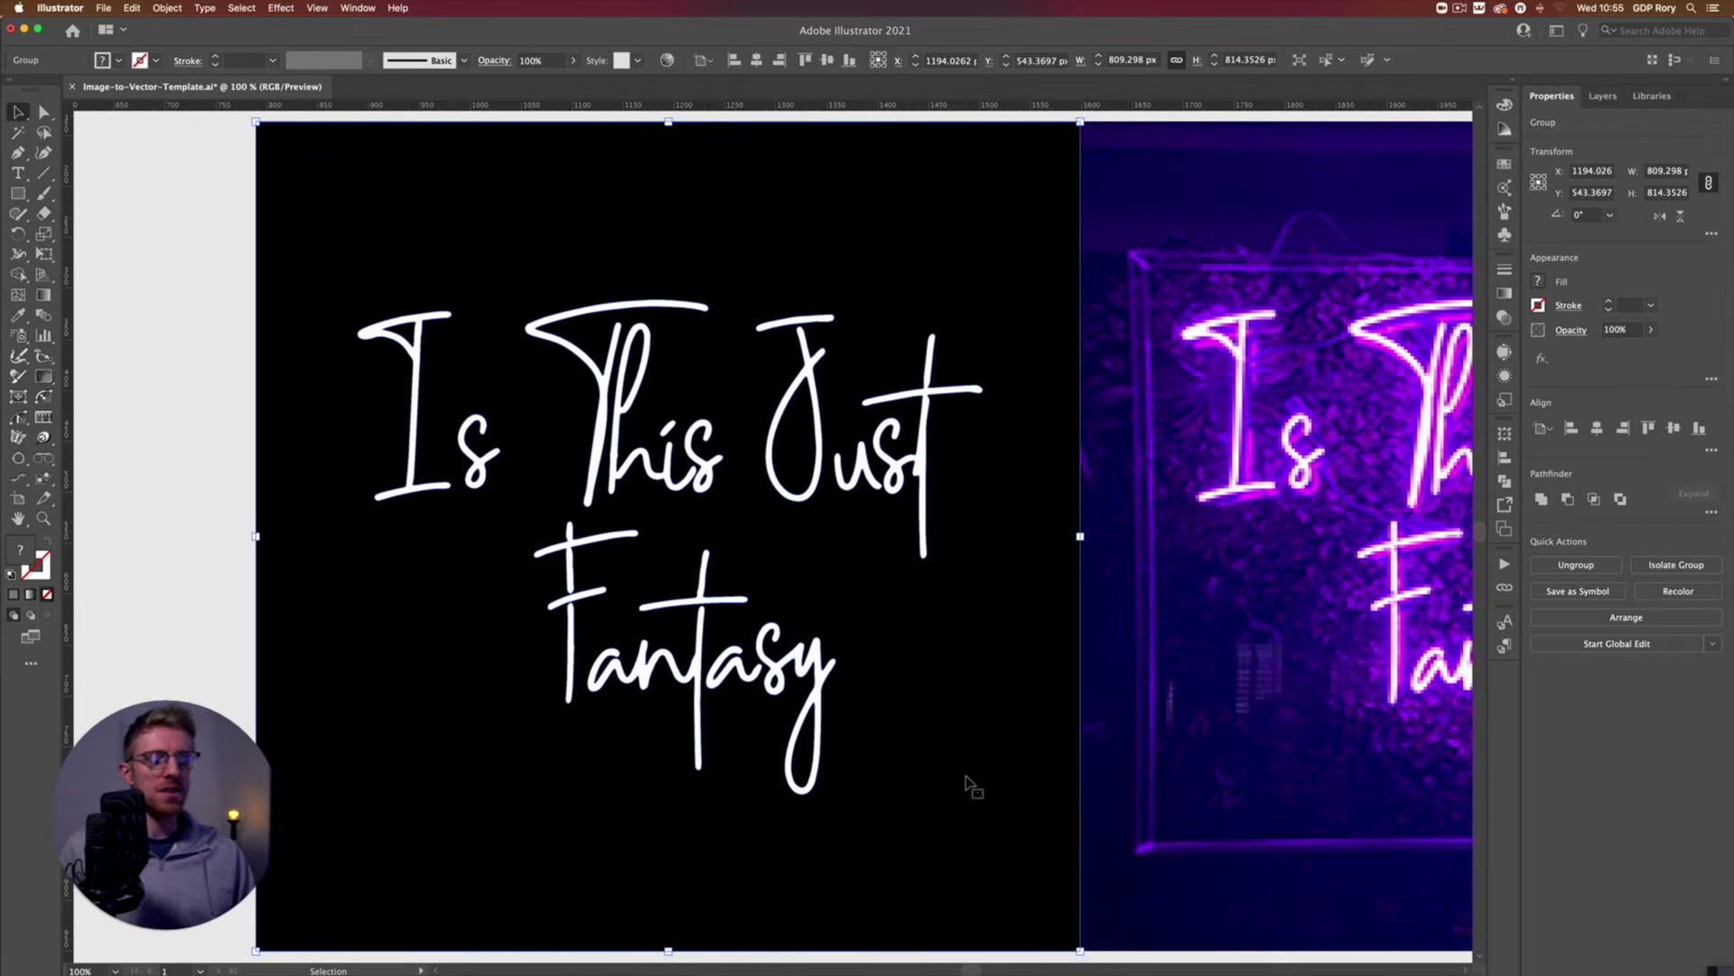
key("super+y")
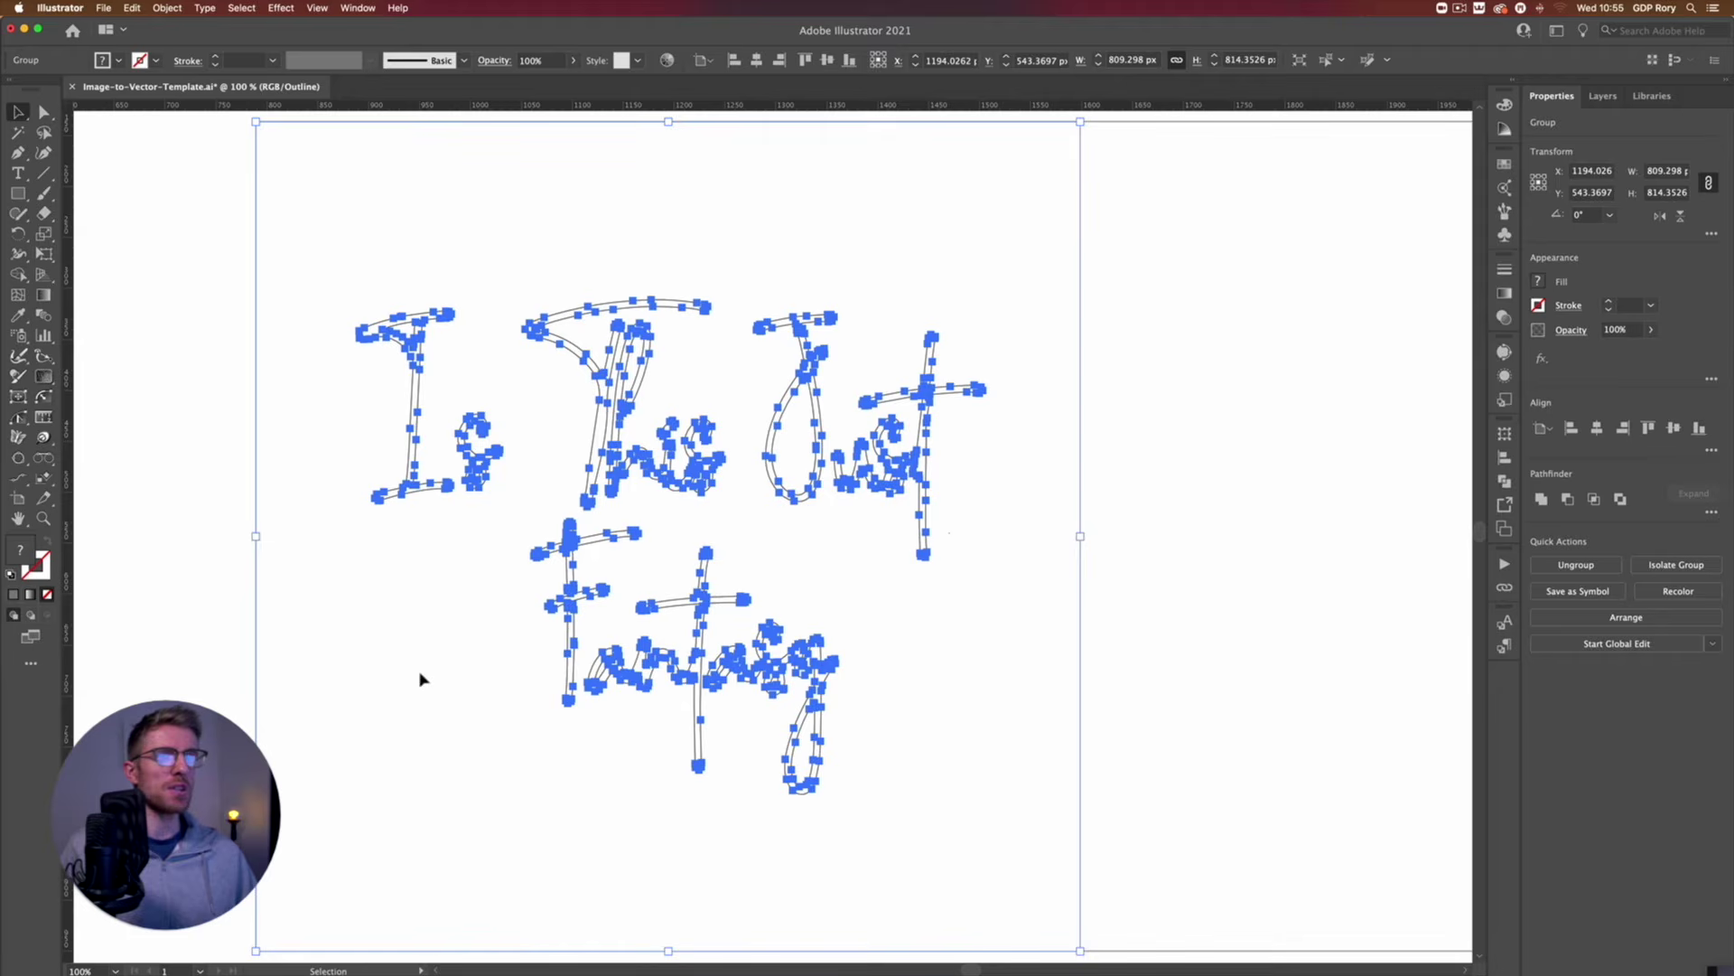
key("super+equal")
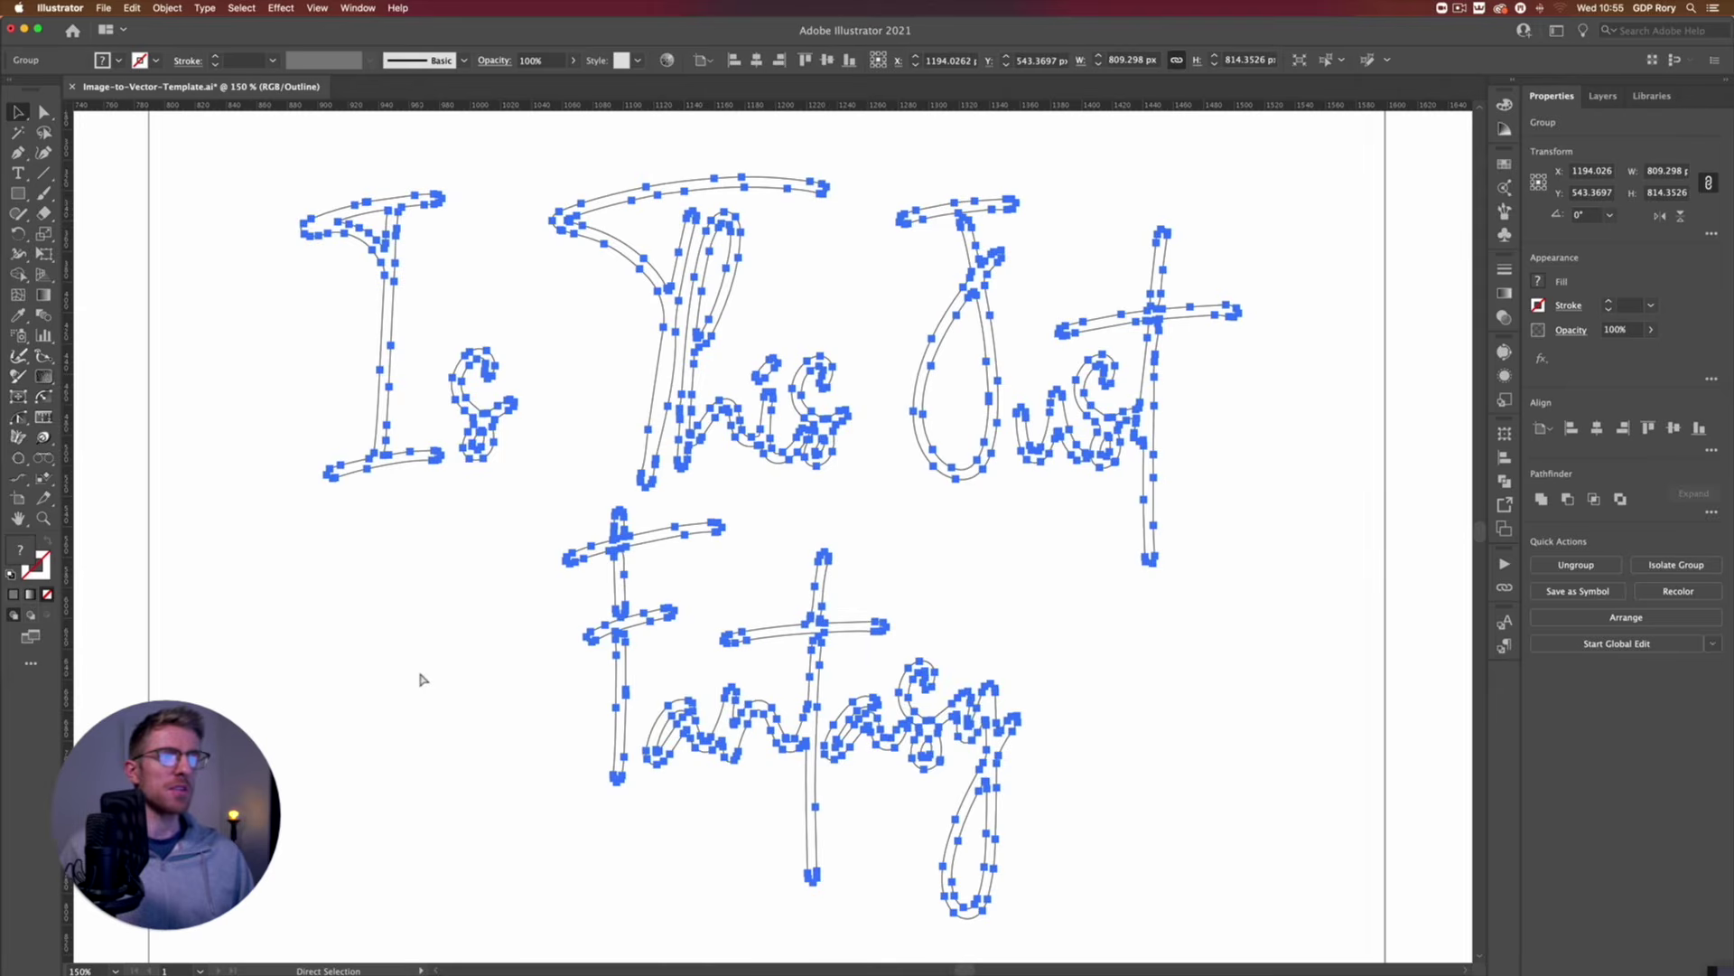
key("super+equal")
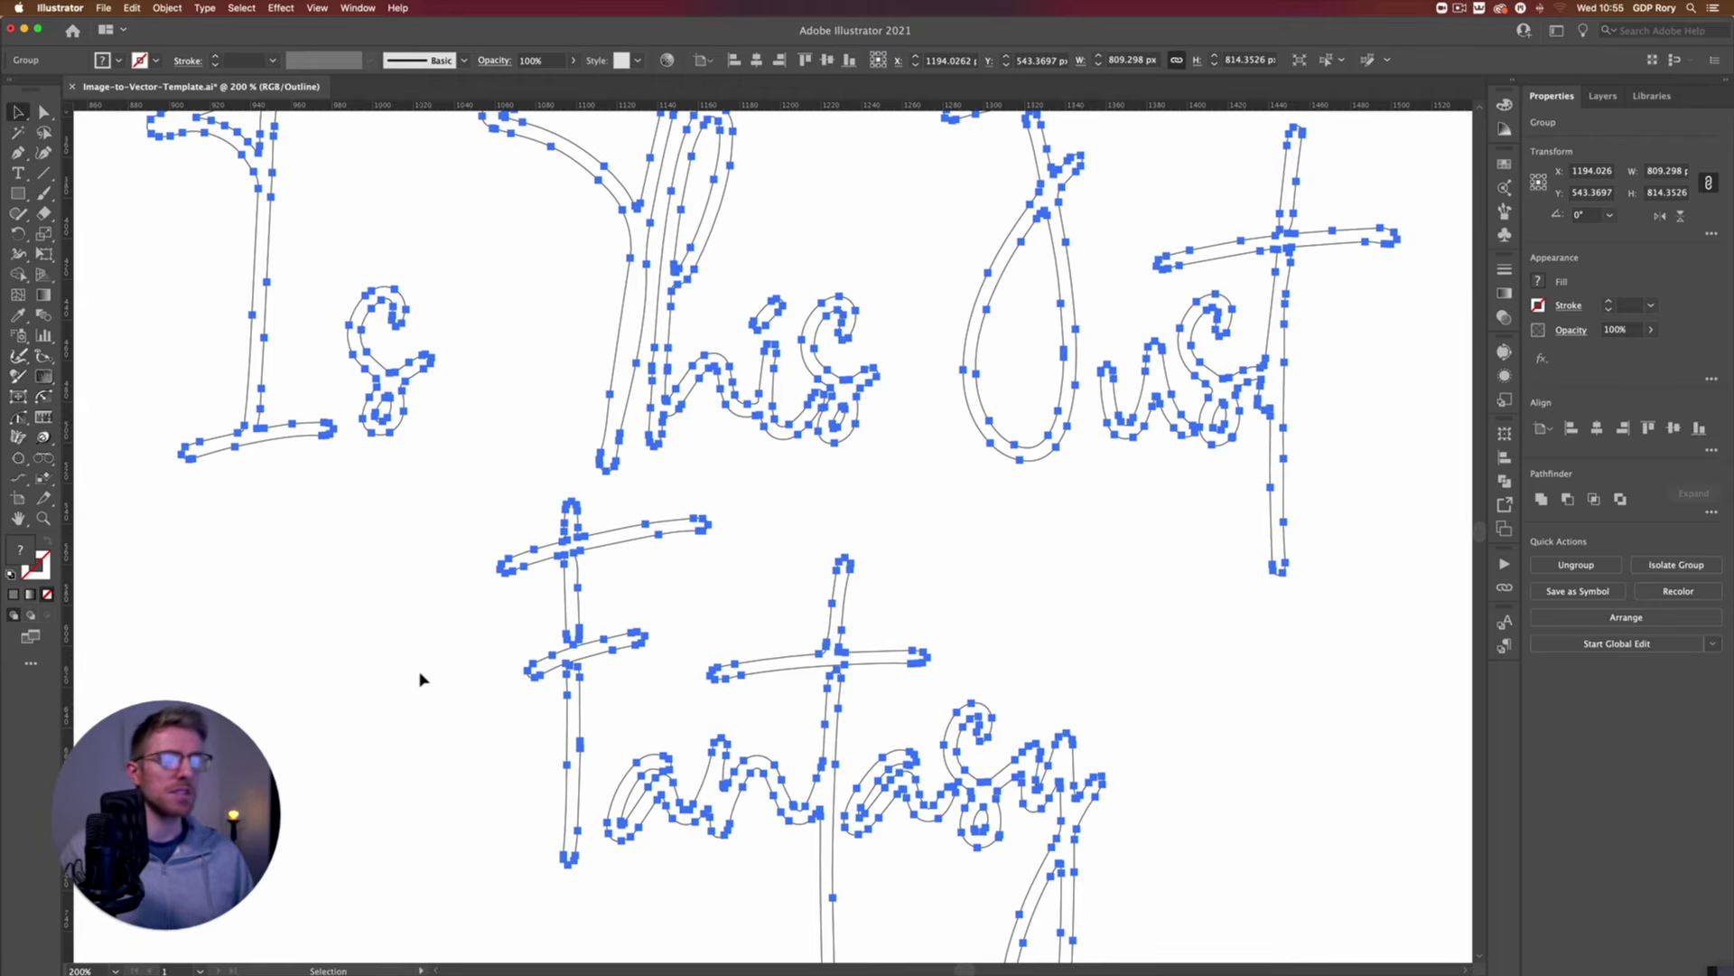
key("super+minus")
key("super+minus")
key("super+minus")
key("super+minus")
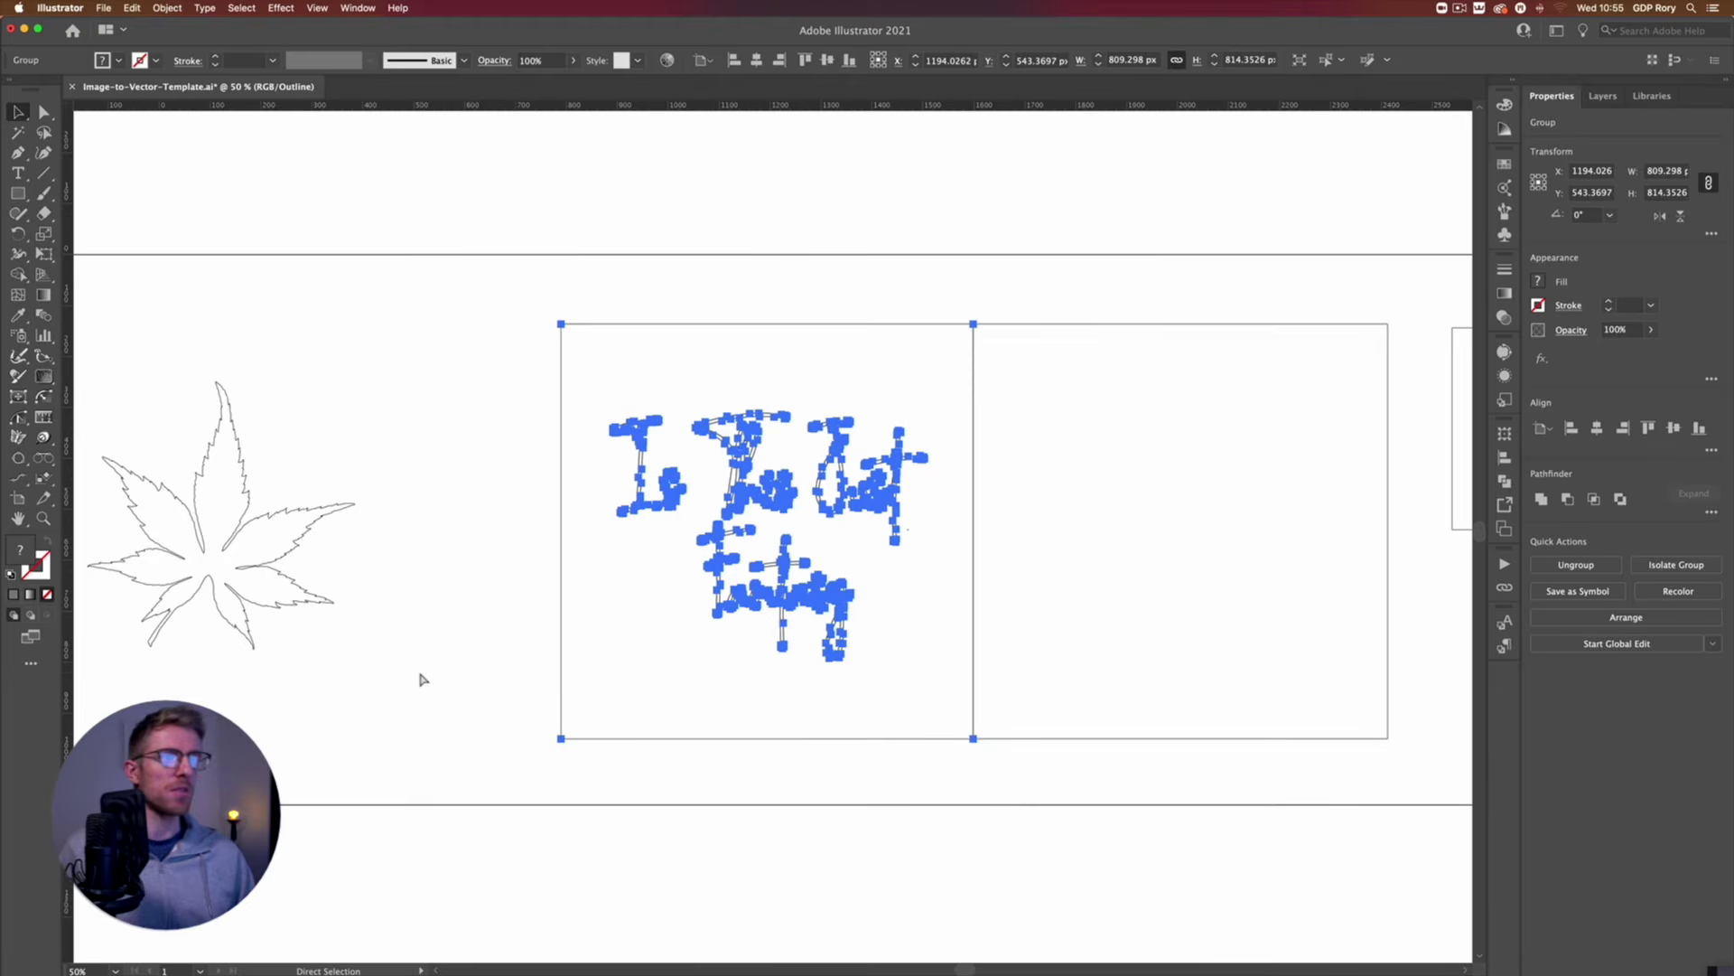
Select the maple leaf and examine the anchor points along its serrated edges.
left_click_drag(318, 605, 627, 639)
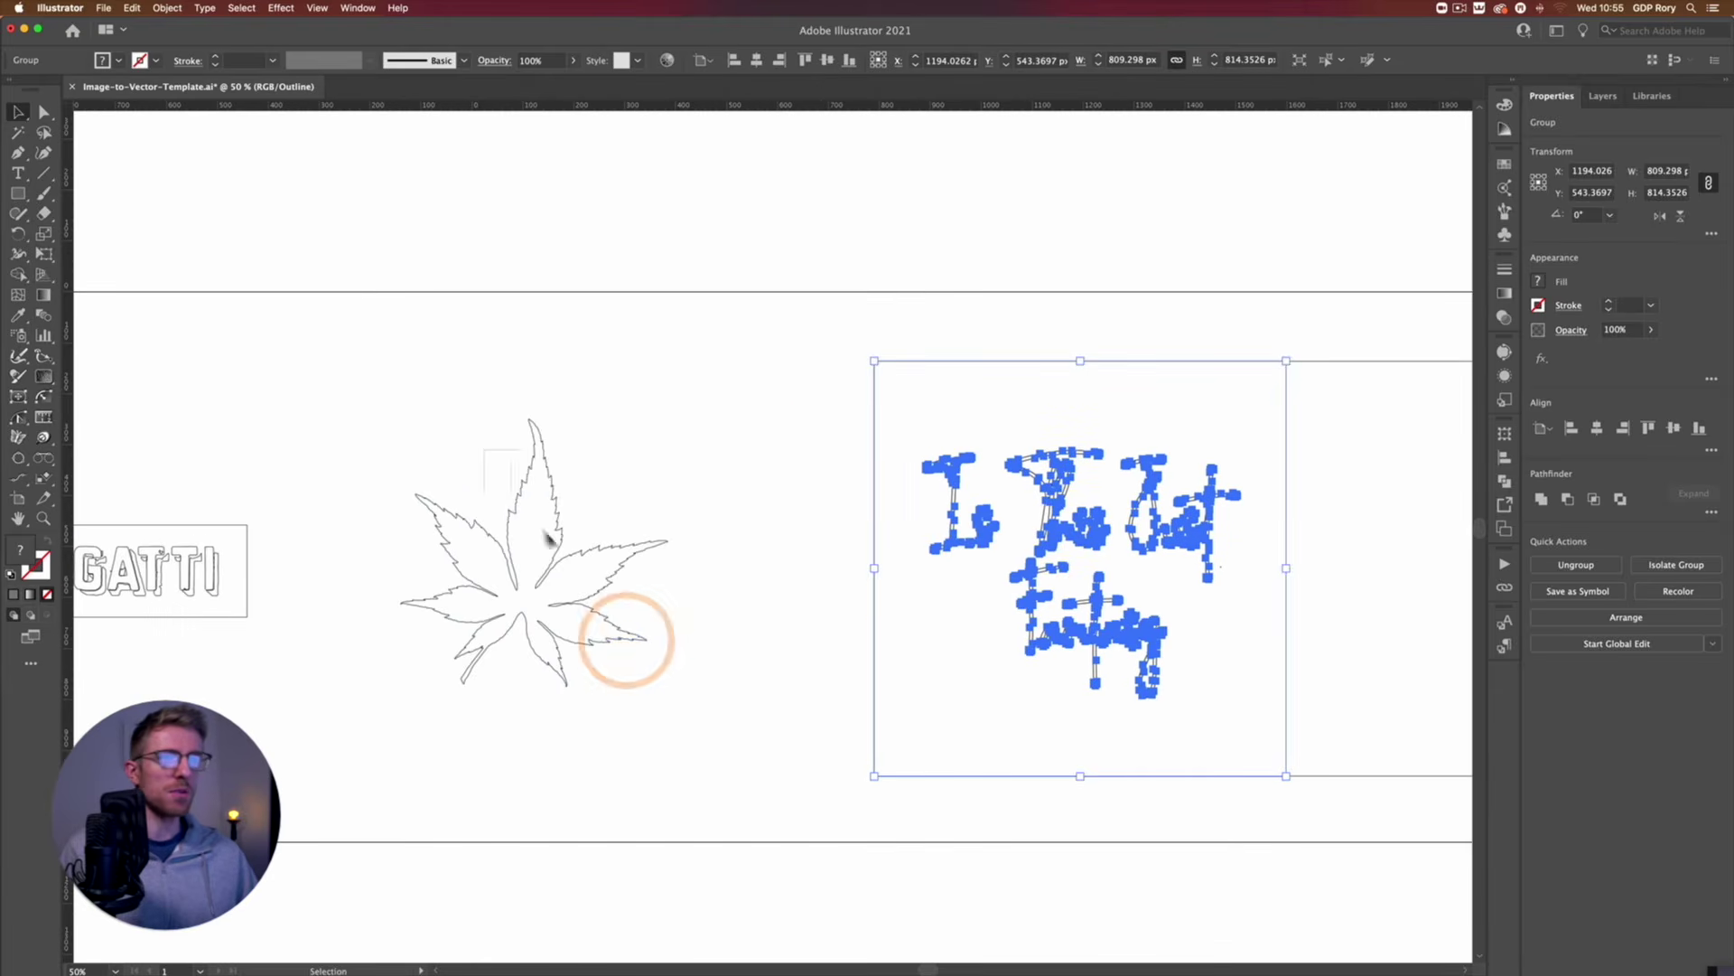
left_click(589, 575)
key("a")
key("super+equal")
key("super+equal")
key("super+equal")
key("super+equal")
key("super+equal")
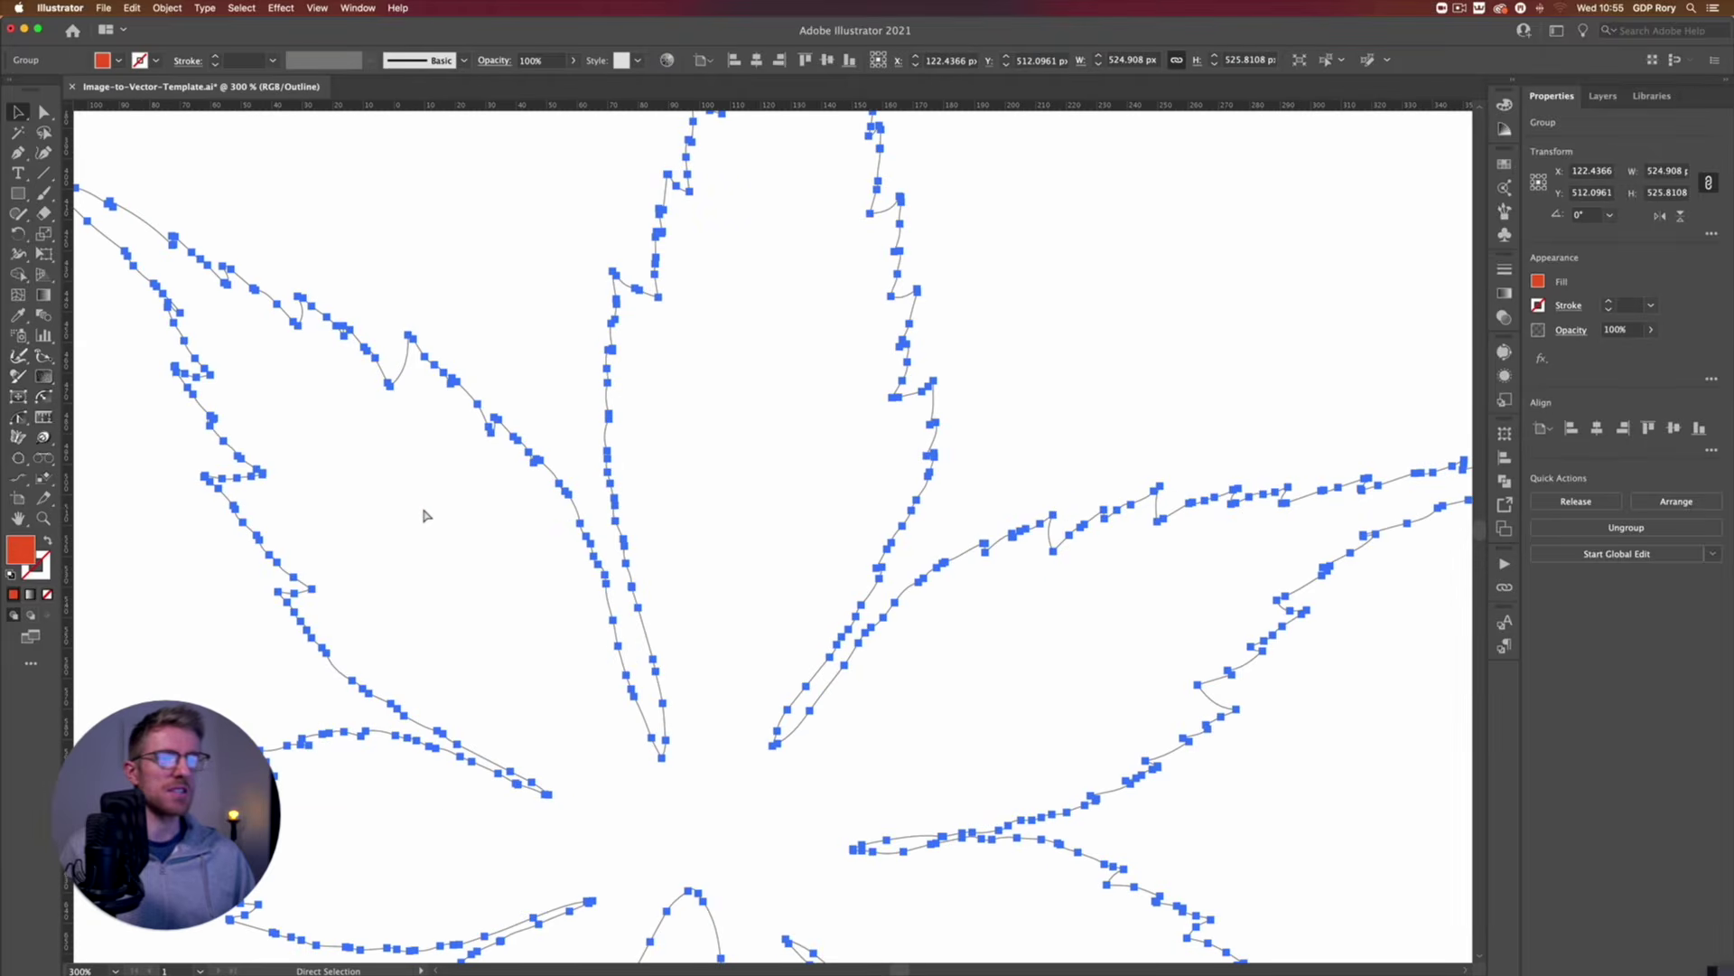
Select the BUGATTI sign artwork and examine the anchor points around its letters.
key("super+minus")
key("super+minus")
key("super+minus")
left_click_drag(298, 506, 975, 521)
key("v")
left_click(720, 551)
key("a")
key("super+equal")
key("super+equal")
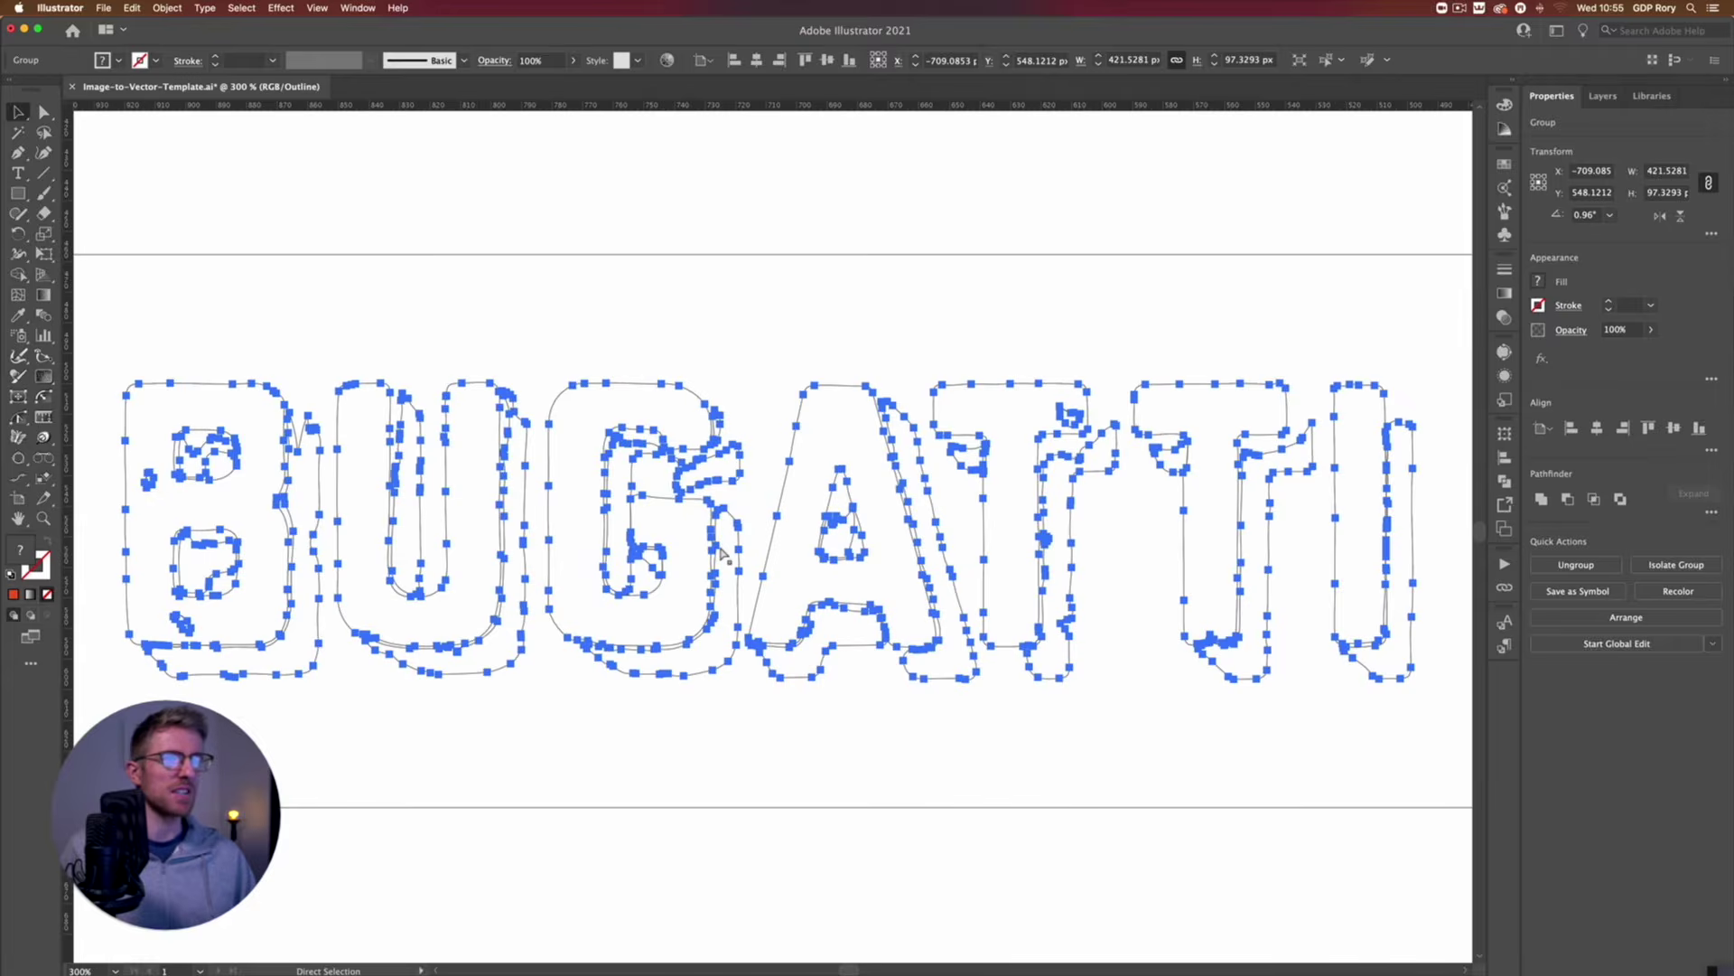
Deselect the BUGATTI artwork, restore the Preview view, and review the leaf and the two neon signs.
key("super+minus")
key("super+minus")
key("super+minus")
left_click(1123, 515)
left_click_drag(1123, 515, 581, 542)
left_click_drag(1238, 453, 1002, 461)
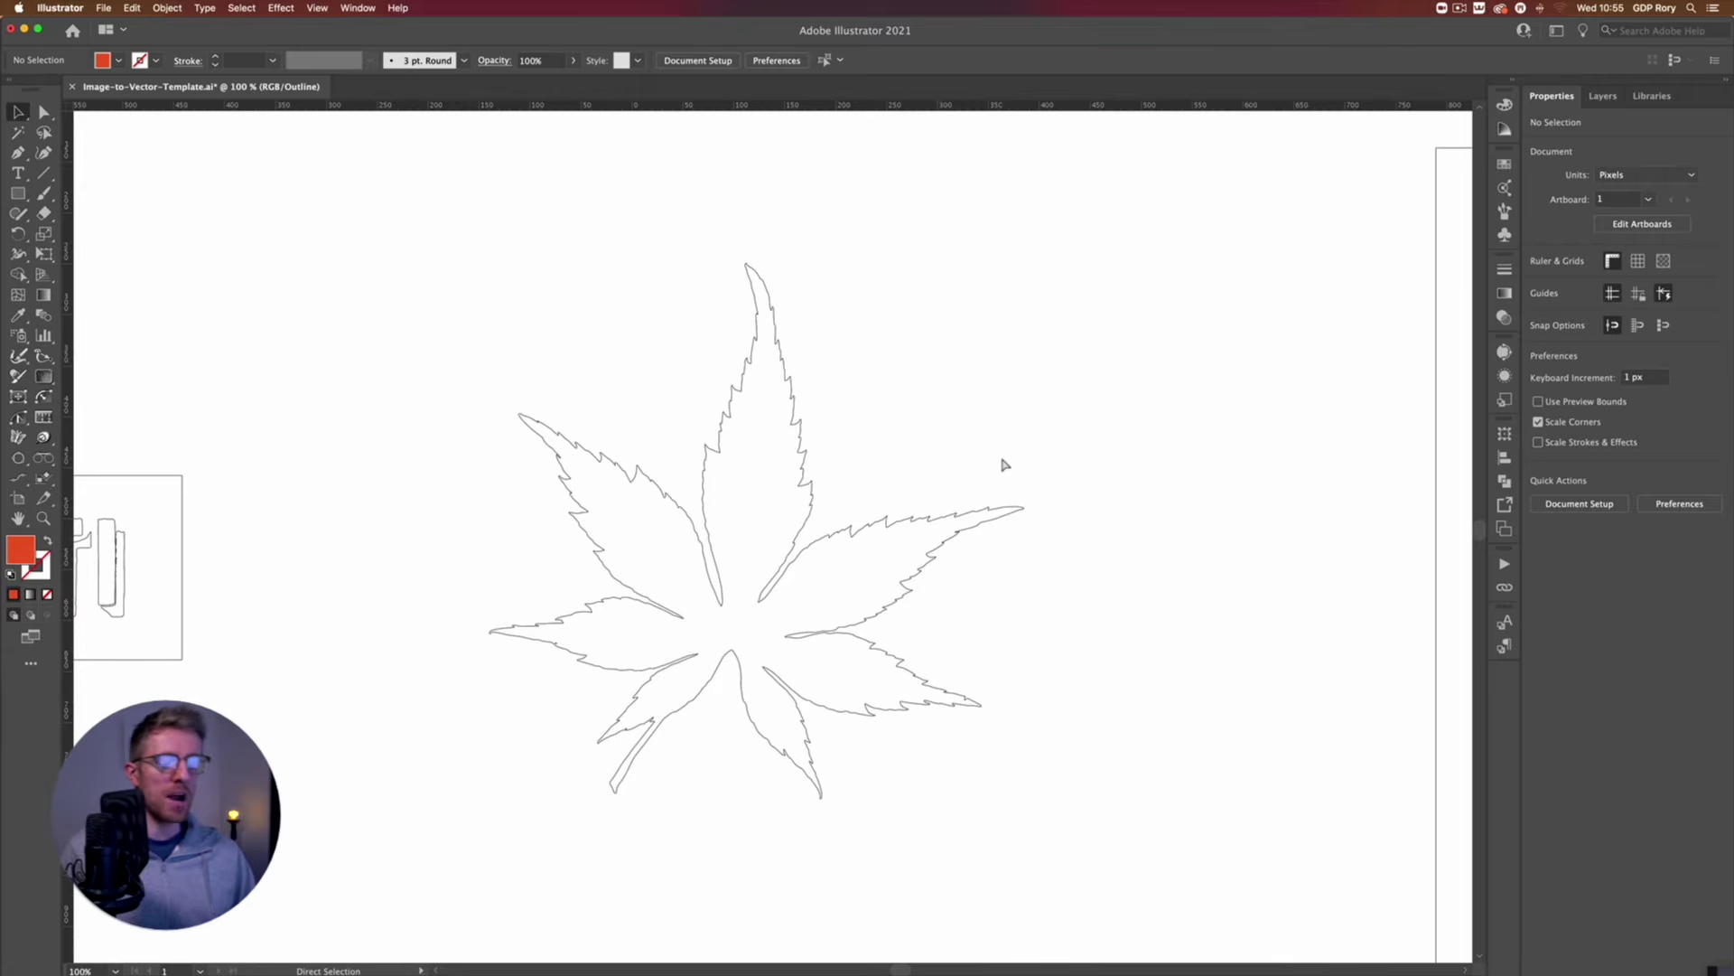
key("super+y")
key("super+minus")
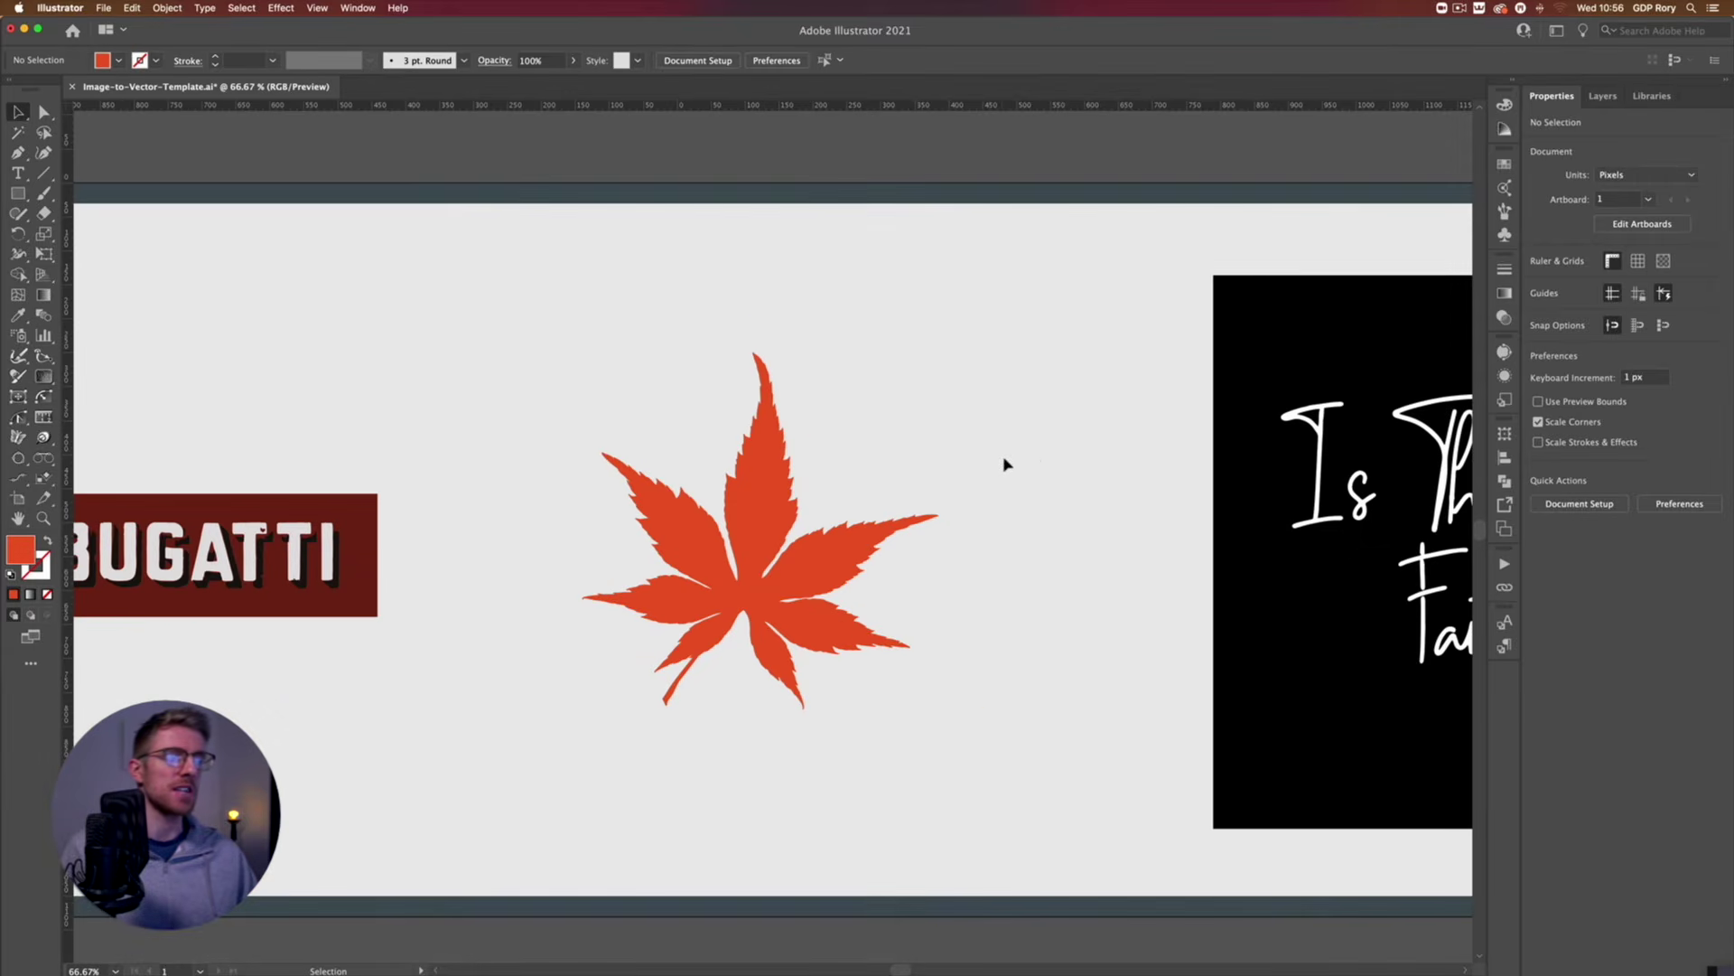
left_click_drag(1319, 452, 532, 432)
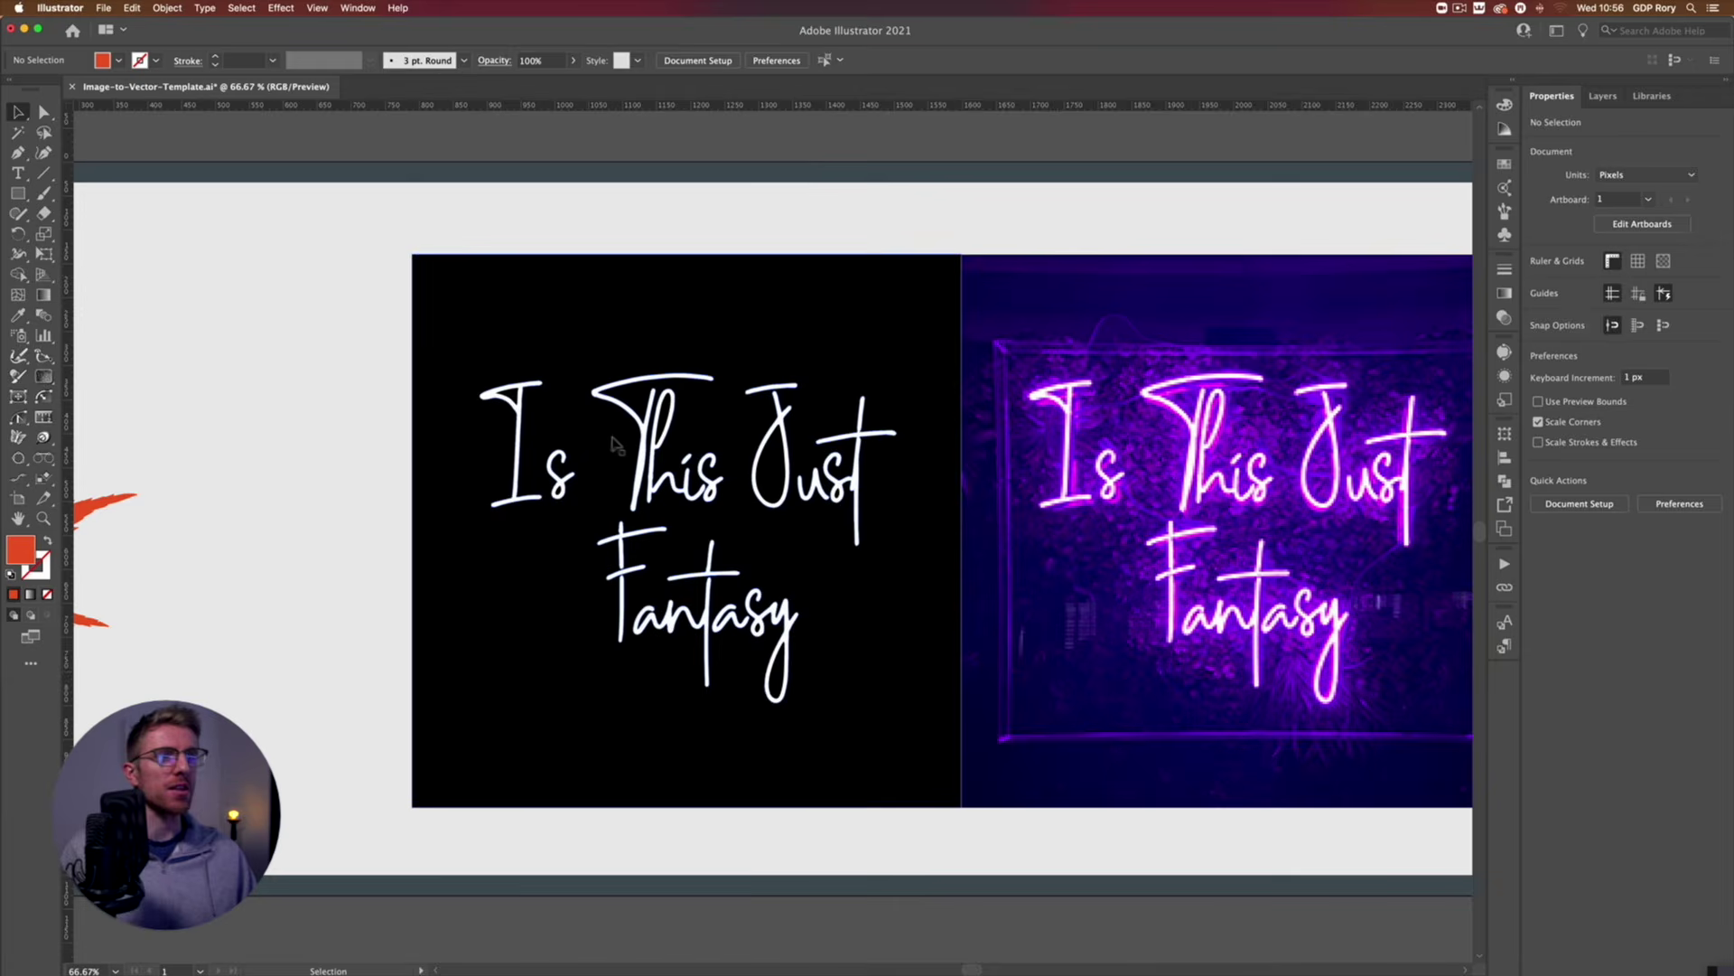
left_click_drag(678, 436, 611, 439)
left_click_drag(760, 449, 707, 449)
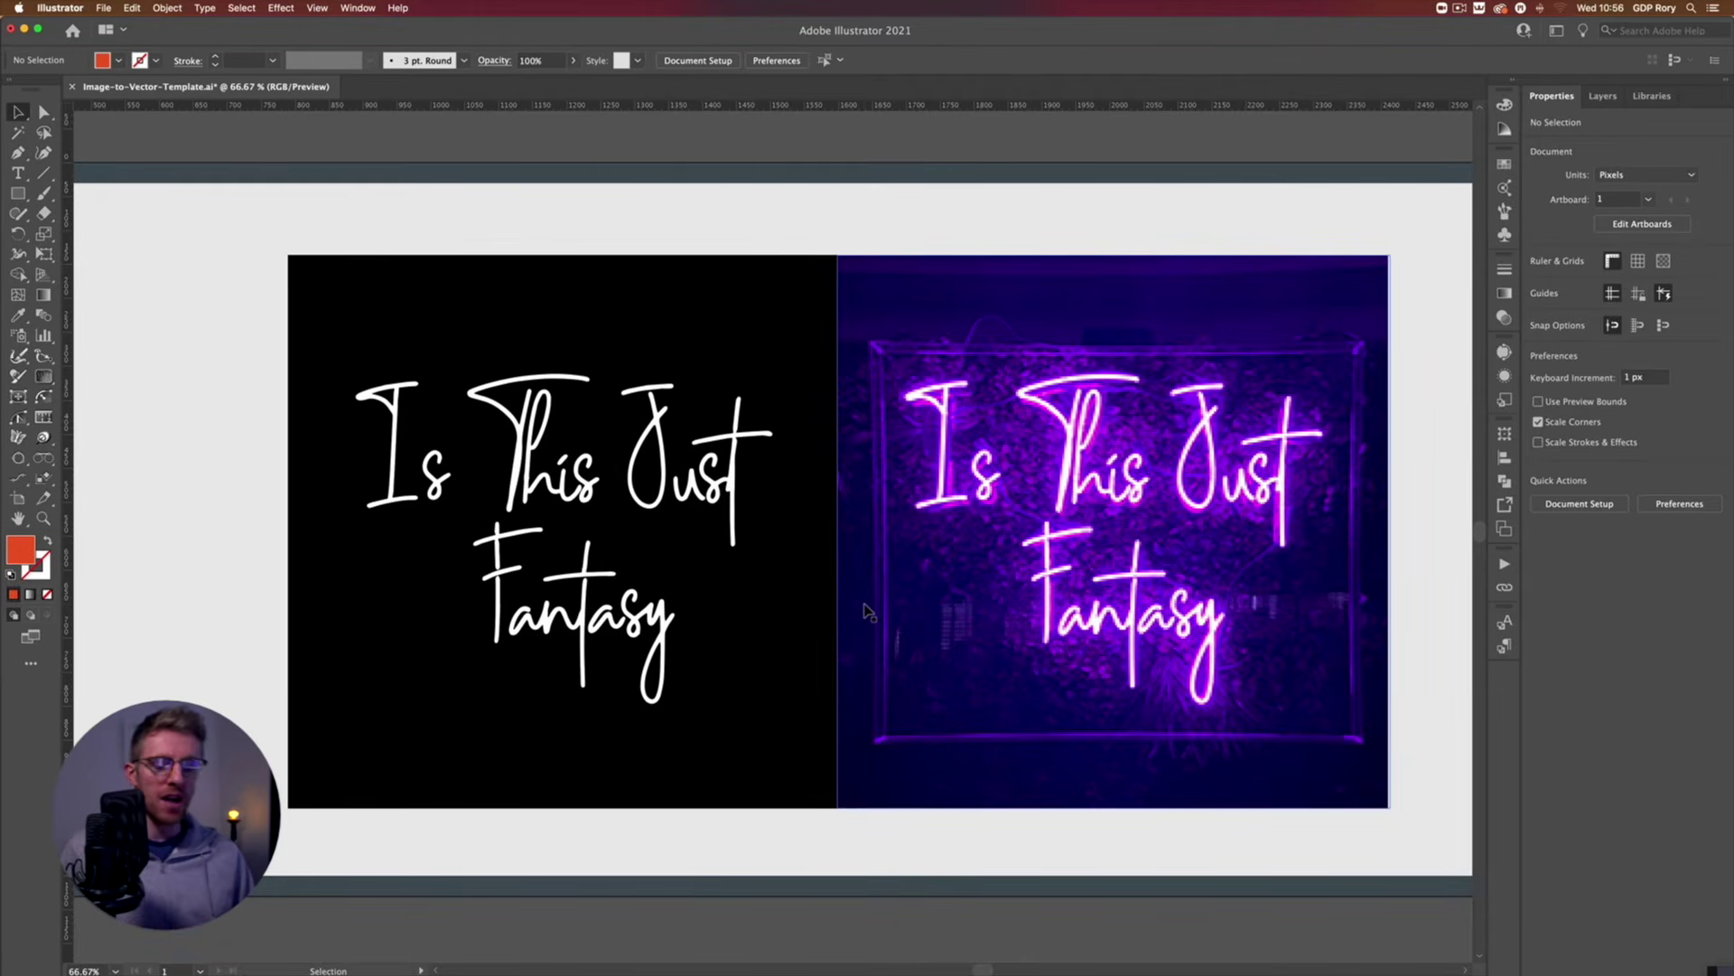
Lock the Images layer that holds the pixelated neon sign.
key("super+equal")
left_click_drag(1018, 568, 474, 583)
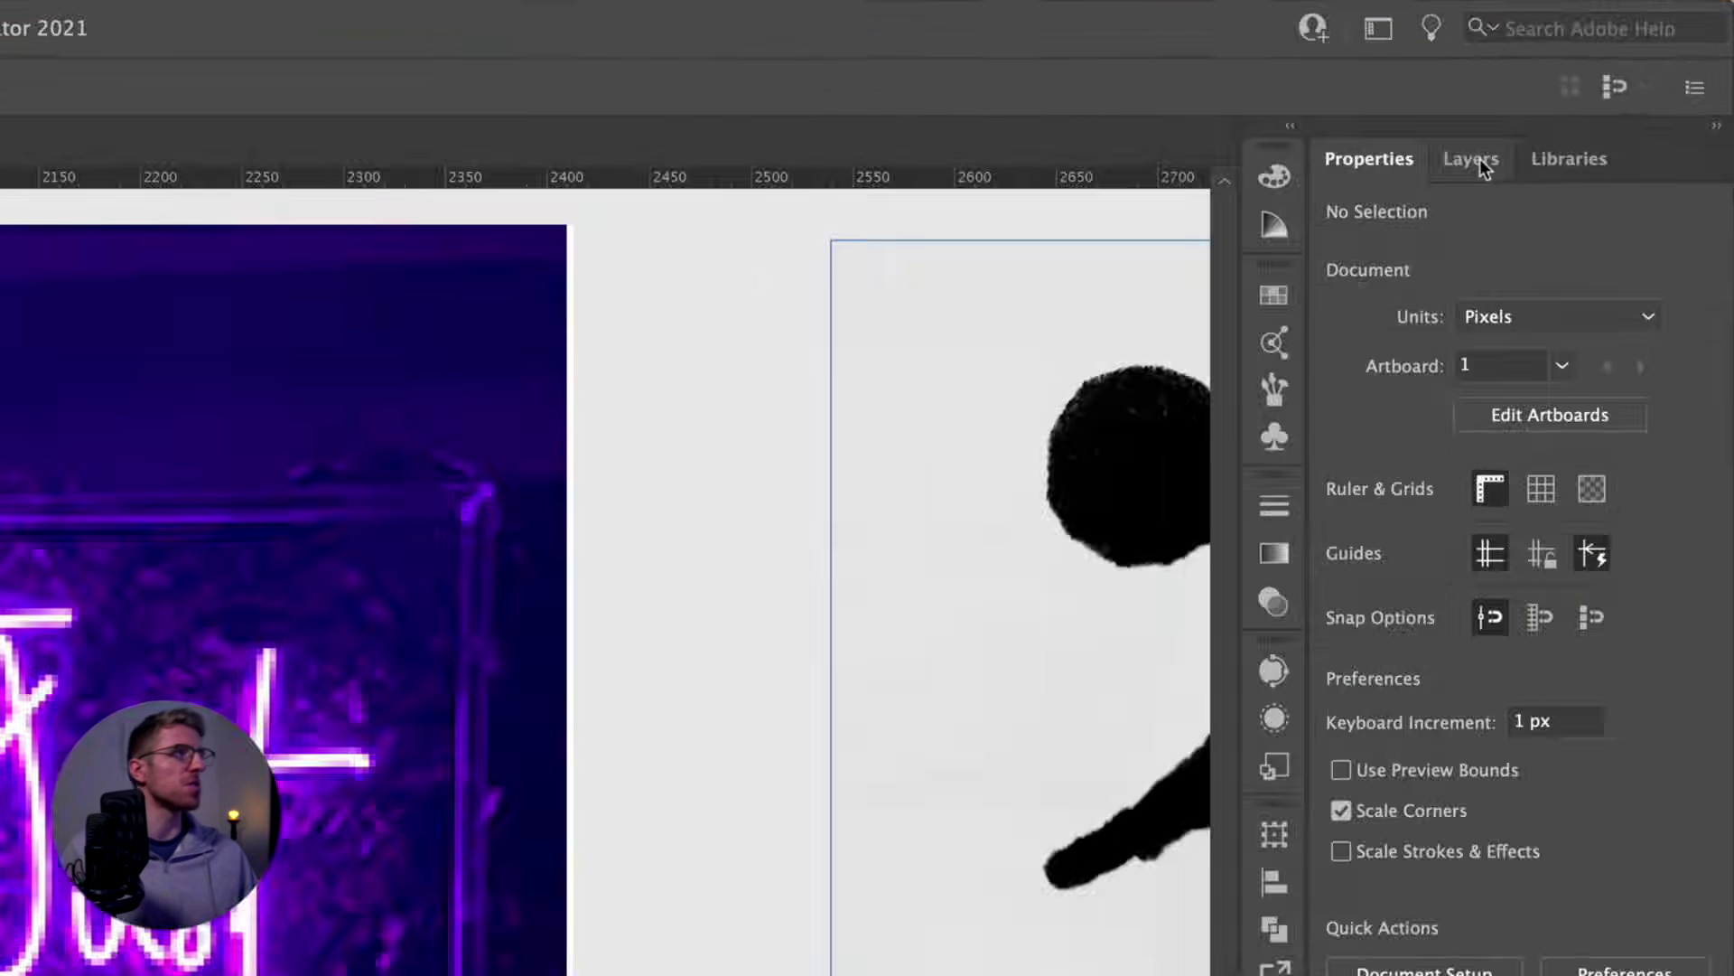
left_click(1603, 96)
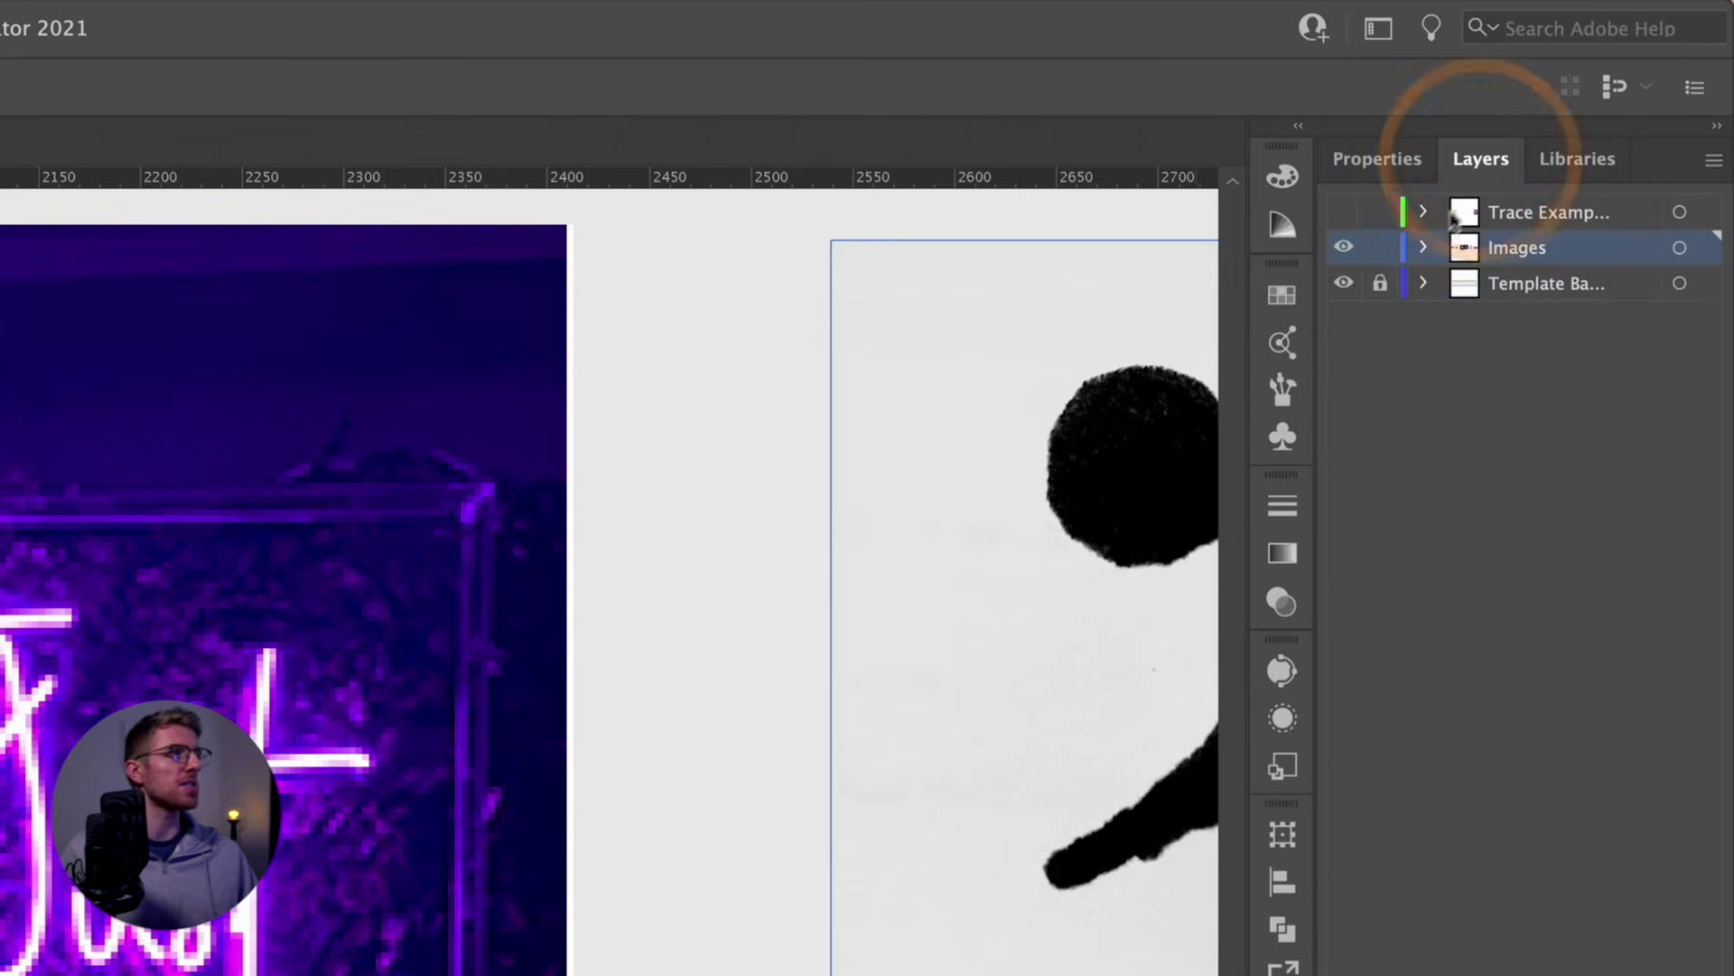
left_click(1381, 249)
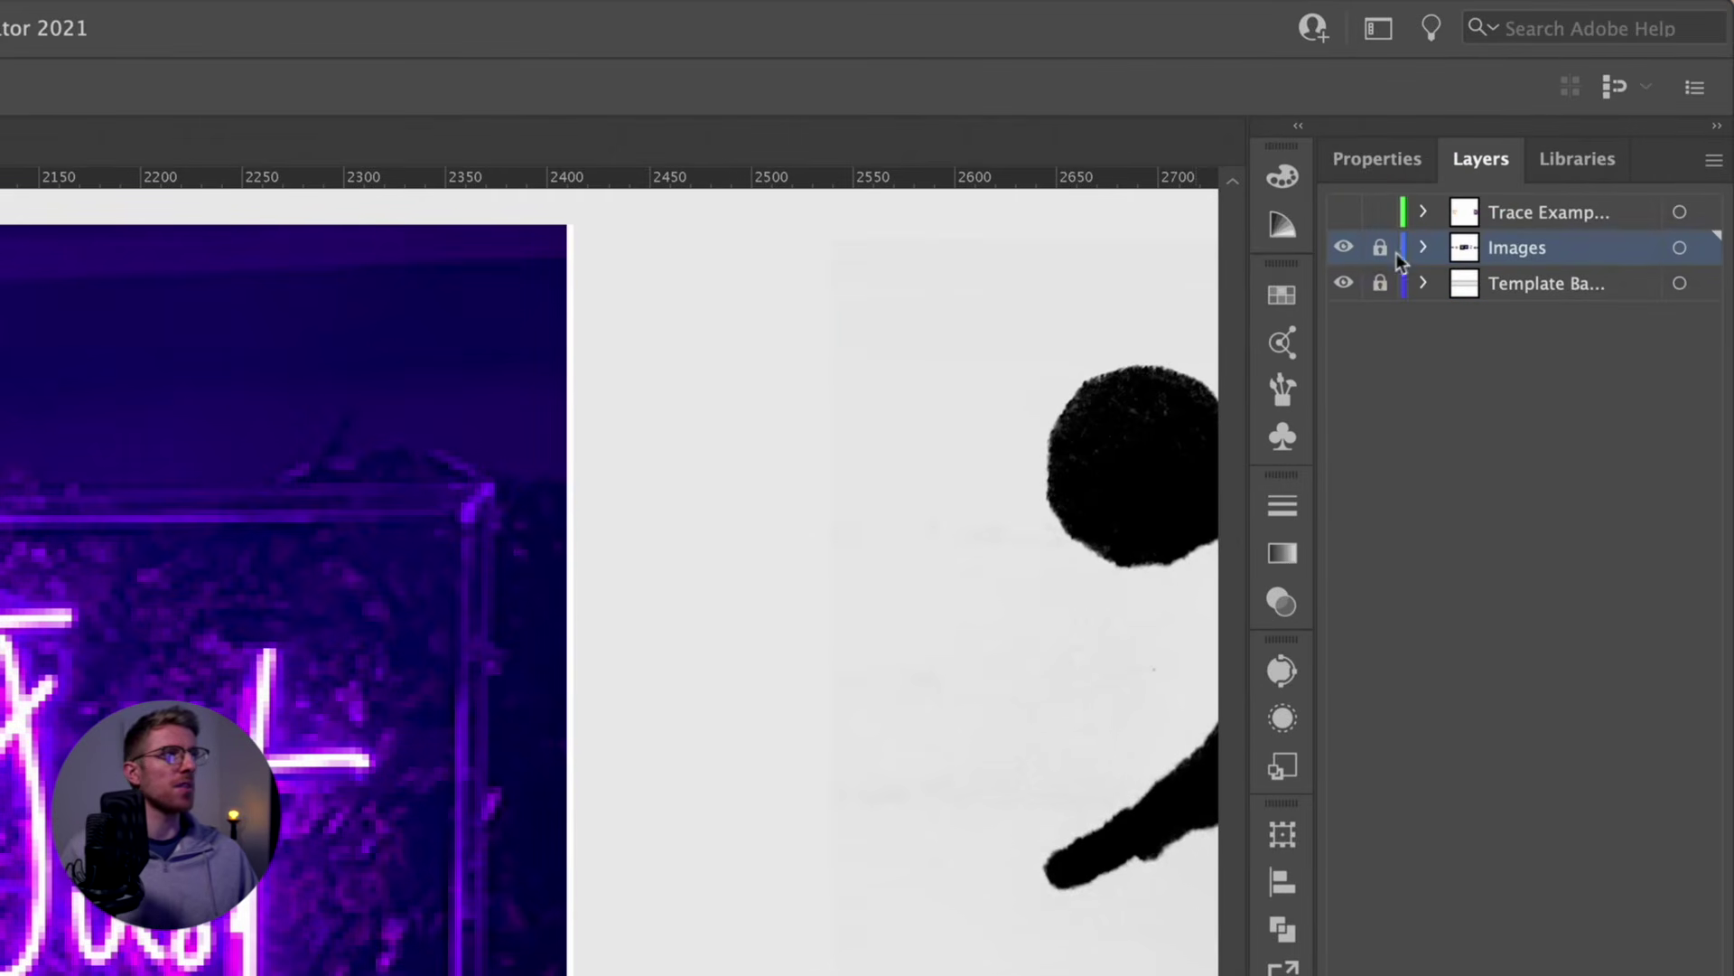
left_click(1379, 282)
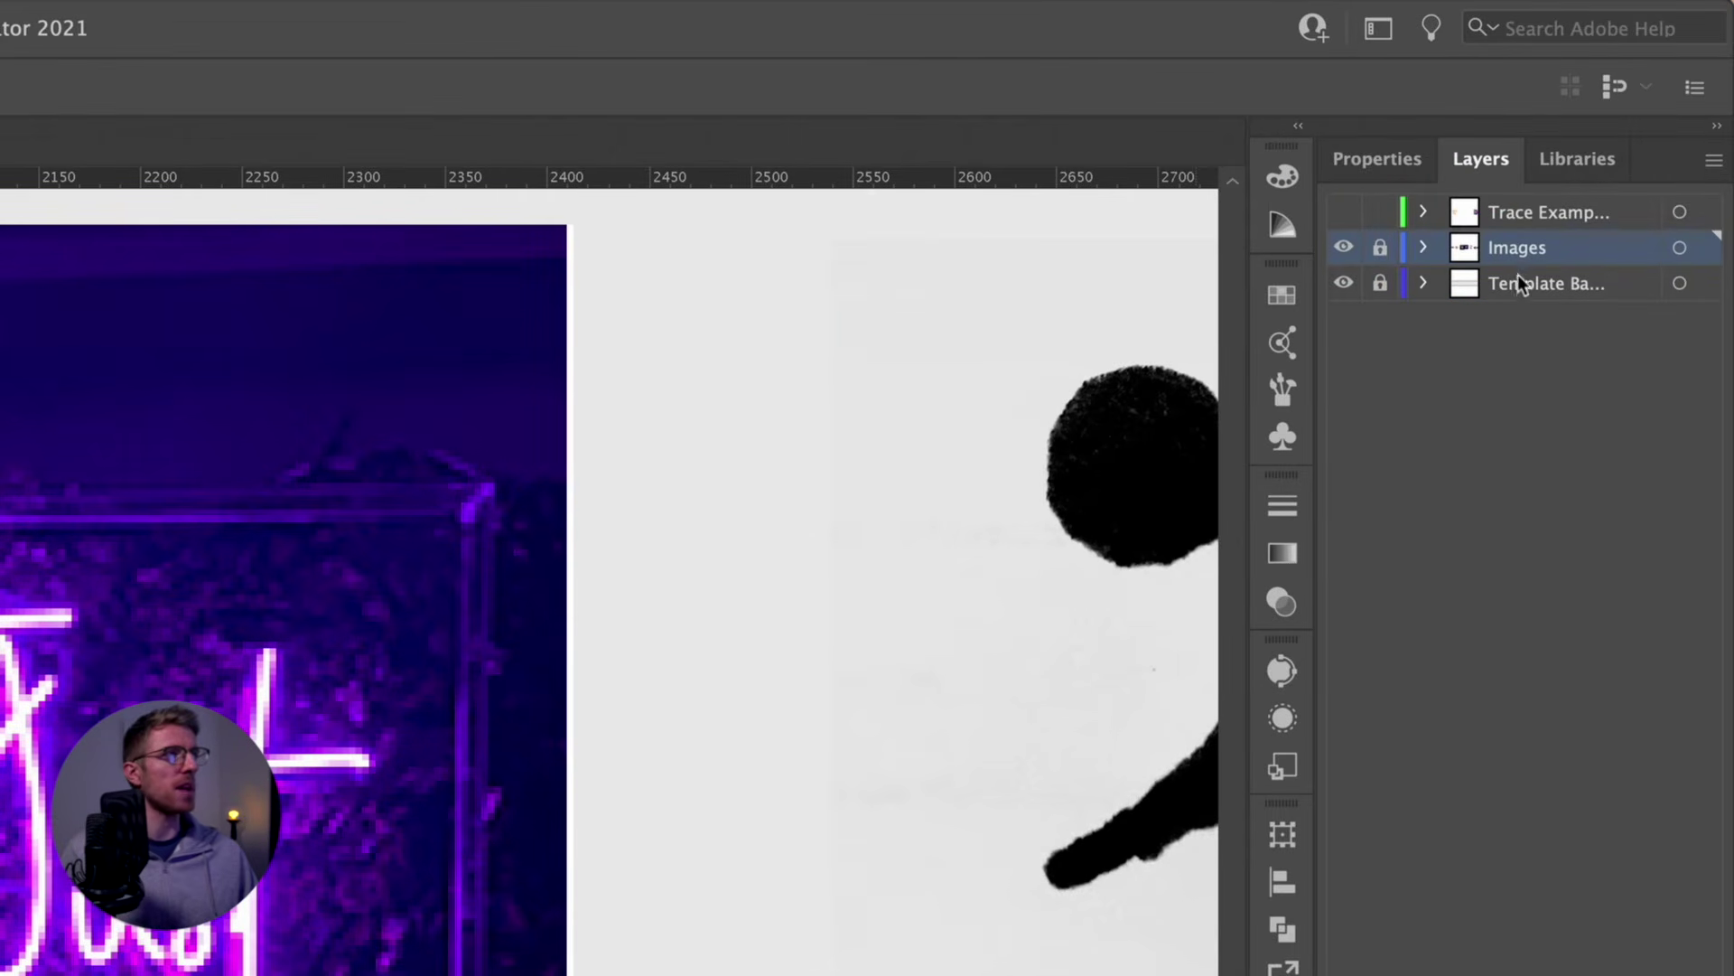
Try to make the Images layer a Template layer with its images dimmed to 50%.
double_click(1622, 251)
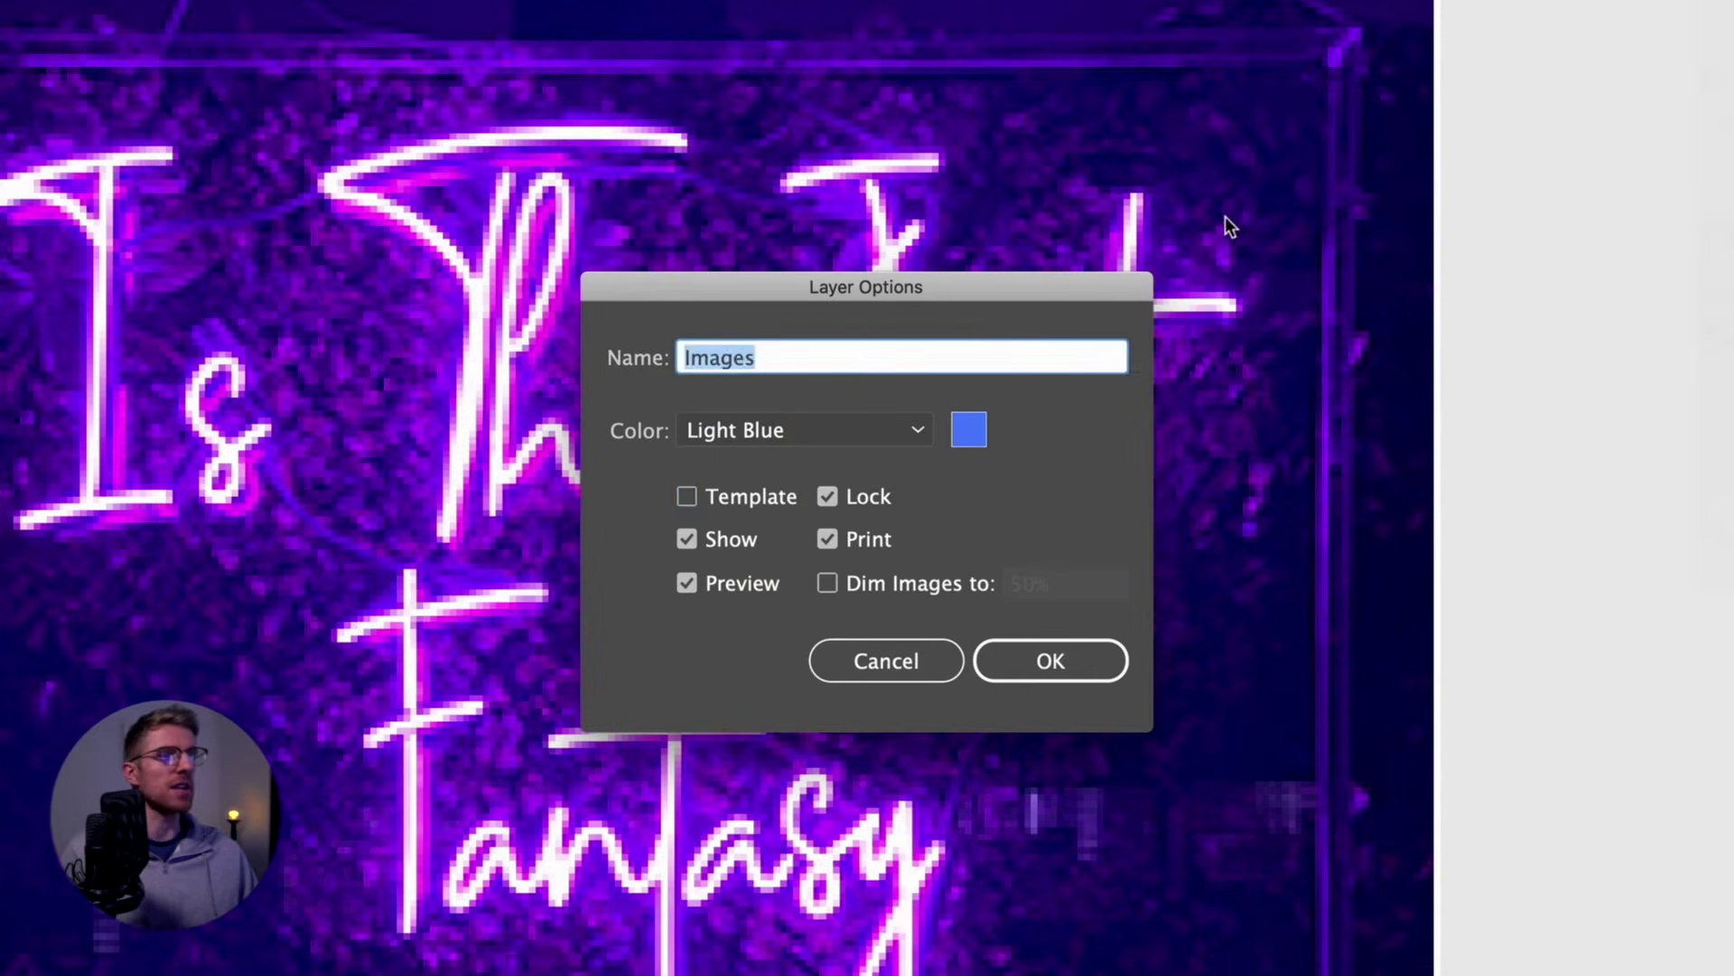
left_click(686, 495)
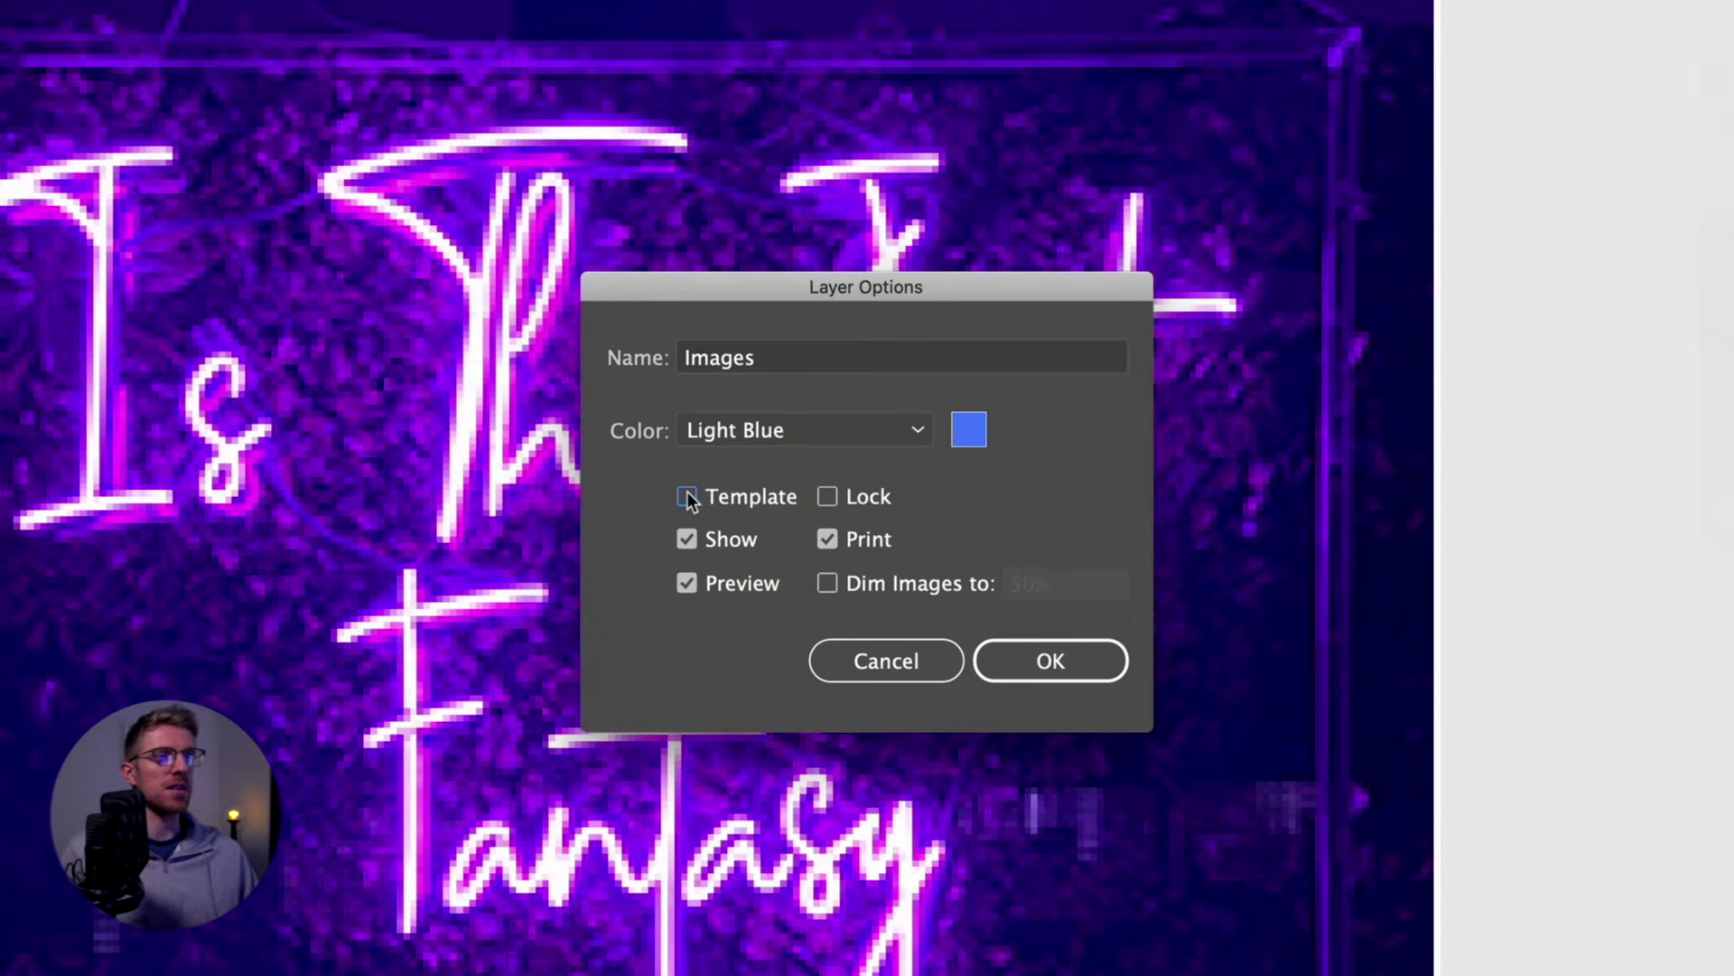
left_click(687, 496)
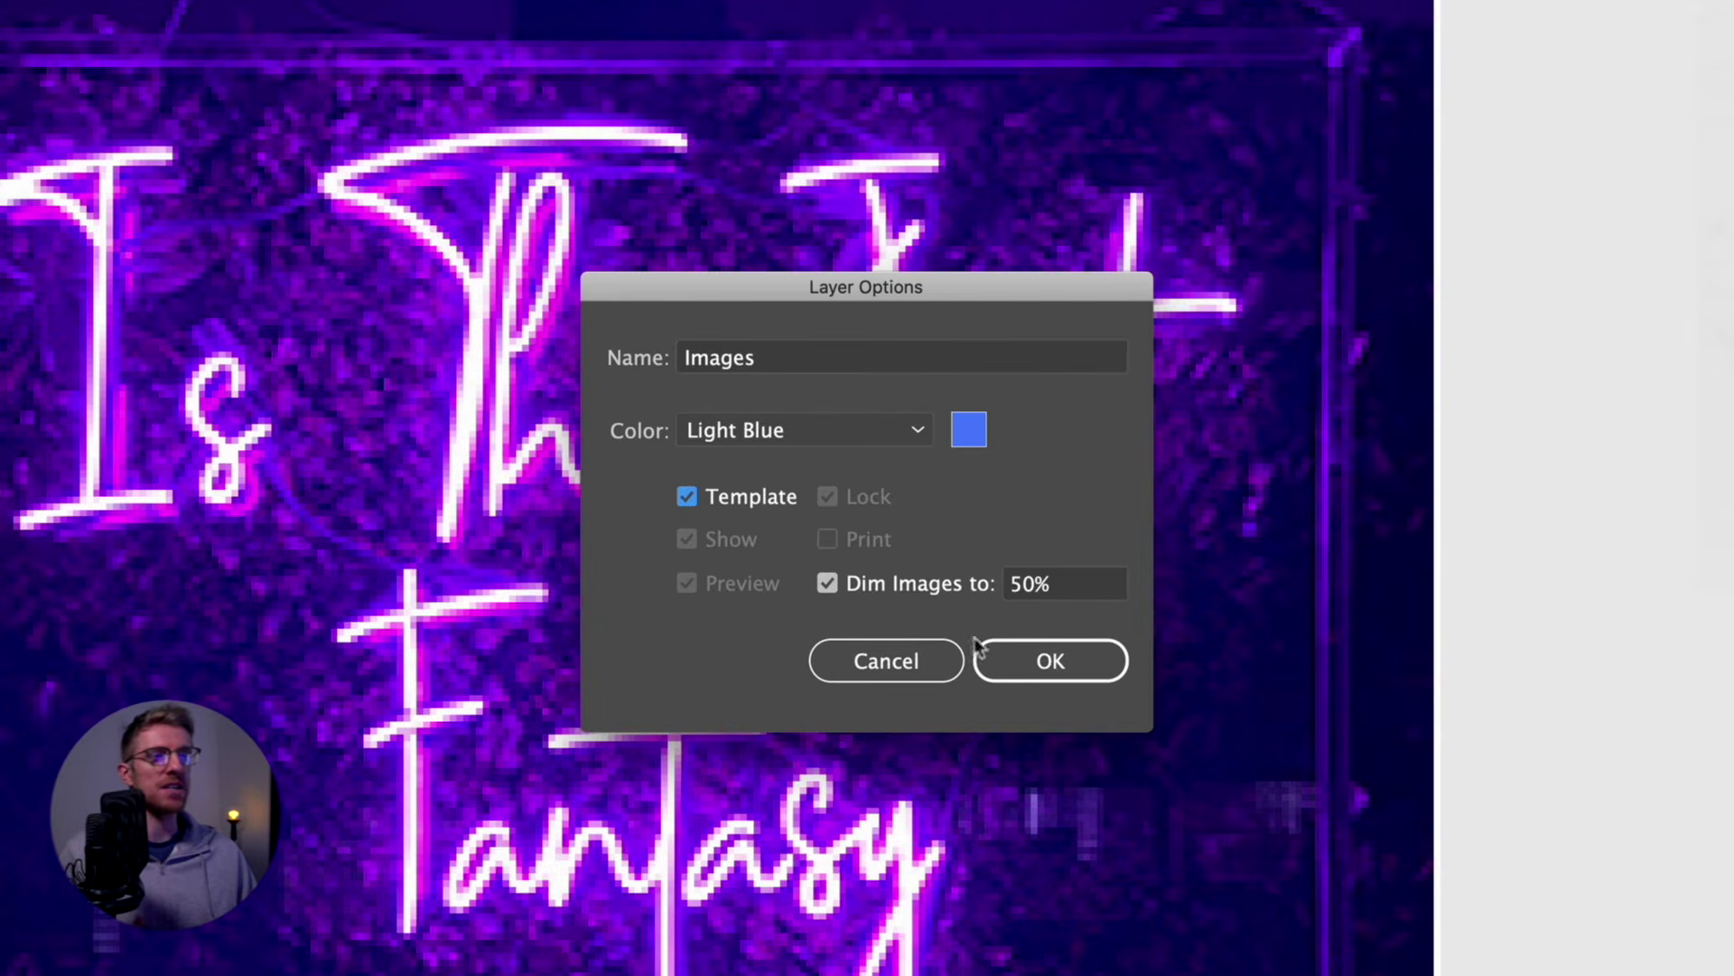
left_click(1023, 648)
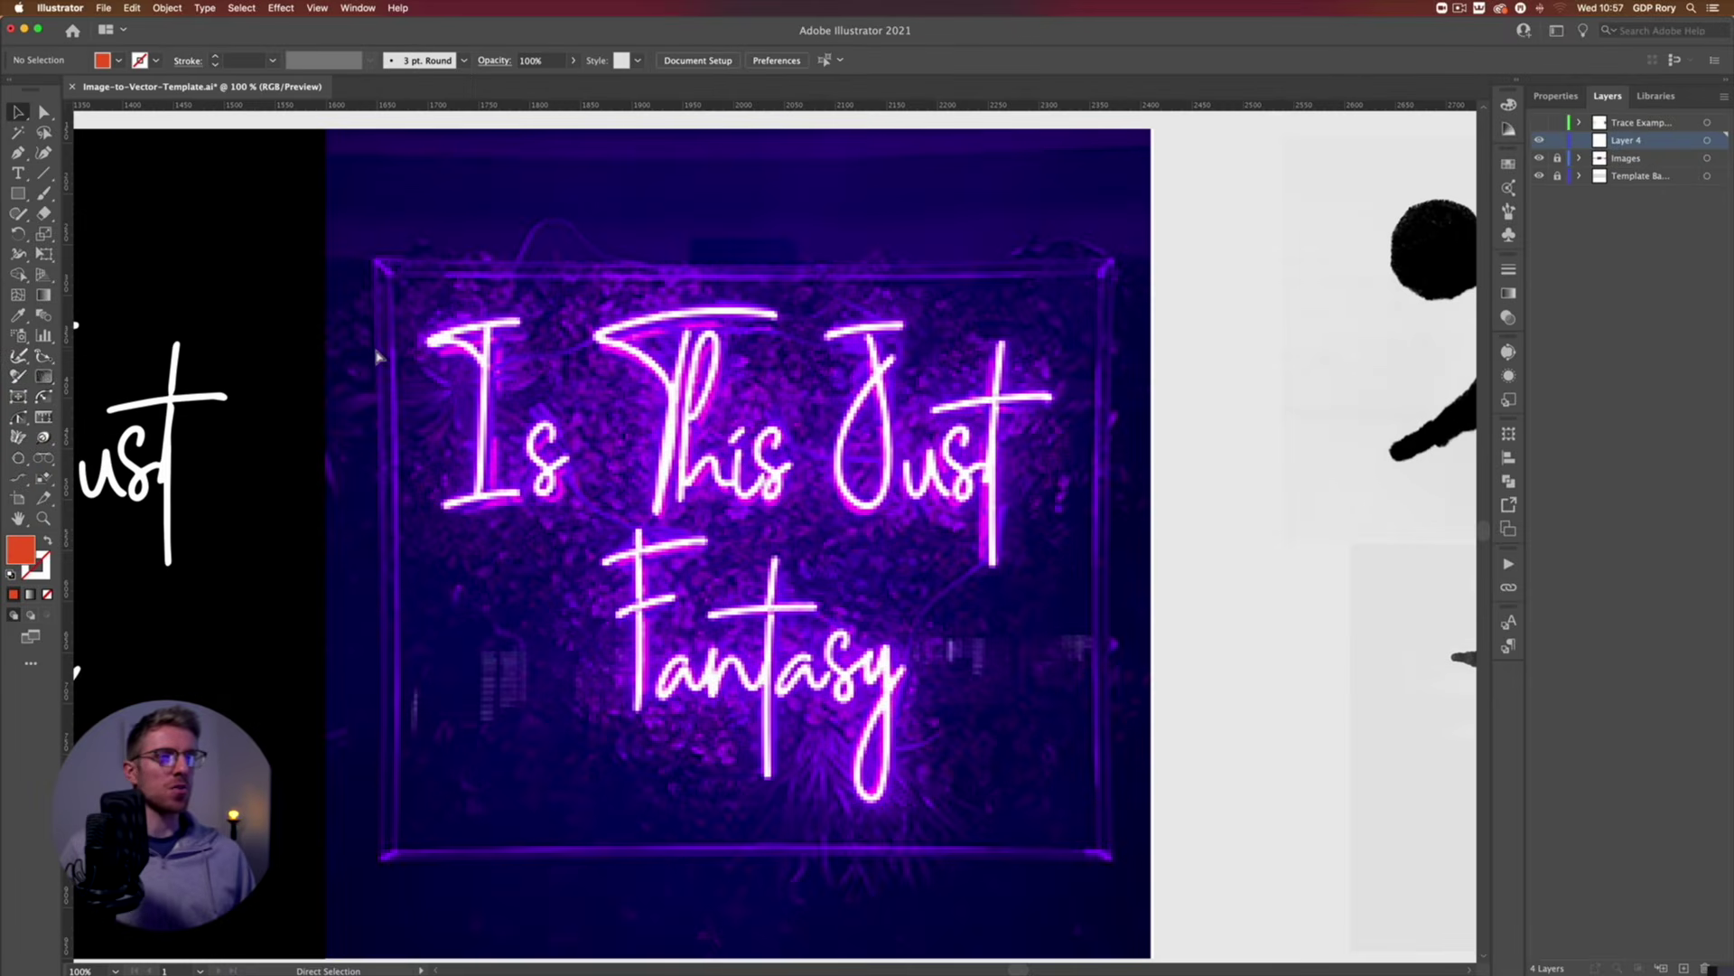
Choose the Pen tool for tracing the letter I and swap the colours to a red stroke with no fill.
key("super+equal")
left_click_drag(372, 334, 488, 446)
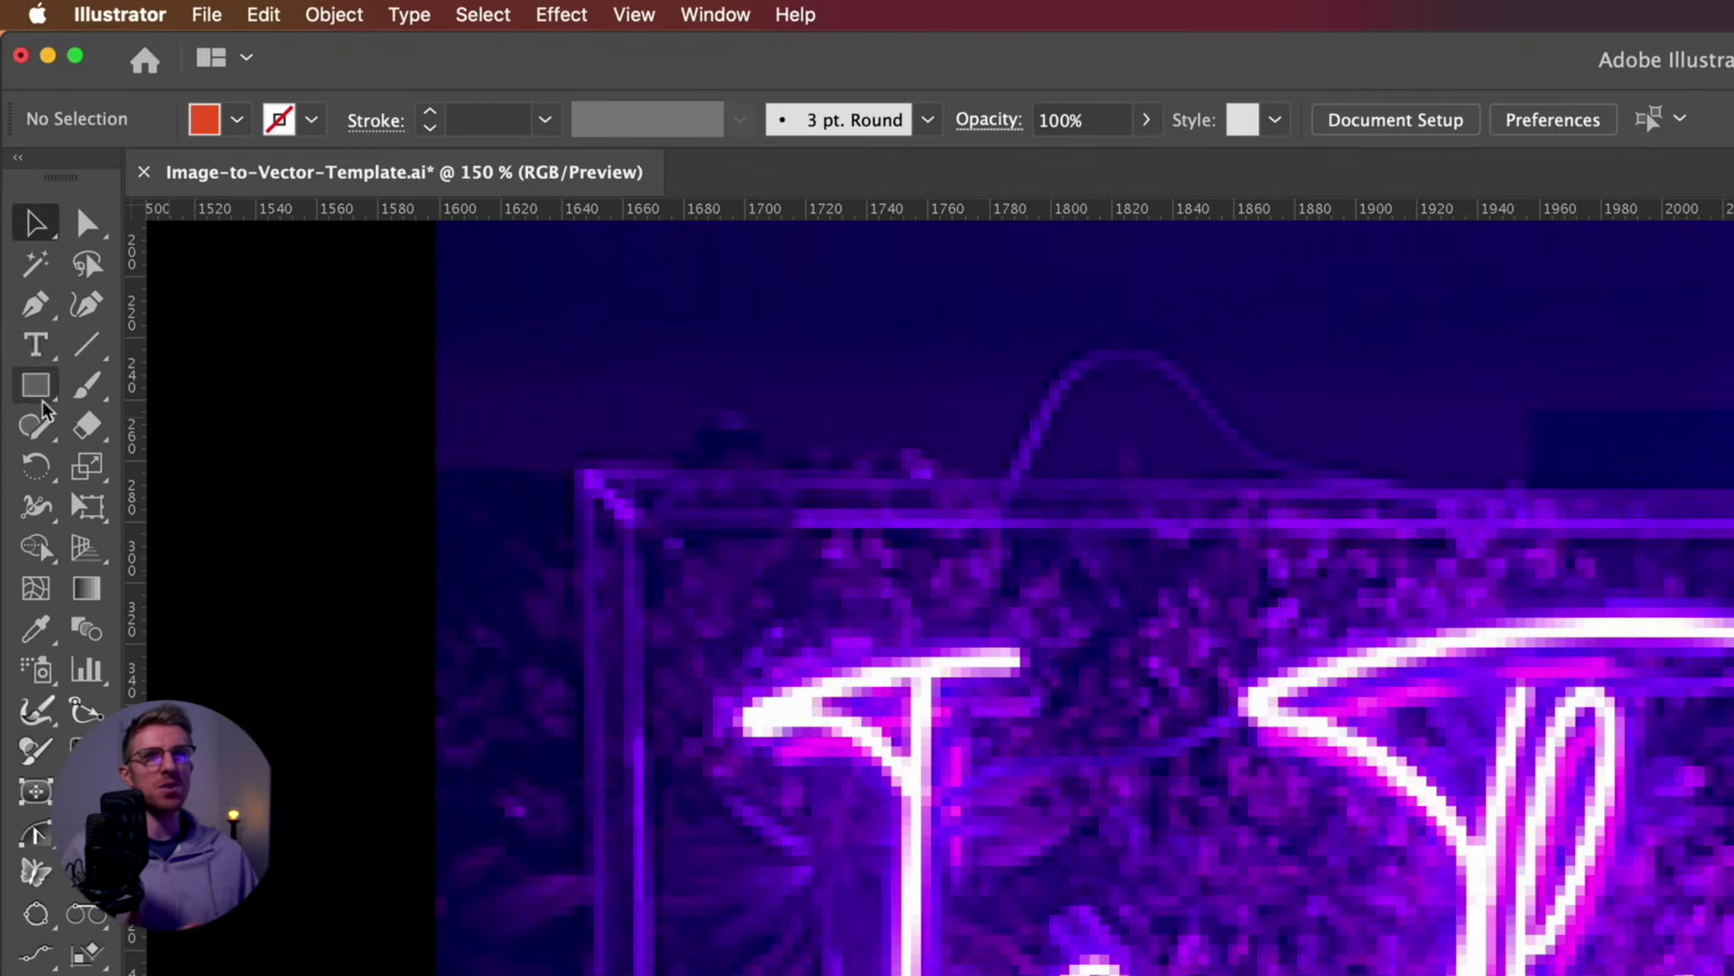
key("p")
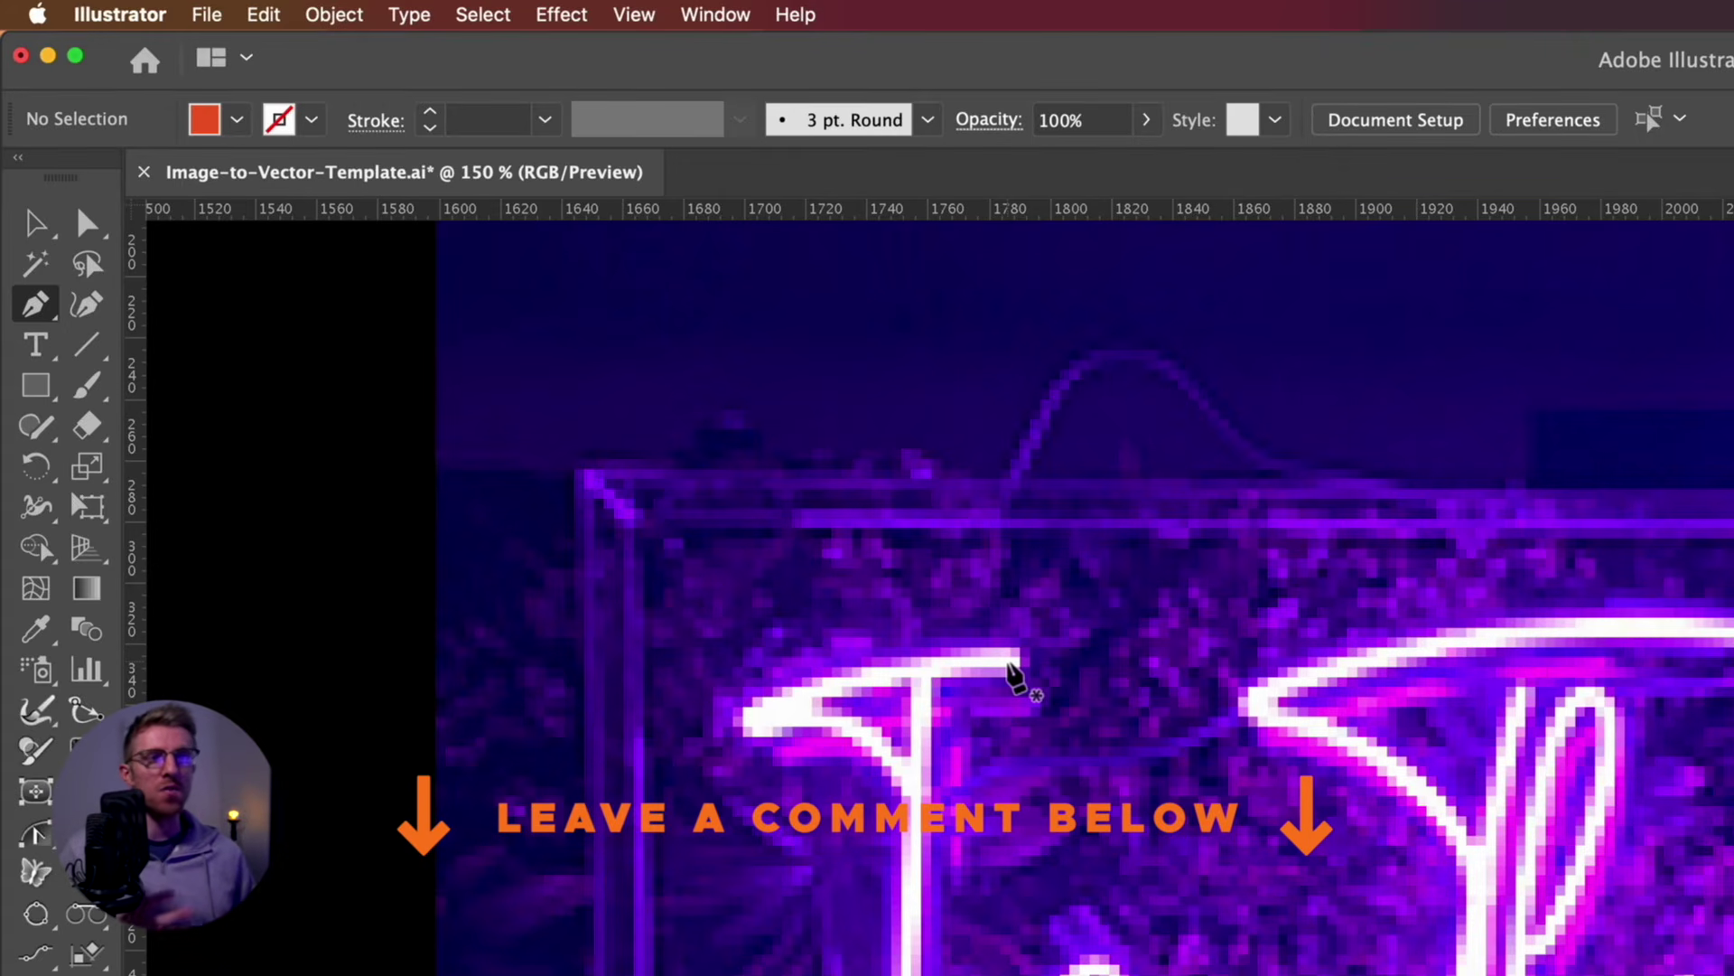
key("super+equal")
key("super+equal")
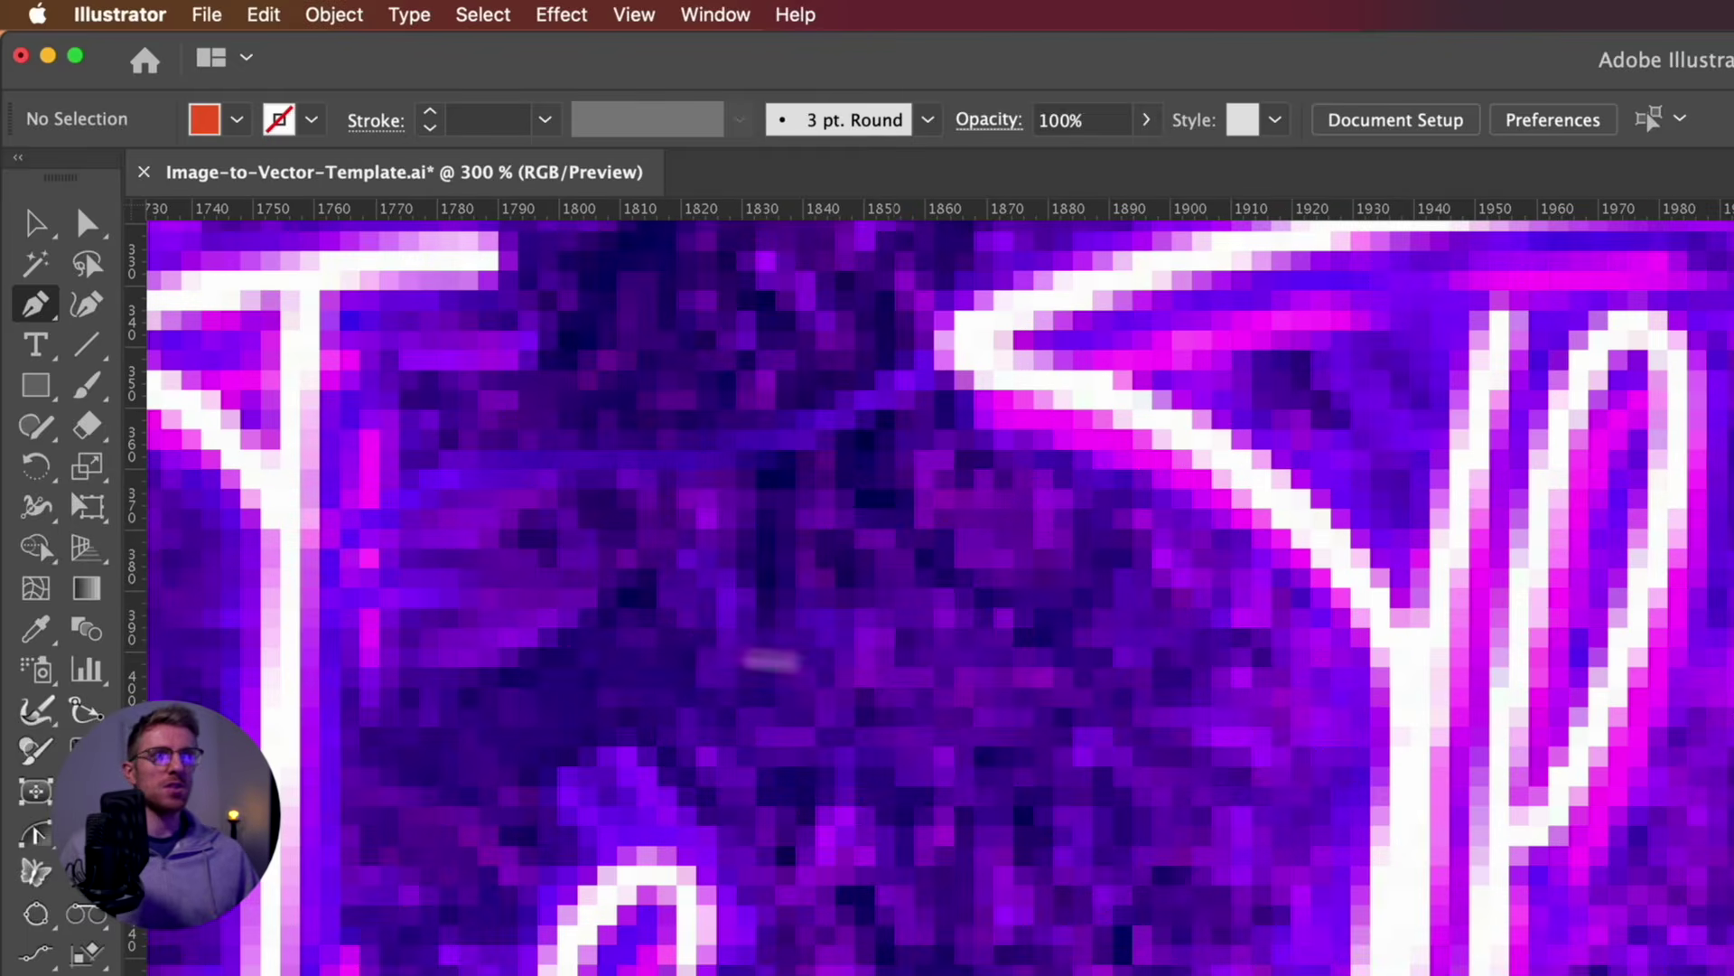
scroll(773, 660, "up", 5)
scroll(773, 660, "left", 8)
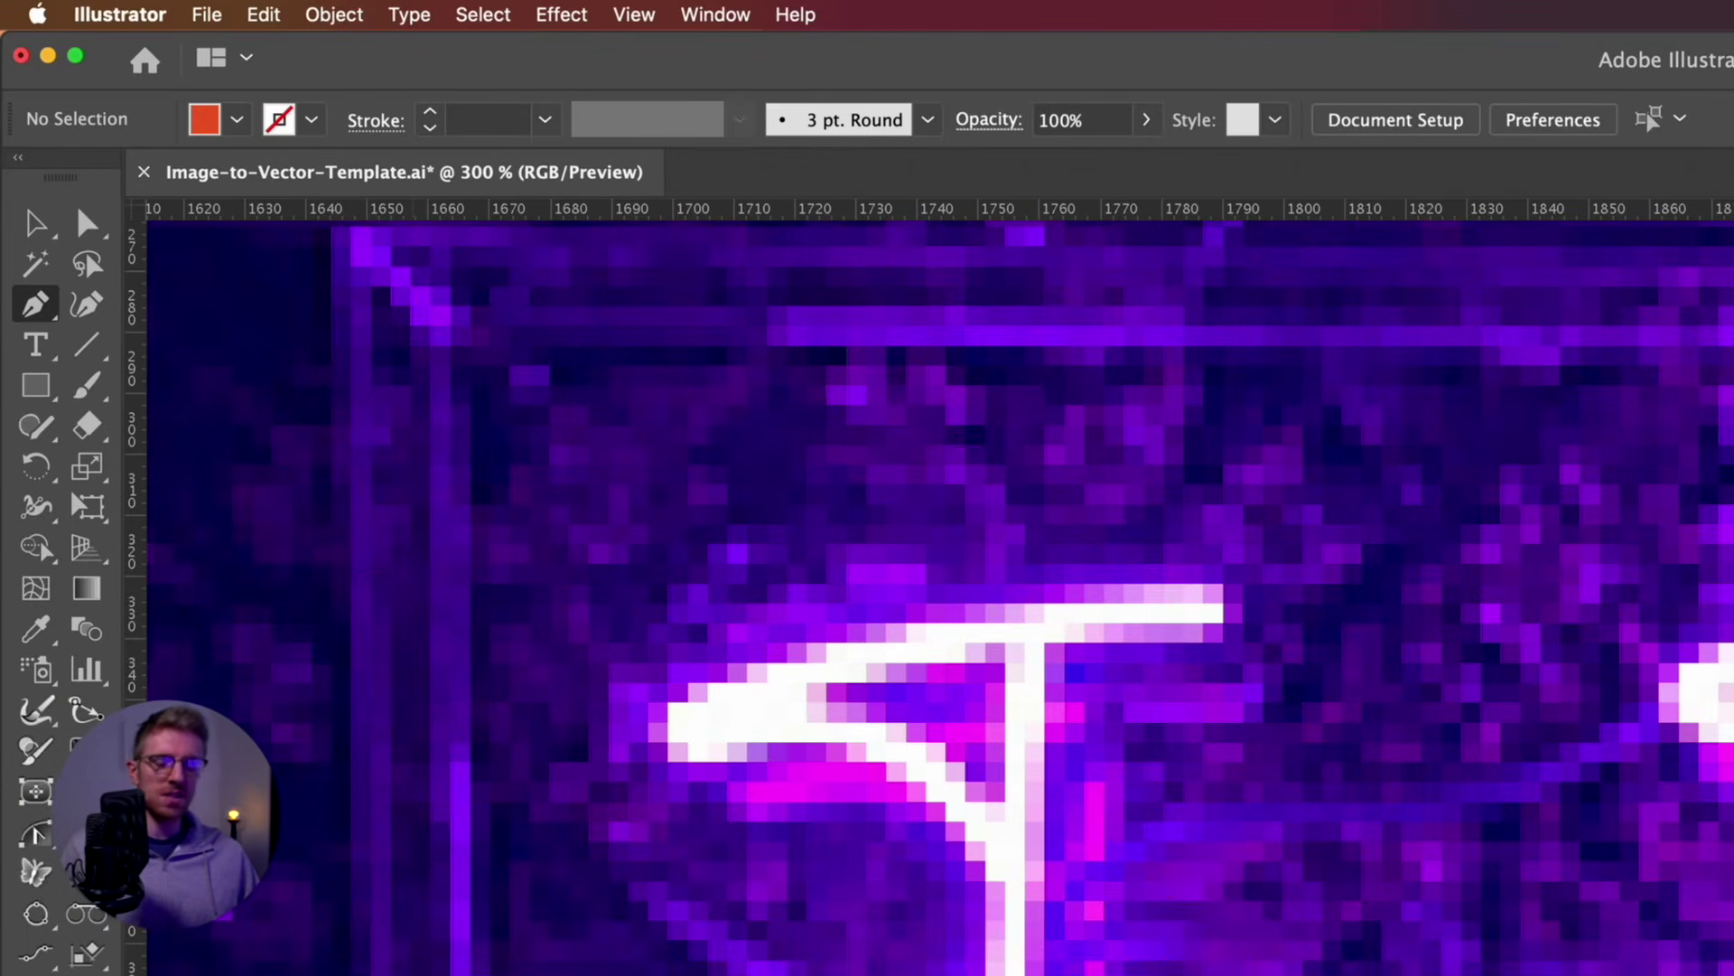
key("shift+x")
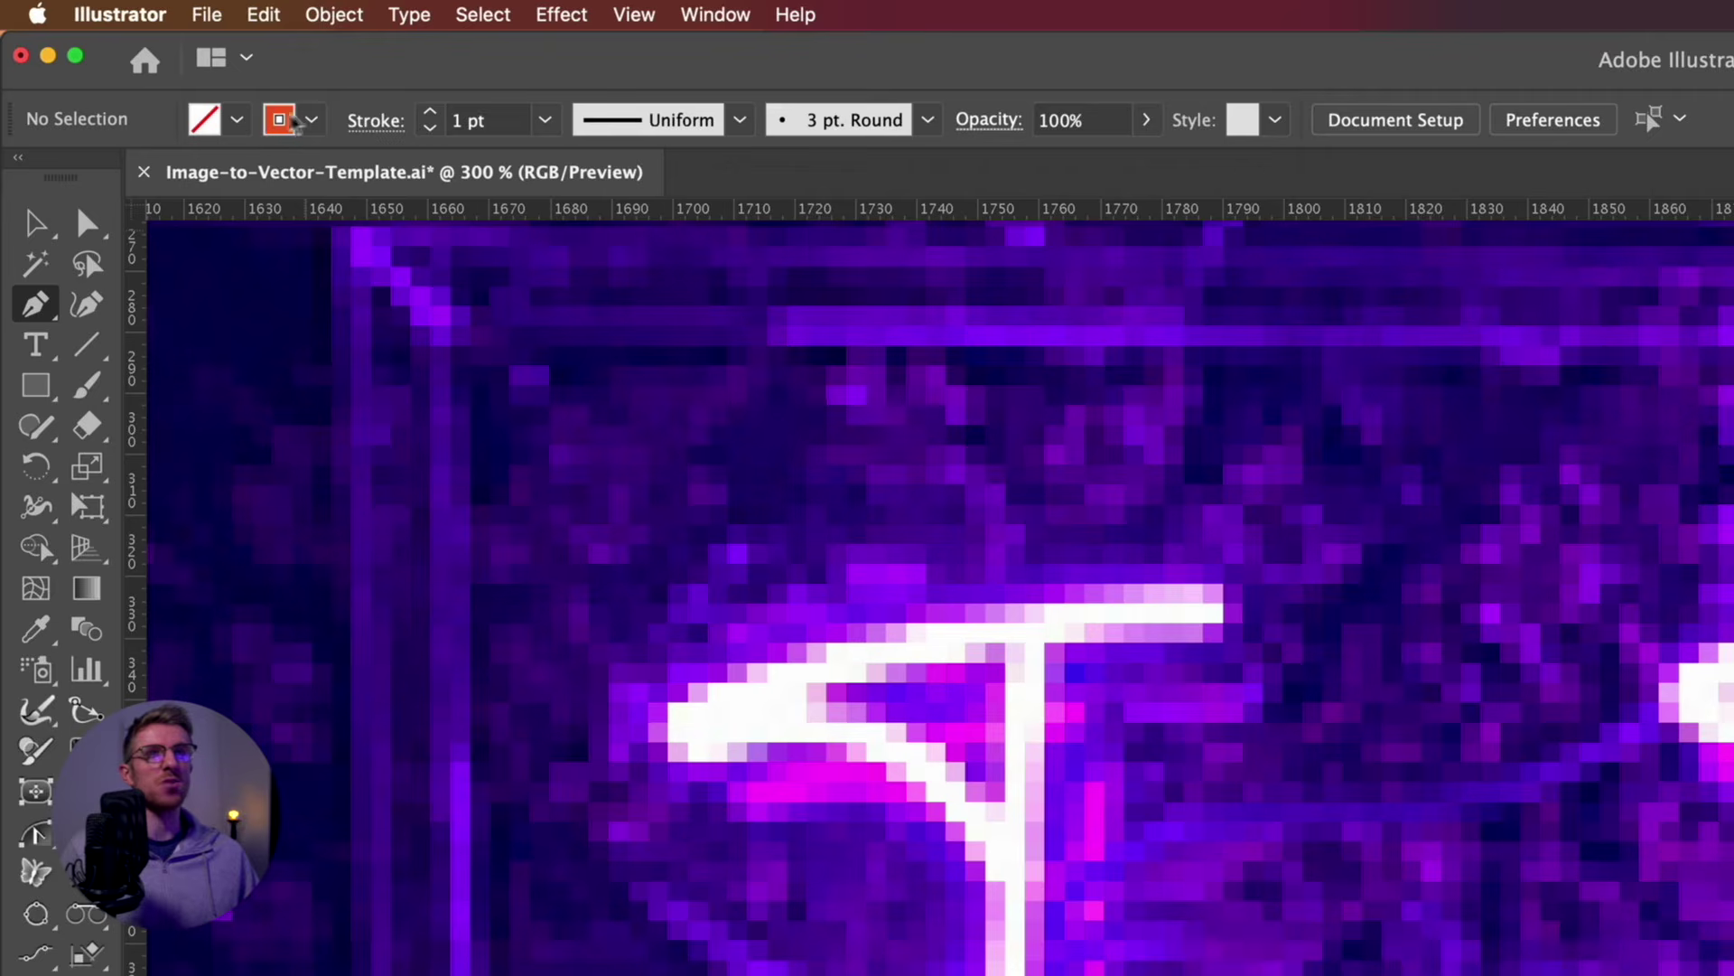
Set the stroke to a round cap, round corners and a 6 pt weight.
left_click(375, 120)
left_click(181, 206)
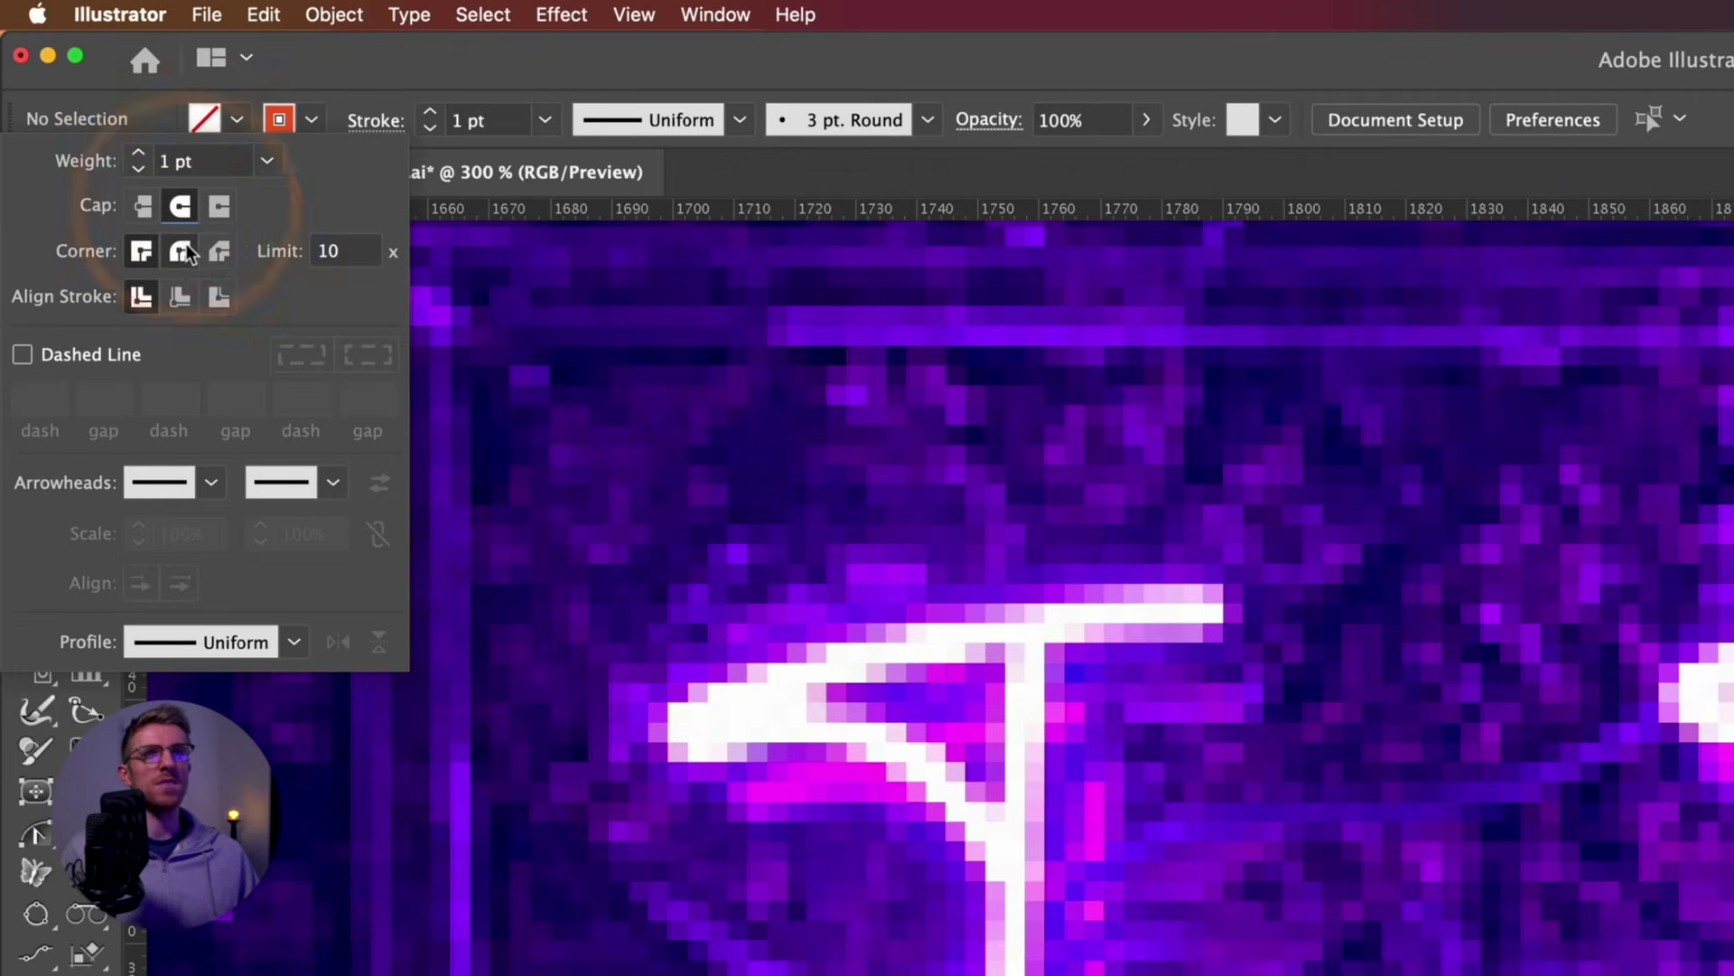
left_click(185, 252)
left_click(432, 111)
left_click(432, 112)
left_click(431, 111)
left_click(432, 111)
left_click(432, 111)
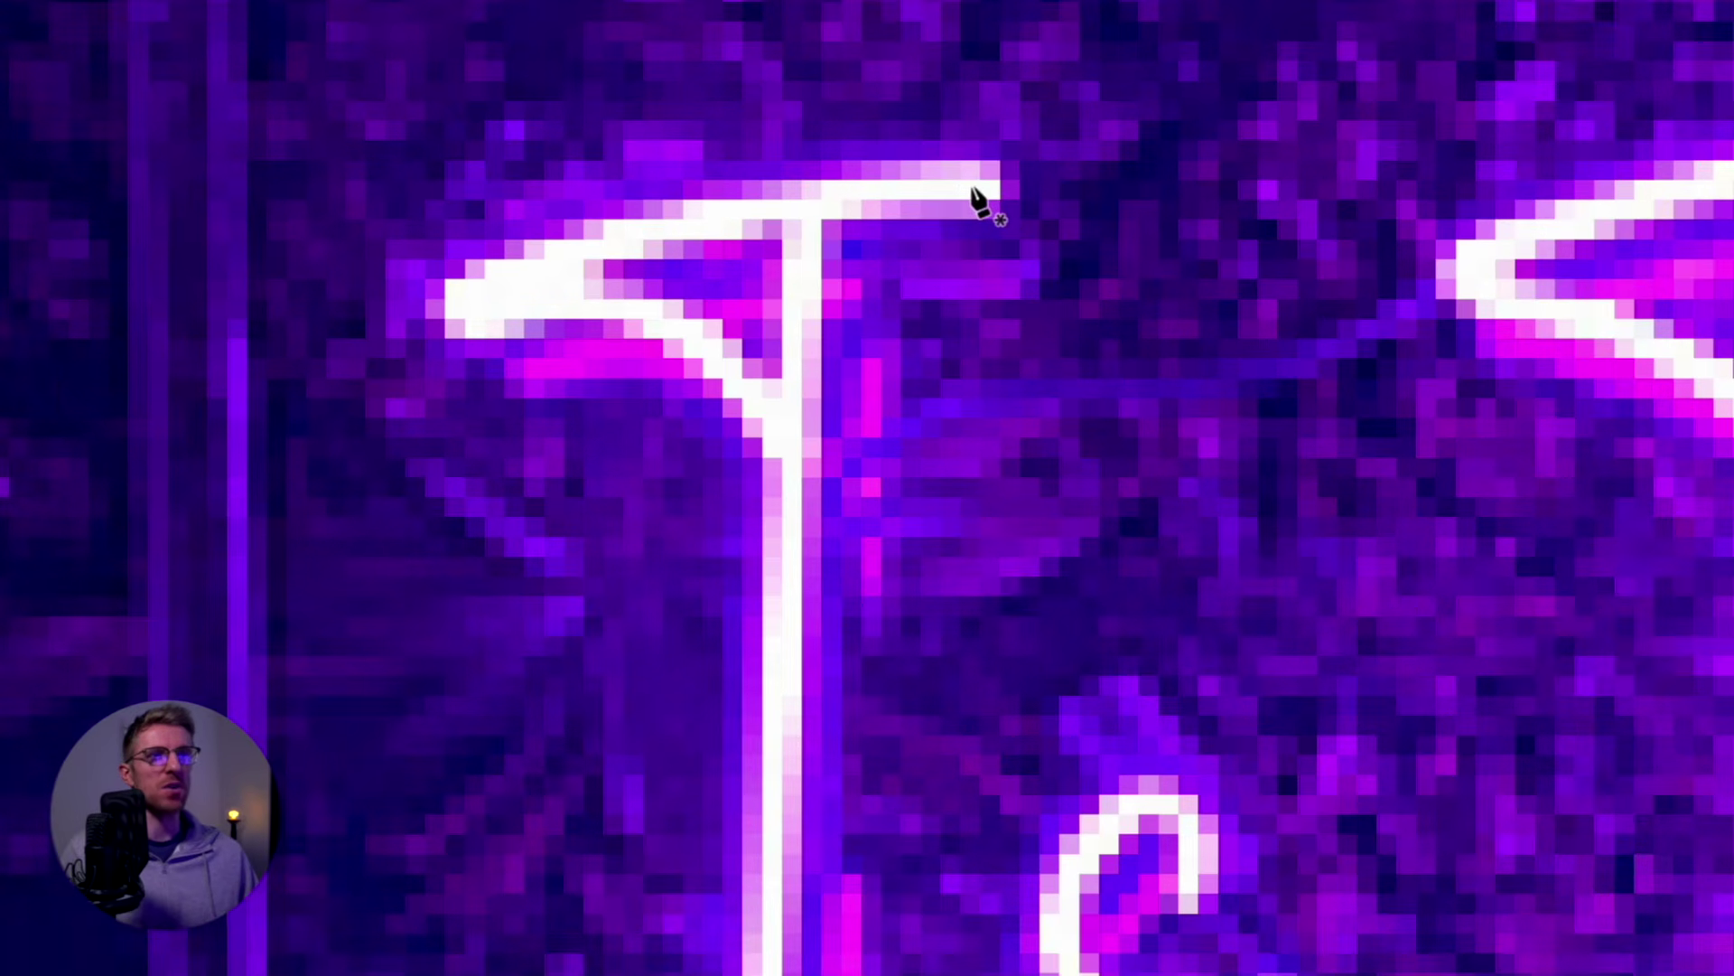
Trace the curved top stroke of the letter I in the pixelated neon sign with the Pen tool, down to its stem.
left_click(971, 187)
mouse_move(481, 298)
left_mouse_down()
mouse_move(295, 391)
mouse_move(658, 301)
mouse_move(585, 308)
mouse_move(575, 287)
left_mouse_up()
mouse_move(789, 466)
left_mouse_down()
mouse_move(789, 573)
mouse_move(824, 620)
left_mouse_up()
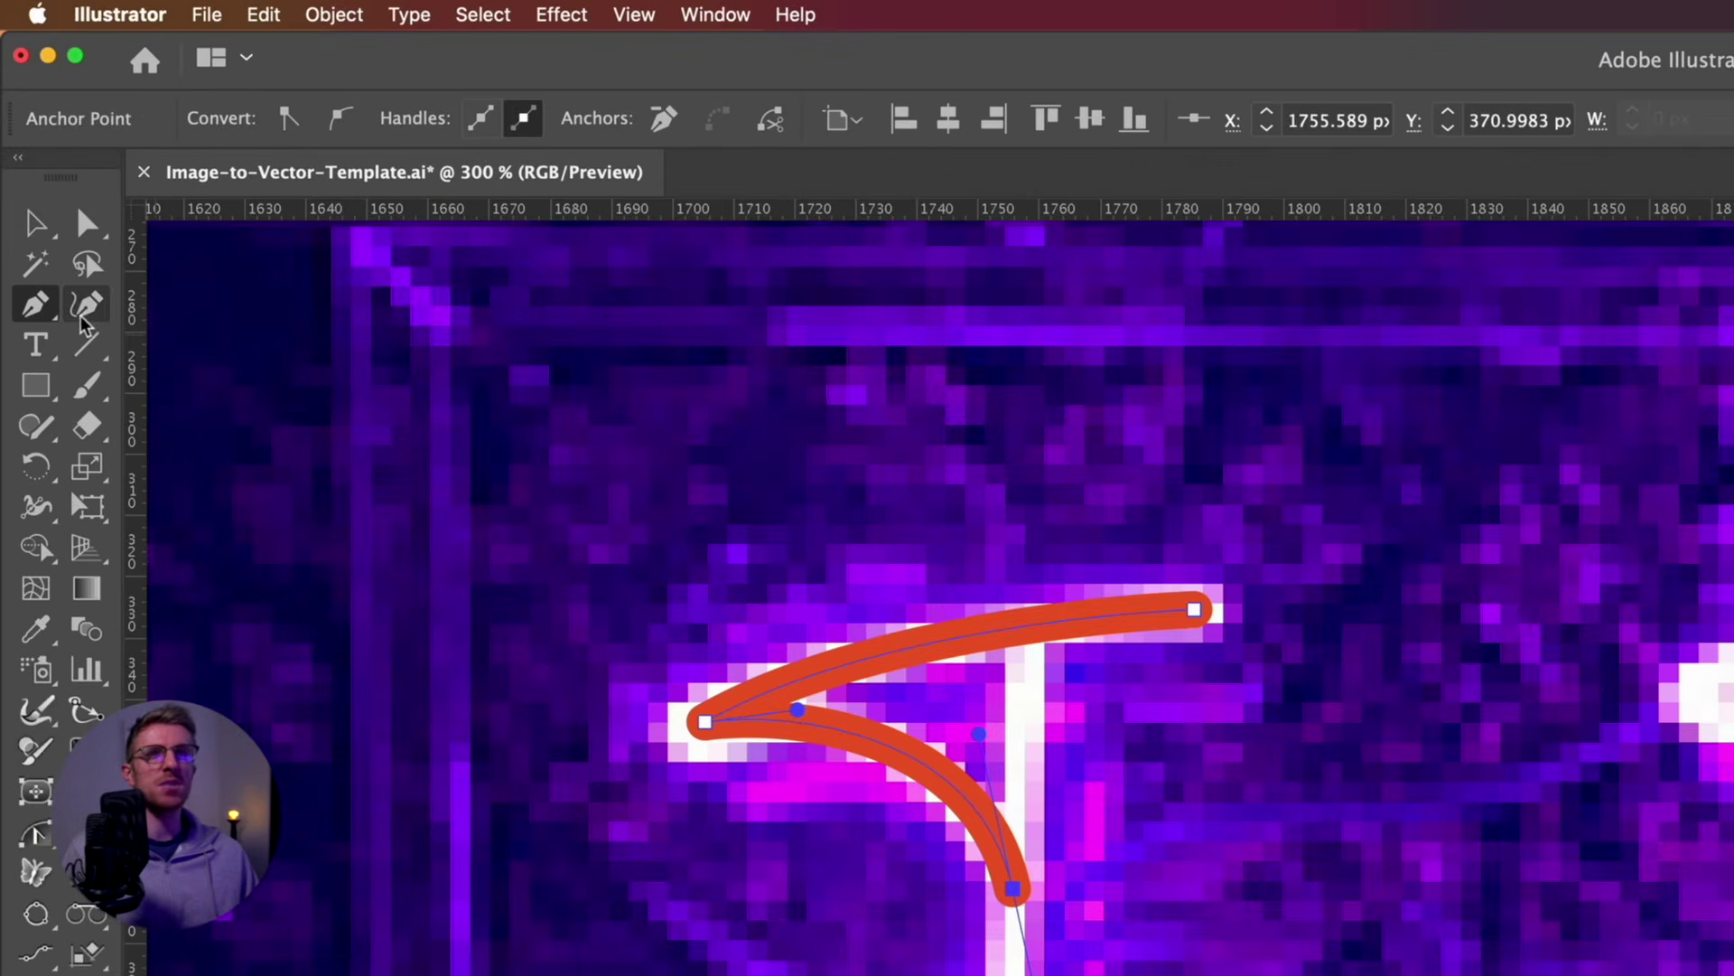
Trace the curved top stroke of the T in "This" with the Curvature tool, down to the stem.
left_click(84, 312)
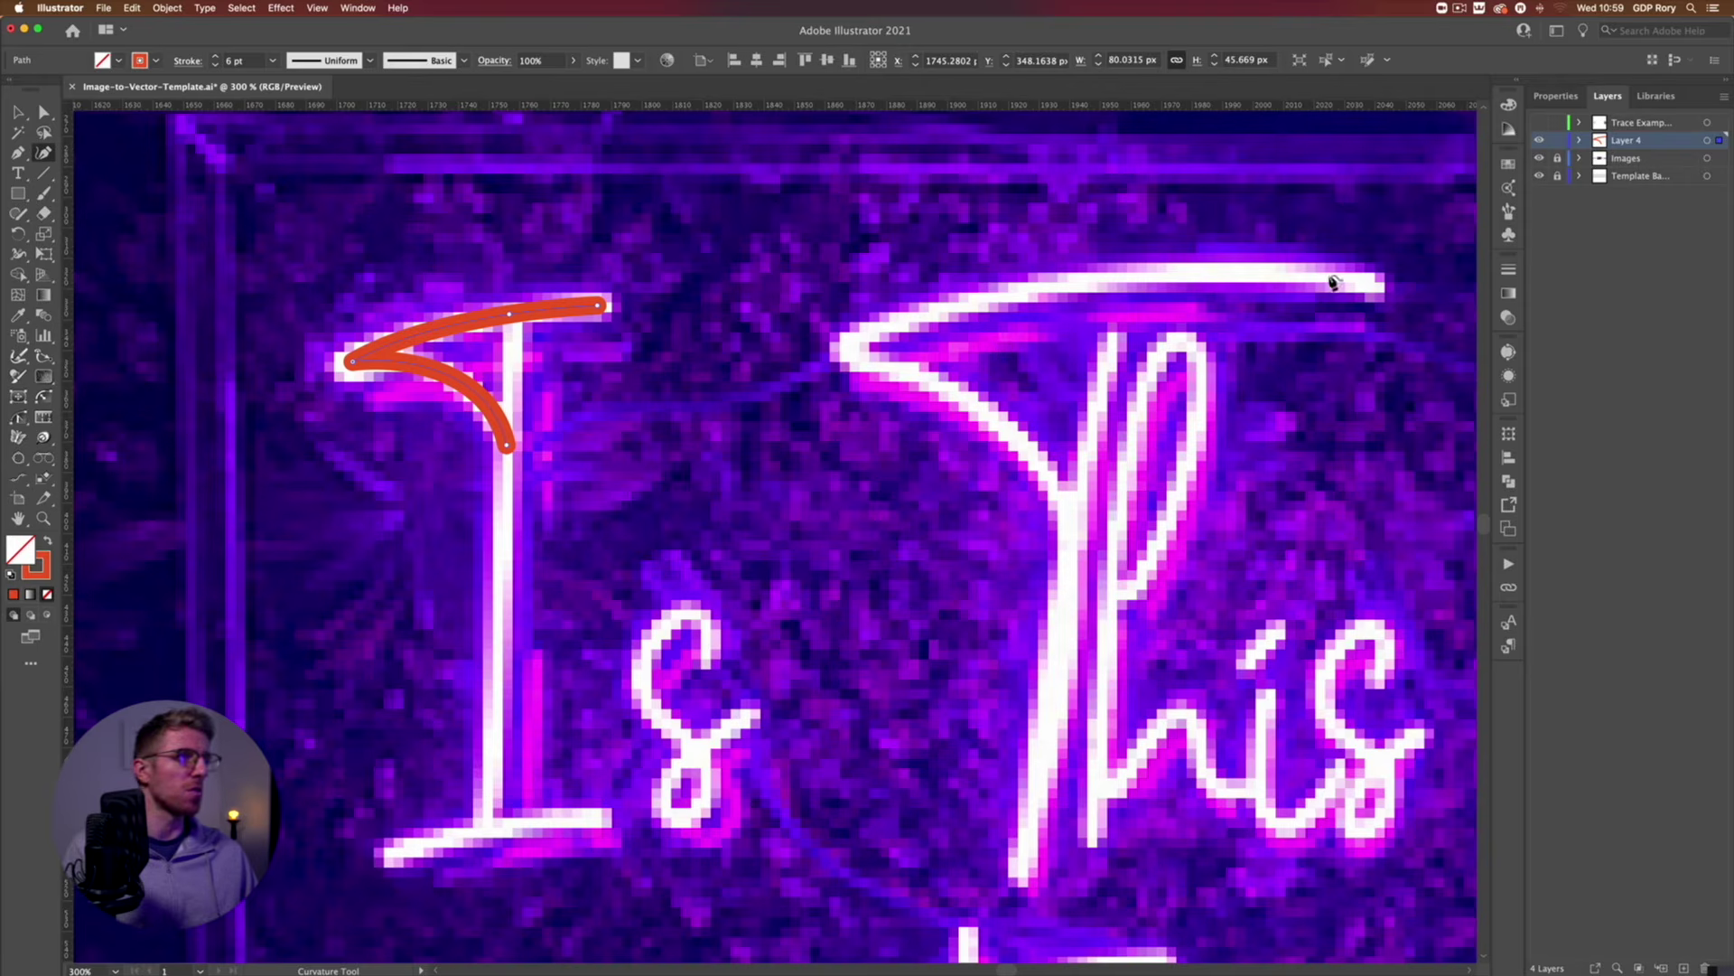
left_click_drag(1284, 292, 1036, 302)
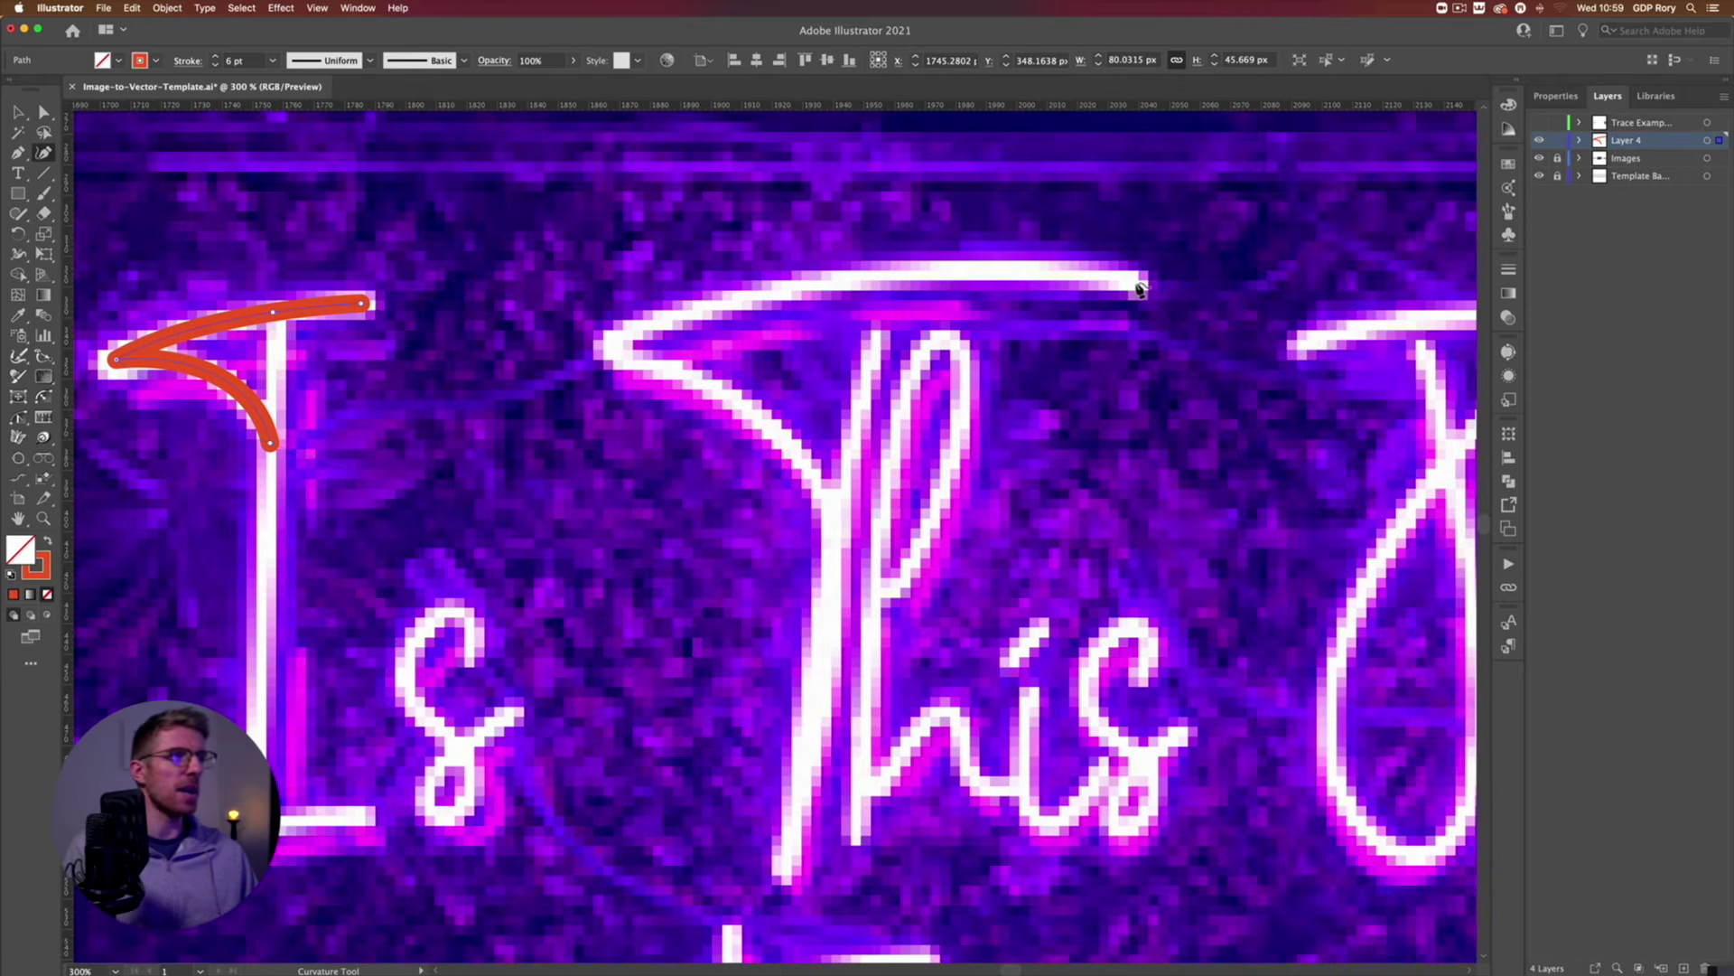
left_click(1350, 145)
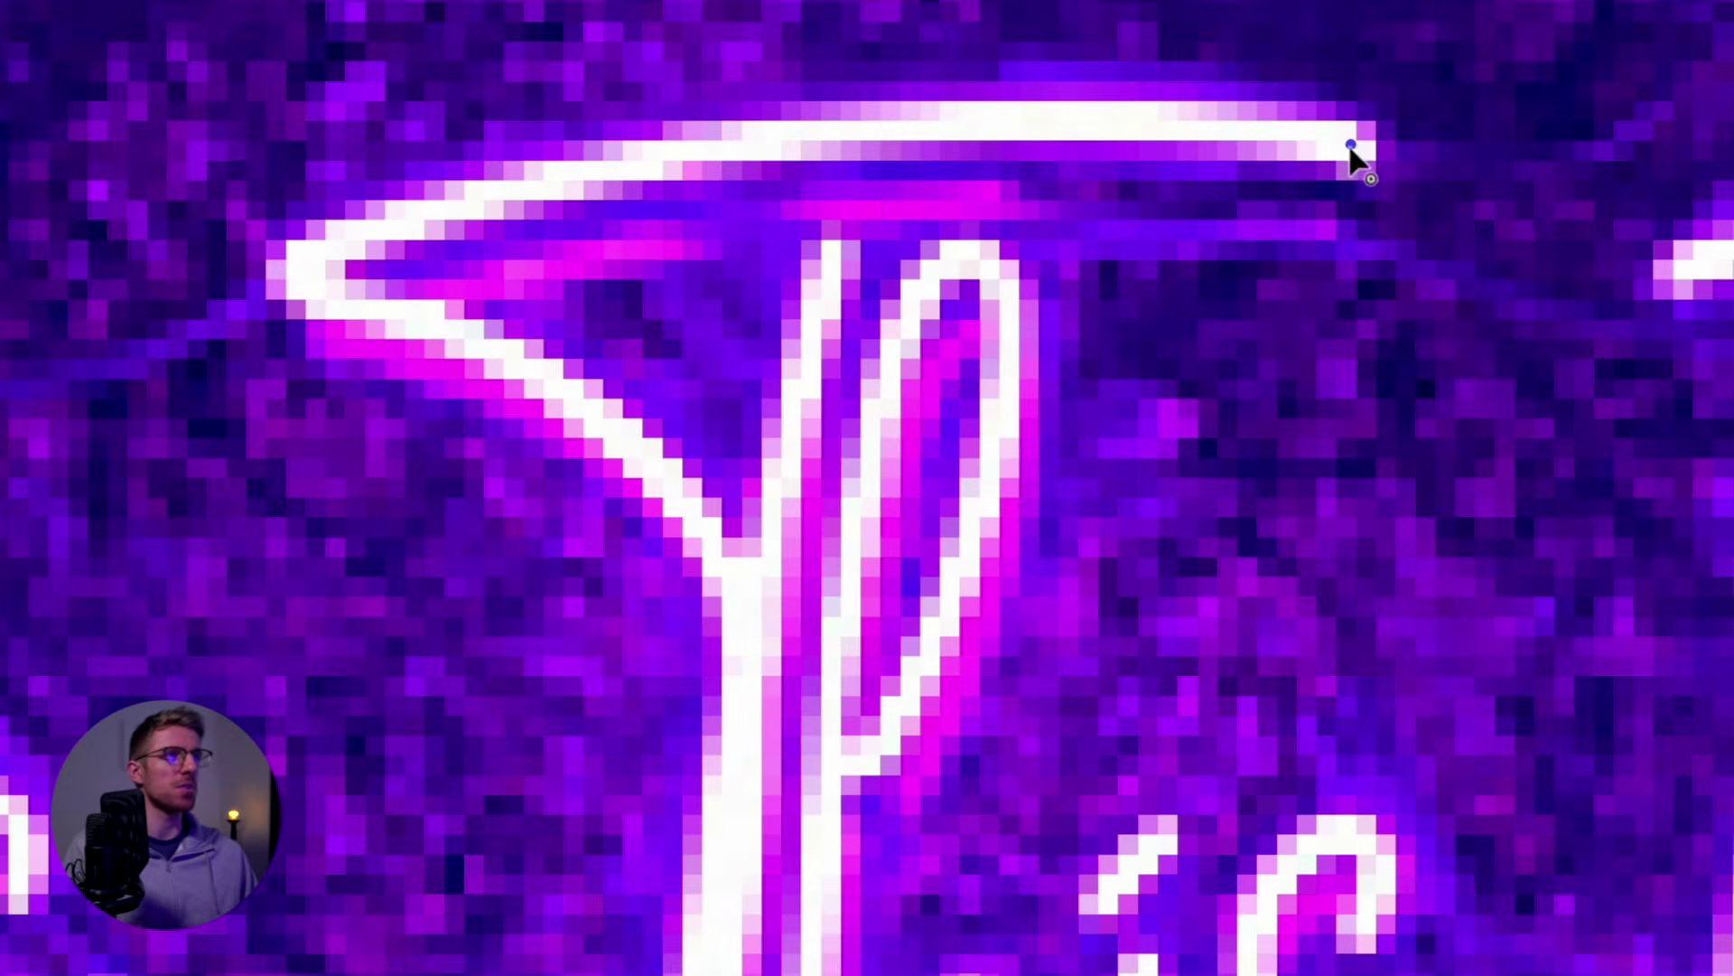
left_click(790, 132)
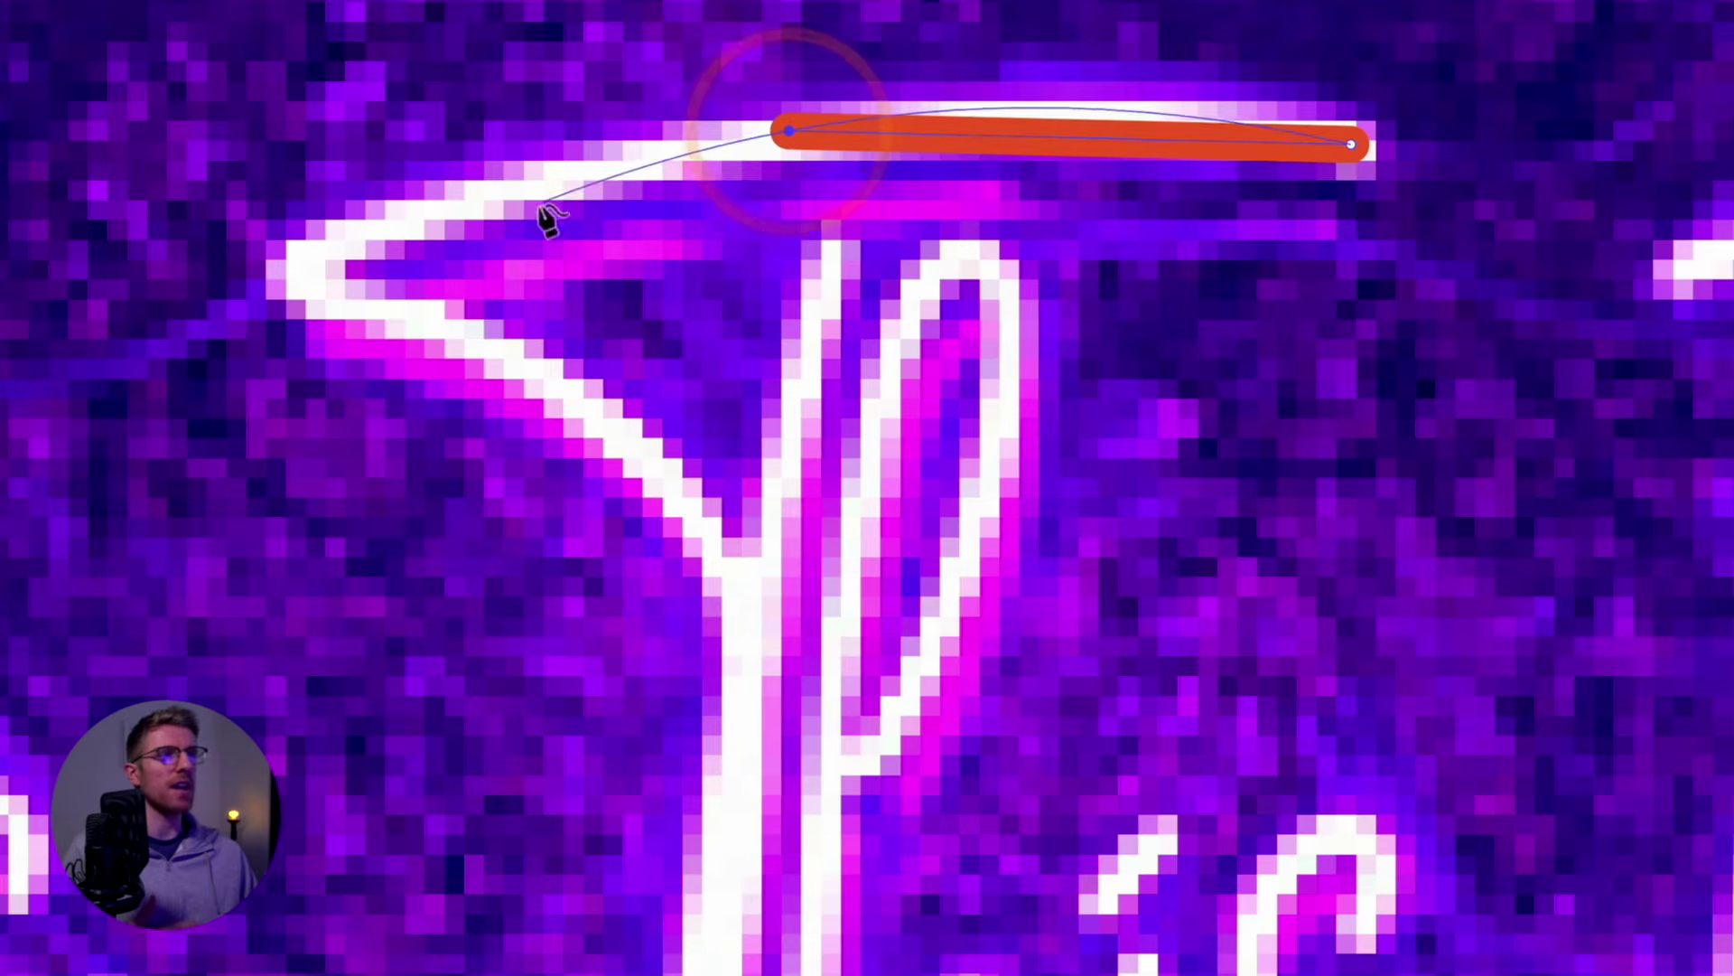
left_click(303, 267)
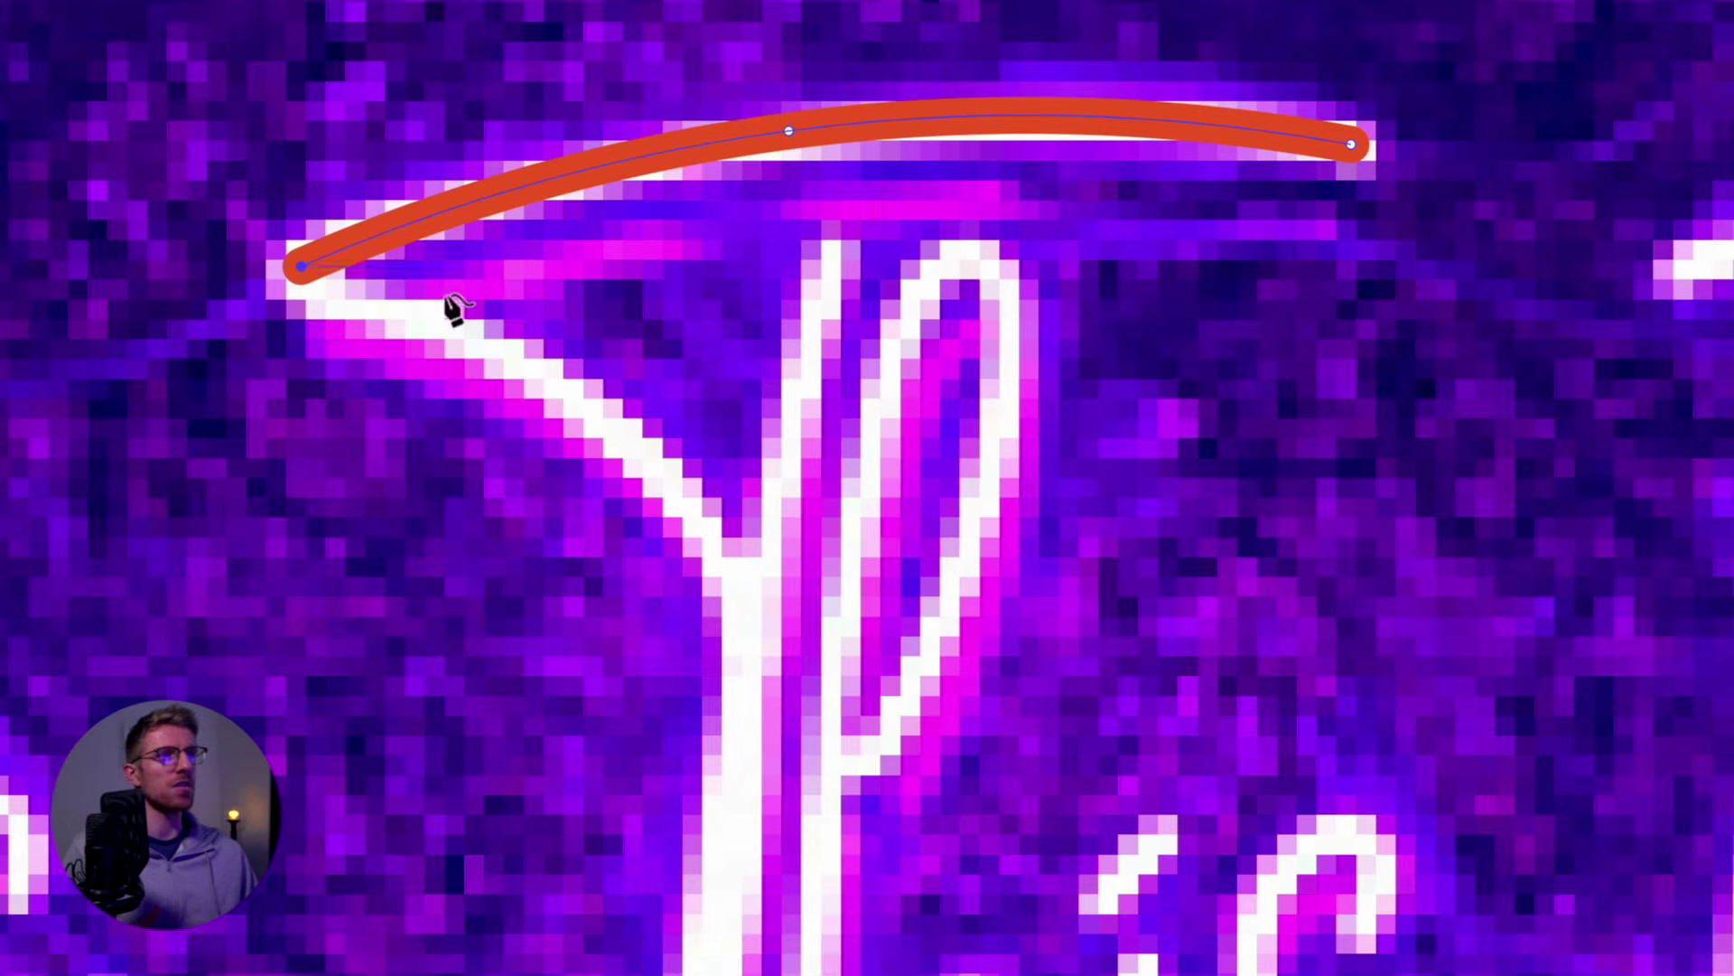
left_click(550, 377)
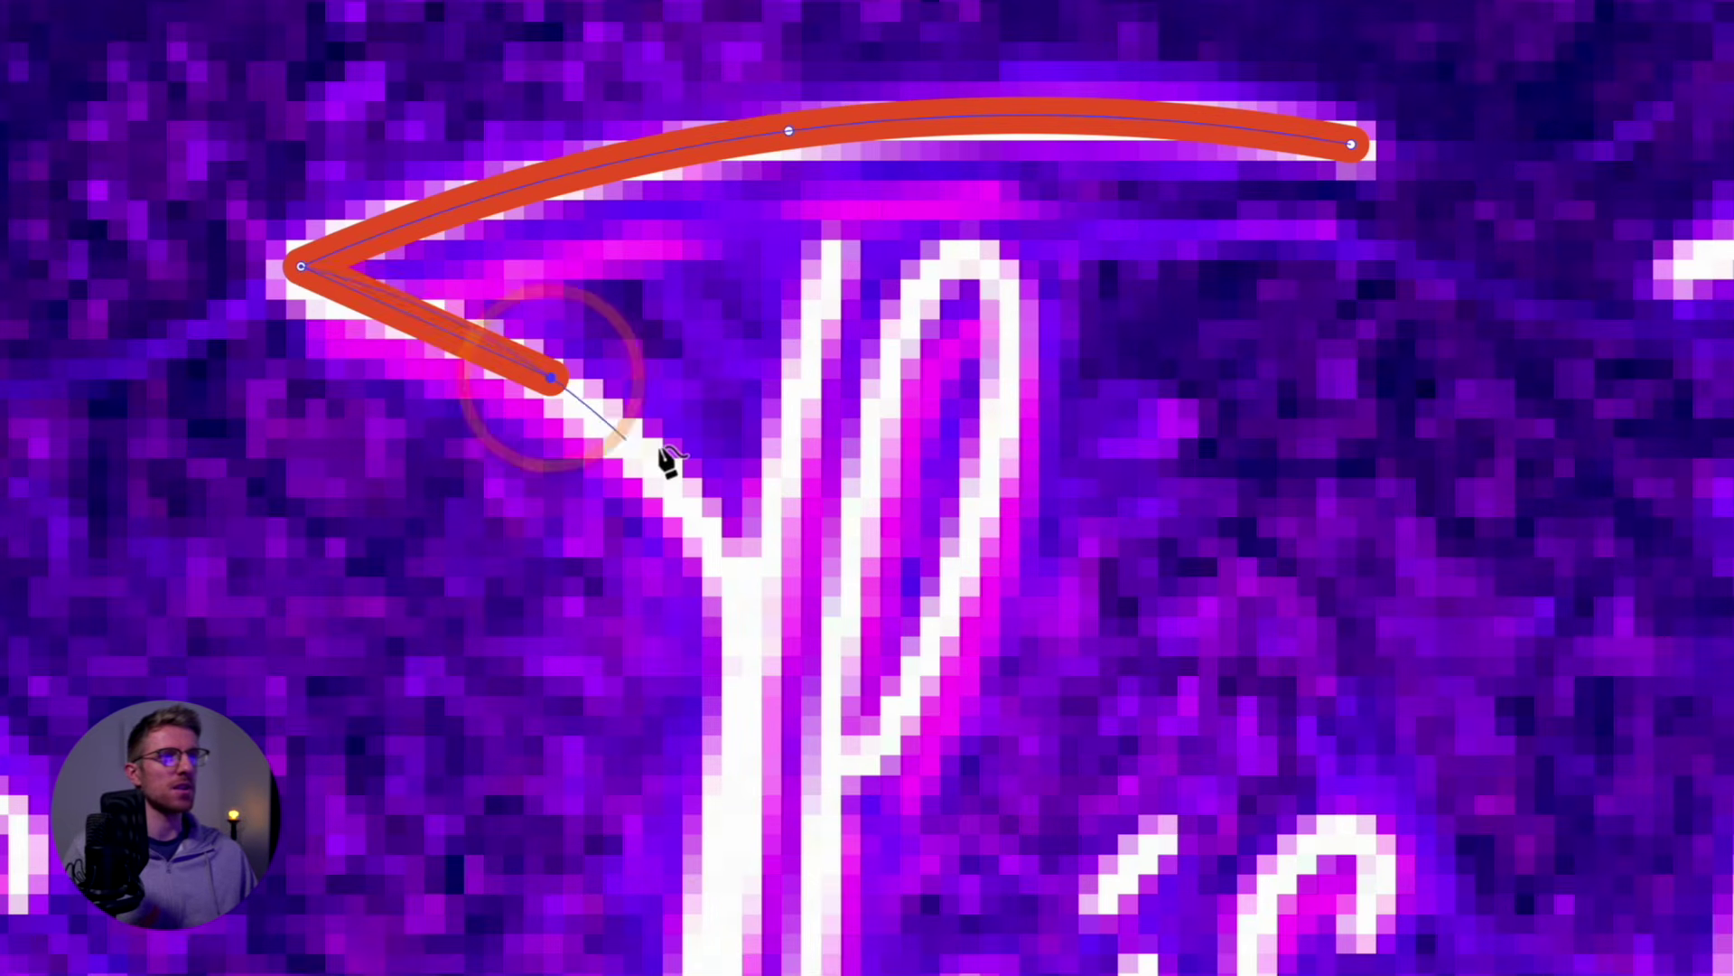
left_click(752, 623)
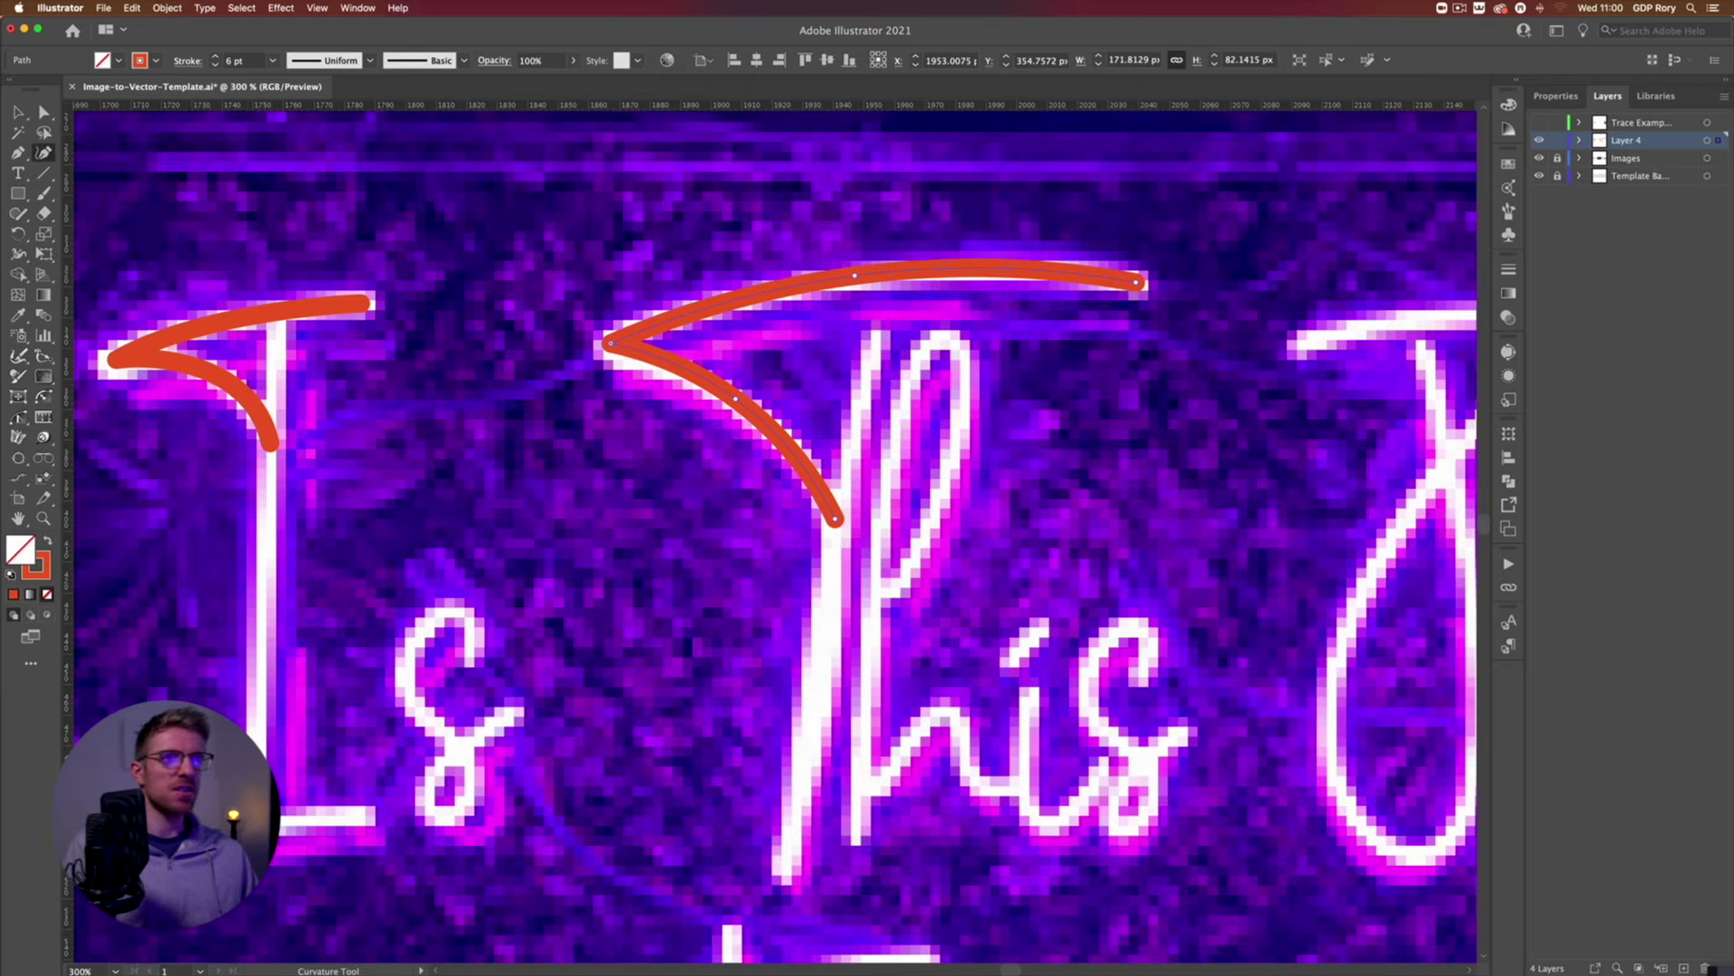
Delete the two red traced strokes over the I and the T.
left_click(17, 111)
left_click_drag(232, 232, 682, 390)
key("Delete")
Show the trace example layer with the finished orange lettering and hide the Images layer.
left_click(1637, 119)
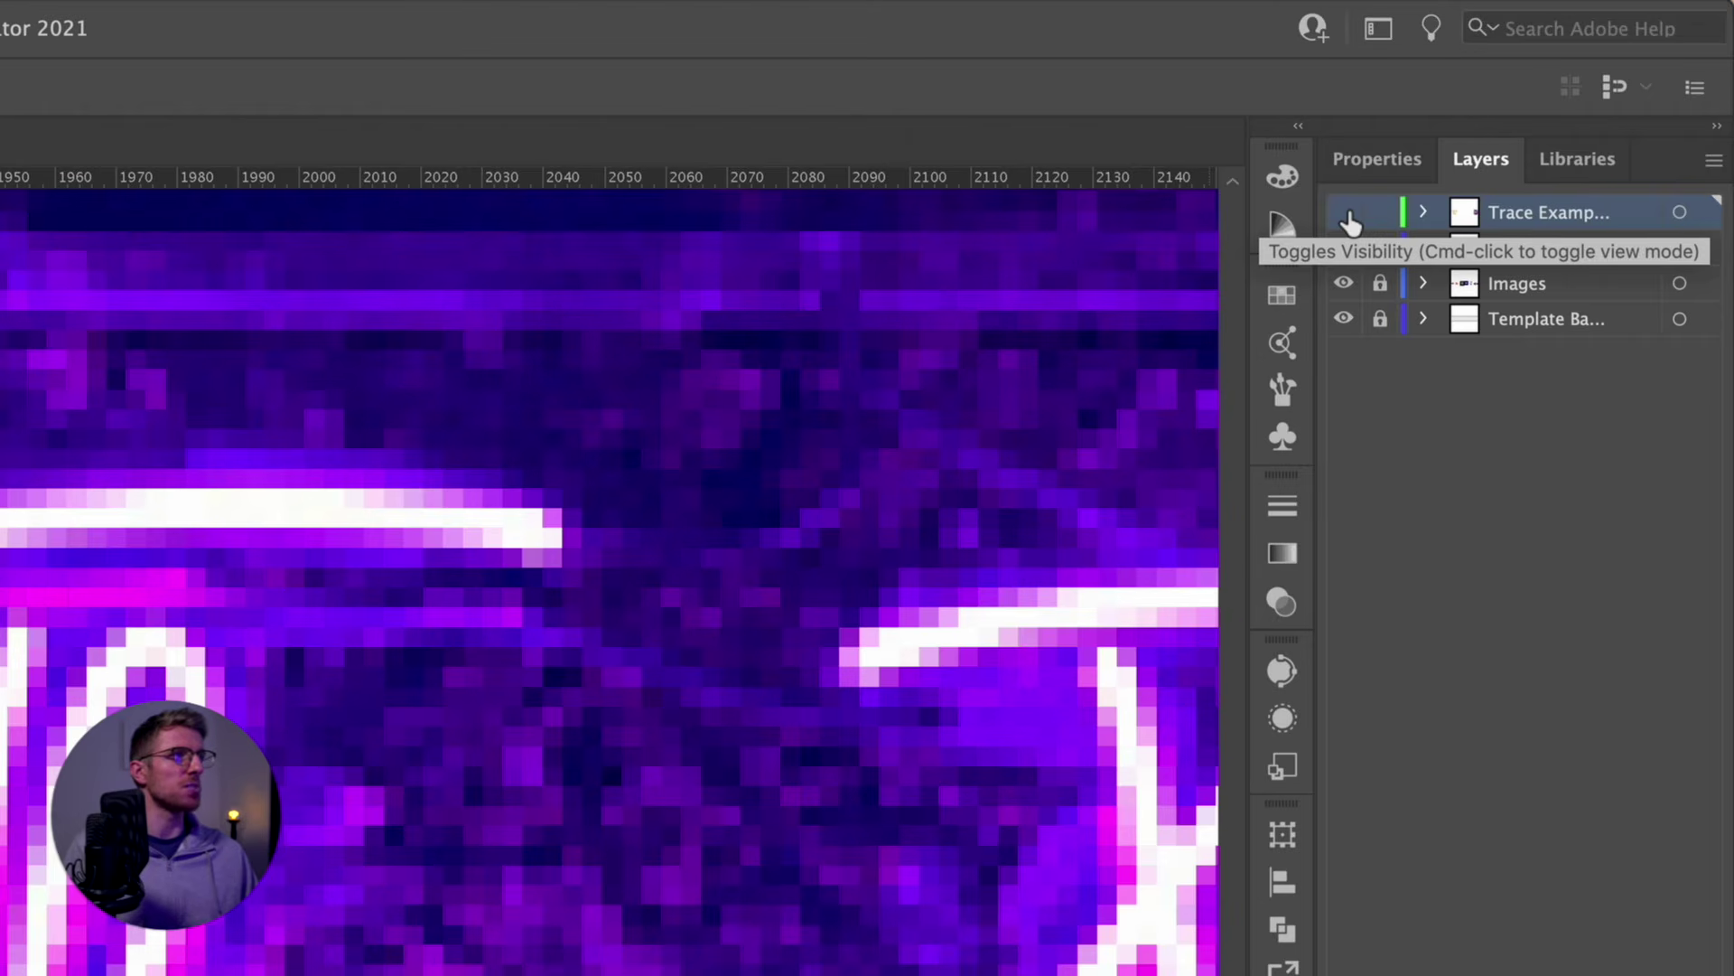
left_click(1346, 215)
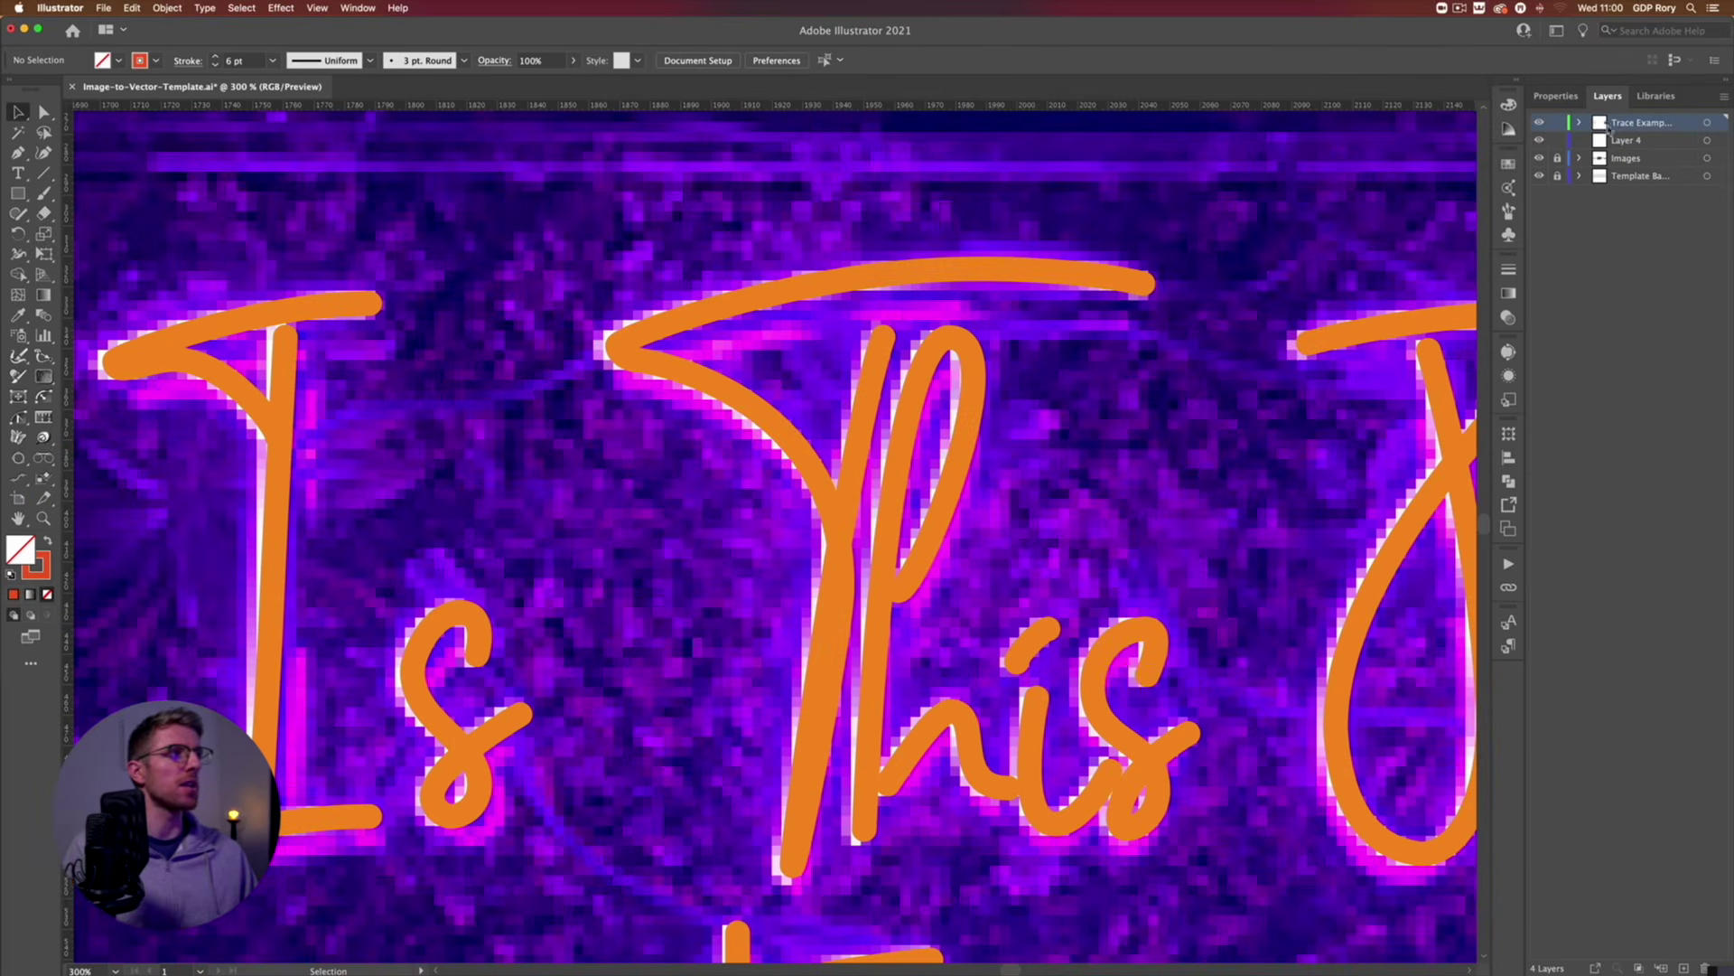
key("super+minus")
key("super+minus")
key("super+minus")
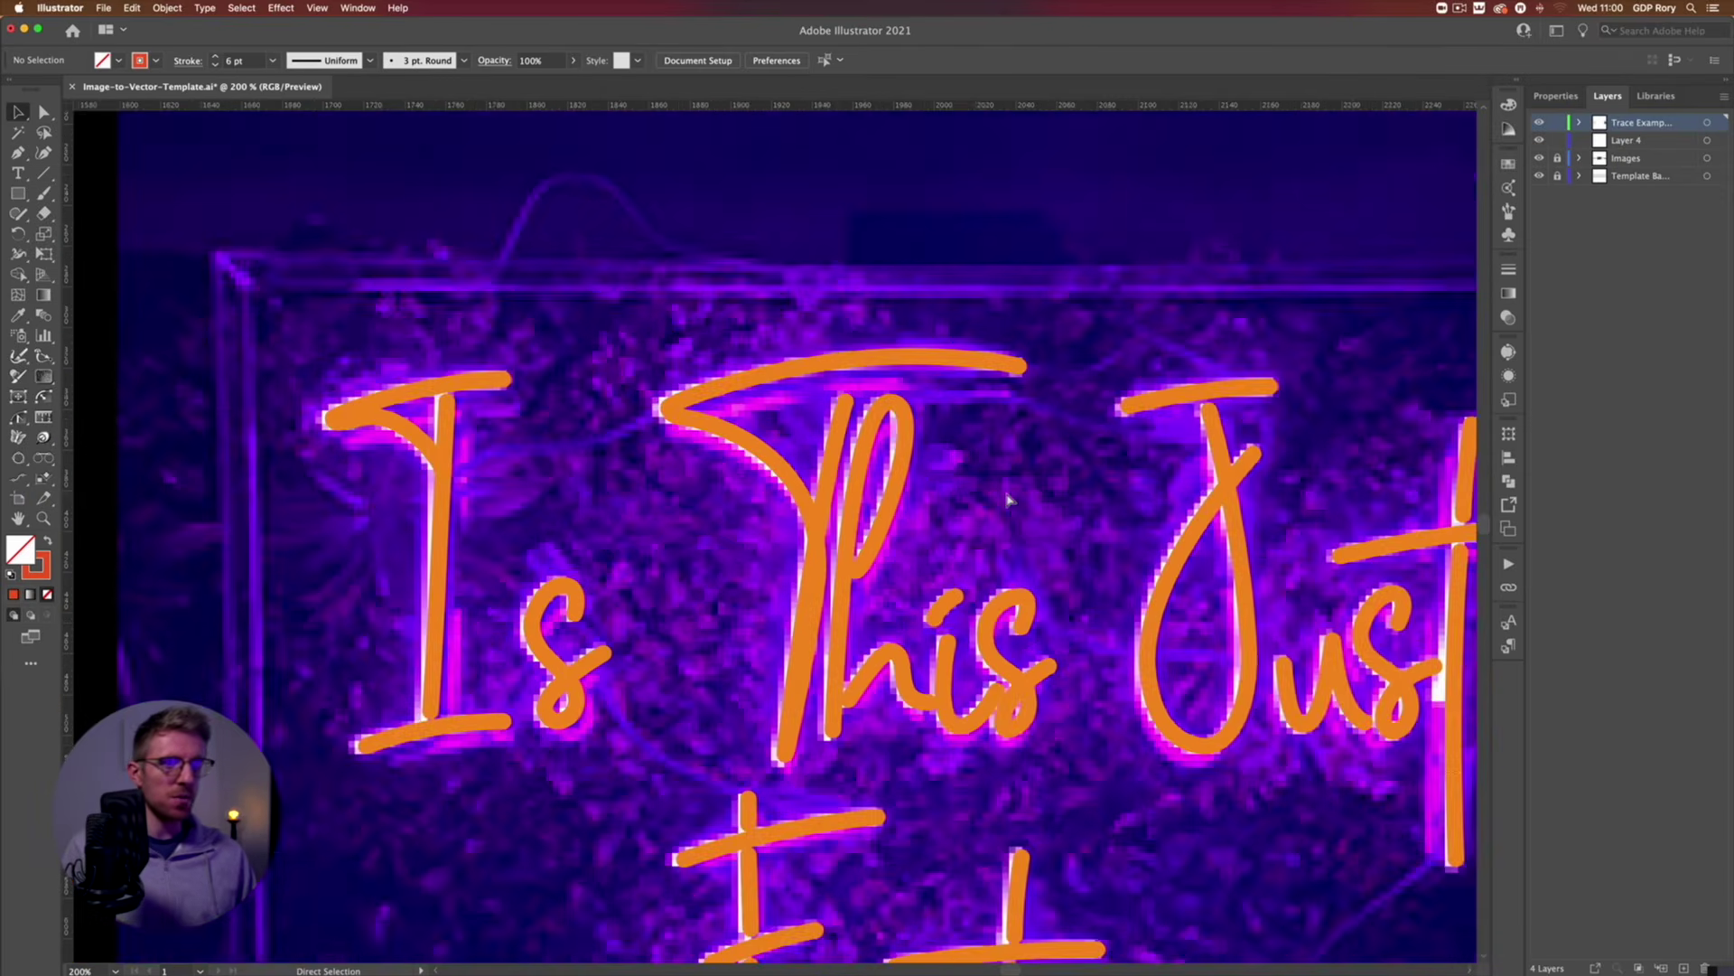
left_click_drag(851, 706, 706, 598)
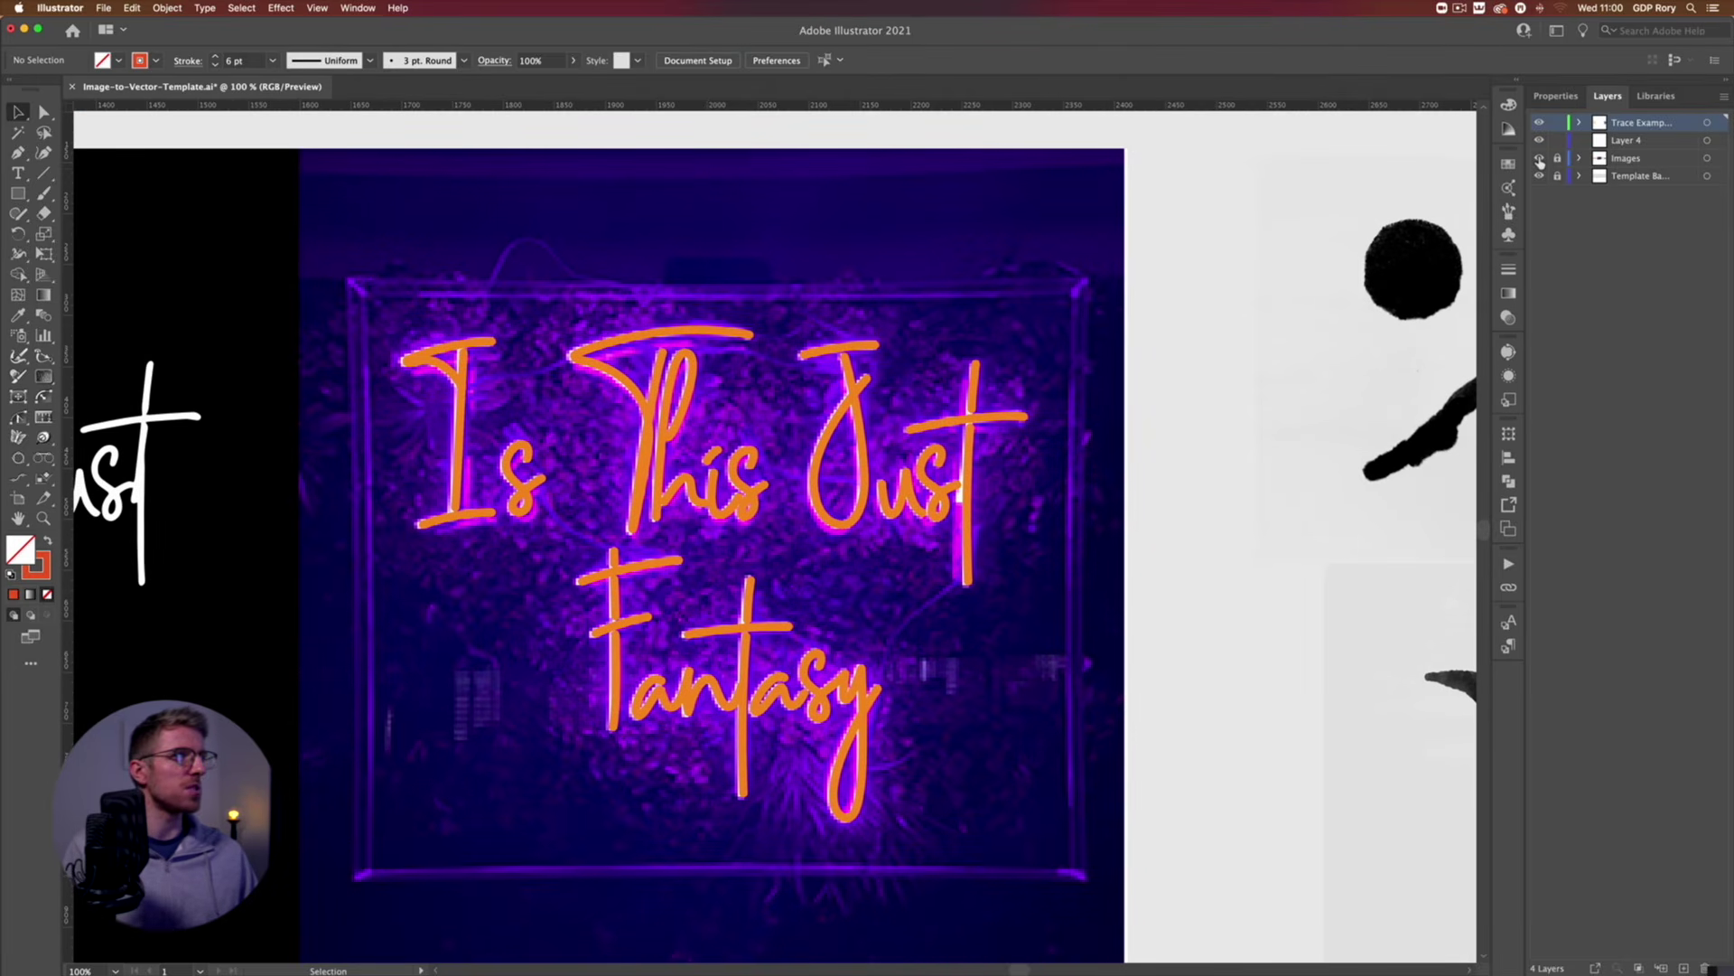
left_click(1539, 159)
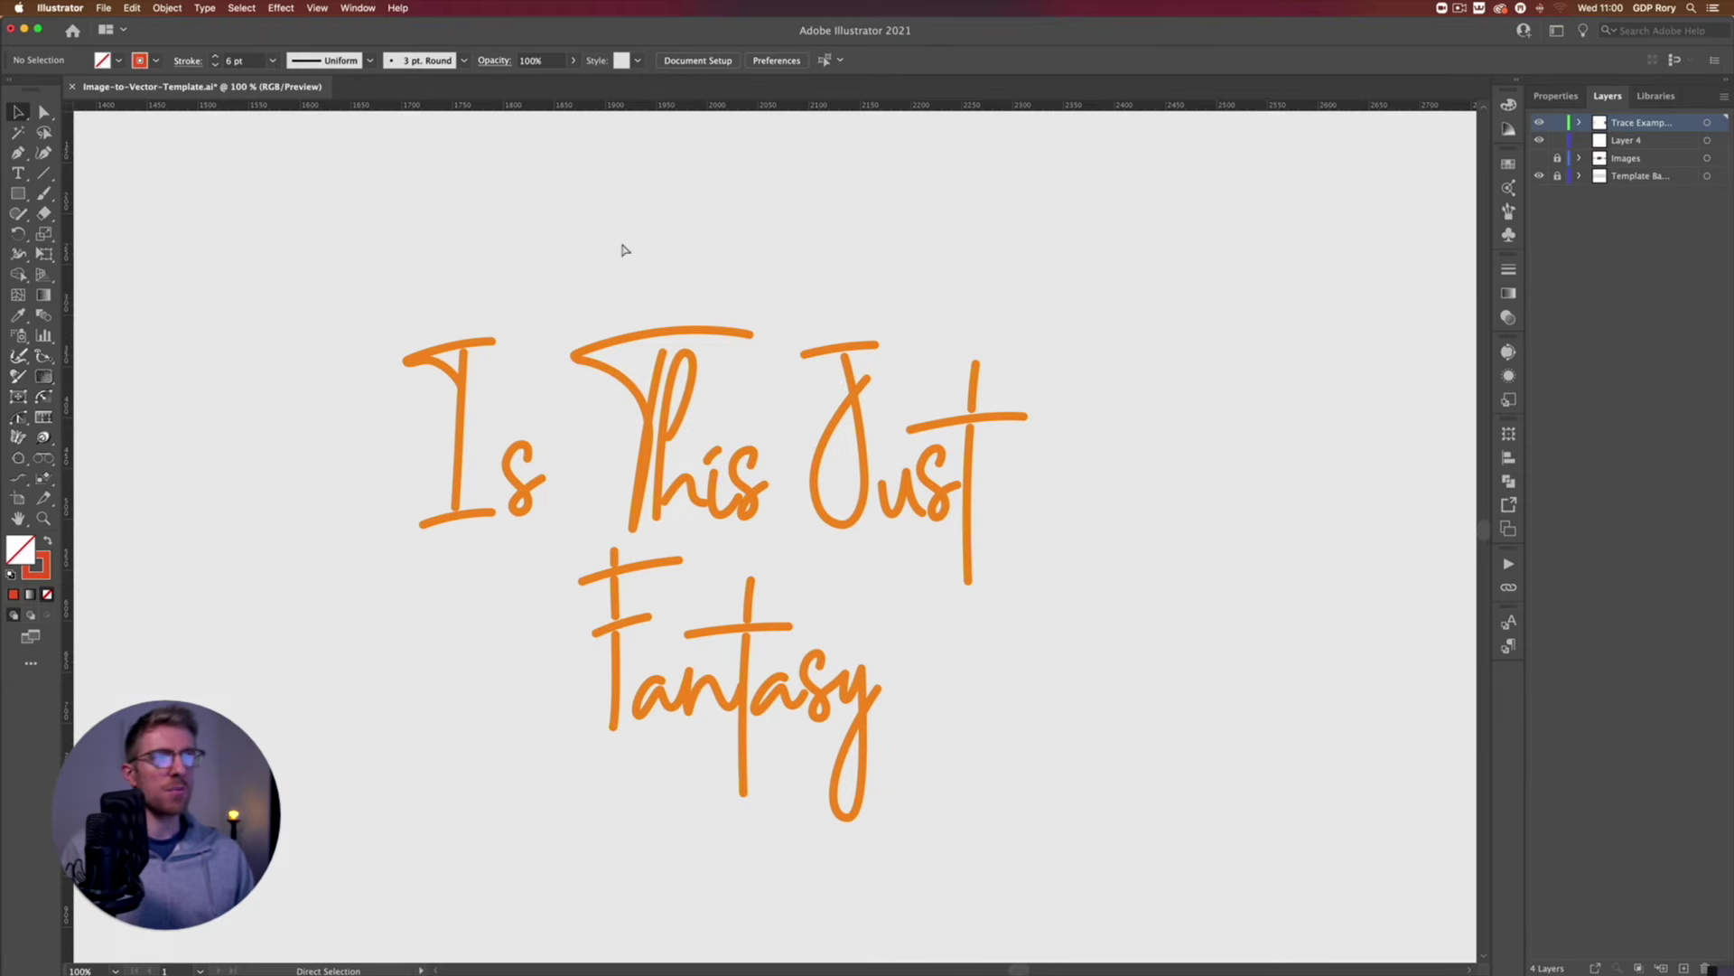
Switch to Outline view and select all paths of the "Is This Just Fantasy" lettering.
key("super+y")
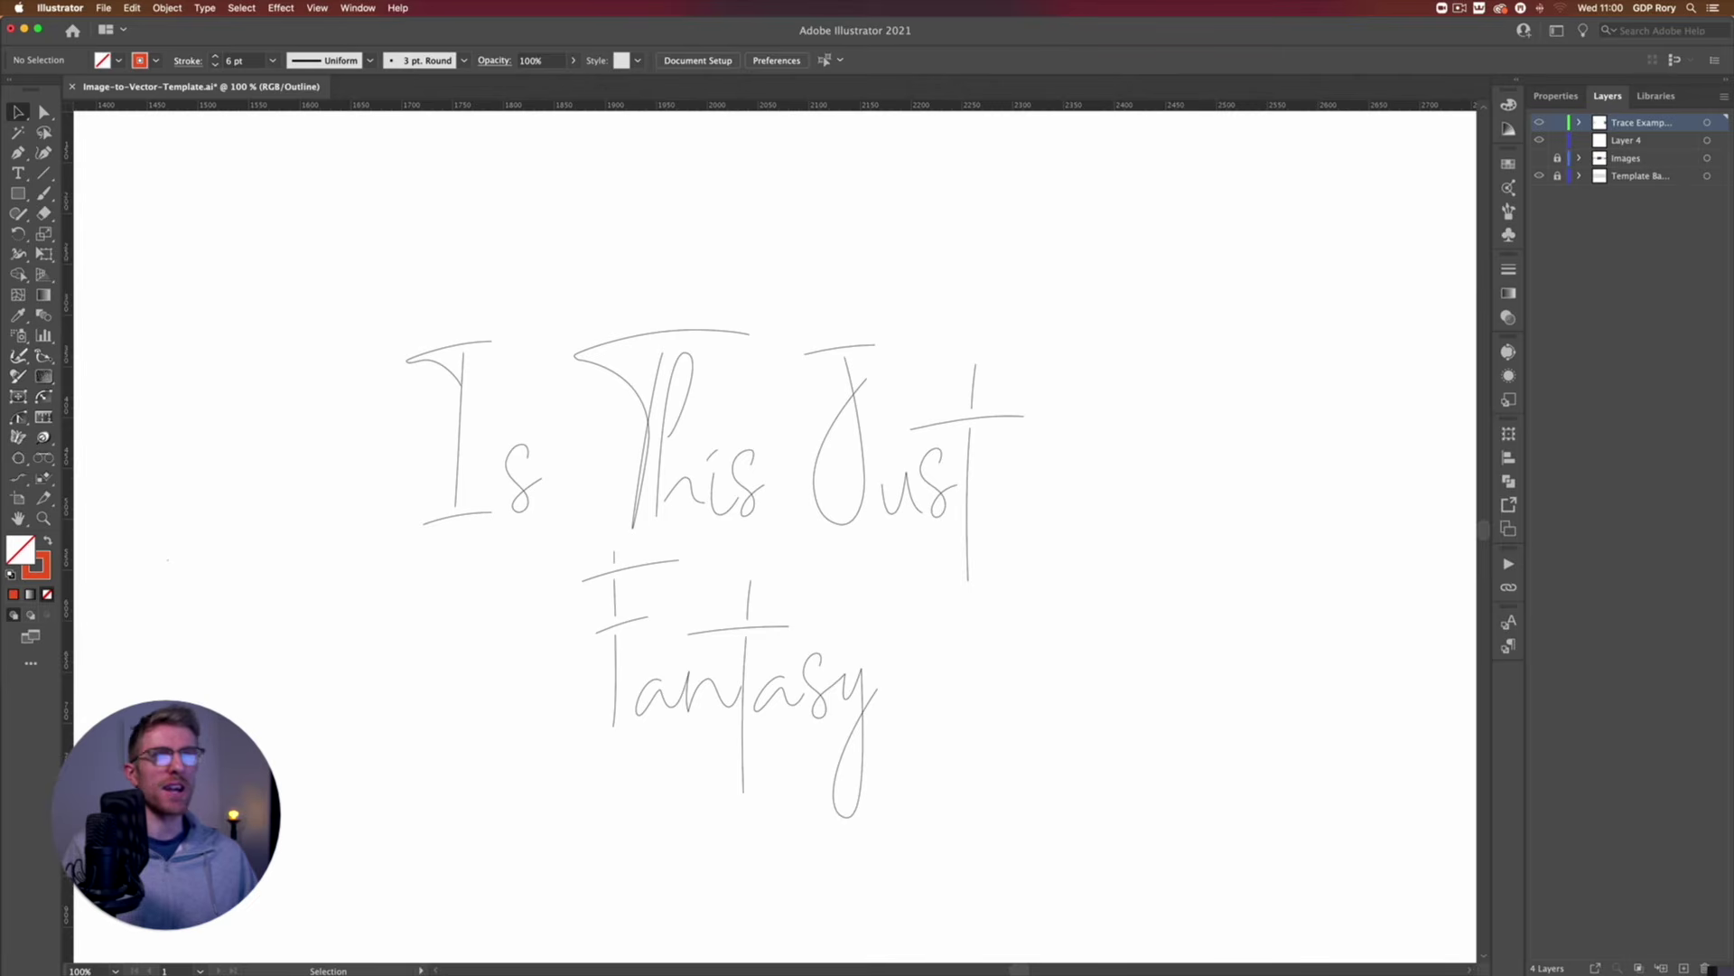
key("a")
left_click_drag(388, 288, 1088, 794)
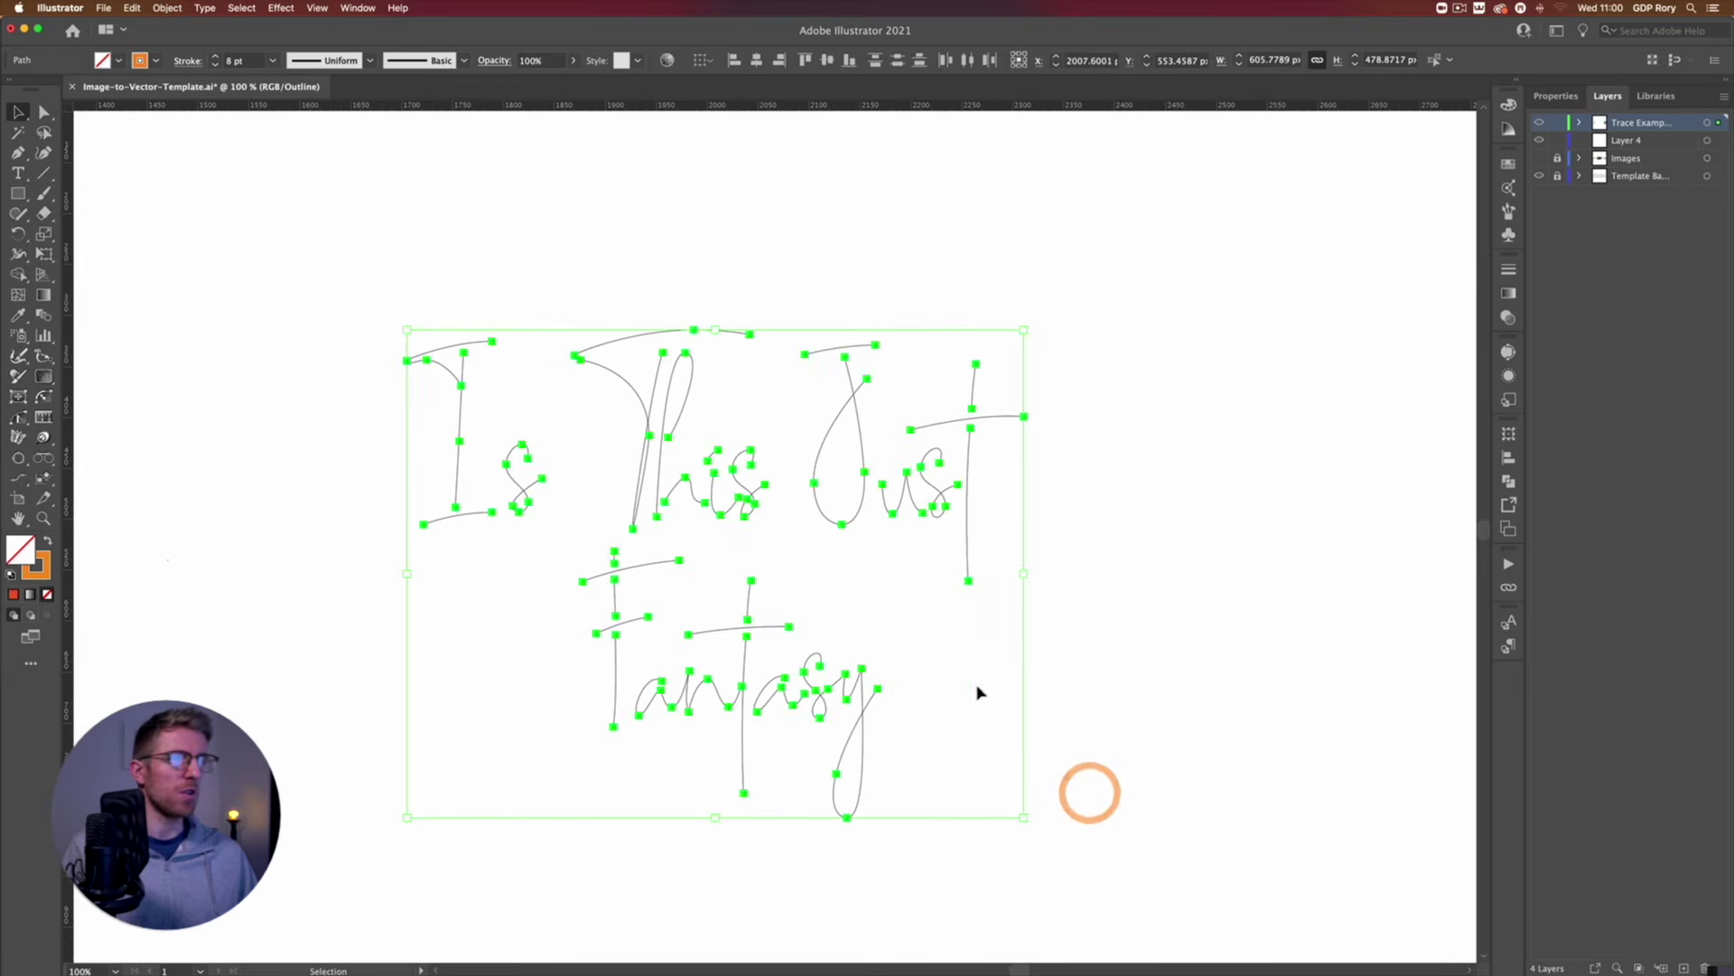
Examine the anchor points along the selected lettering paths, then restore the Preview view.
key("super+equal")
key("space")
left_click_drag(937, 620, 882, 604)
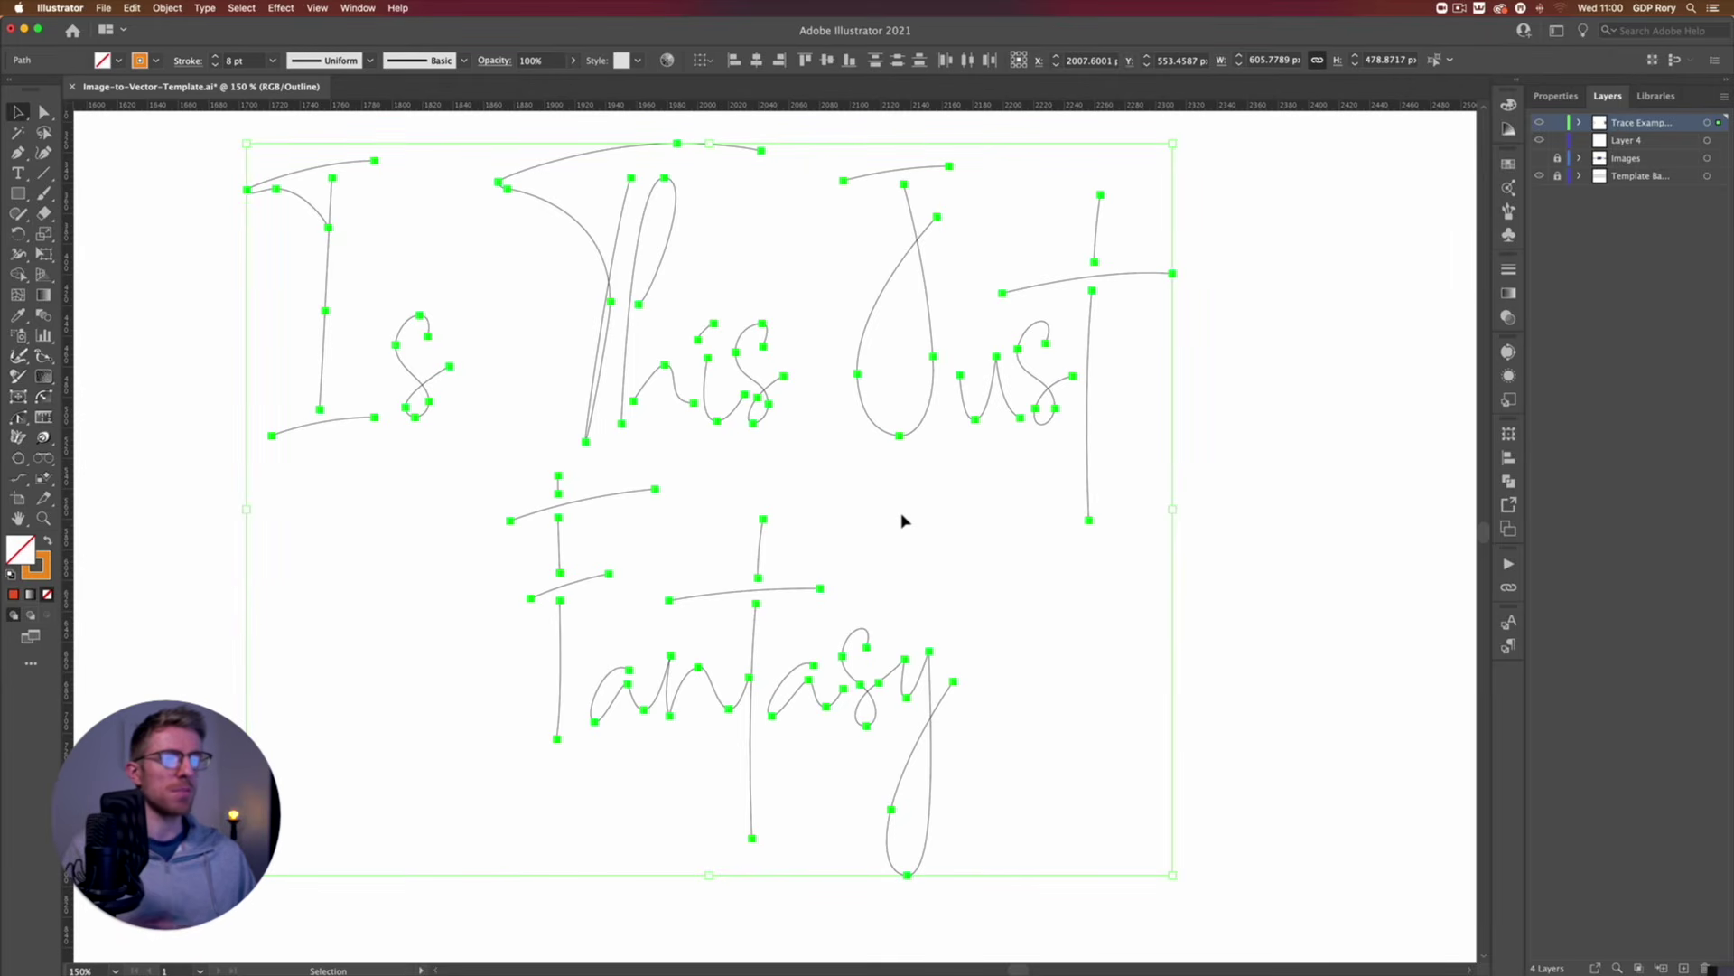
key("a")
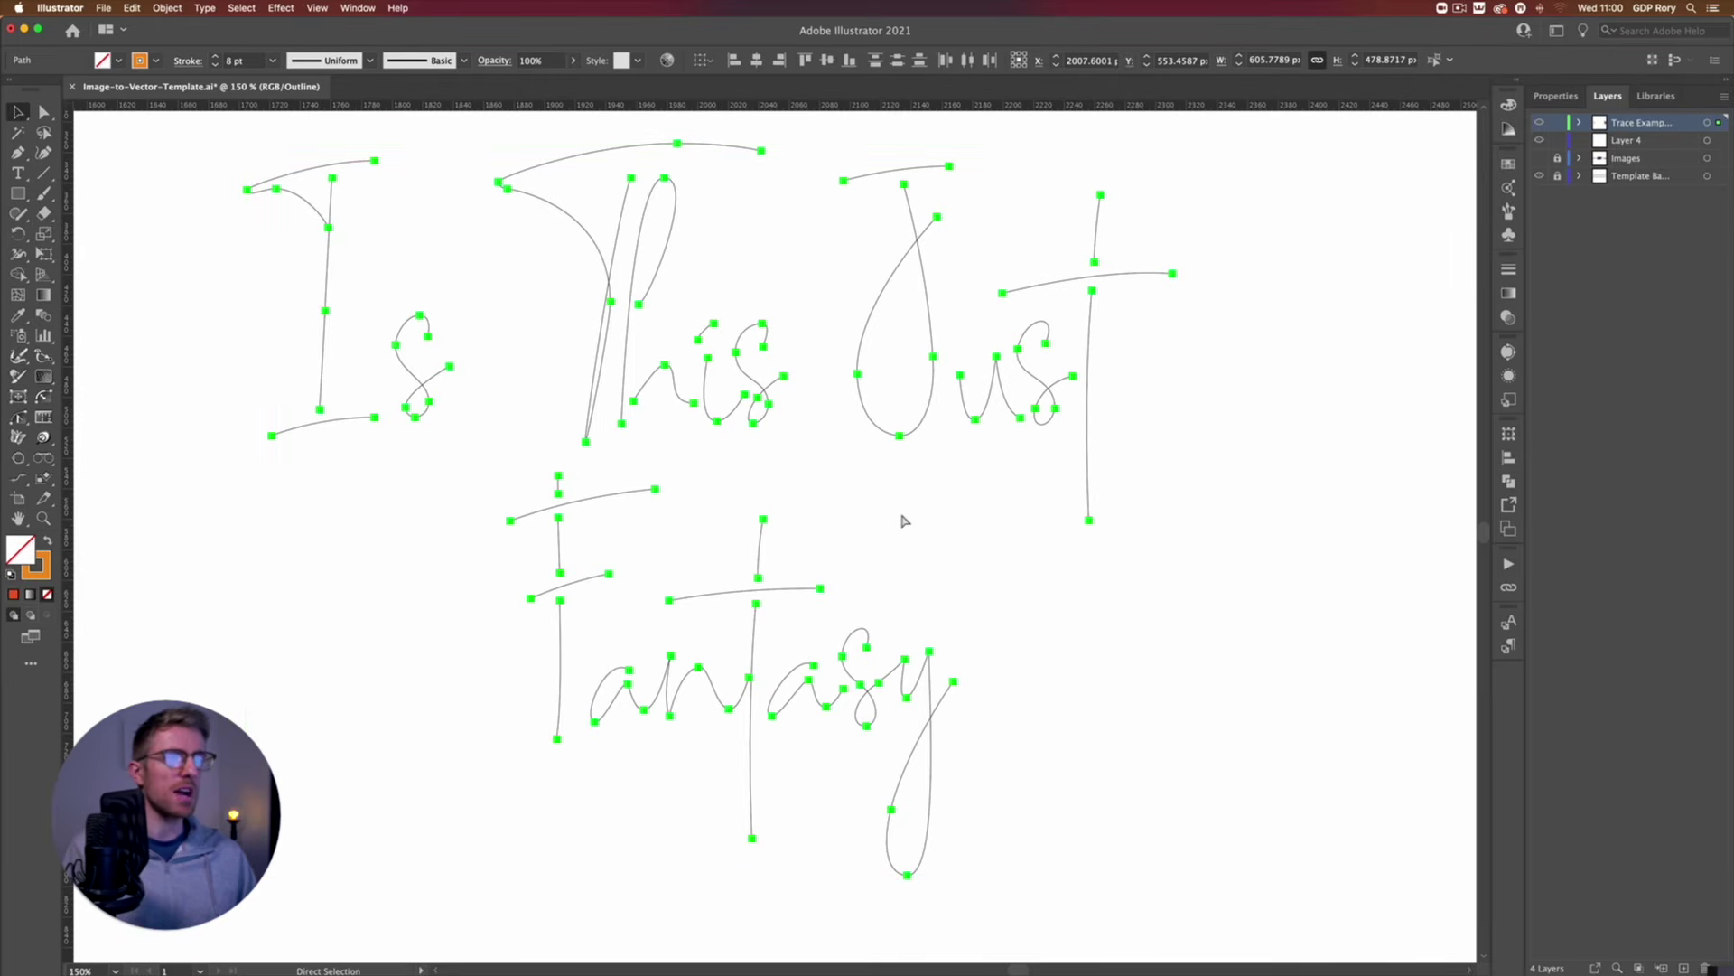
key("super+equal")
key("super+minus")
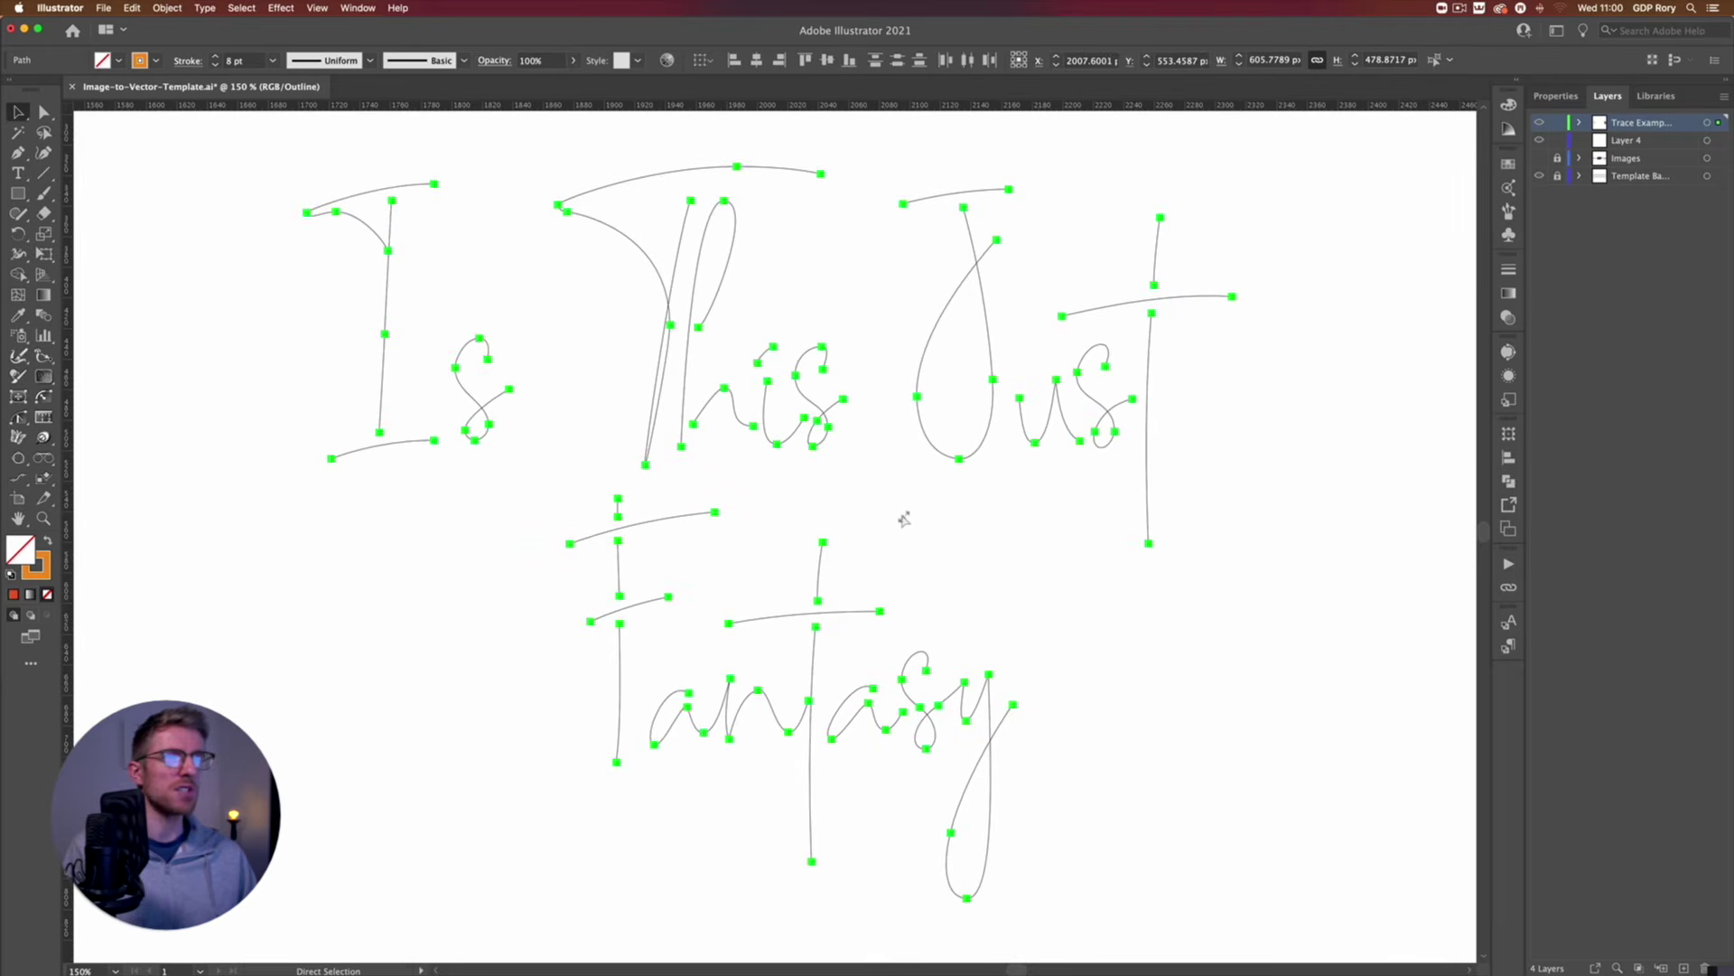
left_click_drag(946, 538, 875, 508)
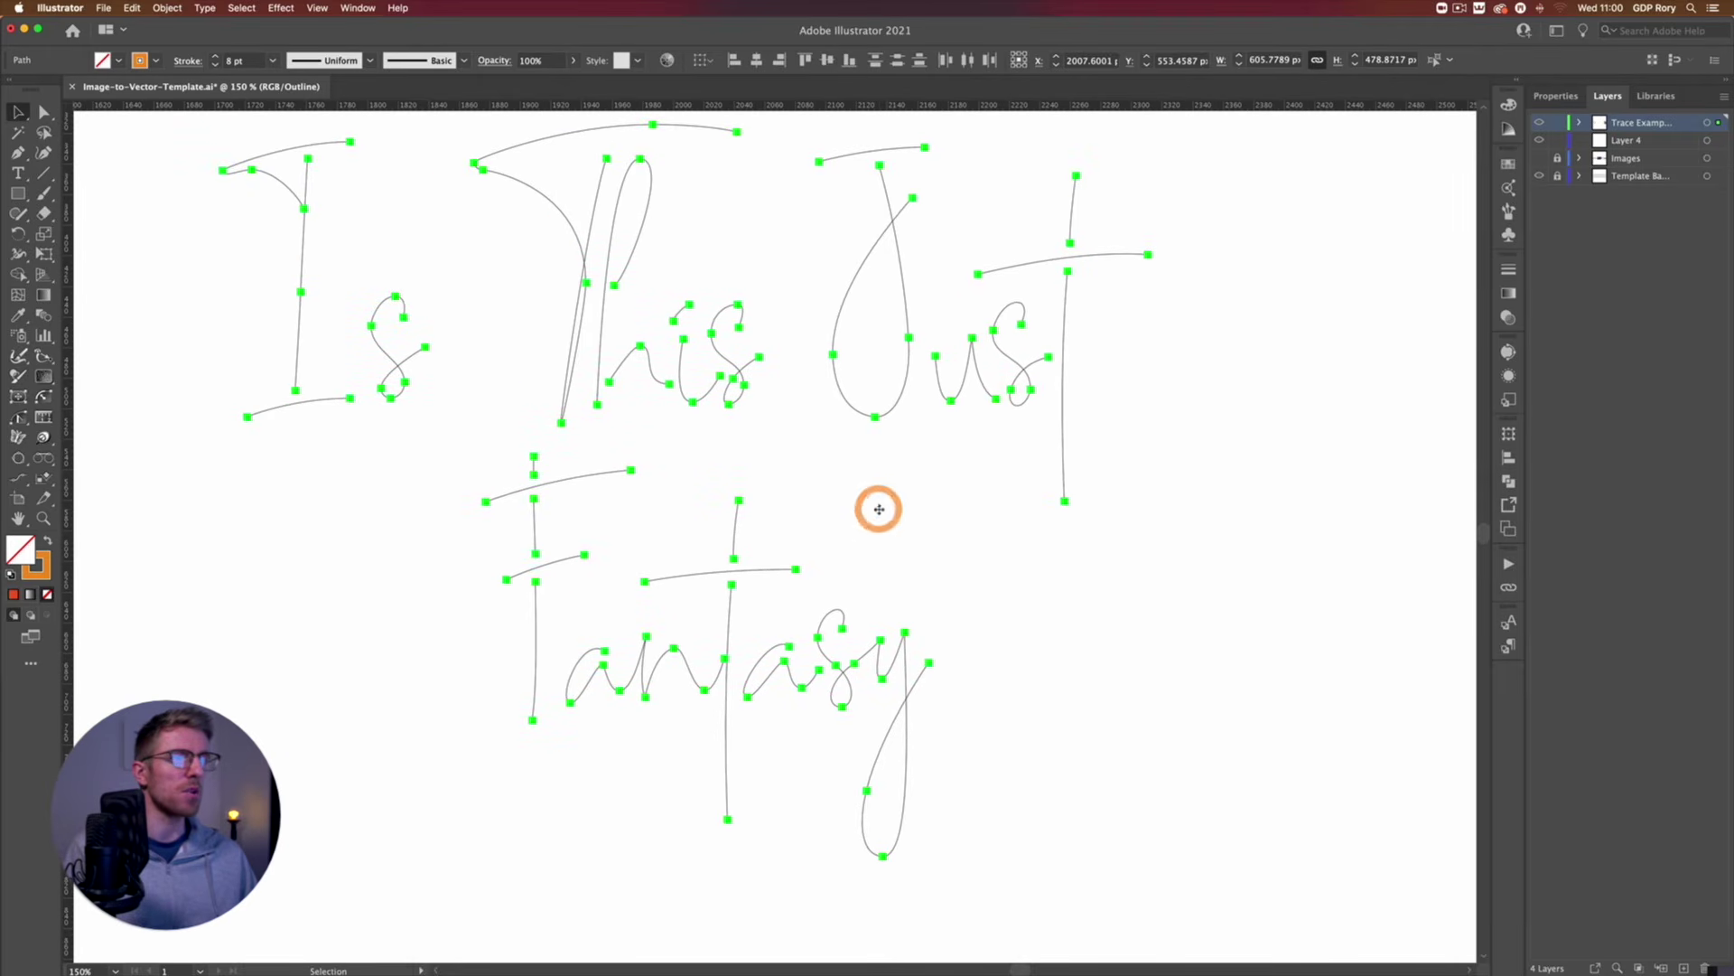
key("super+minus")
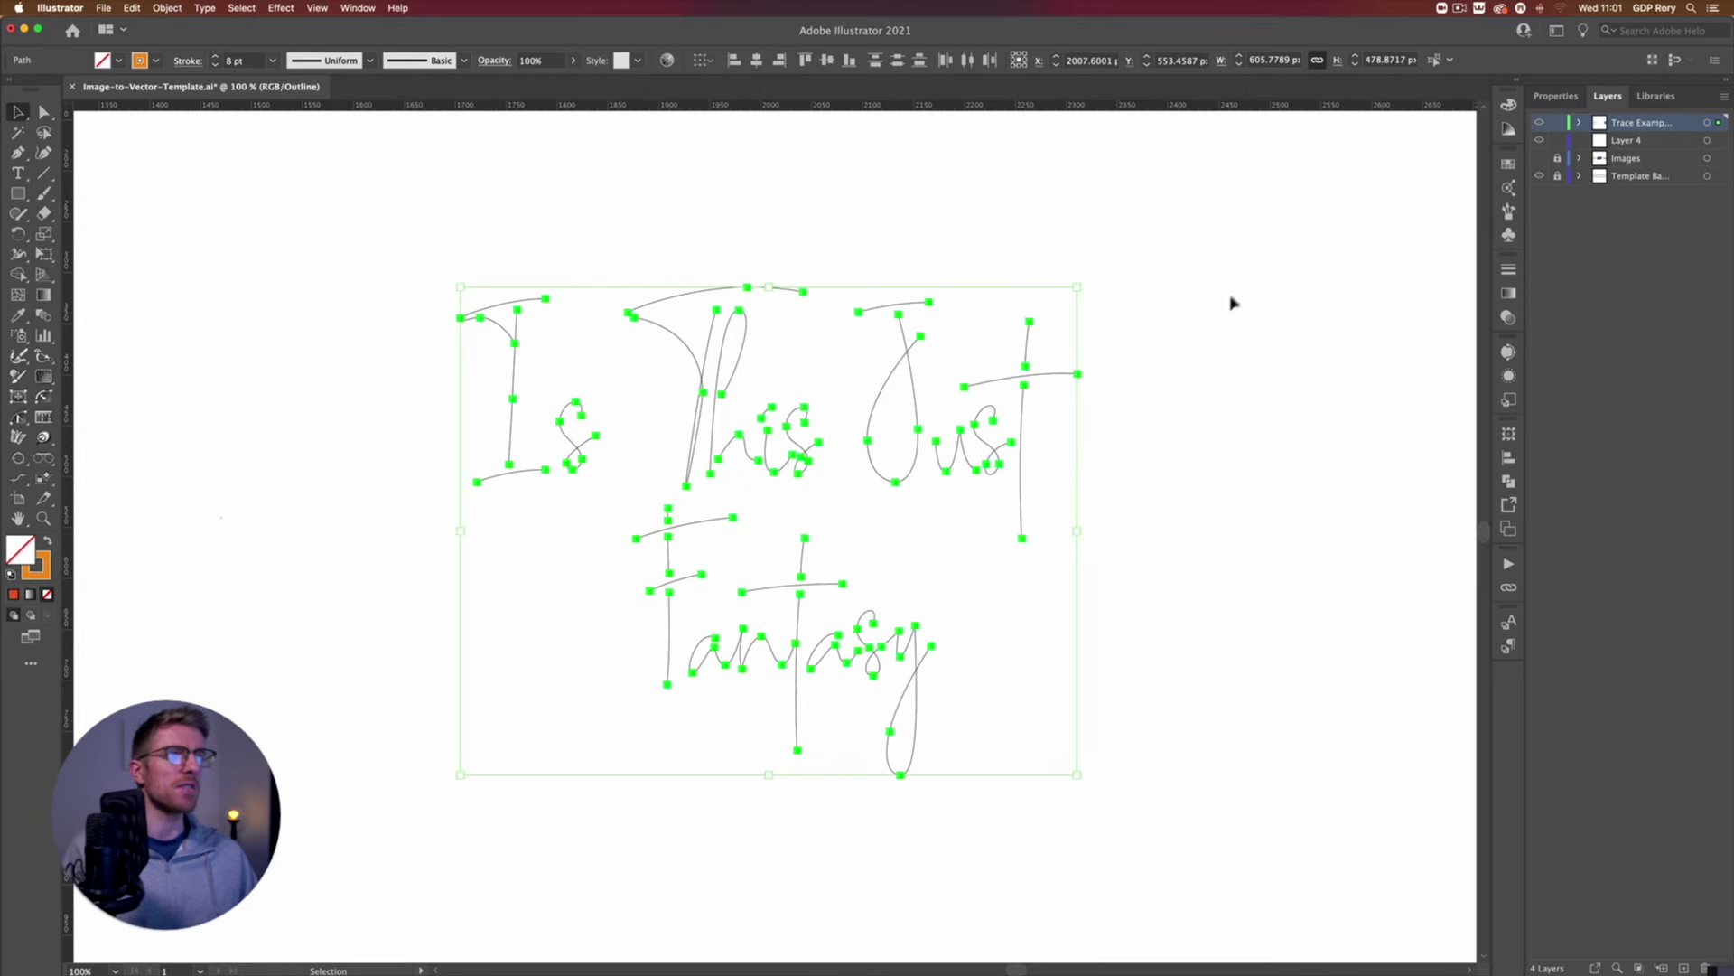
key("super")
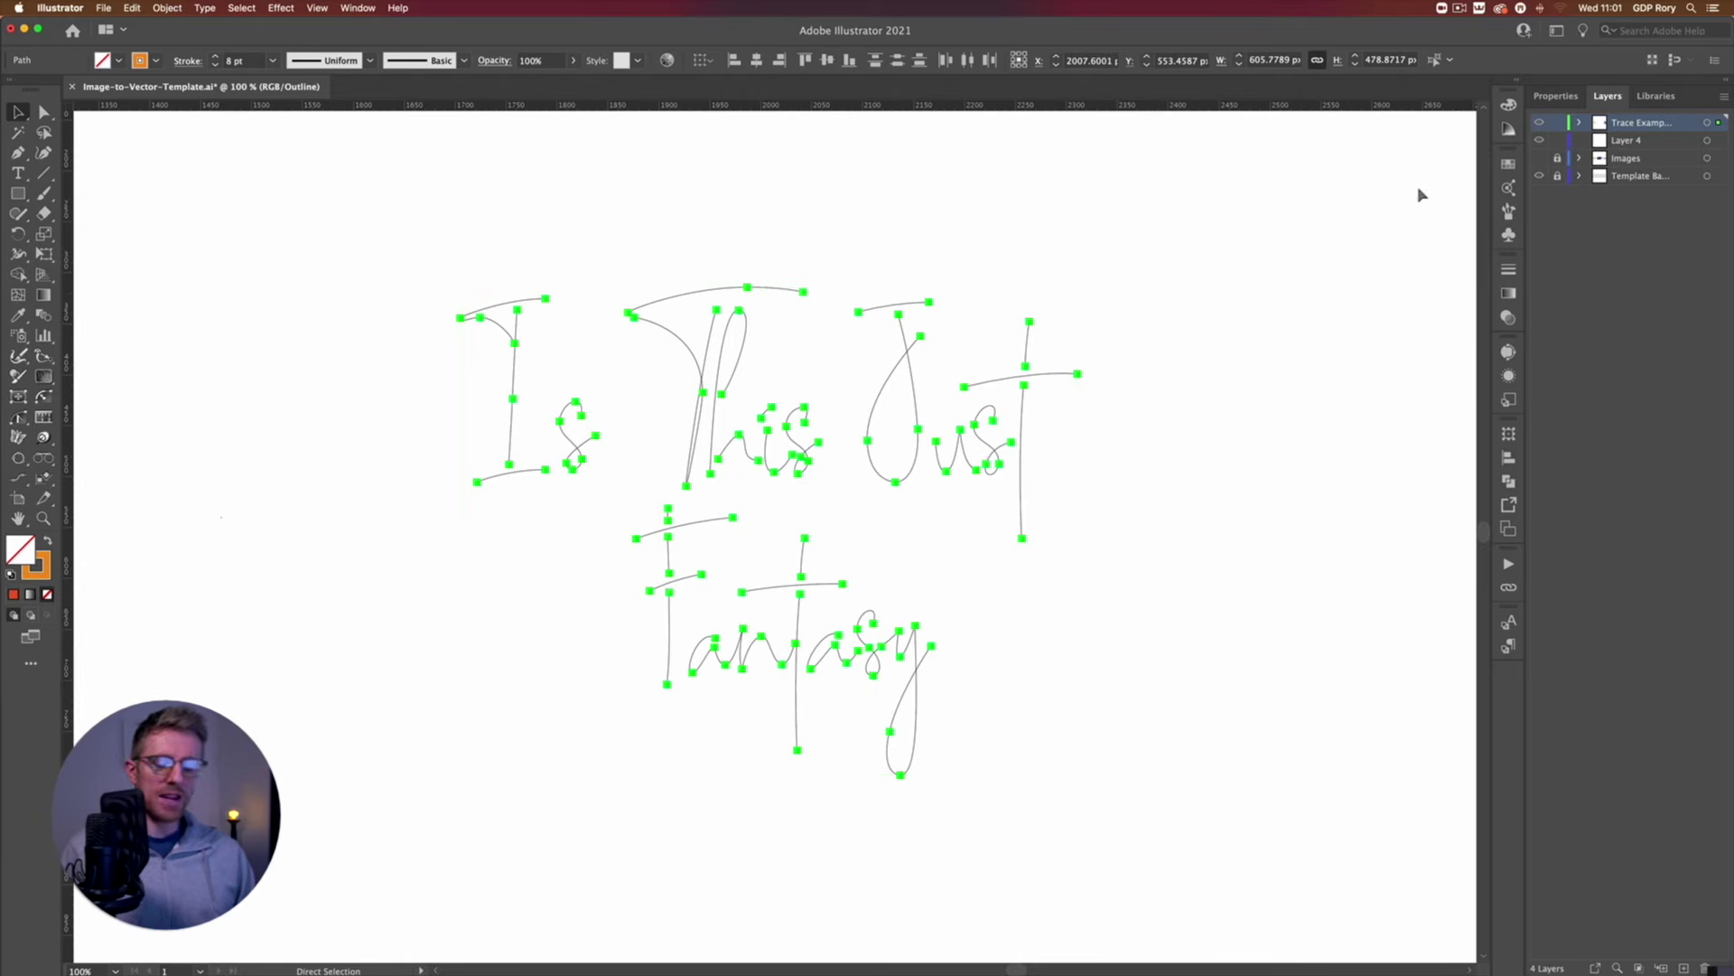
key("super+y")
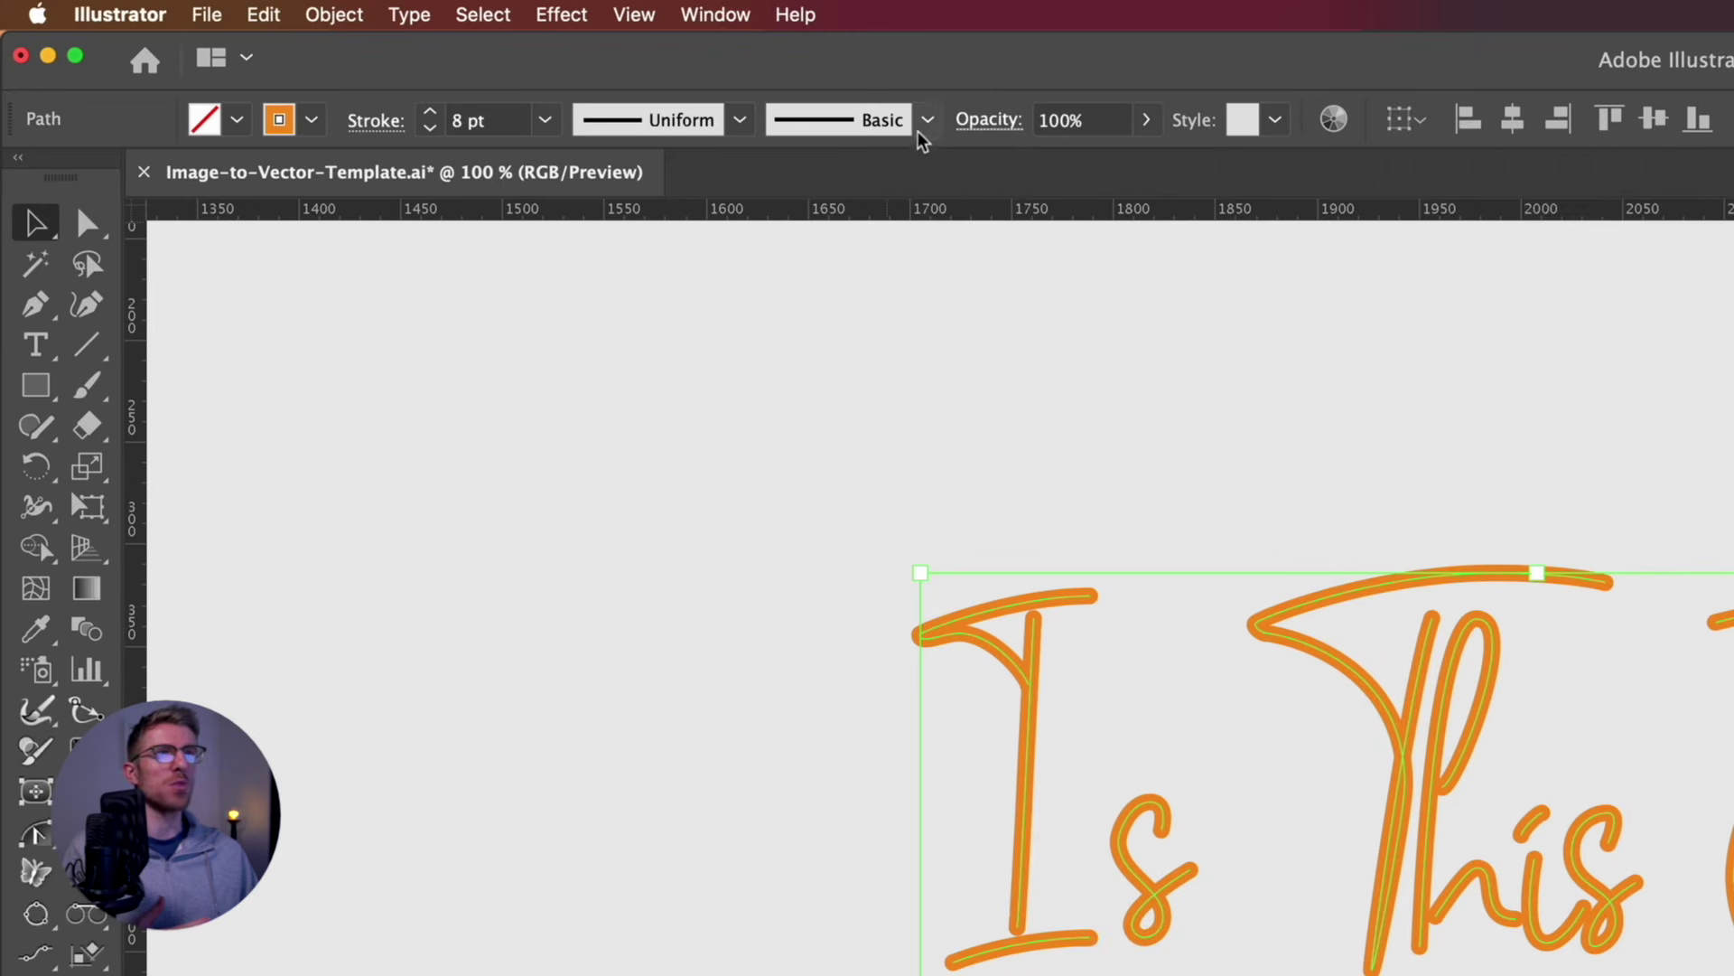
Apply the 10 pt. Oval brush to the selected lettering.
left_click(928, 122)
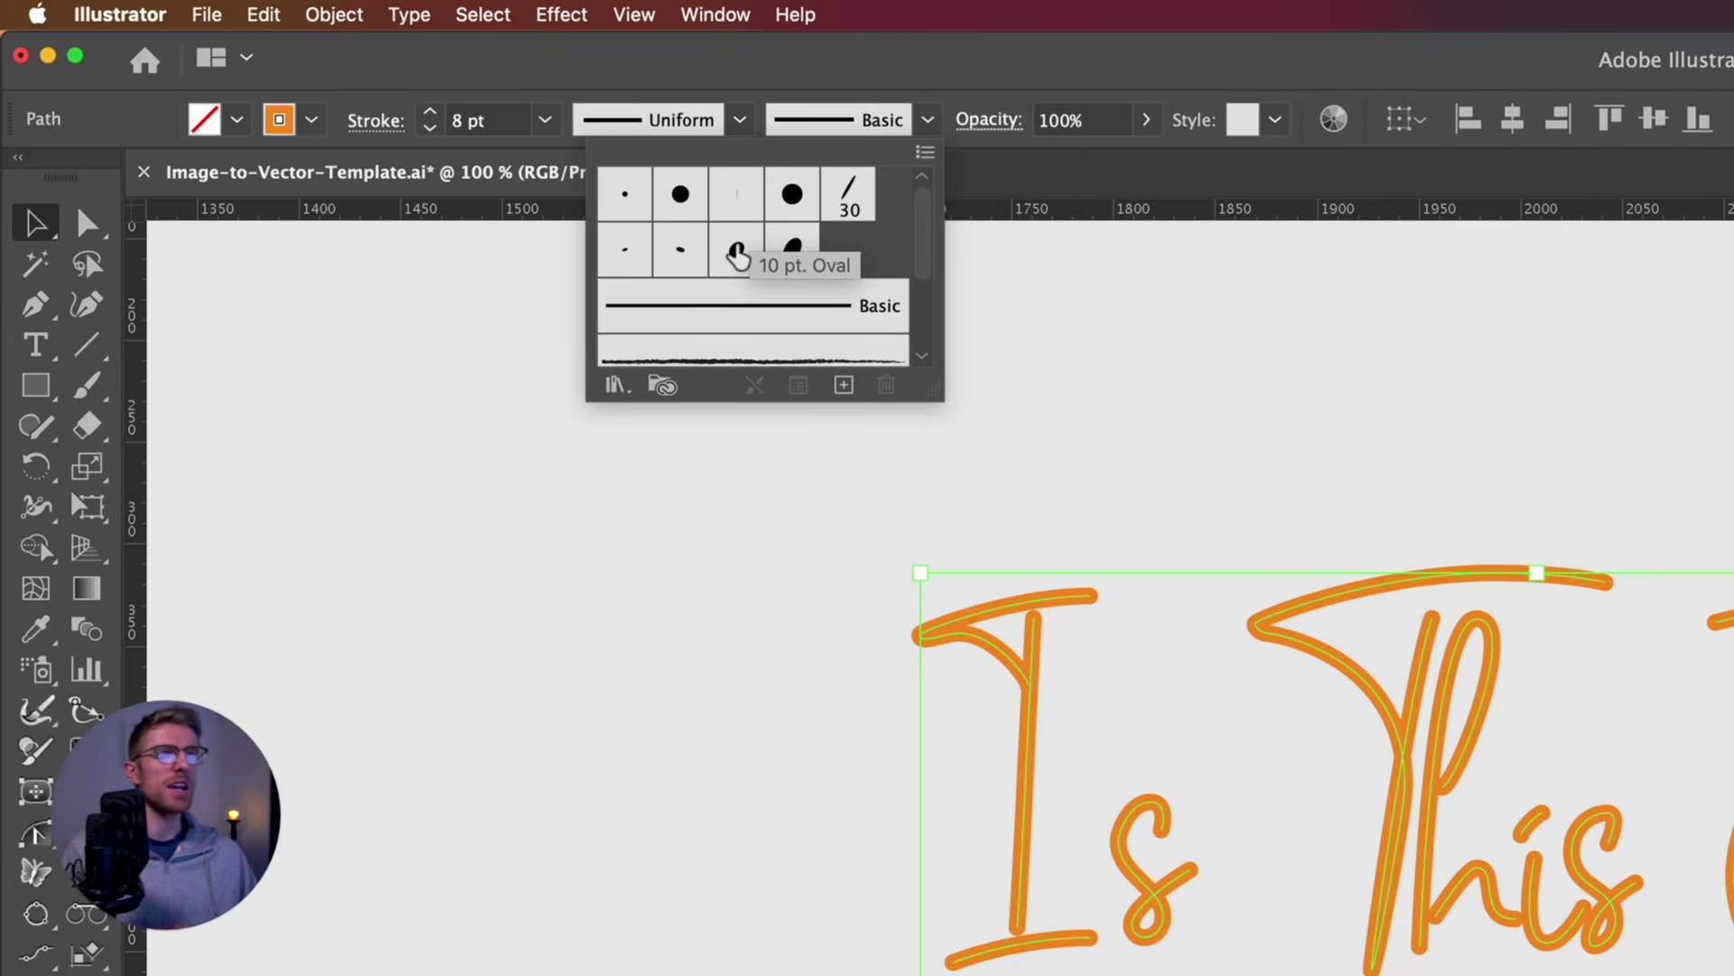
left_click(740, 252)
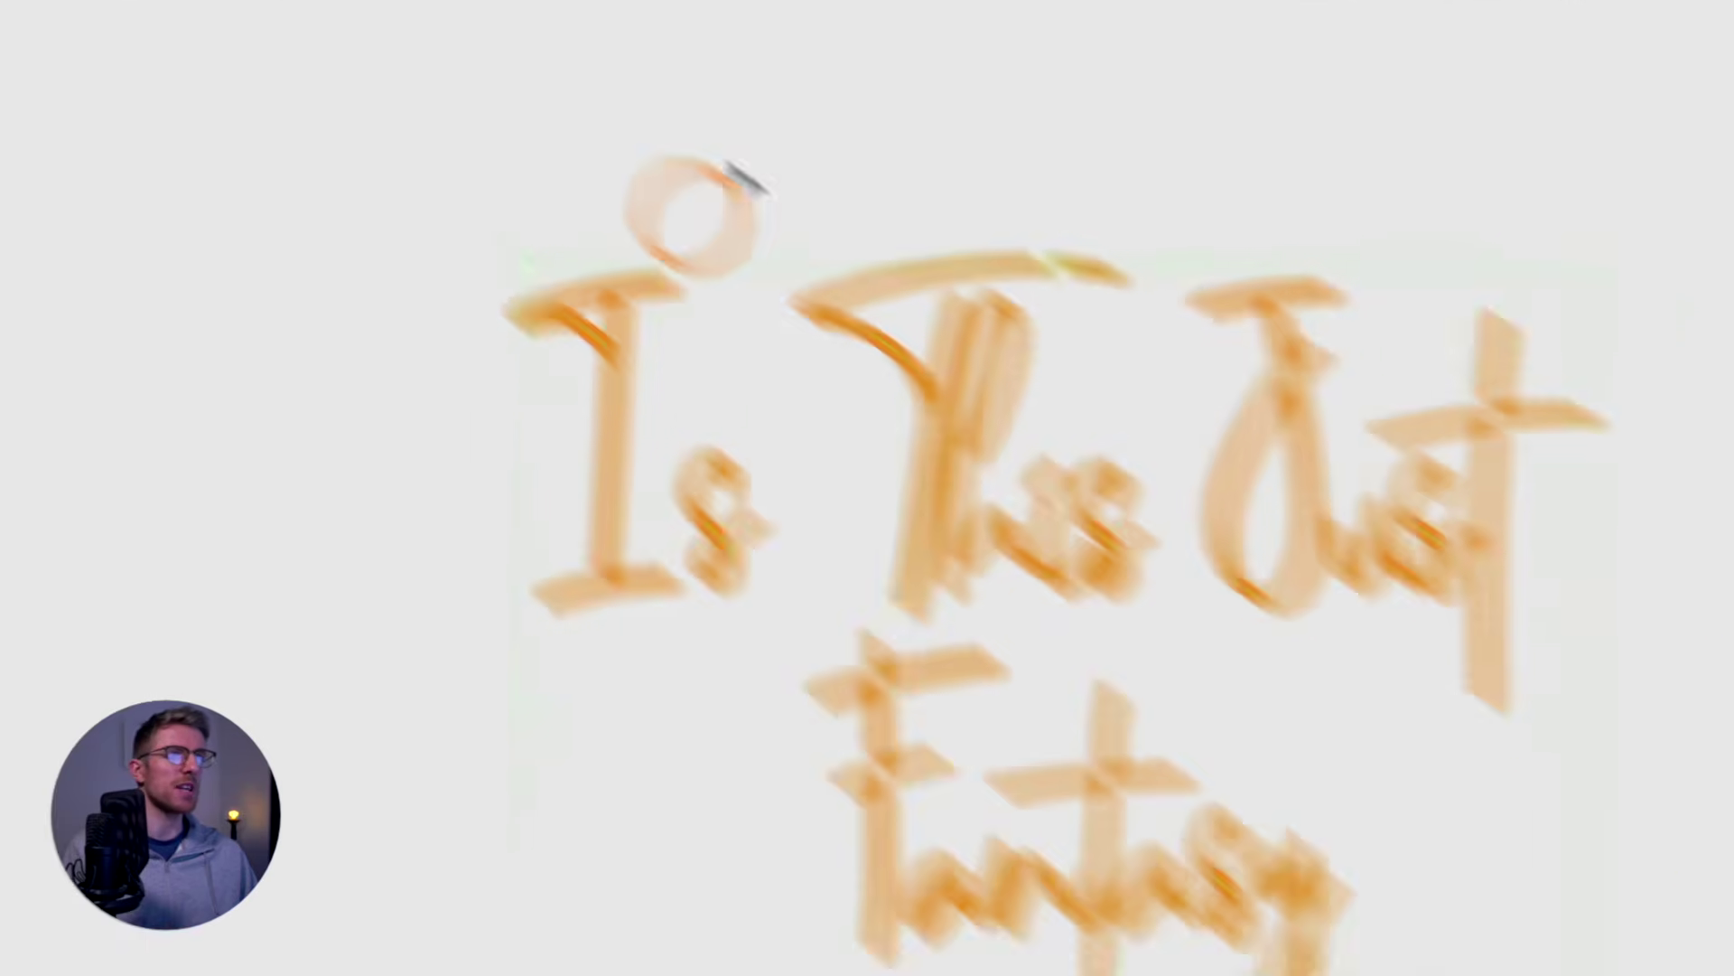
mouse_move(345, 92)
left_mouse_down()
mouse_move(1052, 535)
mouse_move(1394, 820)
left_mouse_up()
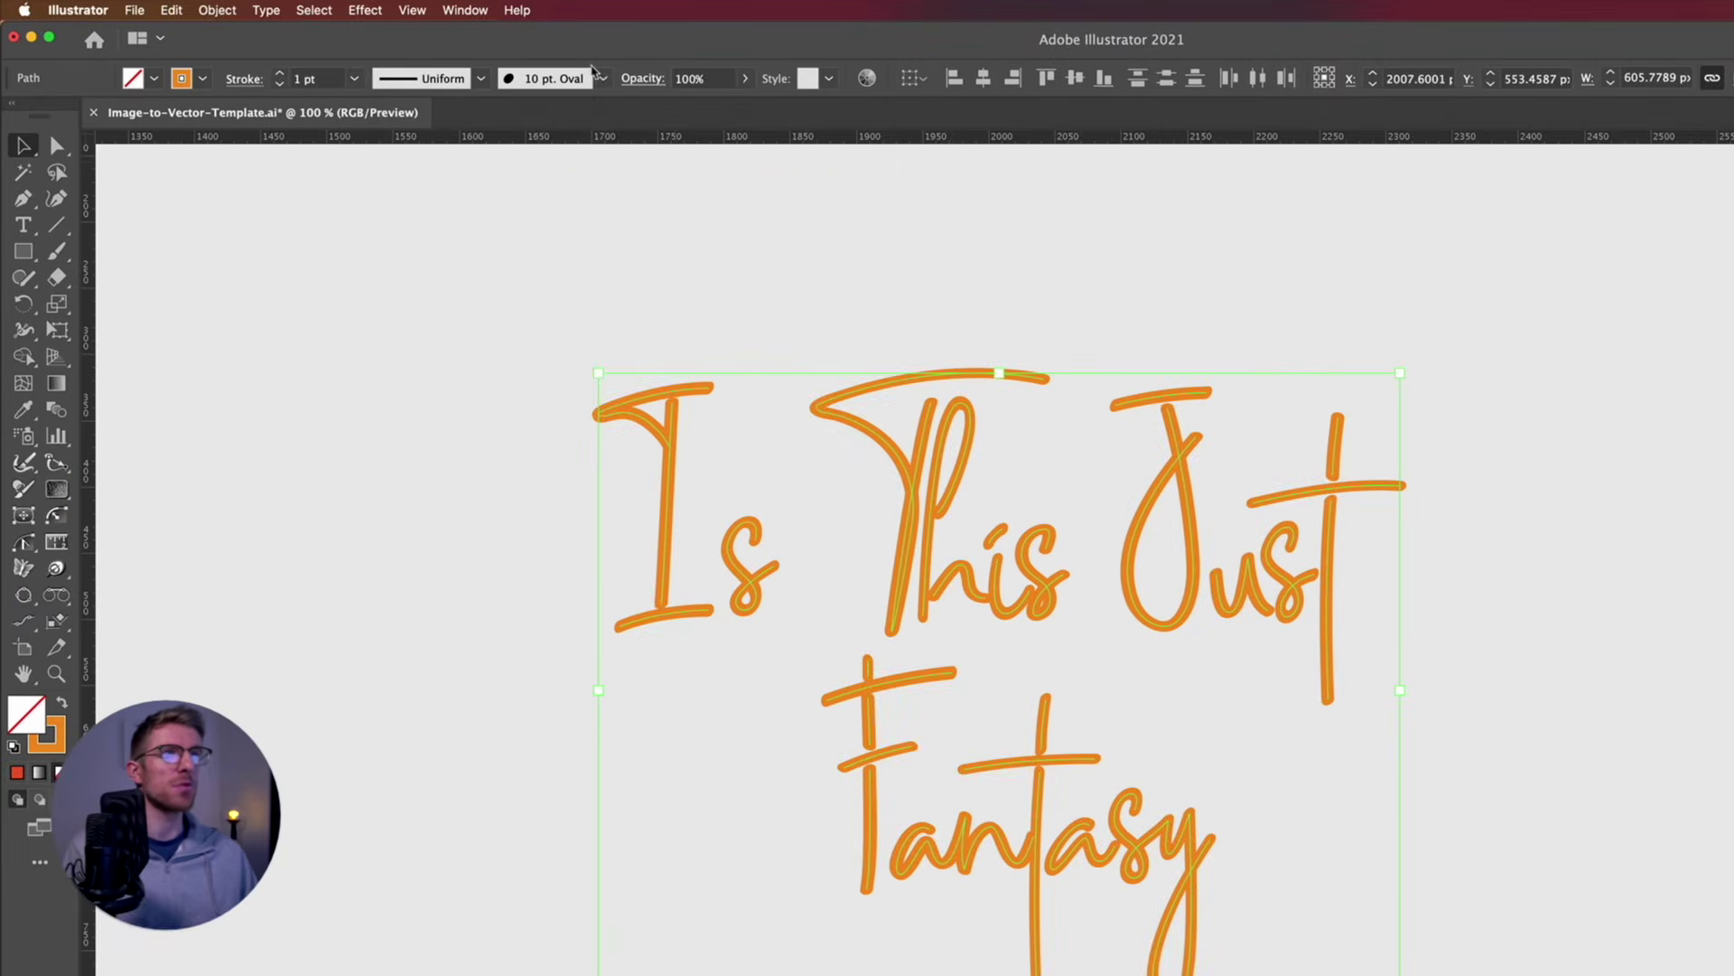
Apply the rough, textured art brush to the lettering and set its stroke weight to 4 pt.
left_click(602, 79)
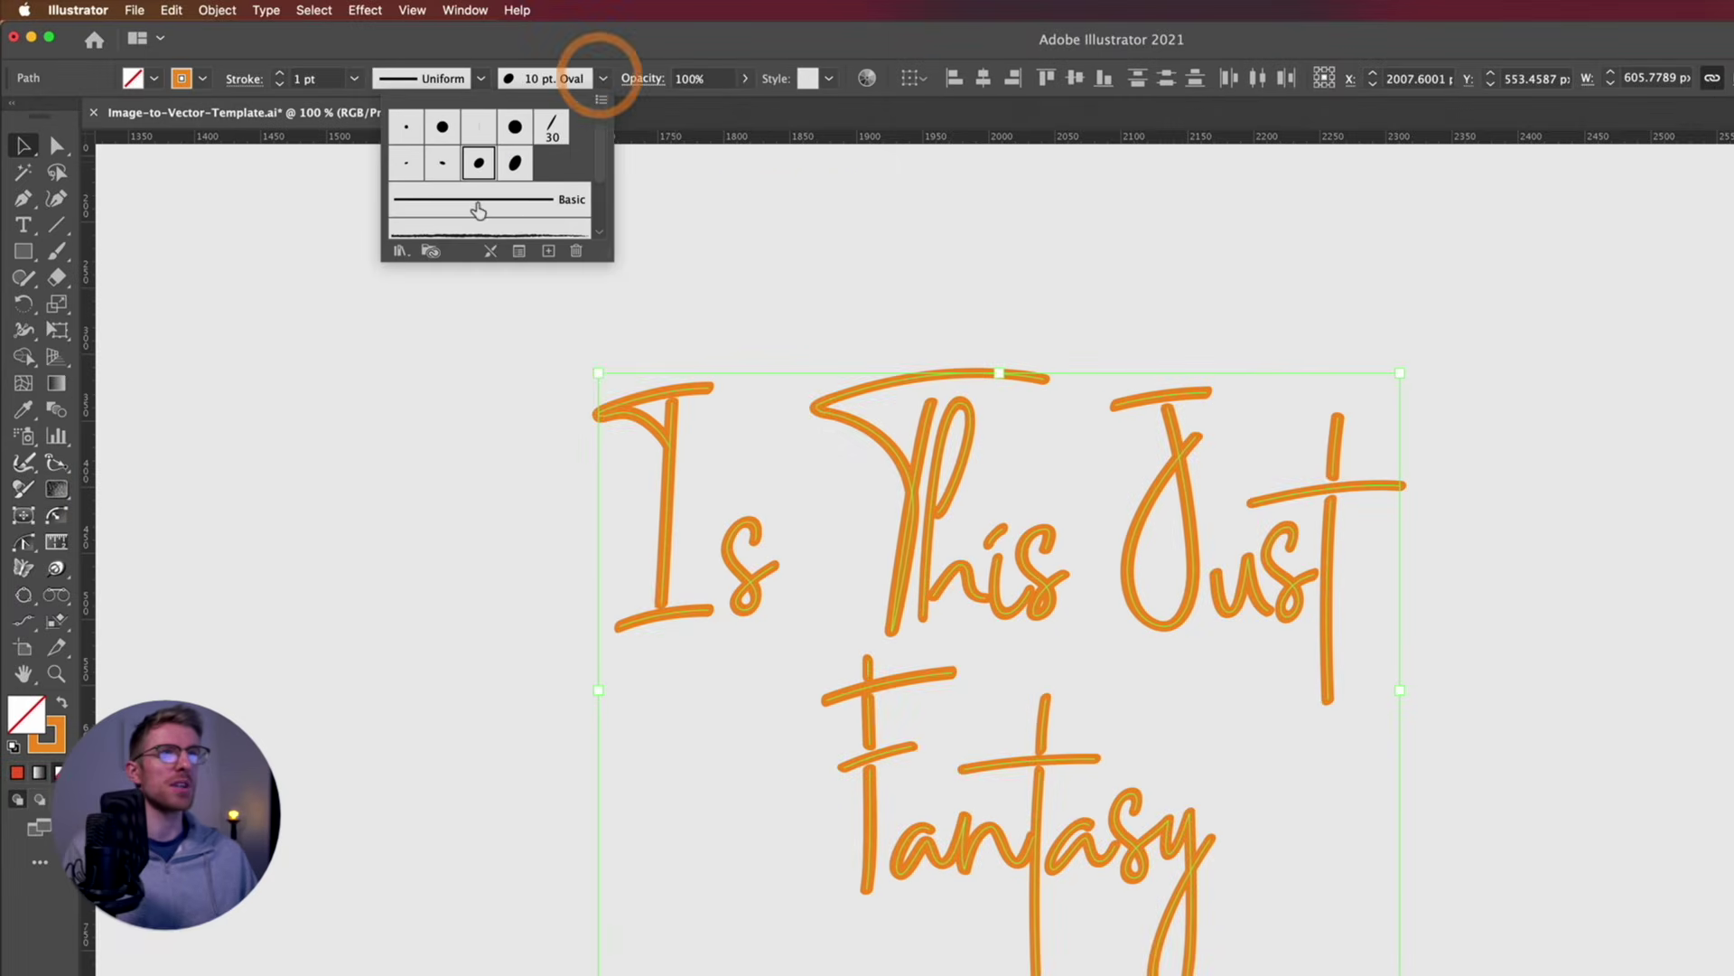
scroll(488, 207, "down", 1)
left_click(478, 213)
left_click(280, 74)
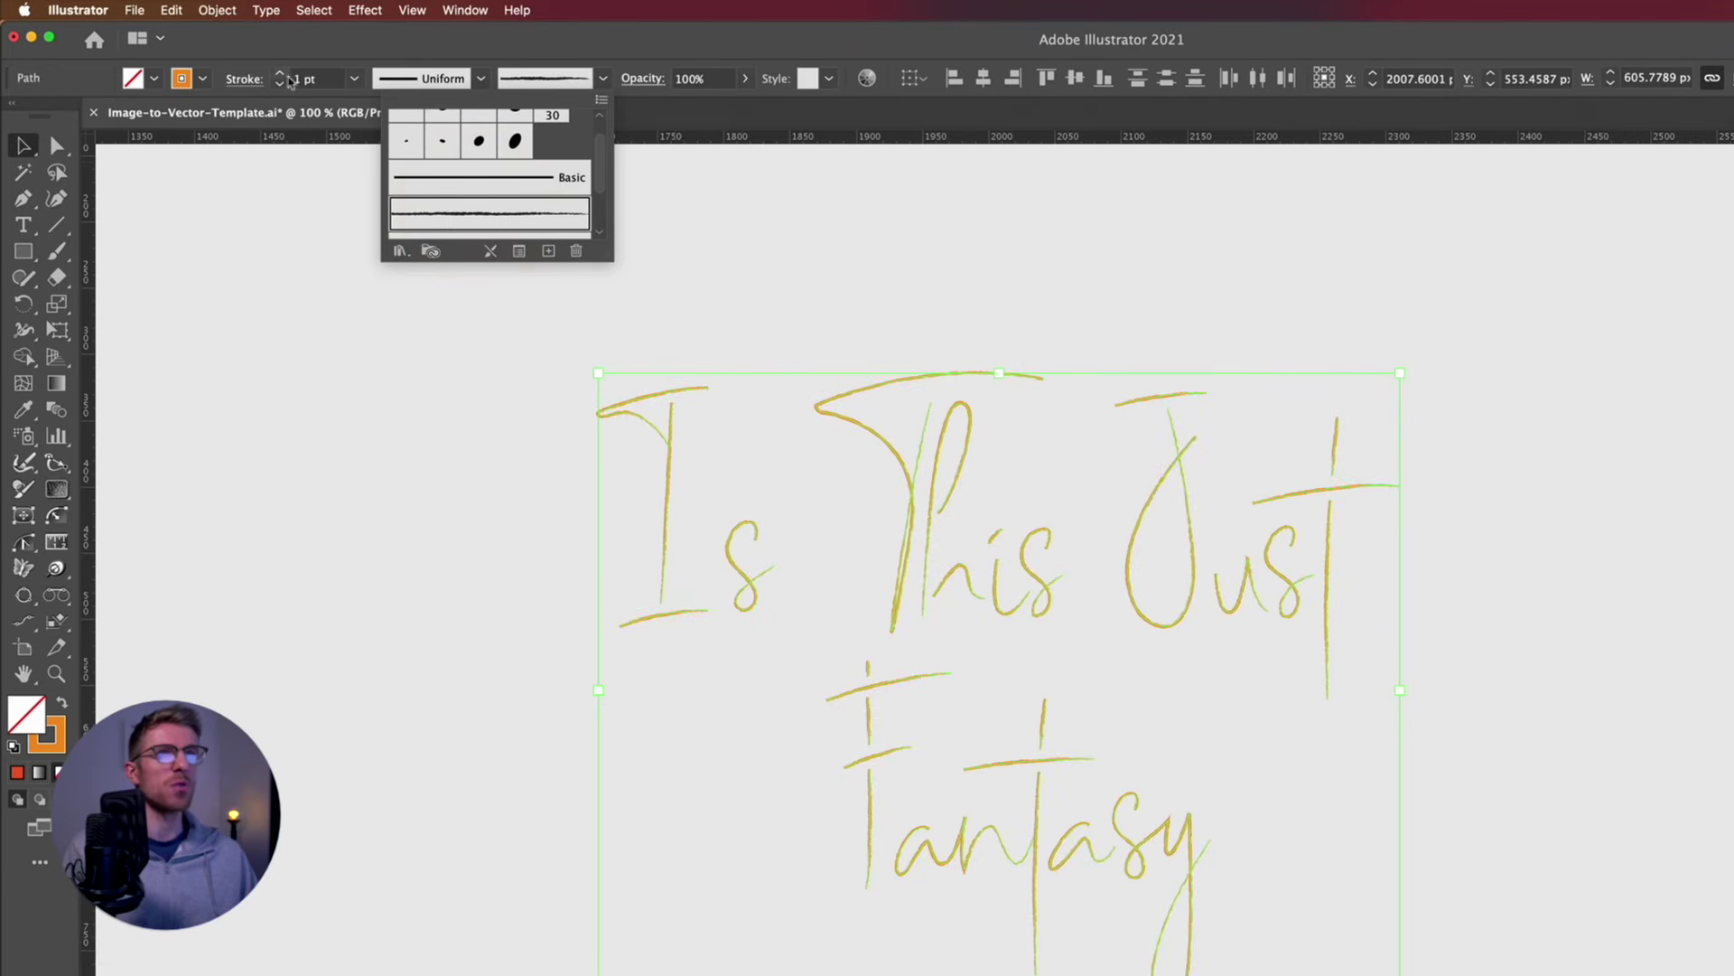
left_click(280, 74)
left_click(280, 74)
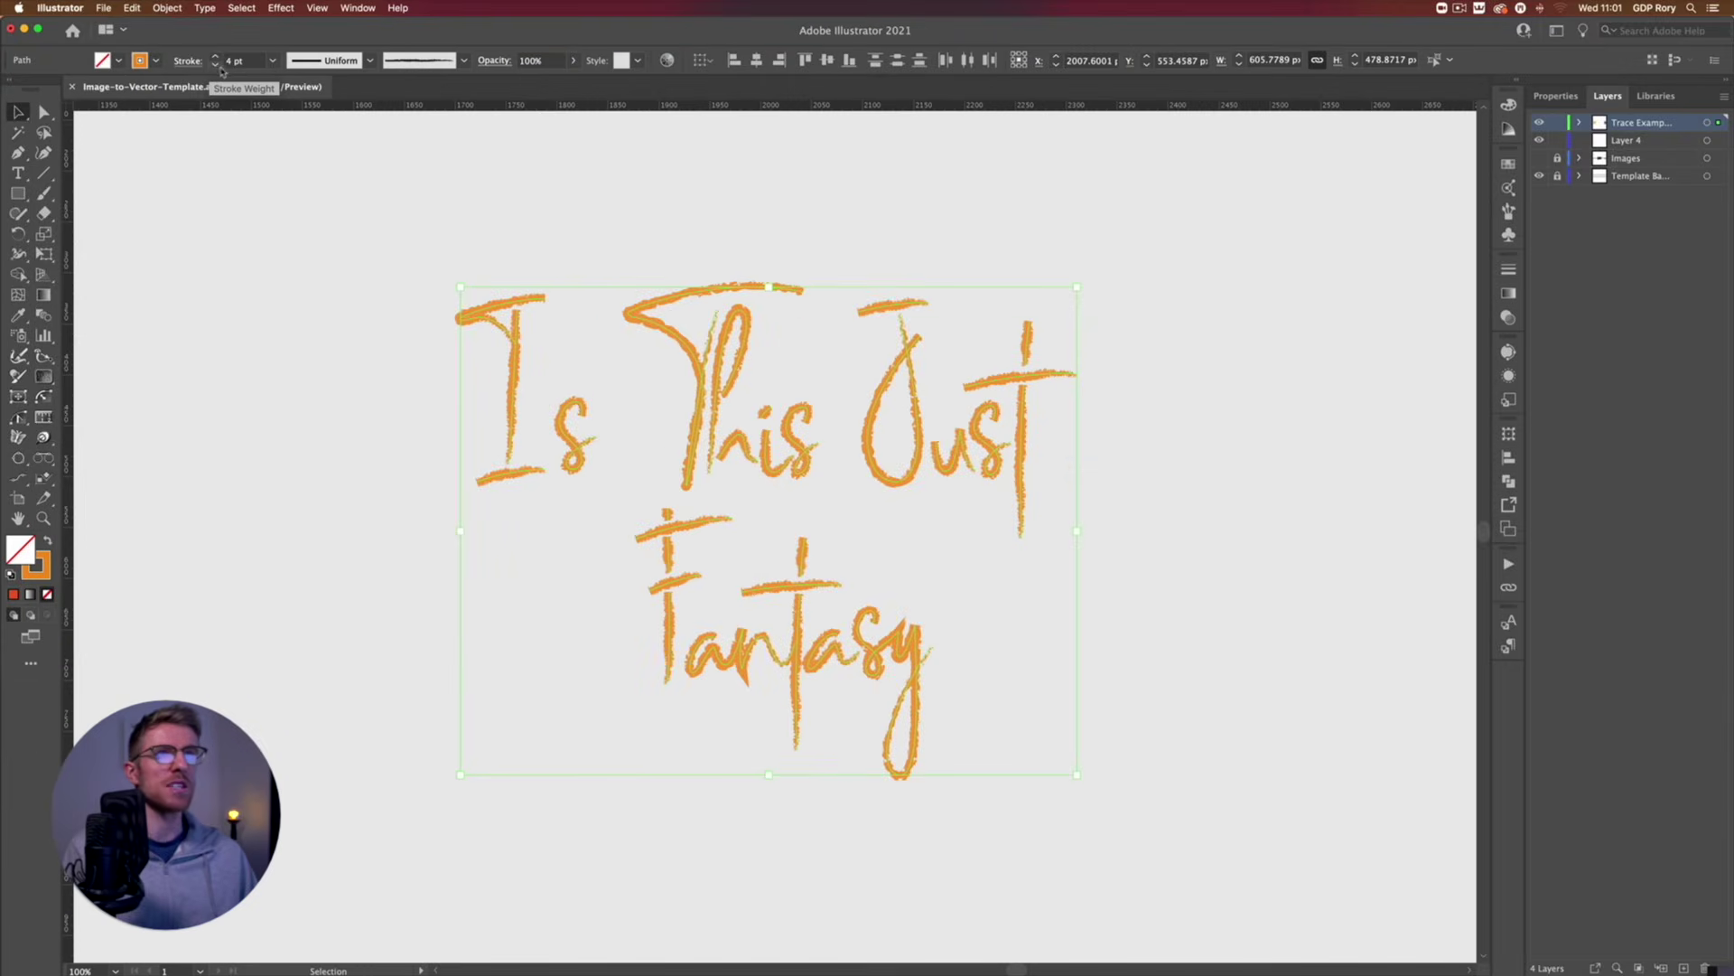
Set the orange lettering's stroke weight to 3 pt and show the Images layer again.
left_click(216, 65)
left_click_drag(1538, 158, 1538, 176)
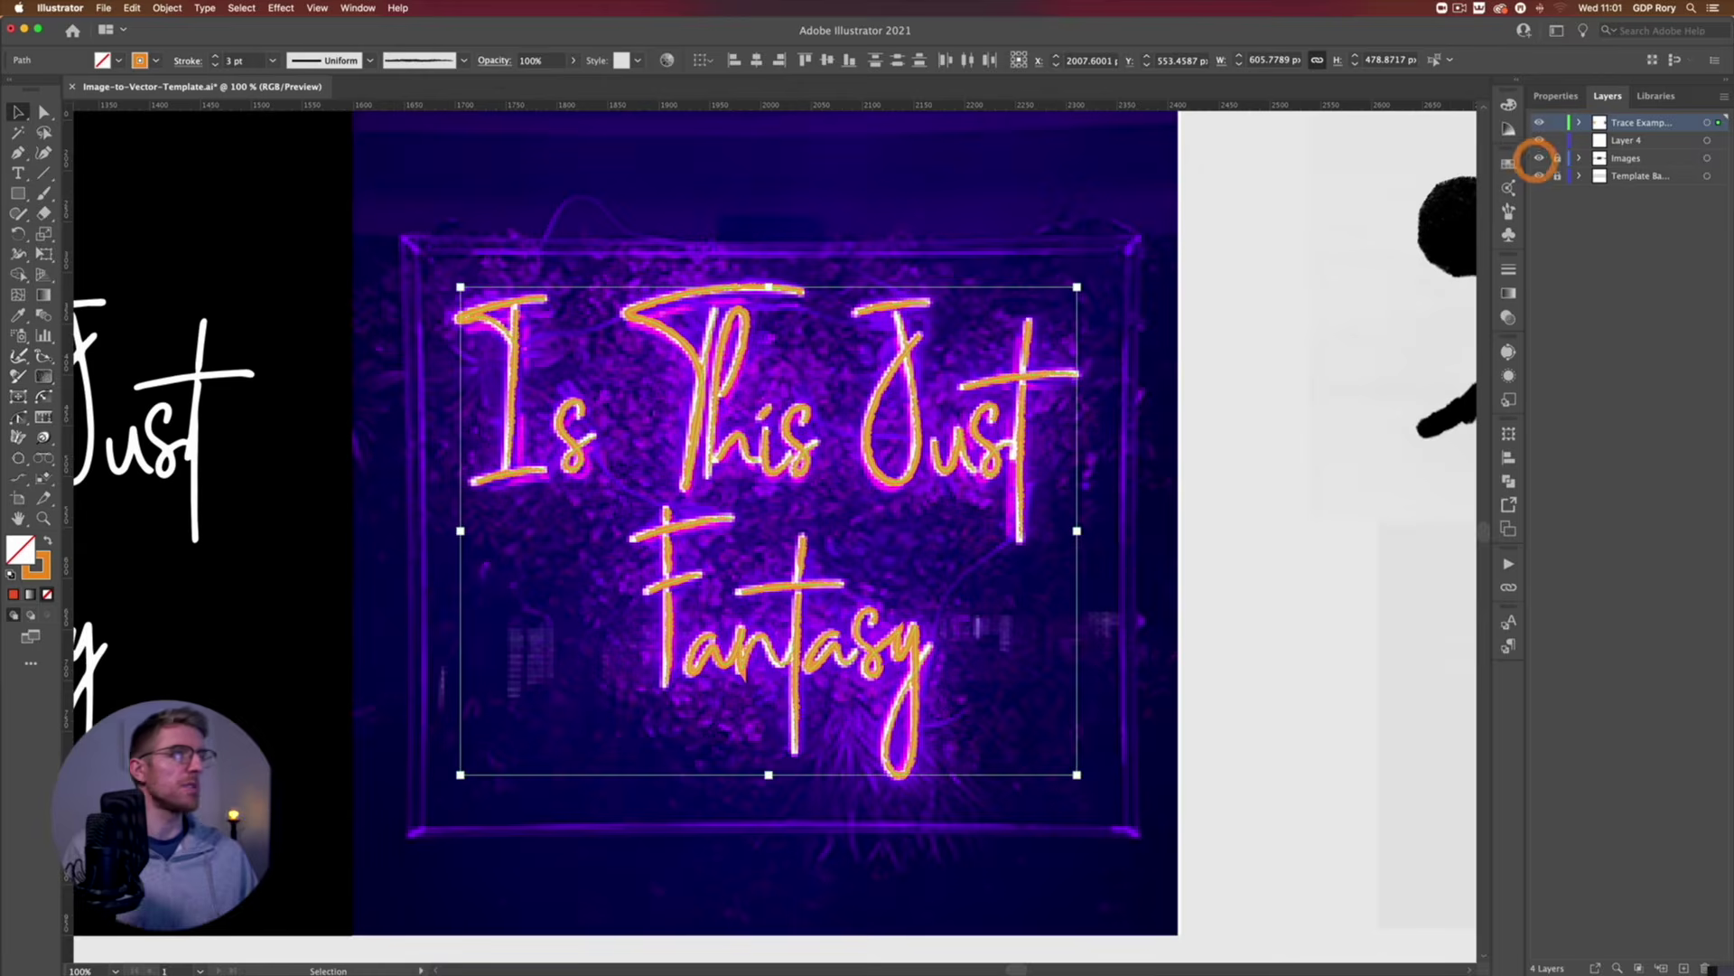
Unlock the Images layer and isolate the group containing the white lettering on the black background.
left_click_drag(368, 413, 1083, 431)
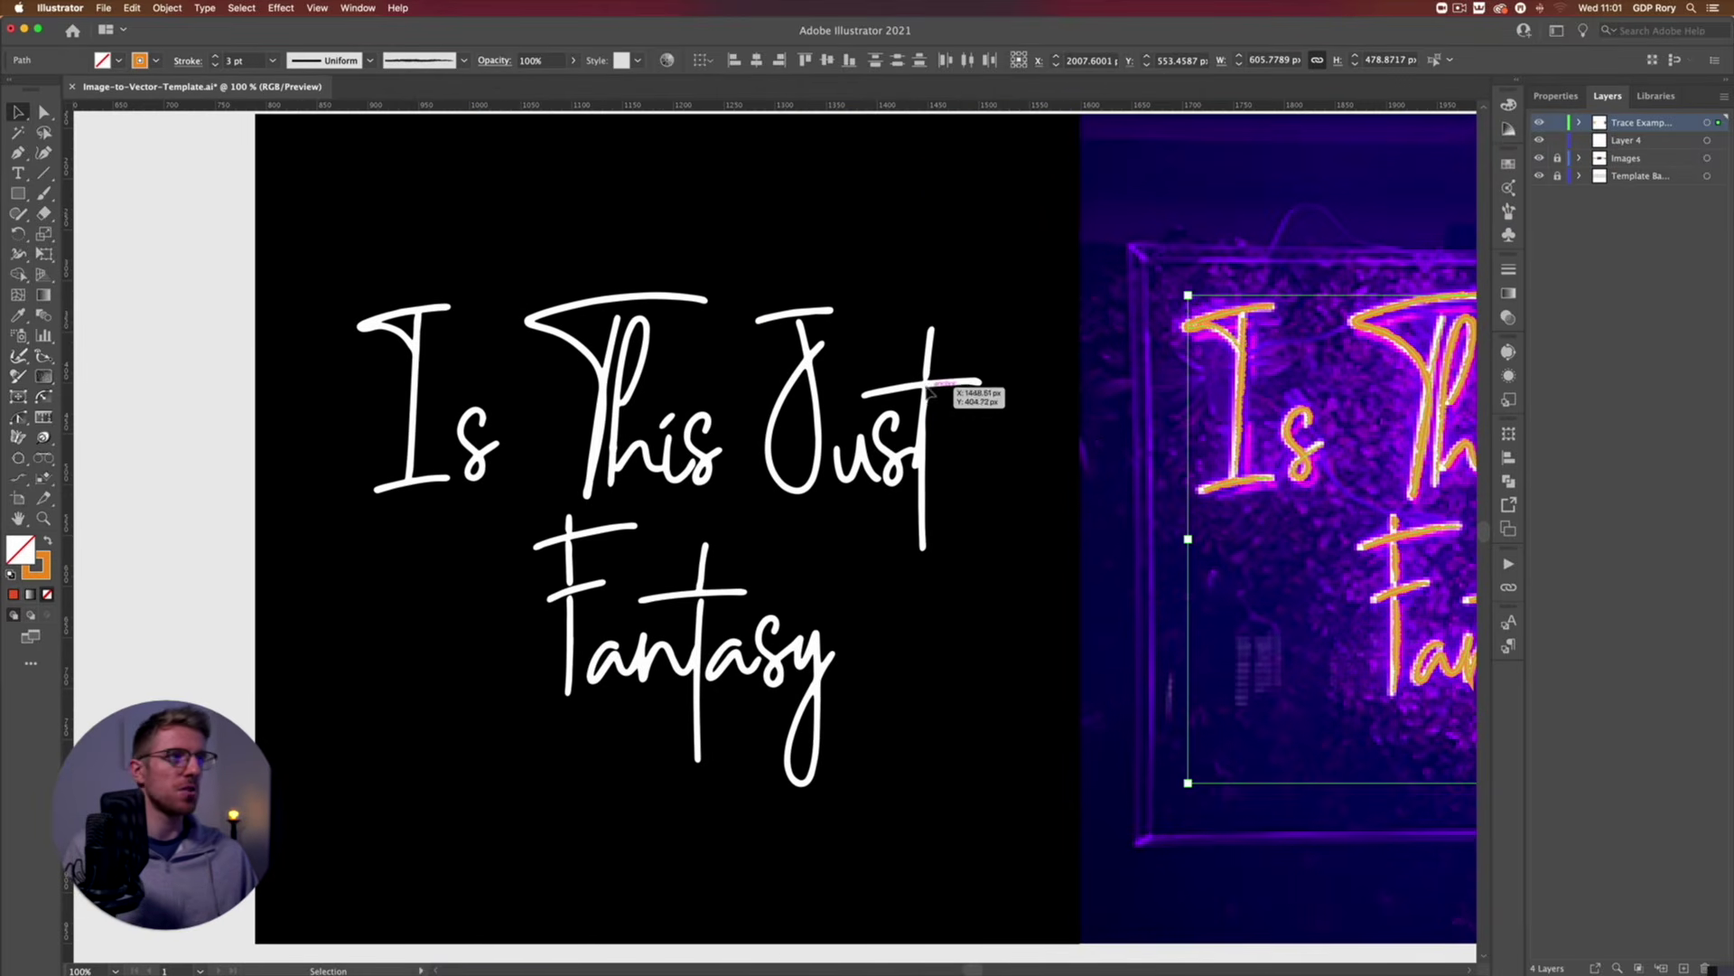
left_click(912, 389)
double_click(623, 291)
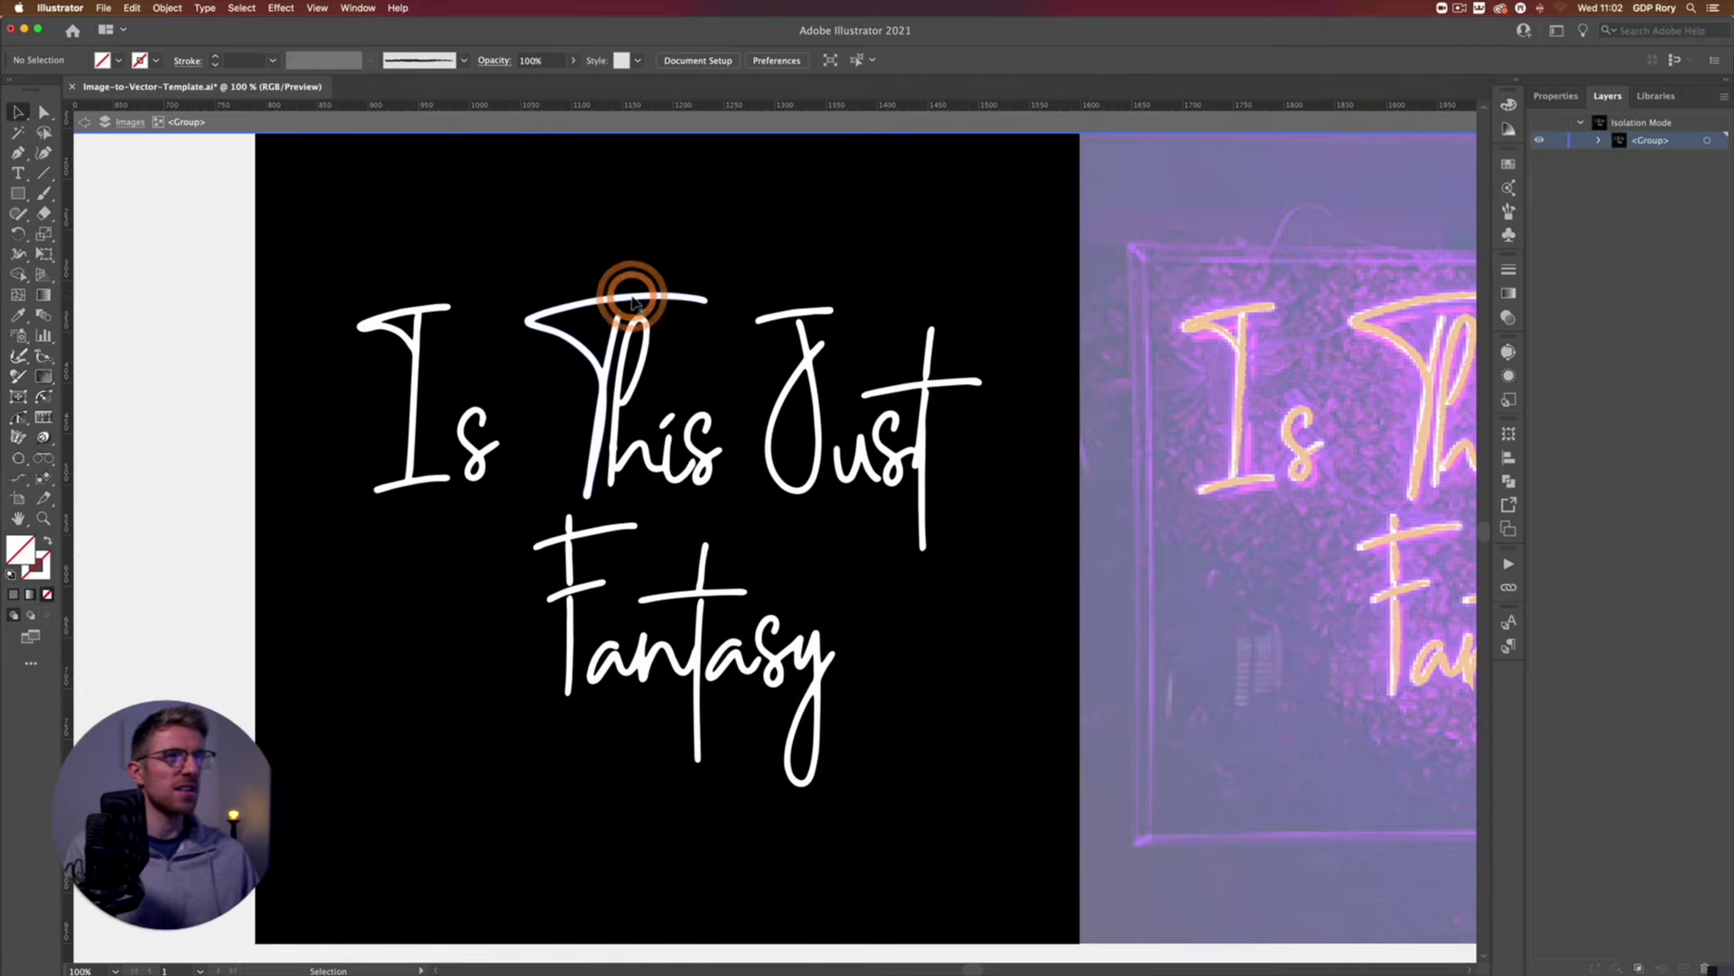
Examine the anchor points along the white letter T of "This", then leave isolation mode.
left_click(625, 293)
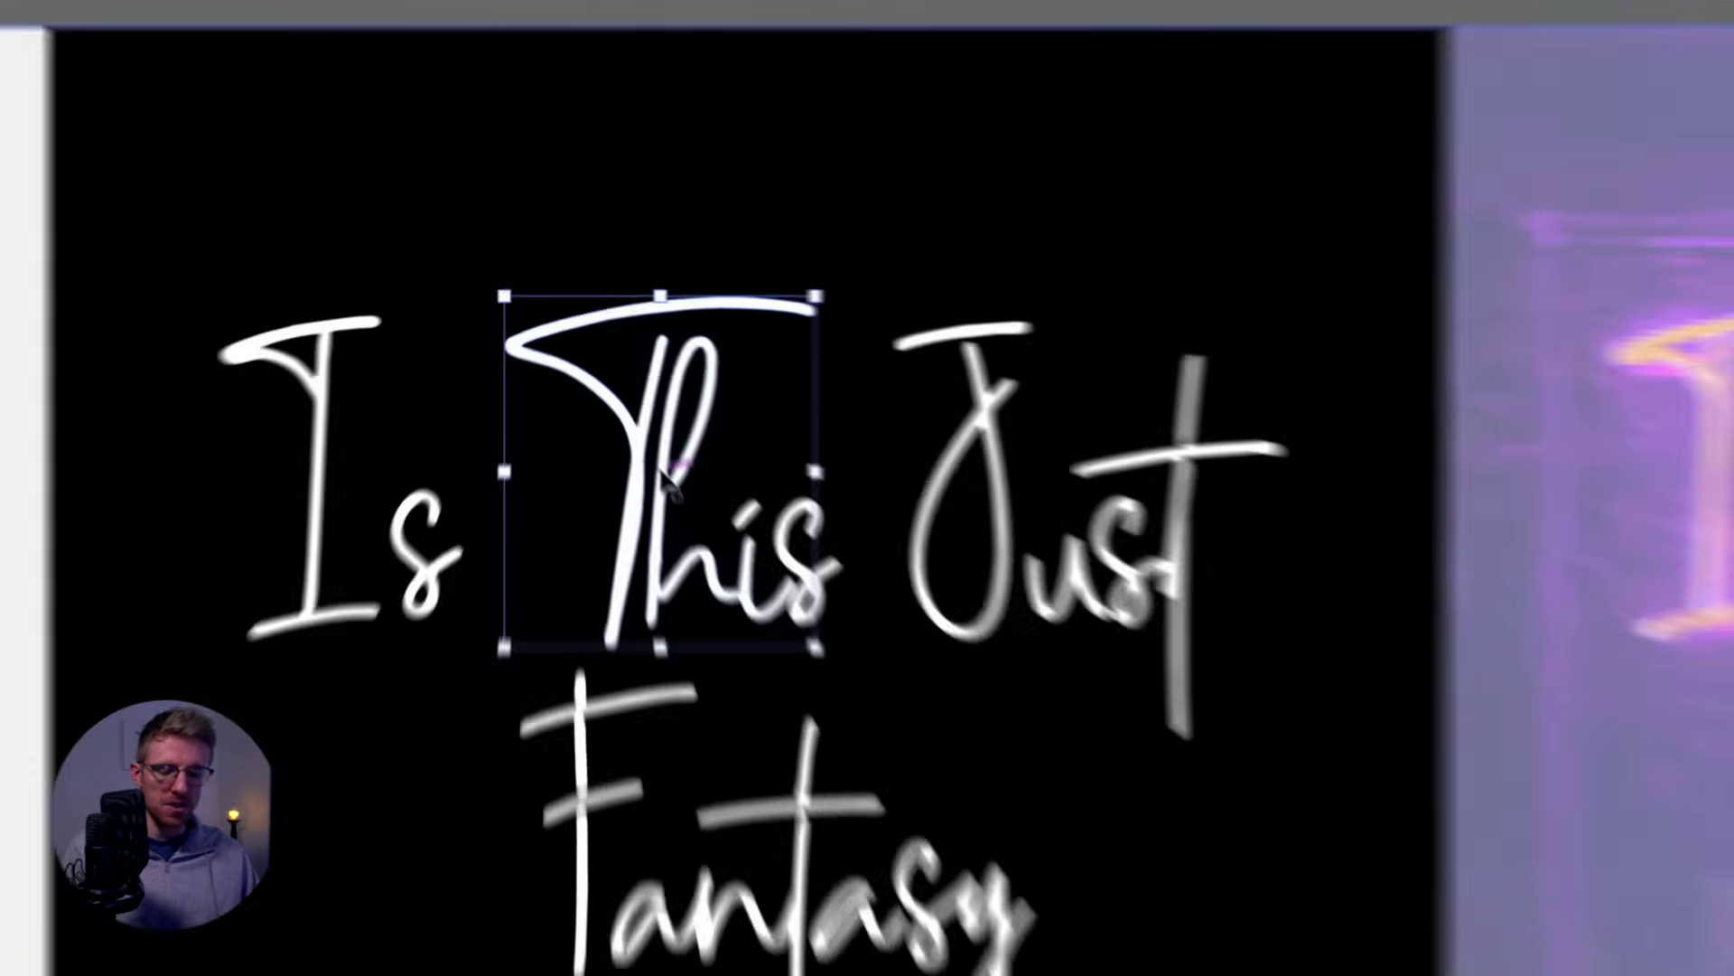
key("a")
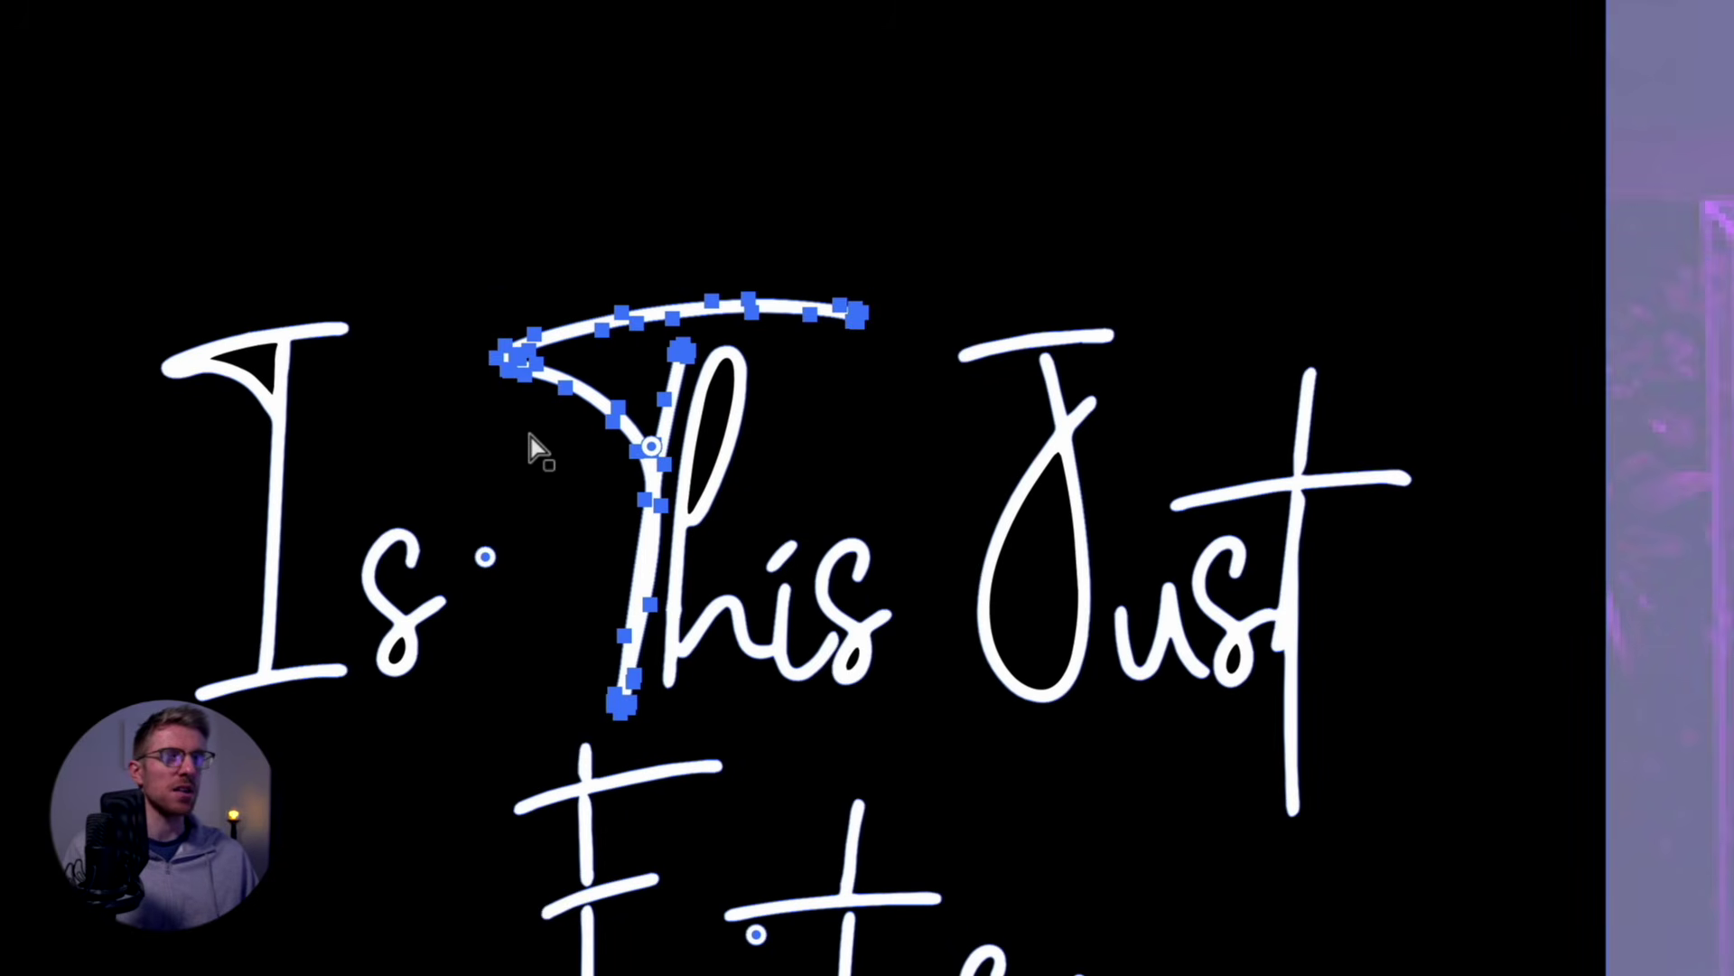
key("v")
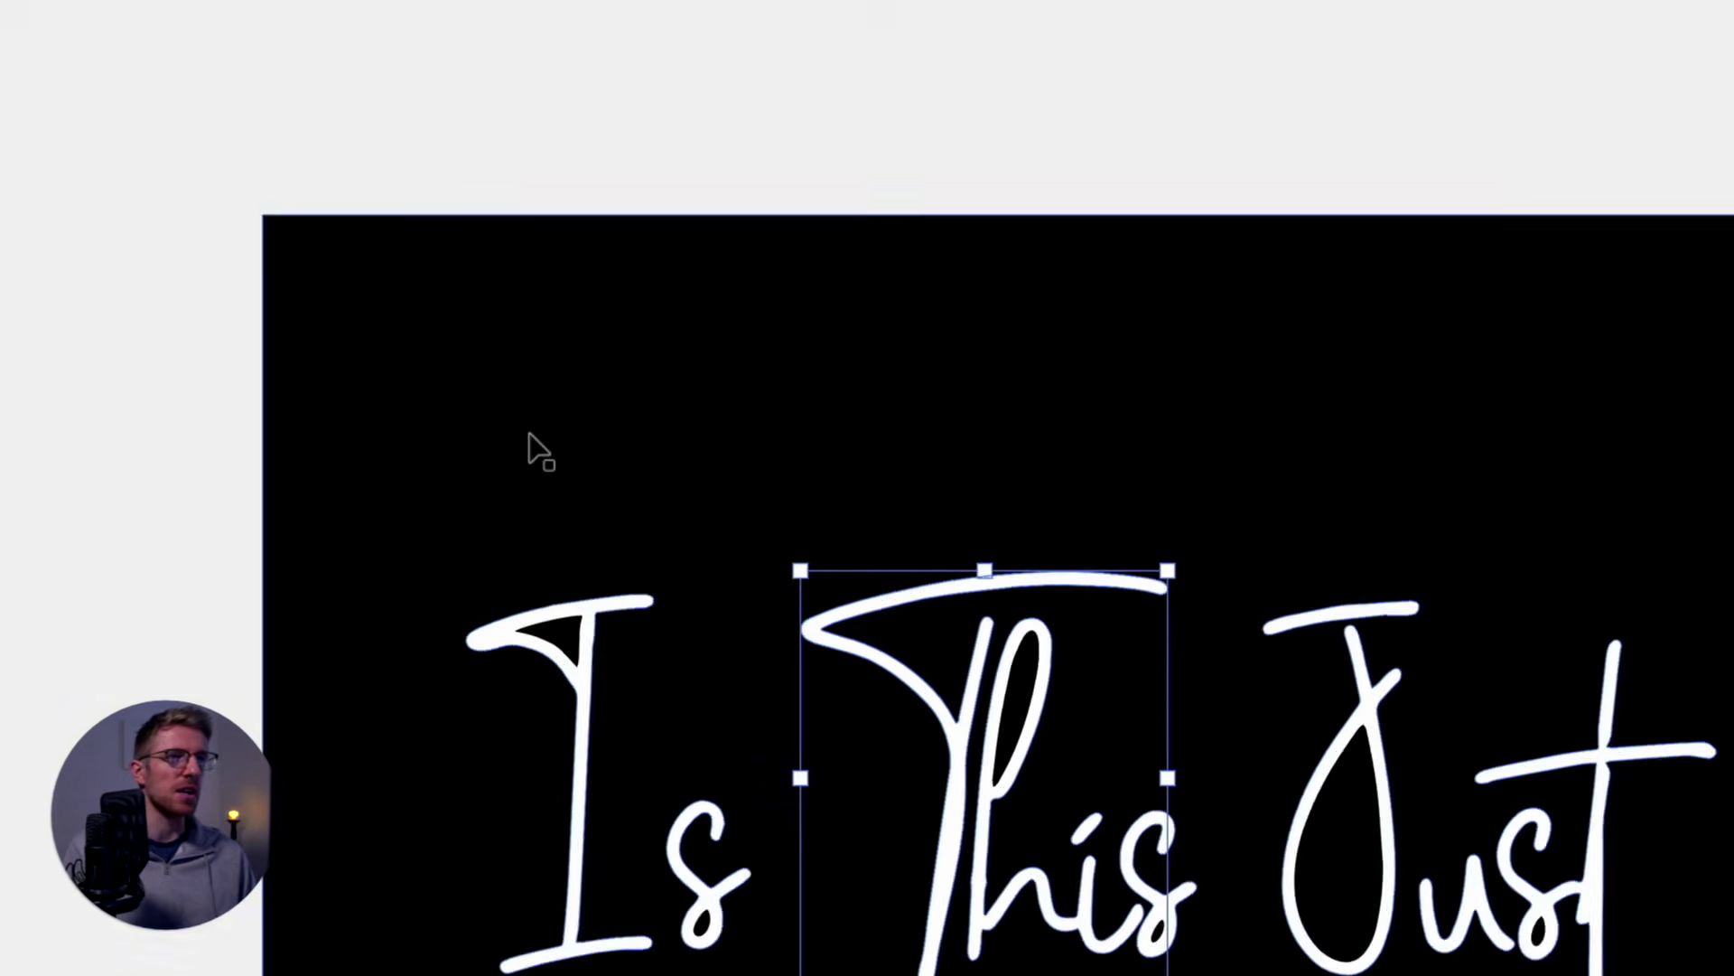
key("a")
left_click(596, 366)
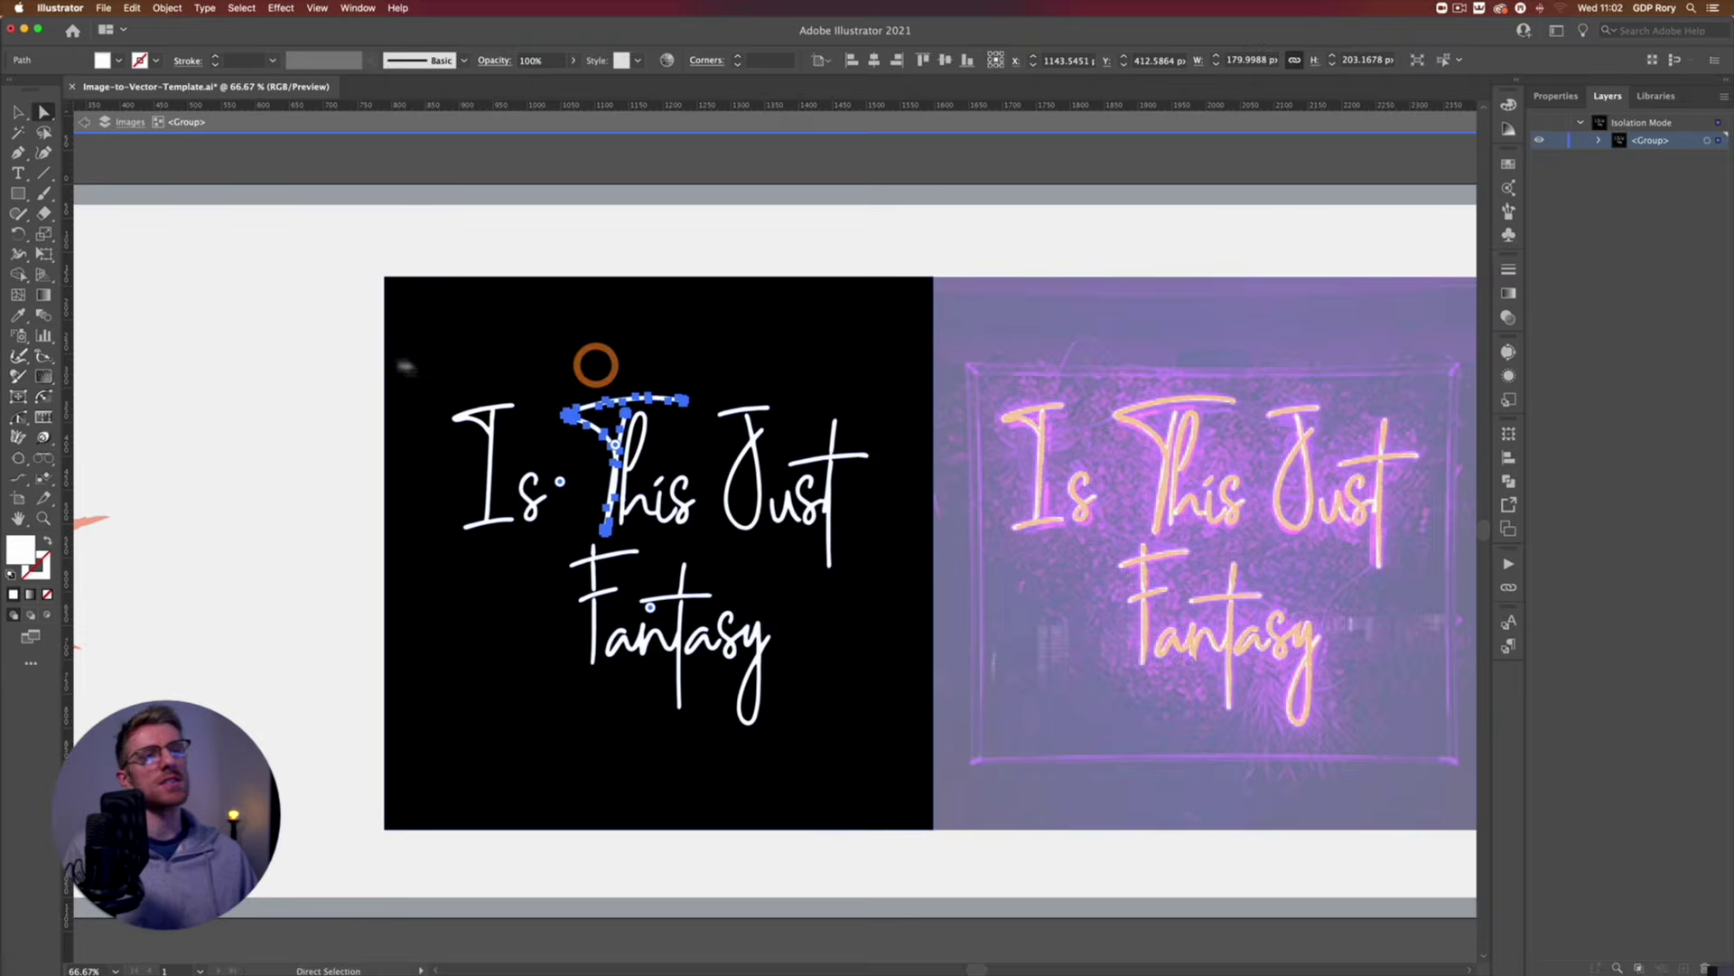
key("v")
left_click(251, 321)
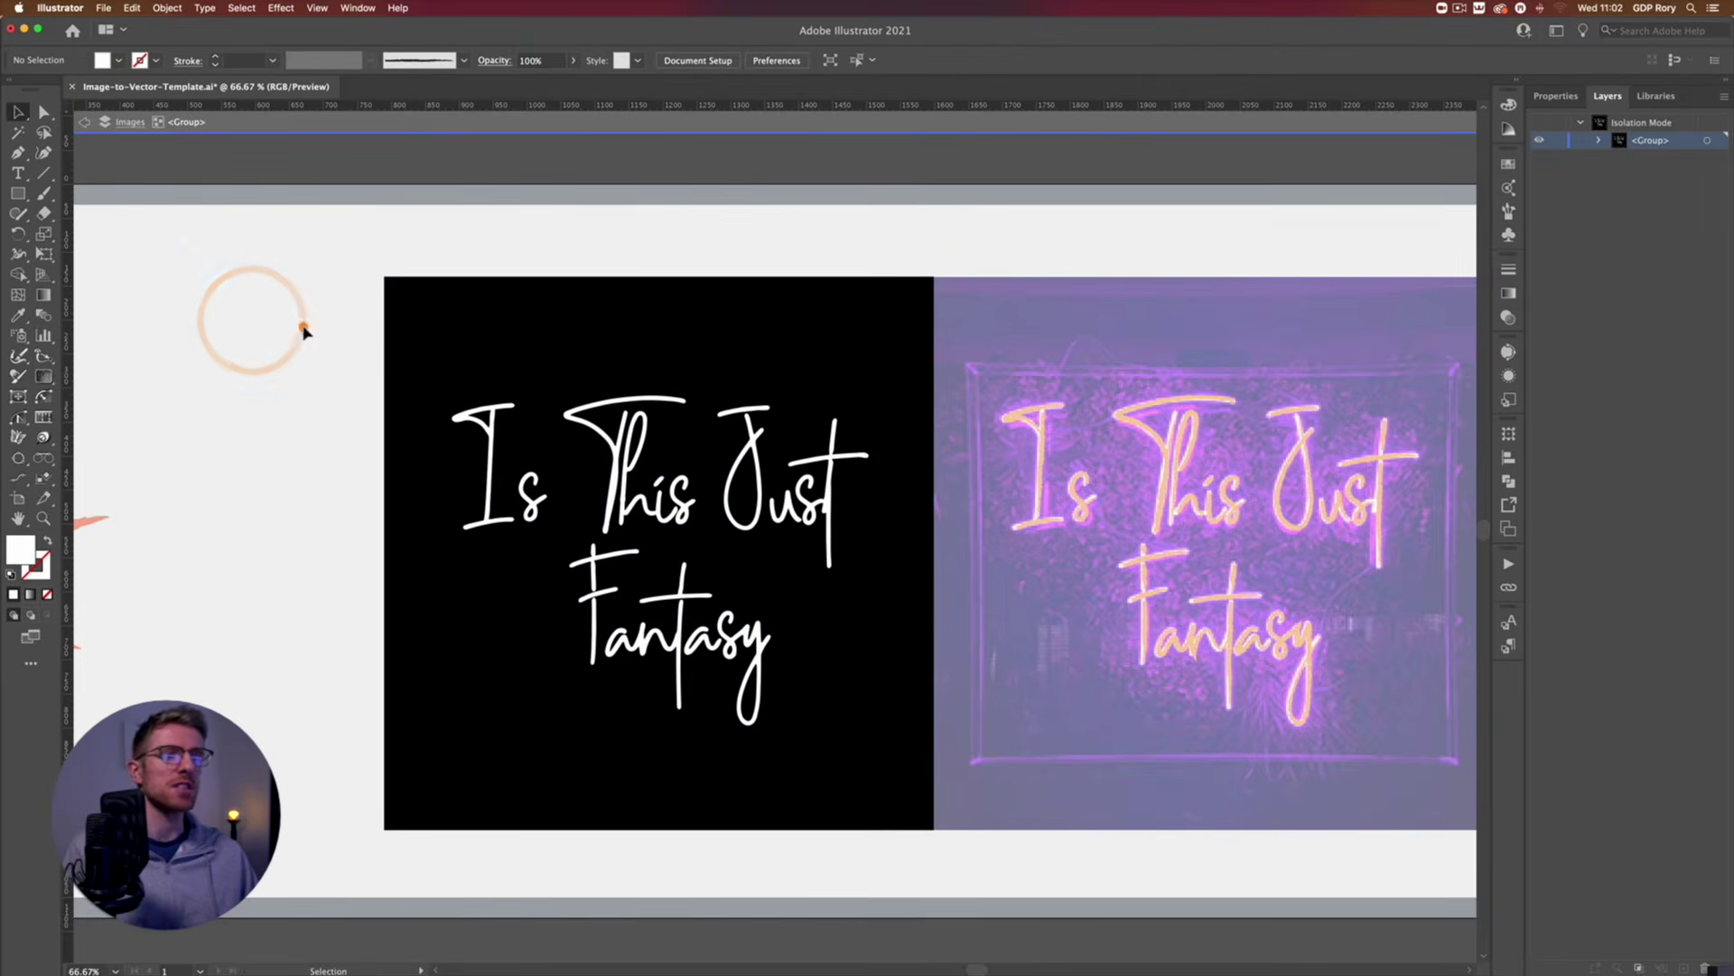
key("Escape")
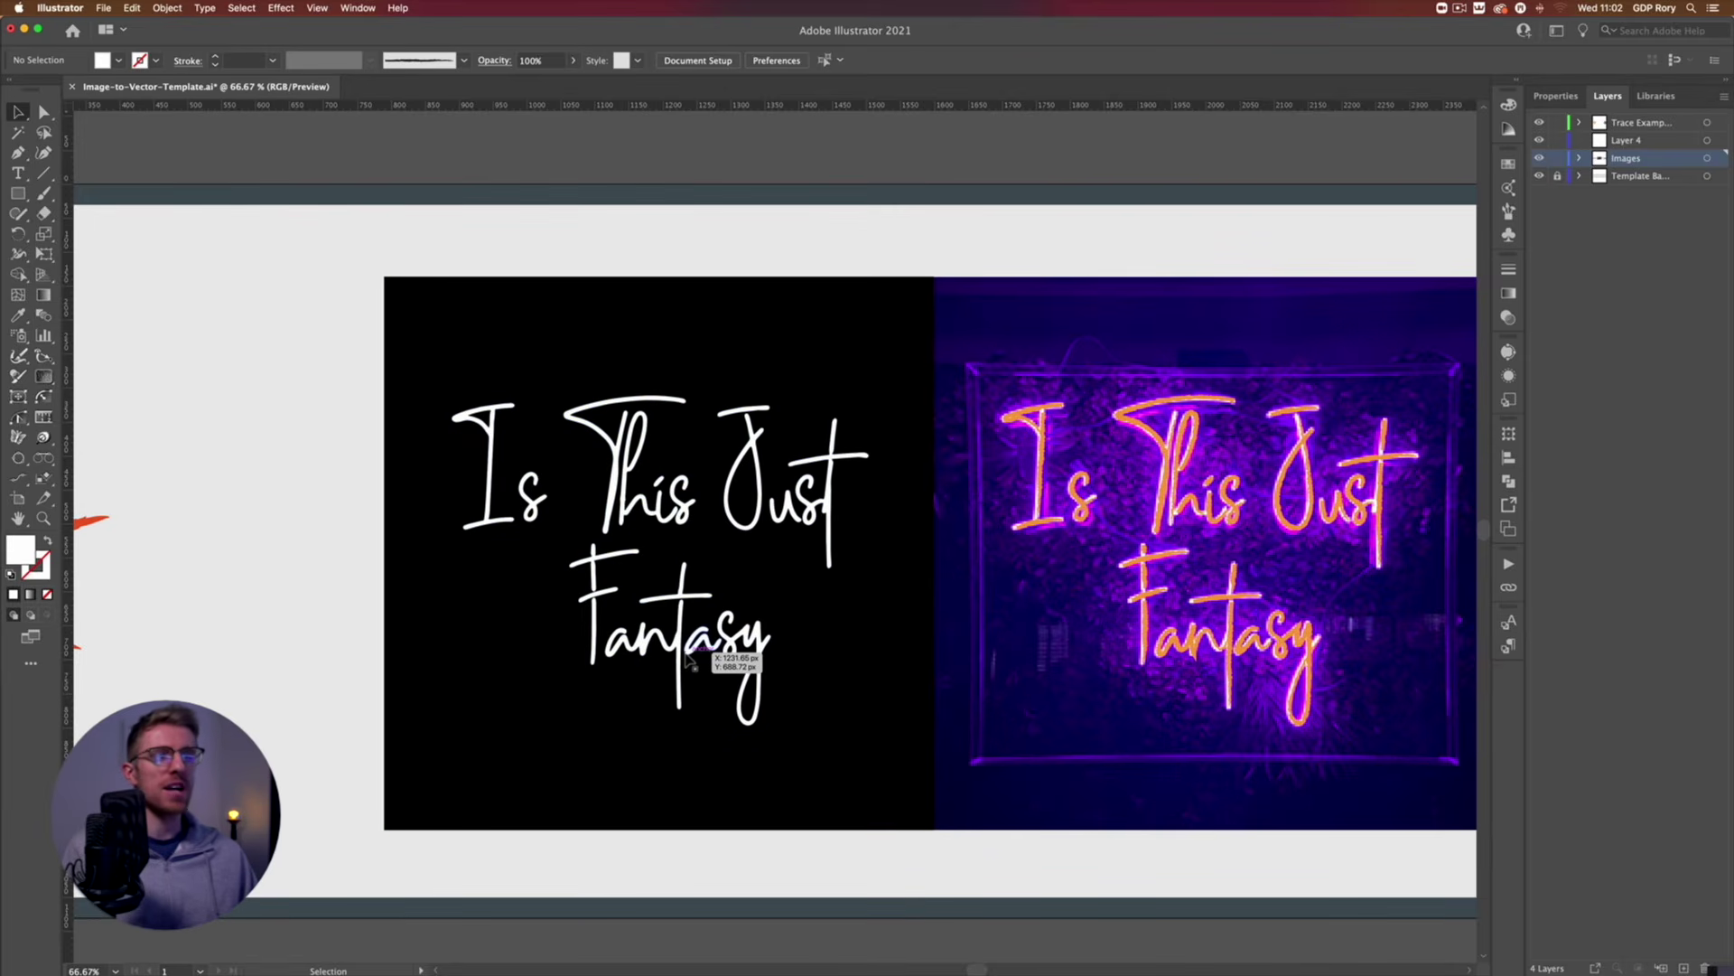
Select the Rough-Sketch.jpg mountain image and inspect its painted edges up close.
left_click_drag(953, 575, 646, 557)
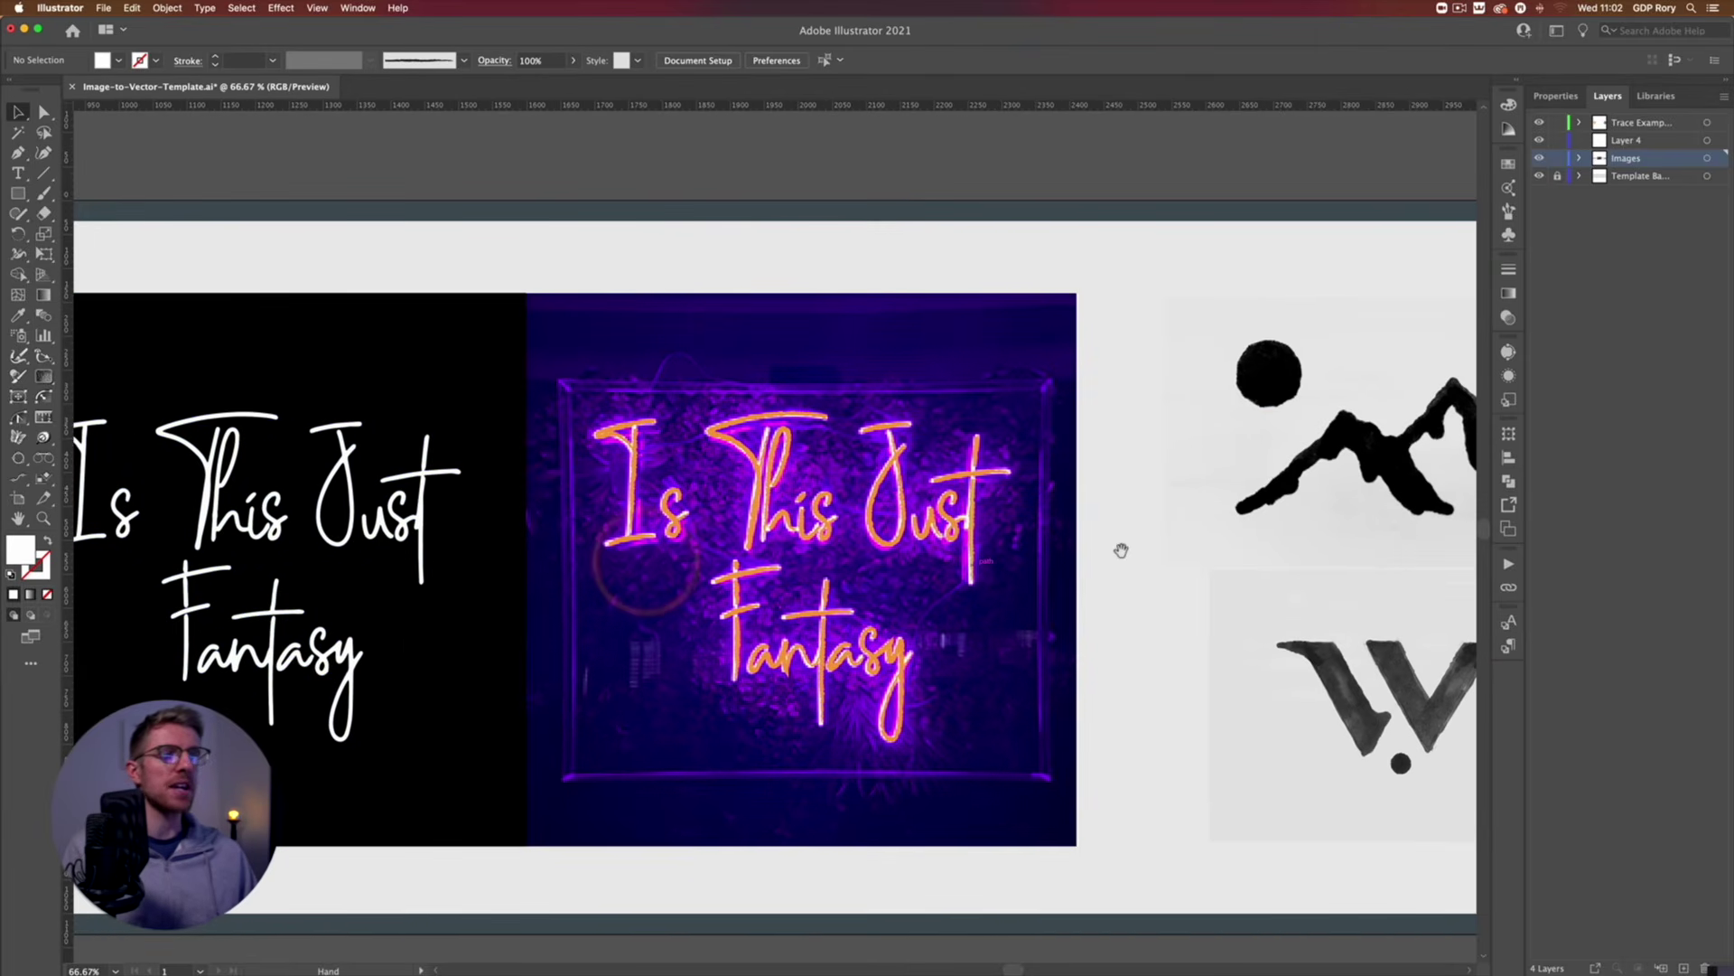
left_click_drag(1067, 550, 956, 539)
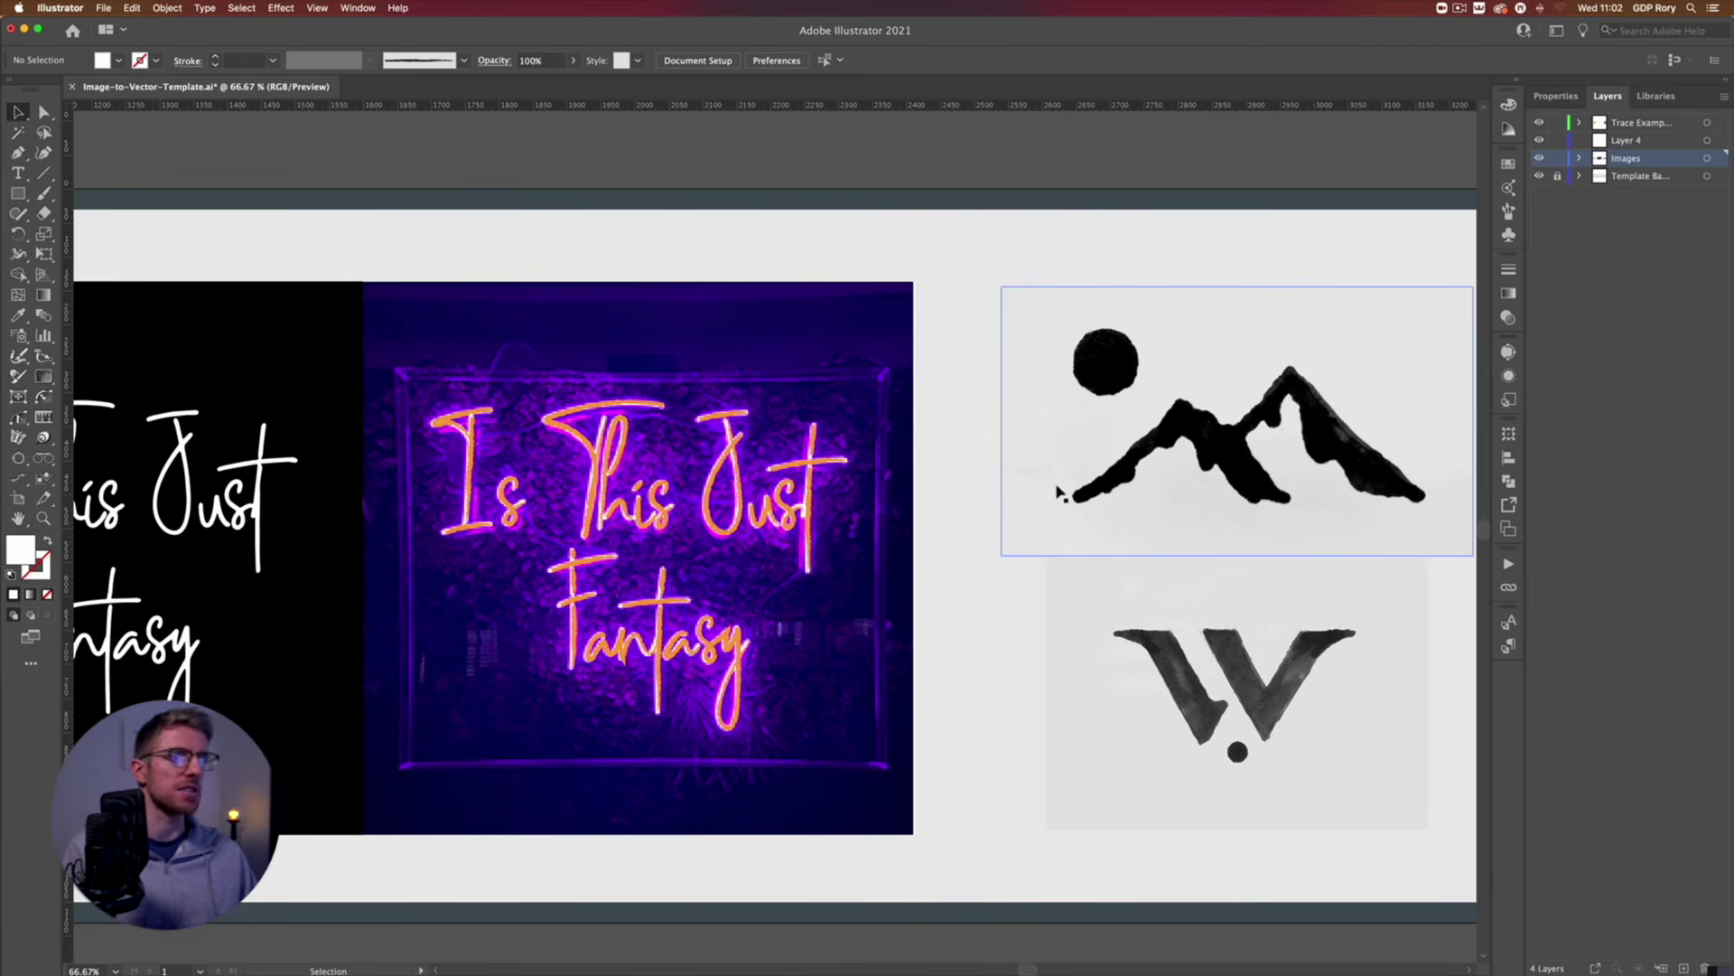
left_click_drag(1178, 500, 643, 501)
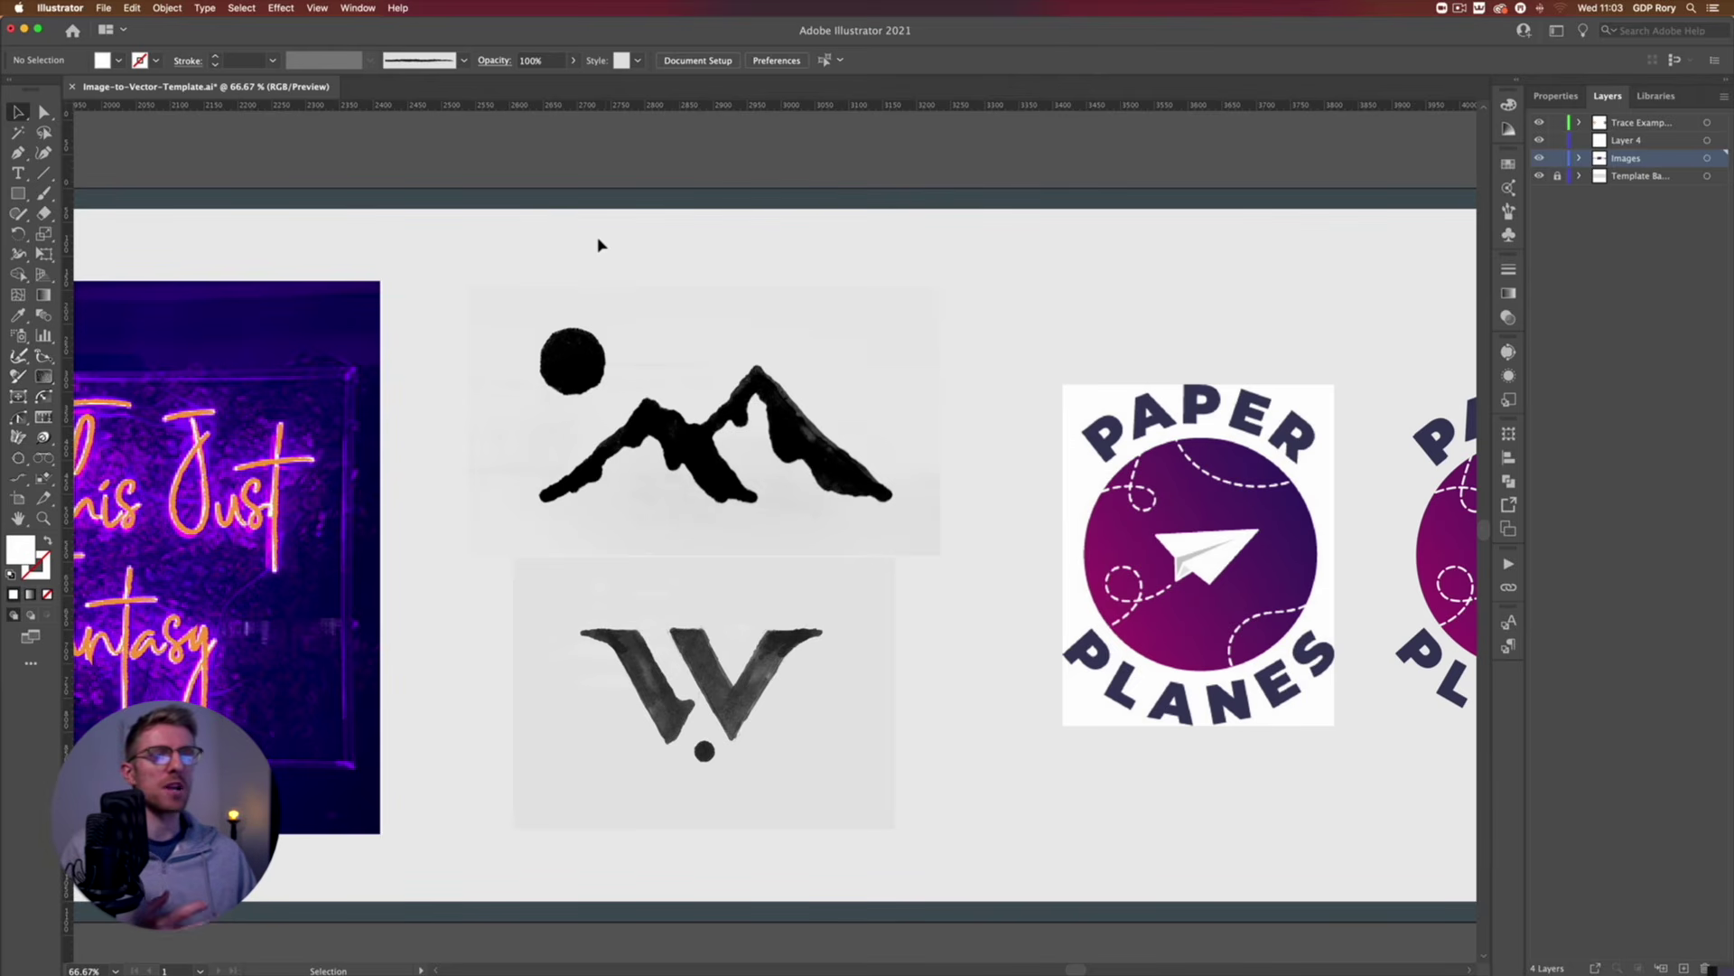
left_click(561, 336)
key("a")
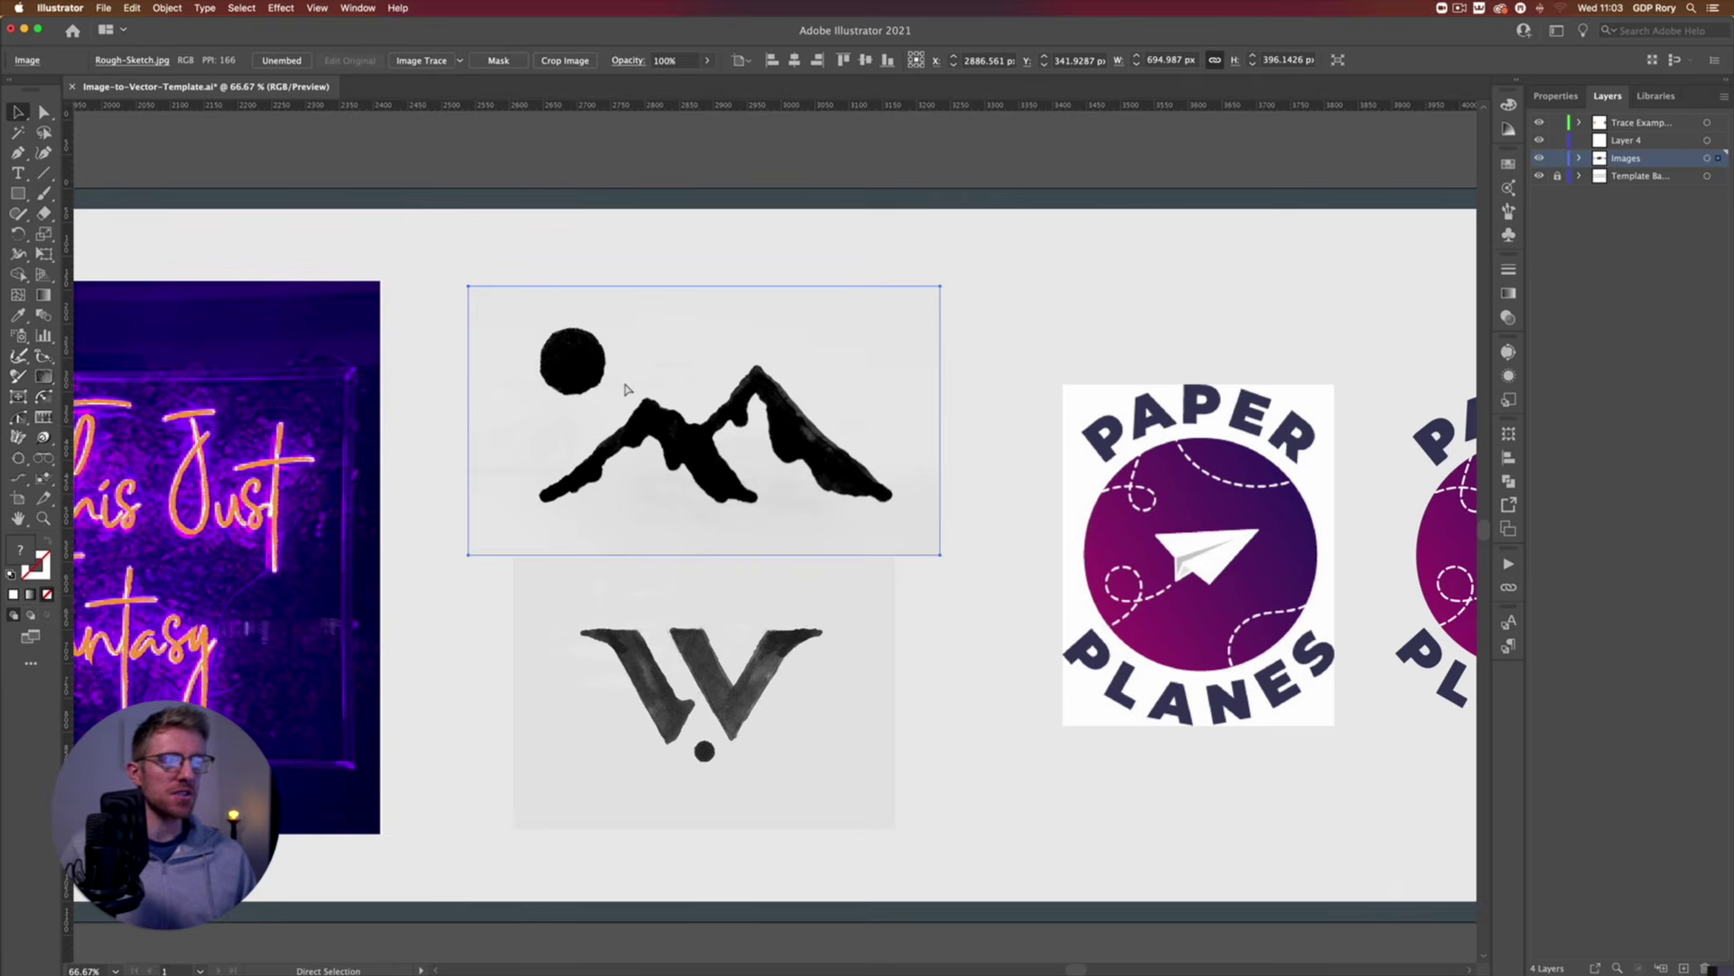
key("super+equal")
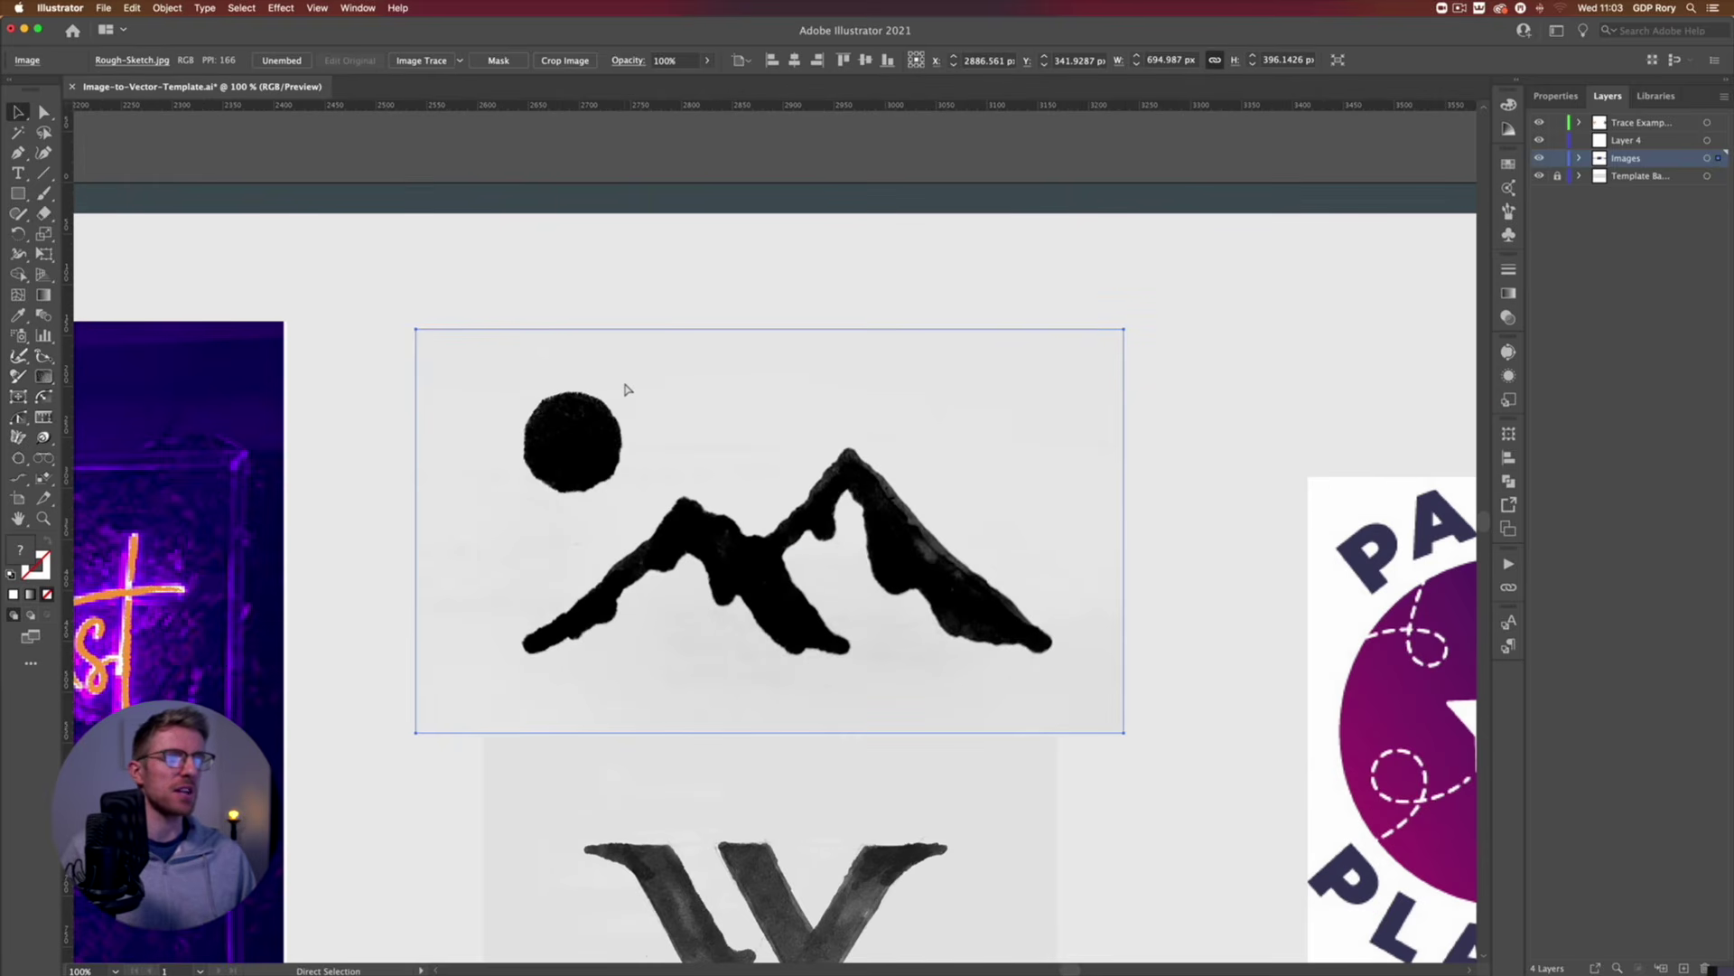
key("super+equal")
key("super+equal")
key("super+equal")
key("super+equal")
key("super+minus")
key("super+minus")
key("super+minus")
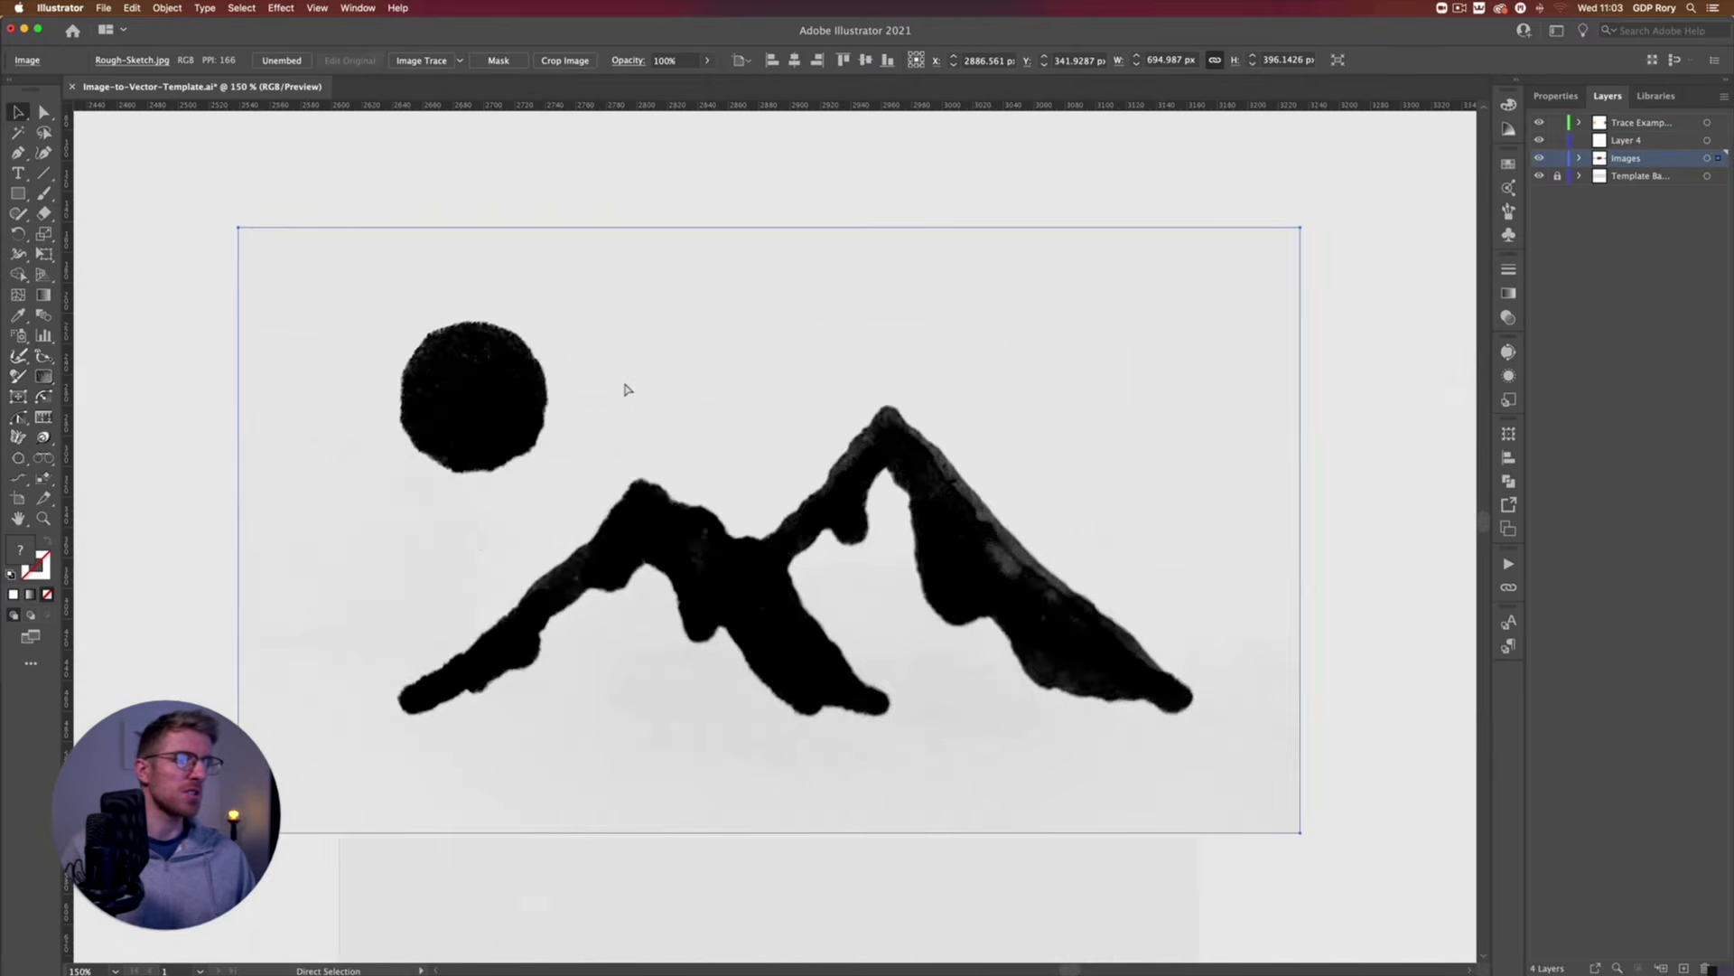
Run Image Trace on the mountain sketch with the Black and White Logo preset.
key("v")
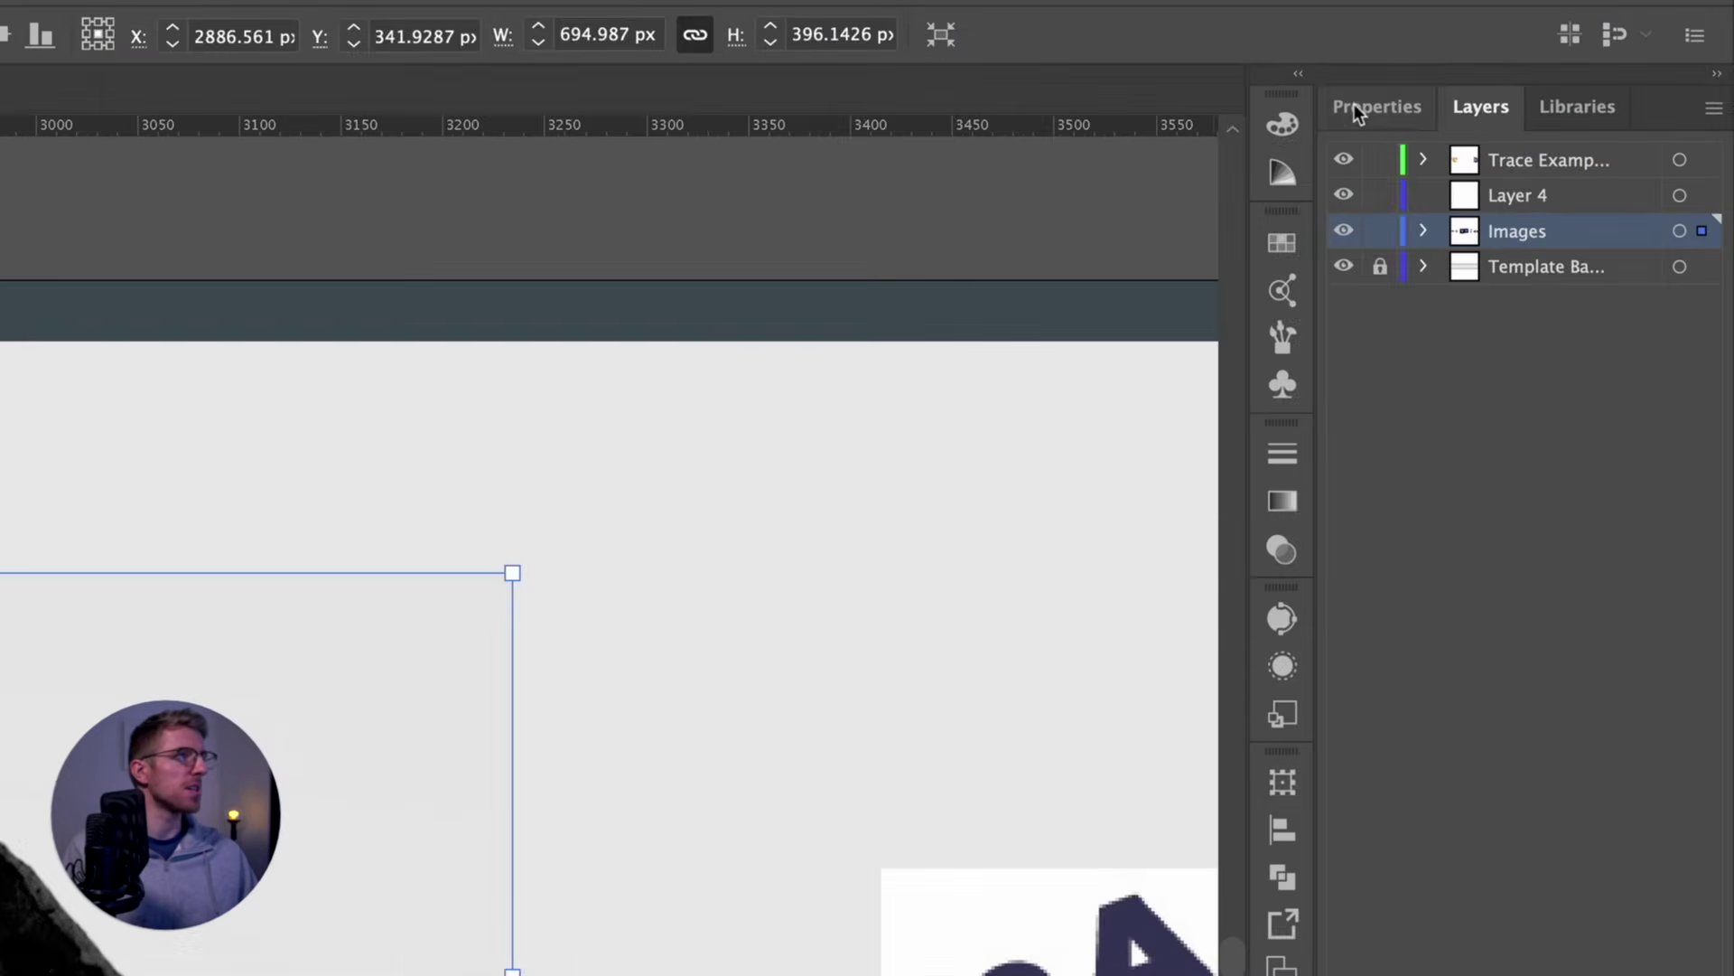
left_click(1563, 95)
left_click(1659, 527)
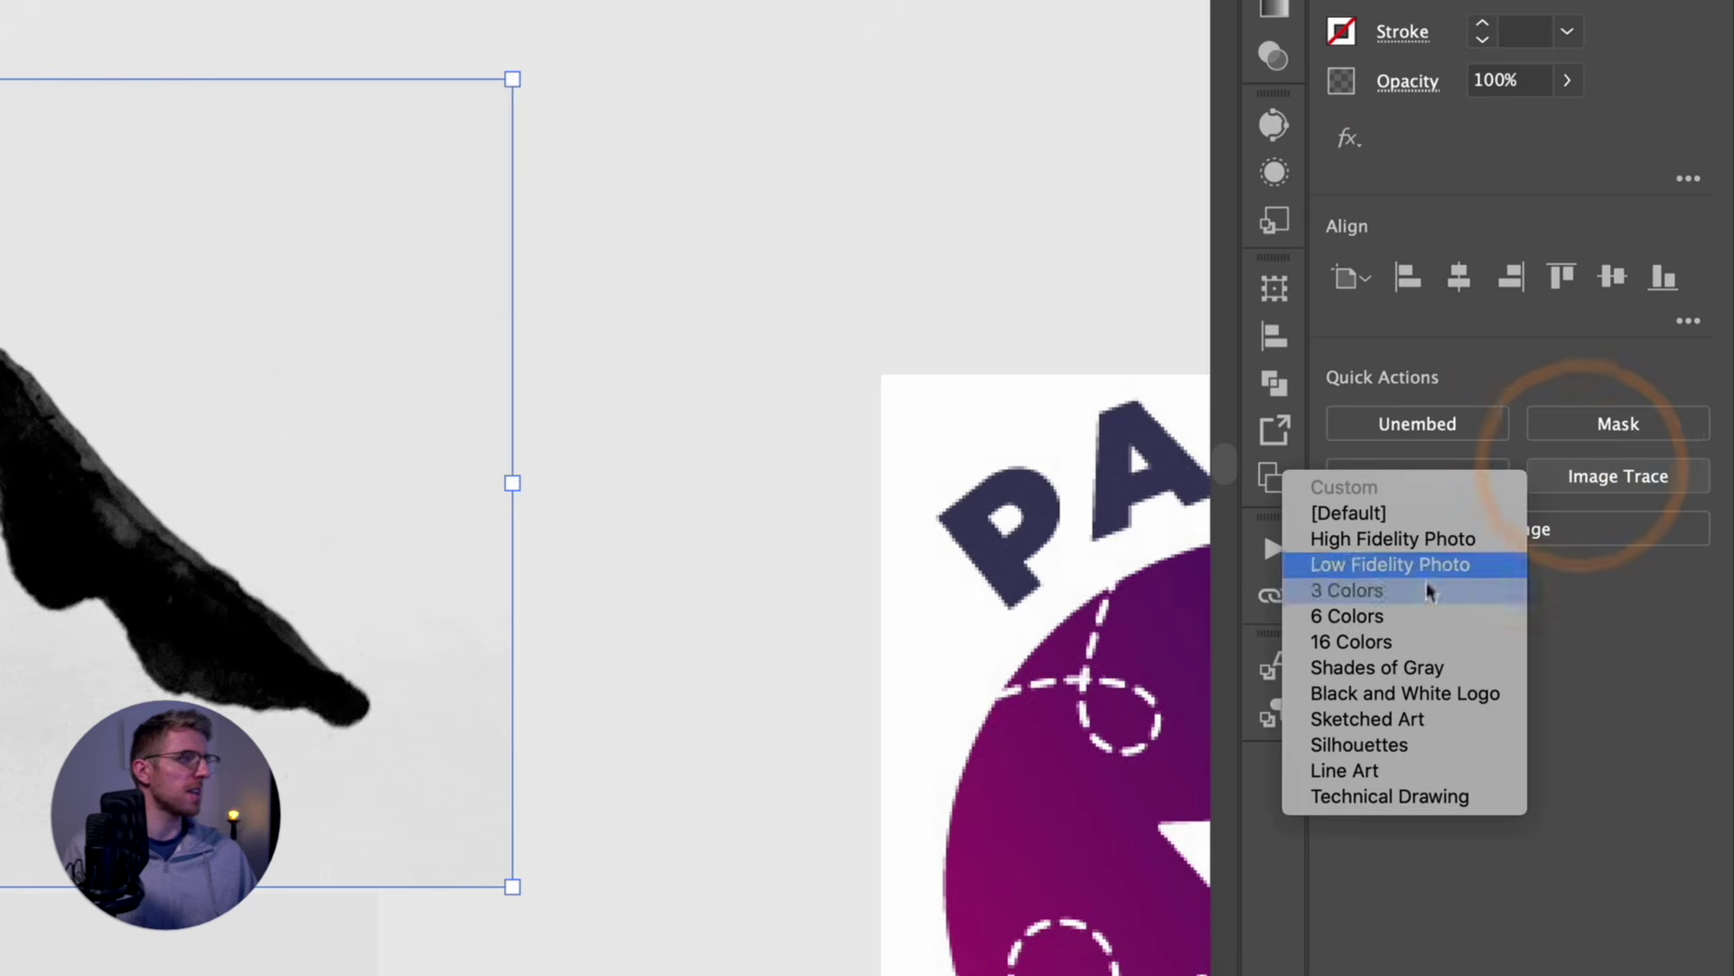
left_click(1386, 693)
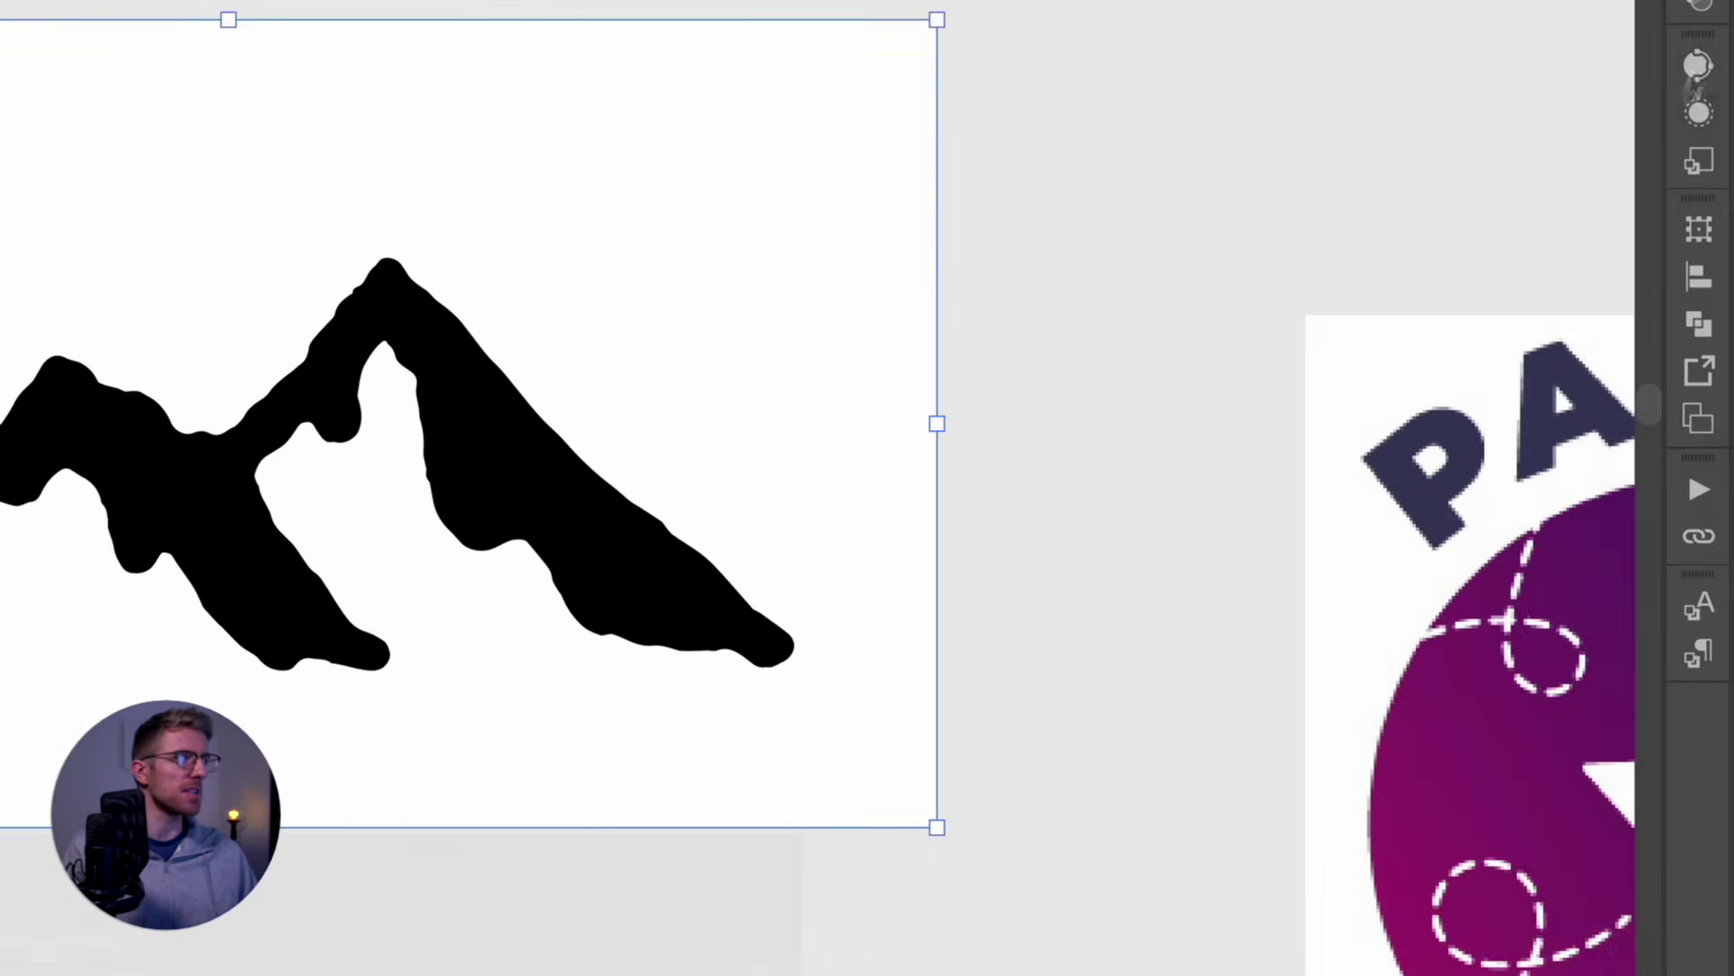
Turn on Ignore White for the mountain trace and expand it into vector paths.
left_click(1698, 65)
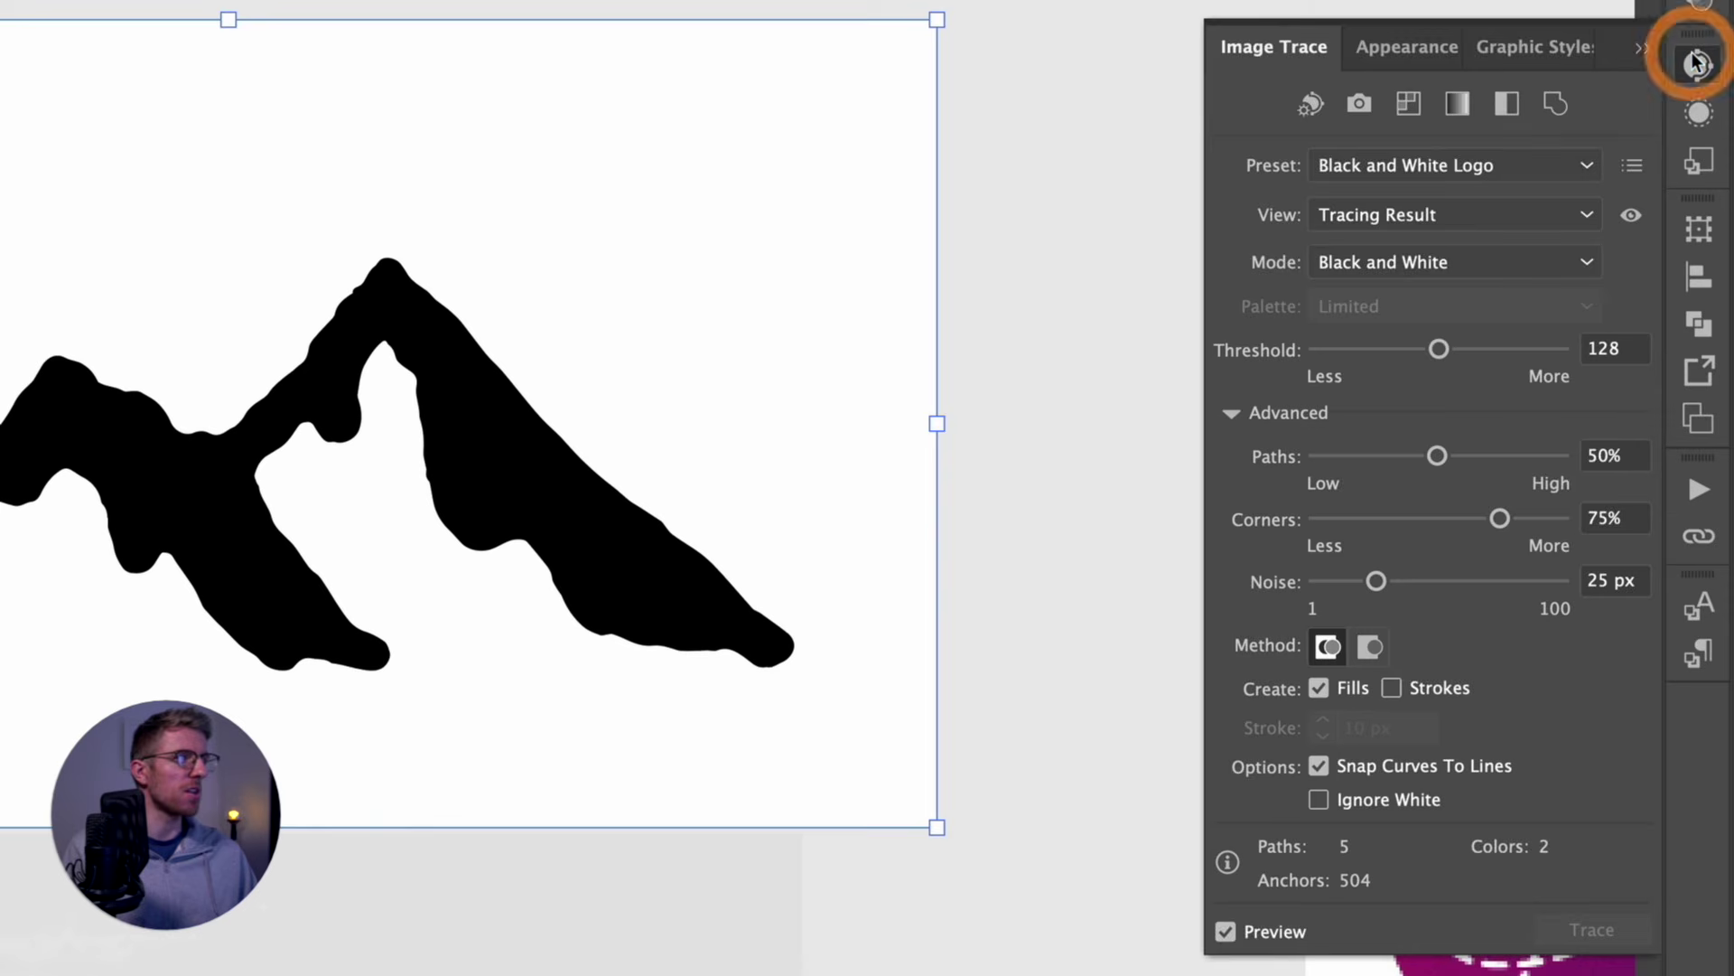
left_click(1319, 799)
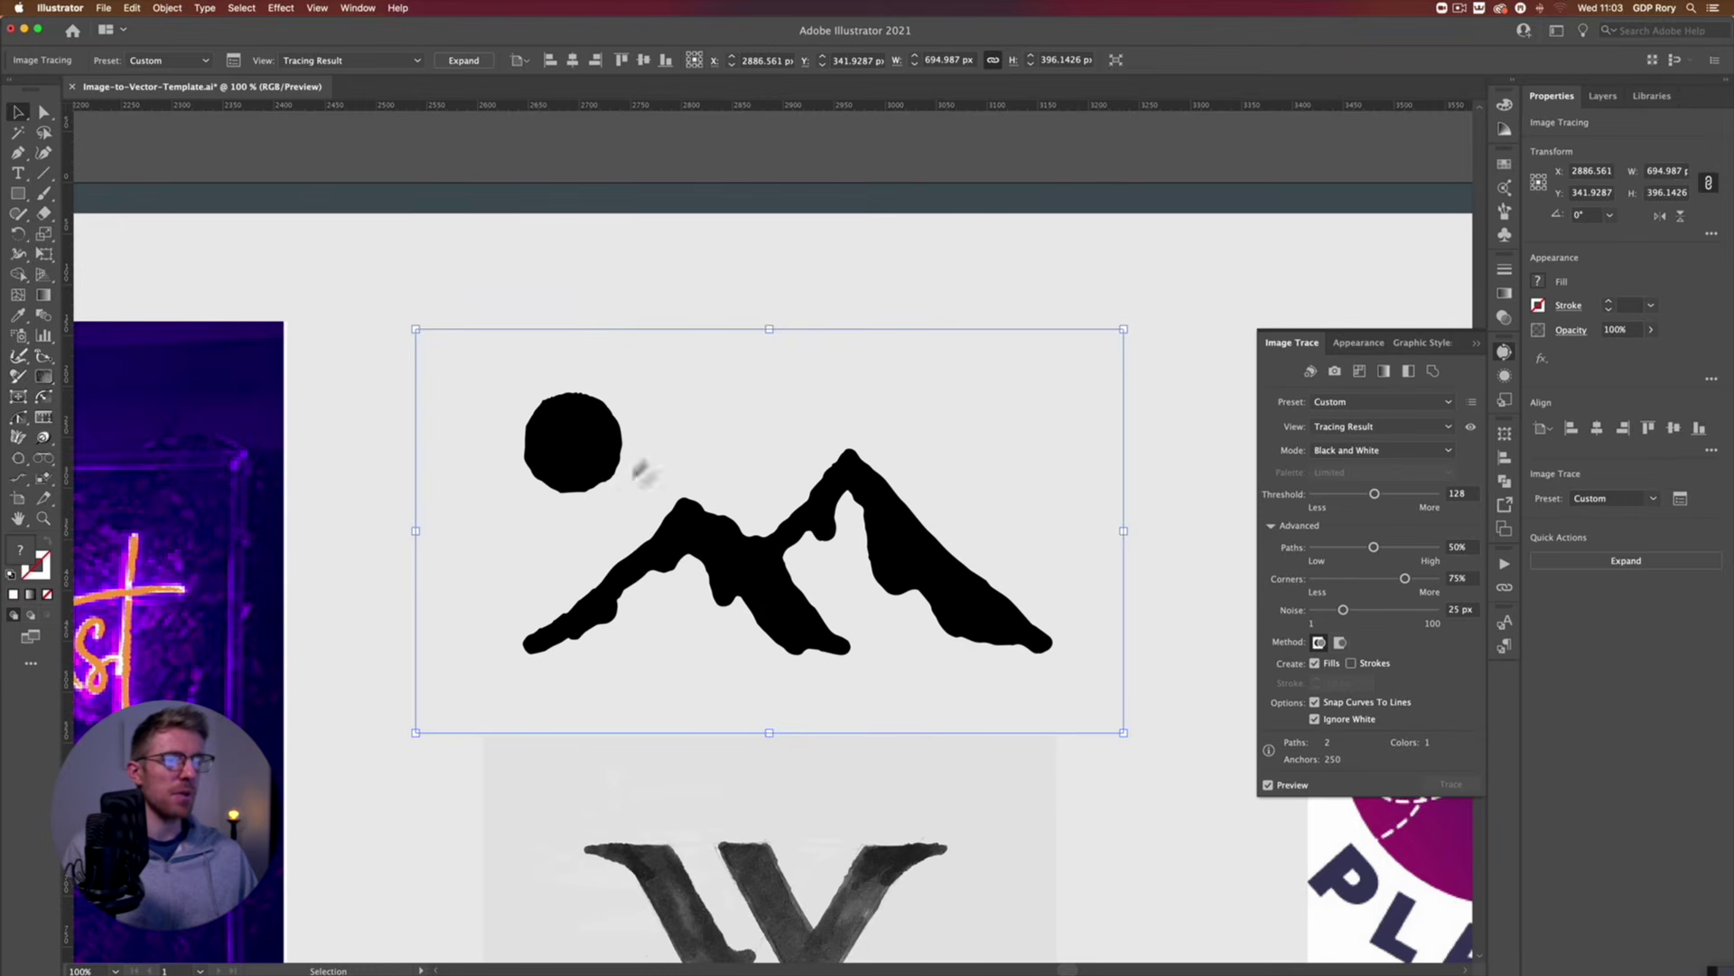
left_click(1599, 560)
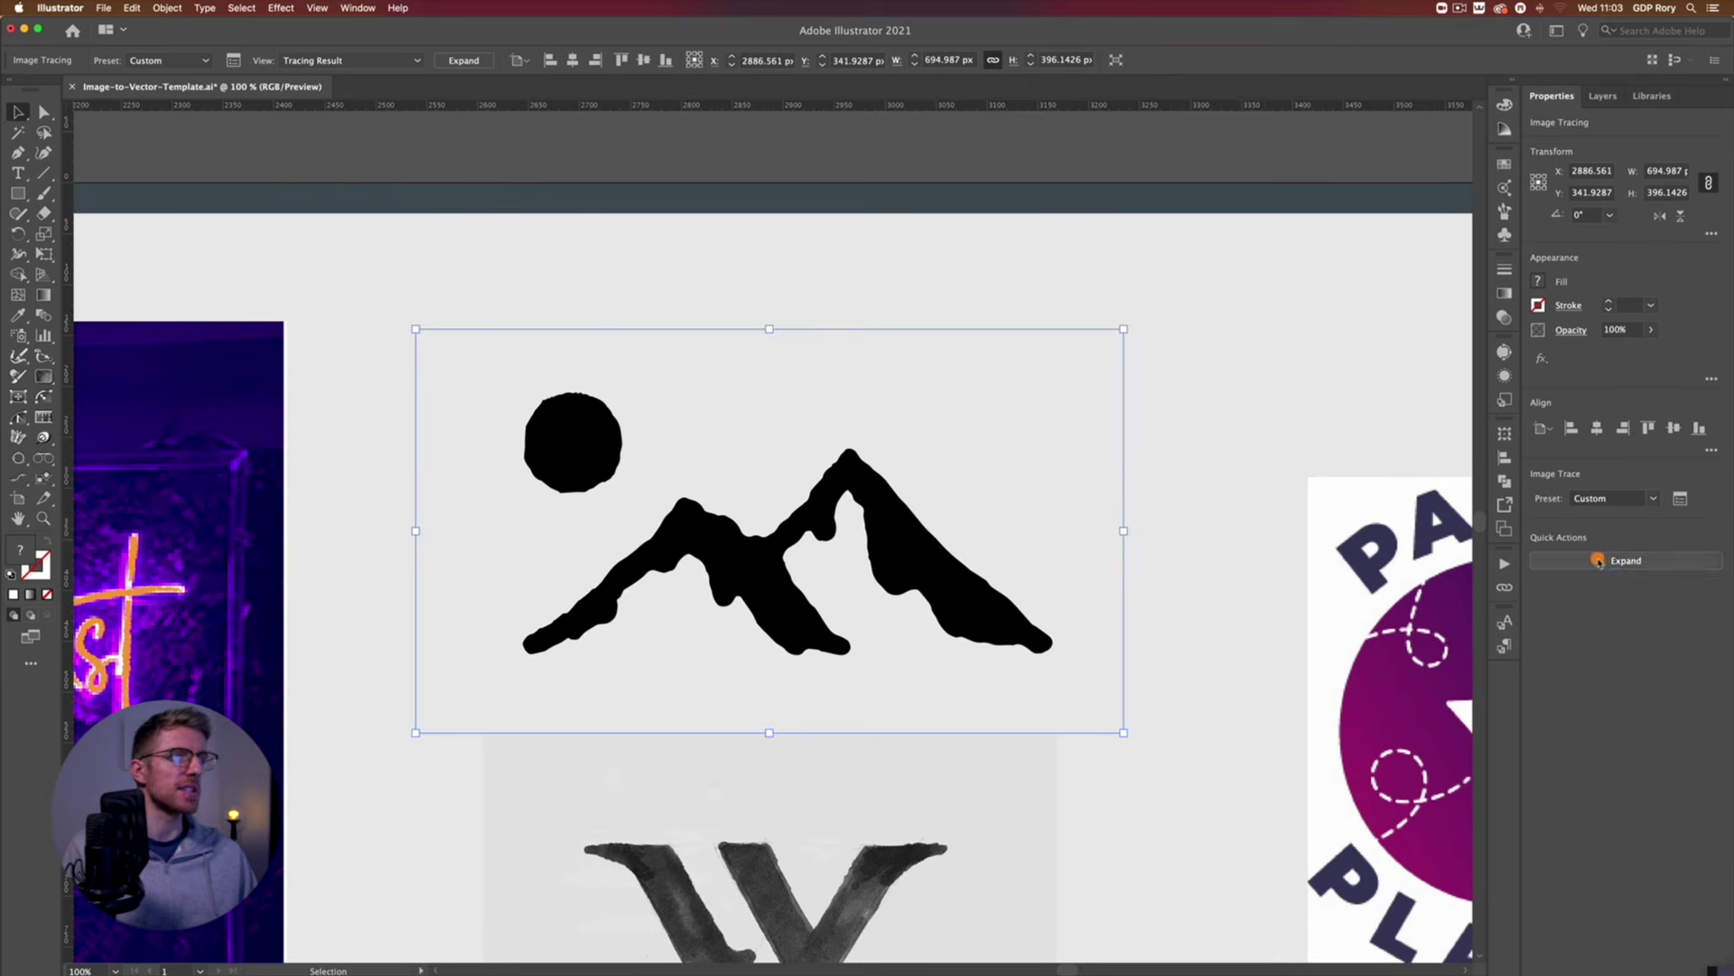
left_click(707, 450)
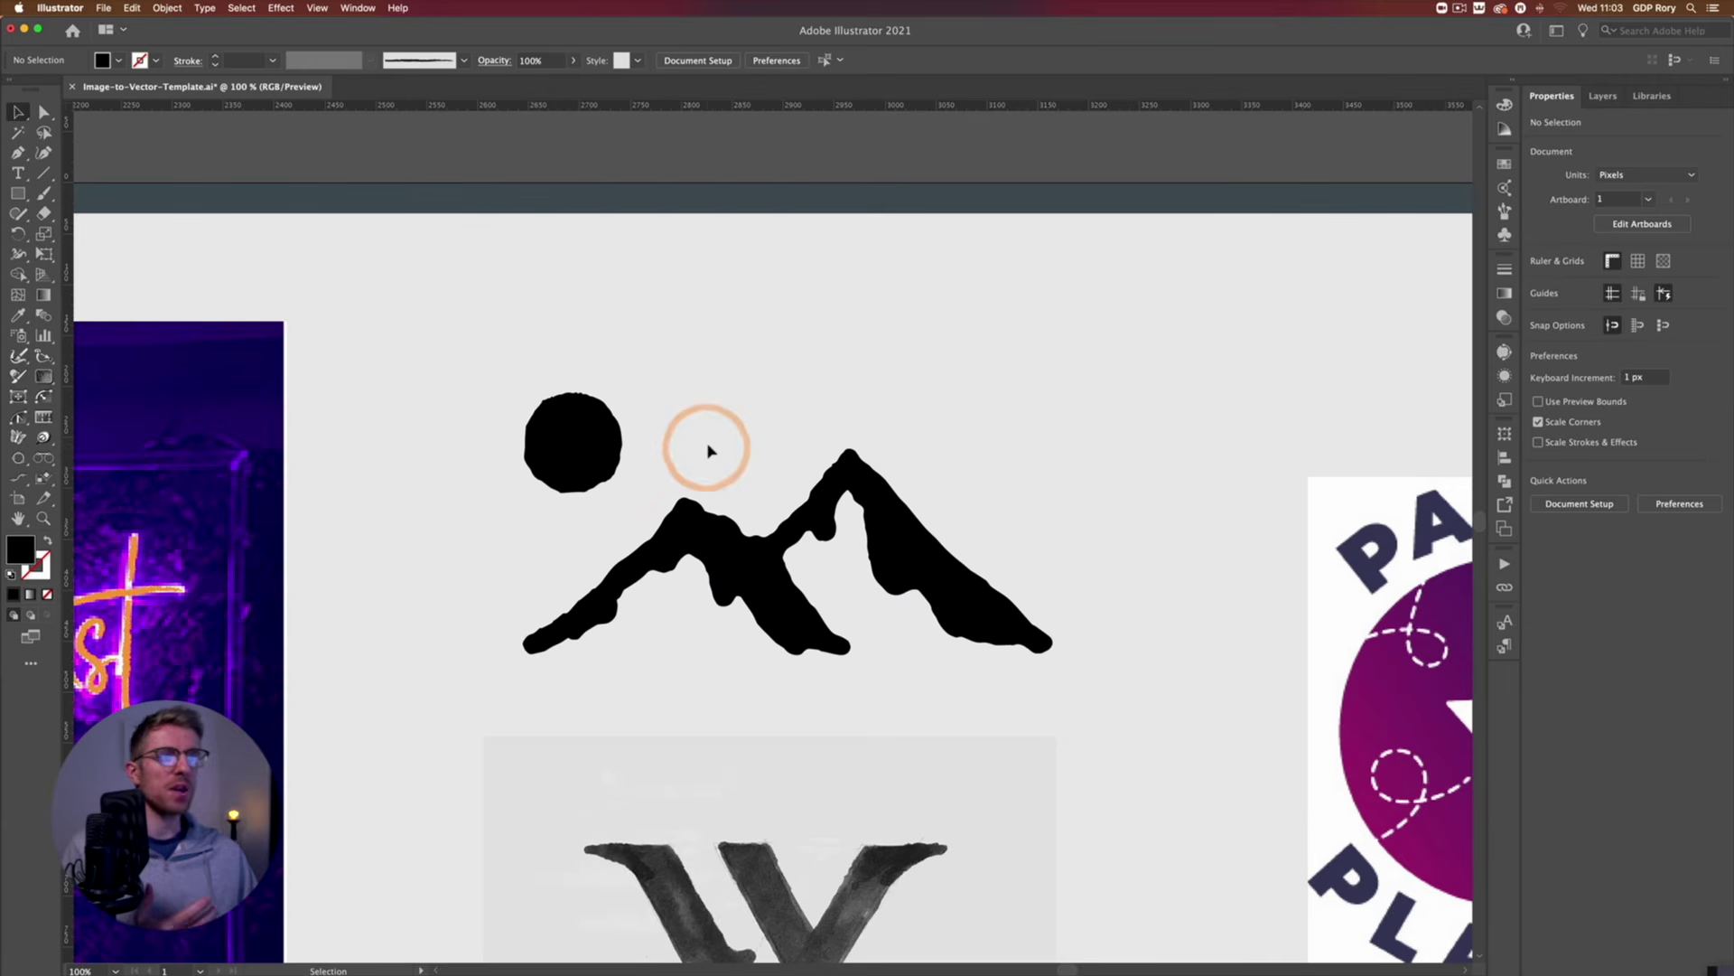
Examine the anchor points of the expanded sun and mountain artwork, then deselect it.
left_click(696, 508)
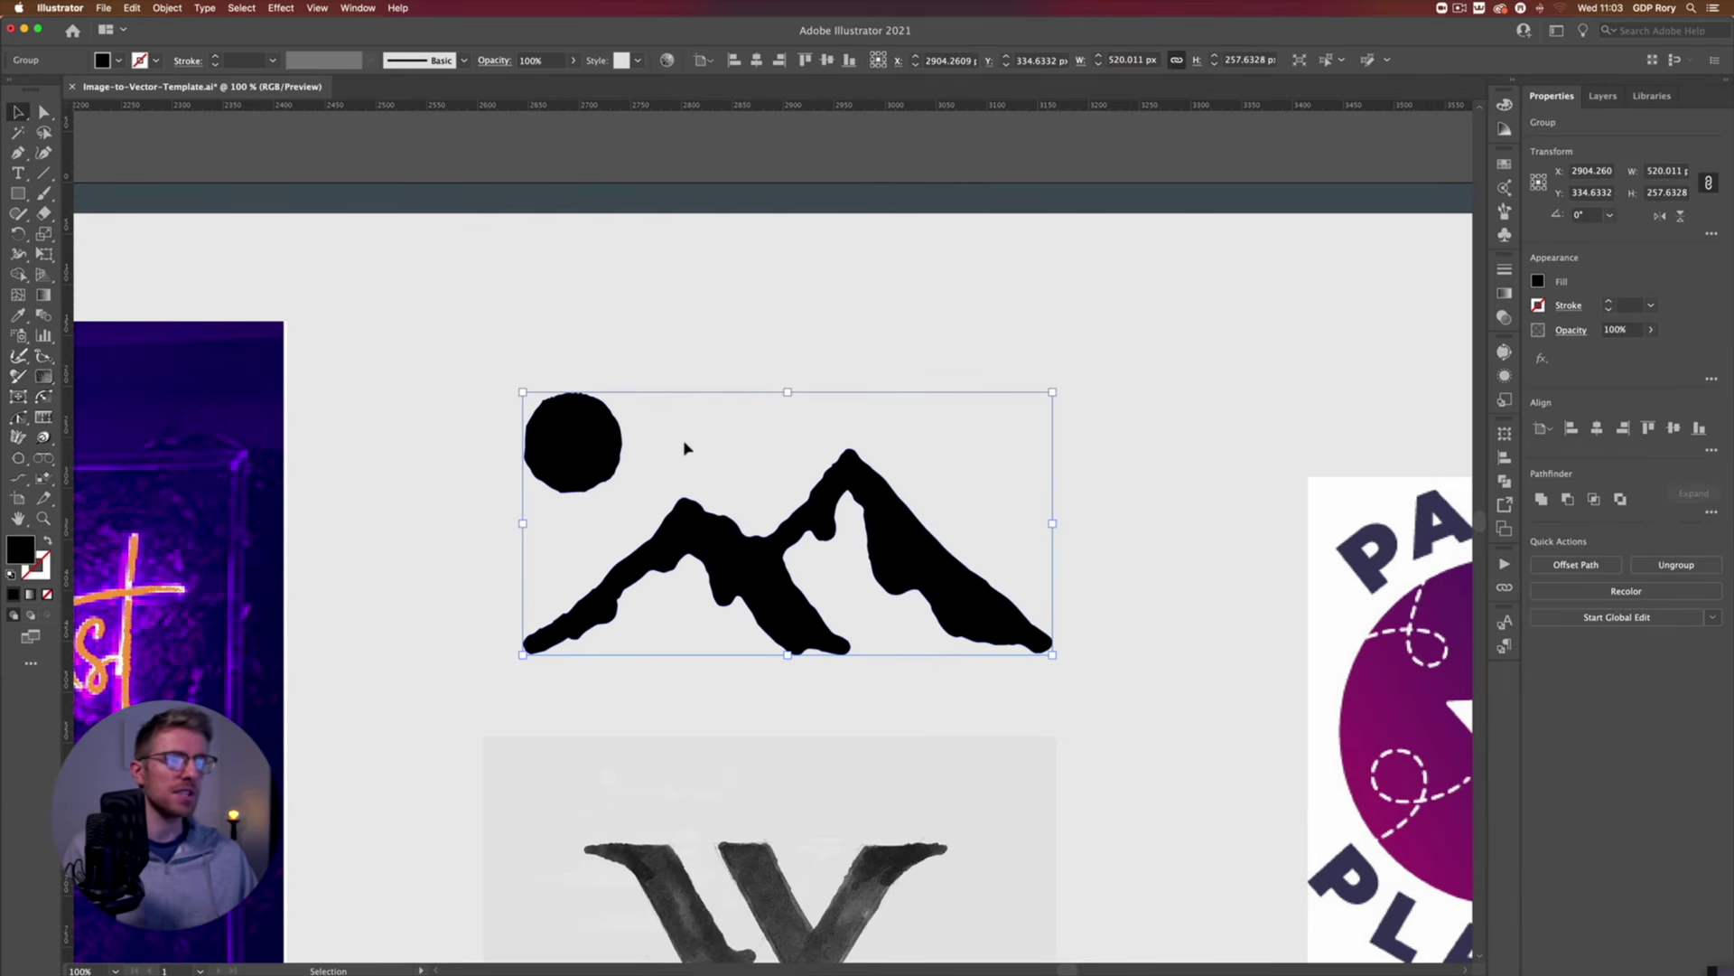
key("a")
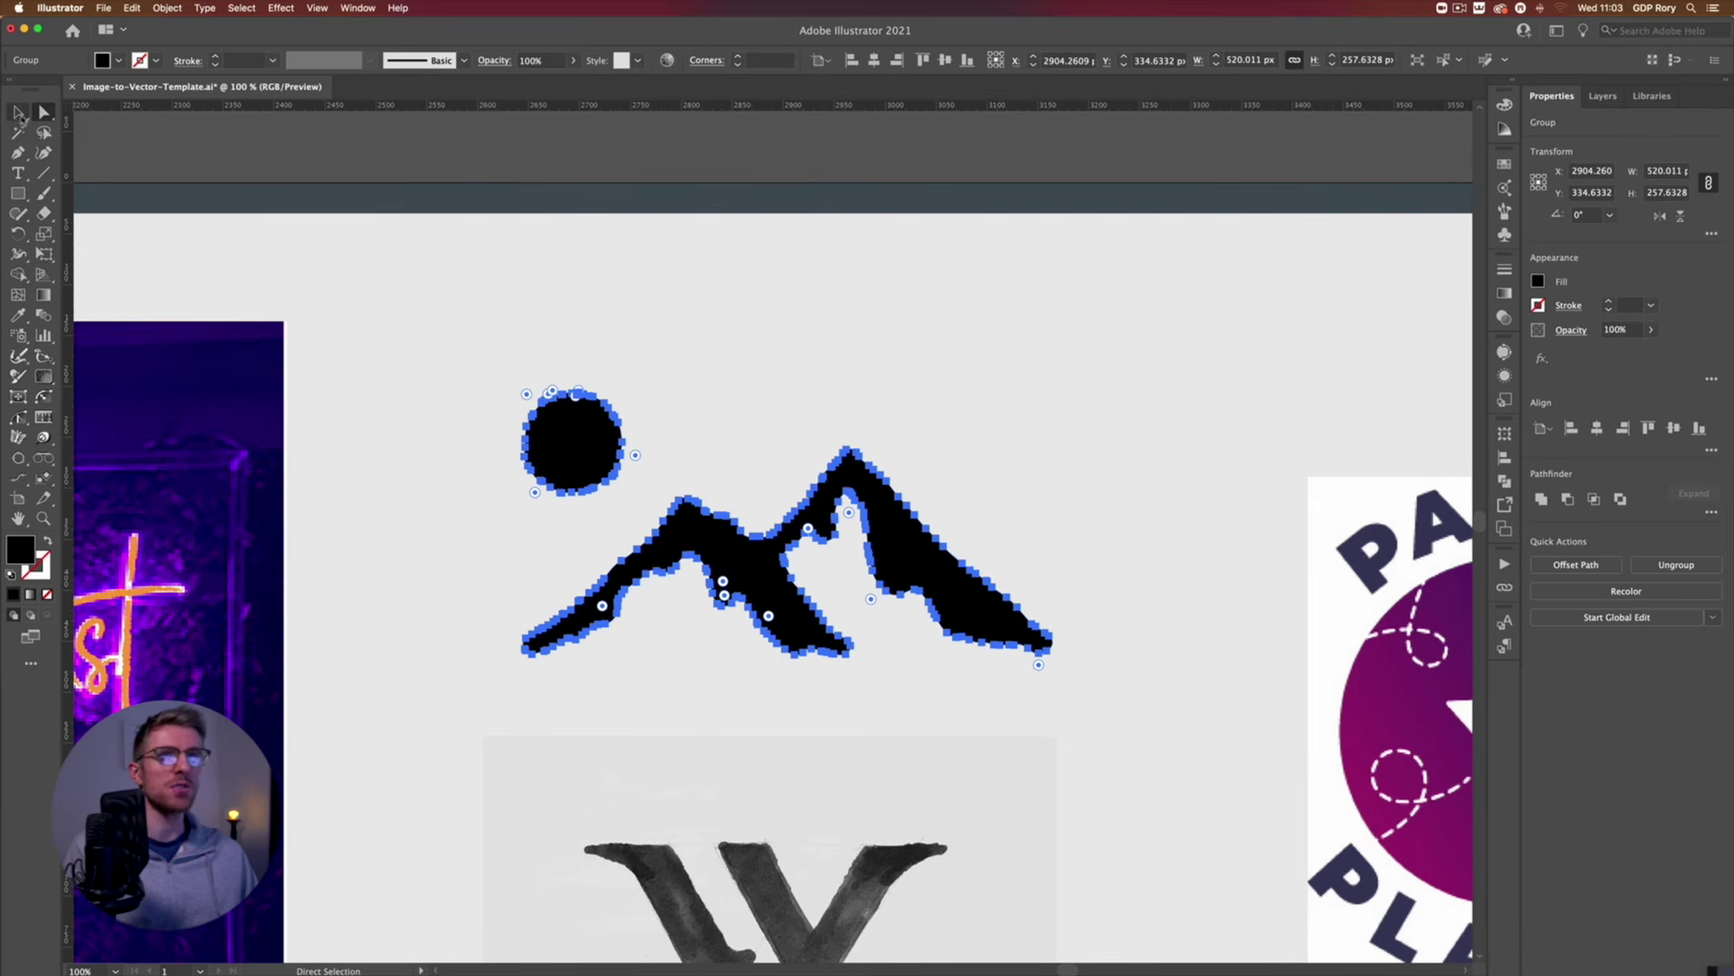
left_click(16, 112)
left_click(396, 265)
left_click(486, 358)
Run Image Trace on the Rough-Sketch-2.jpg W image with the Black and White Logo preset.
scroll(488, 439, "down", 8)
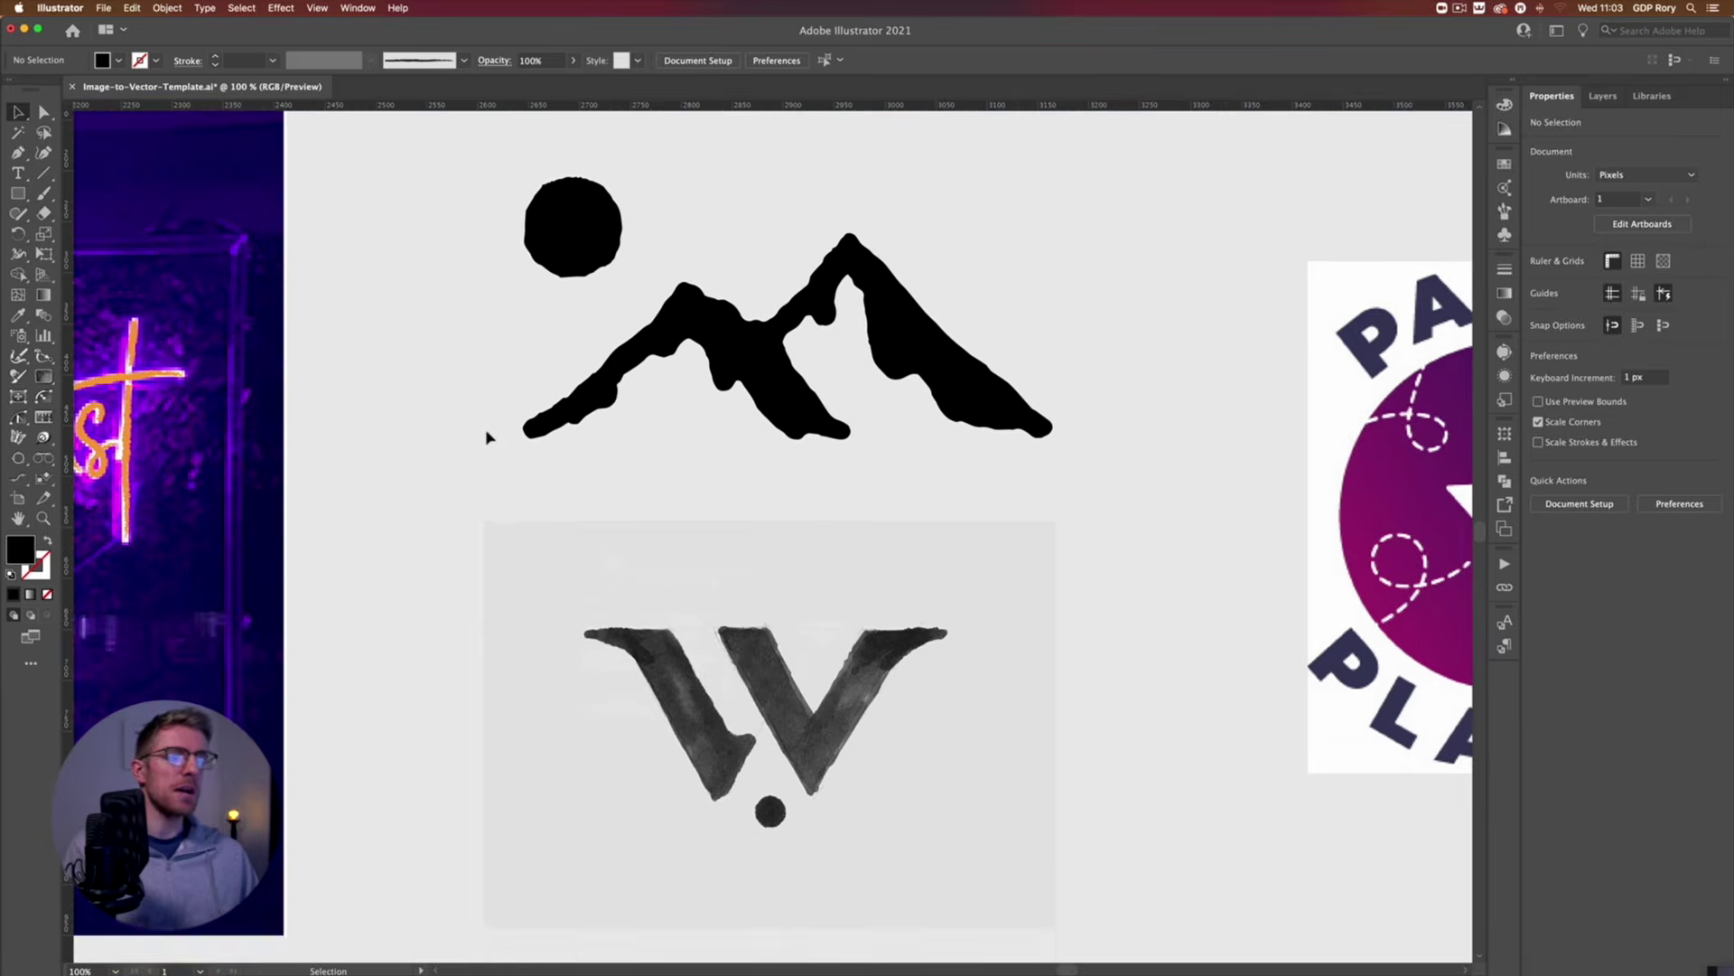
left_click(639, 492)
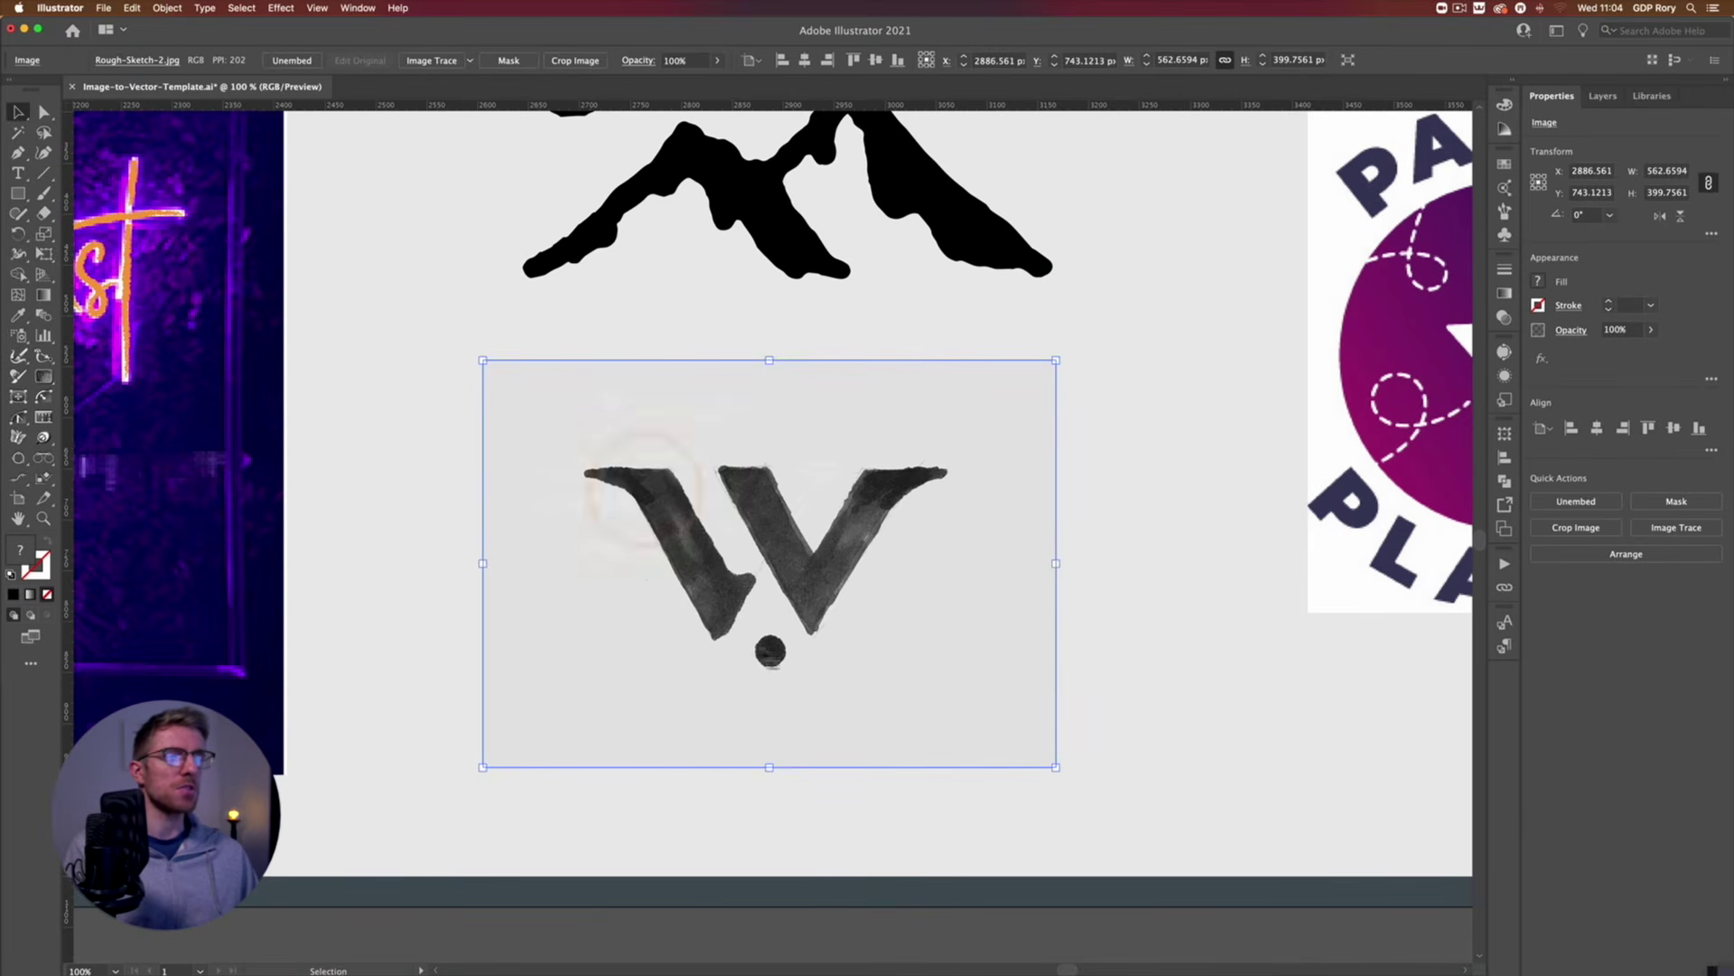
key("a")
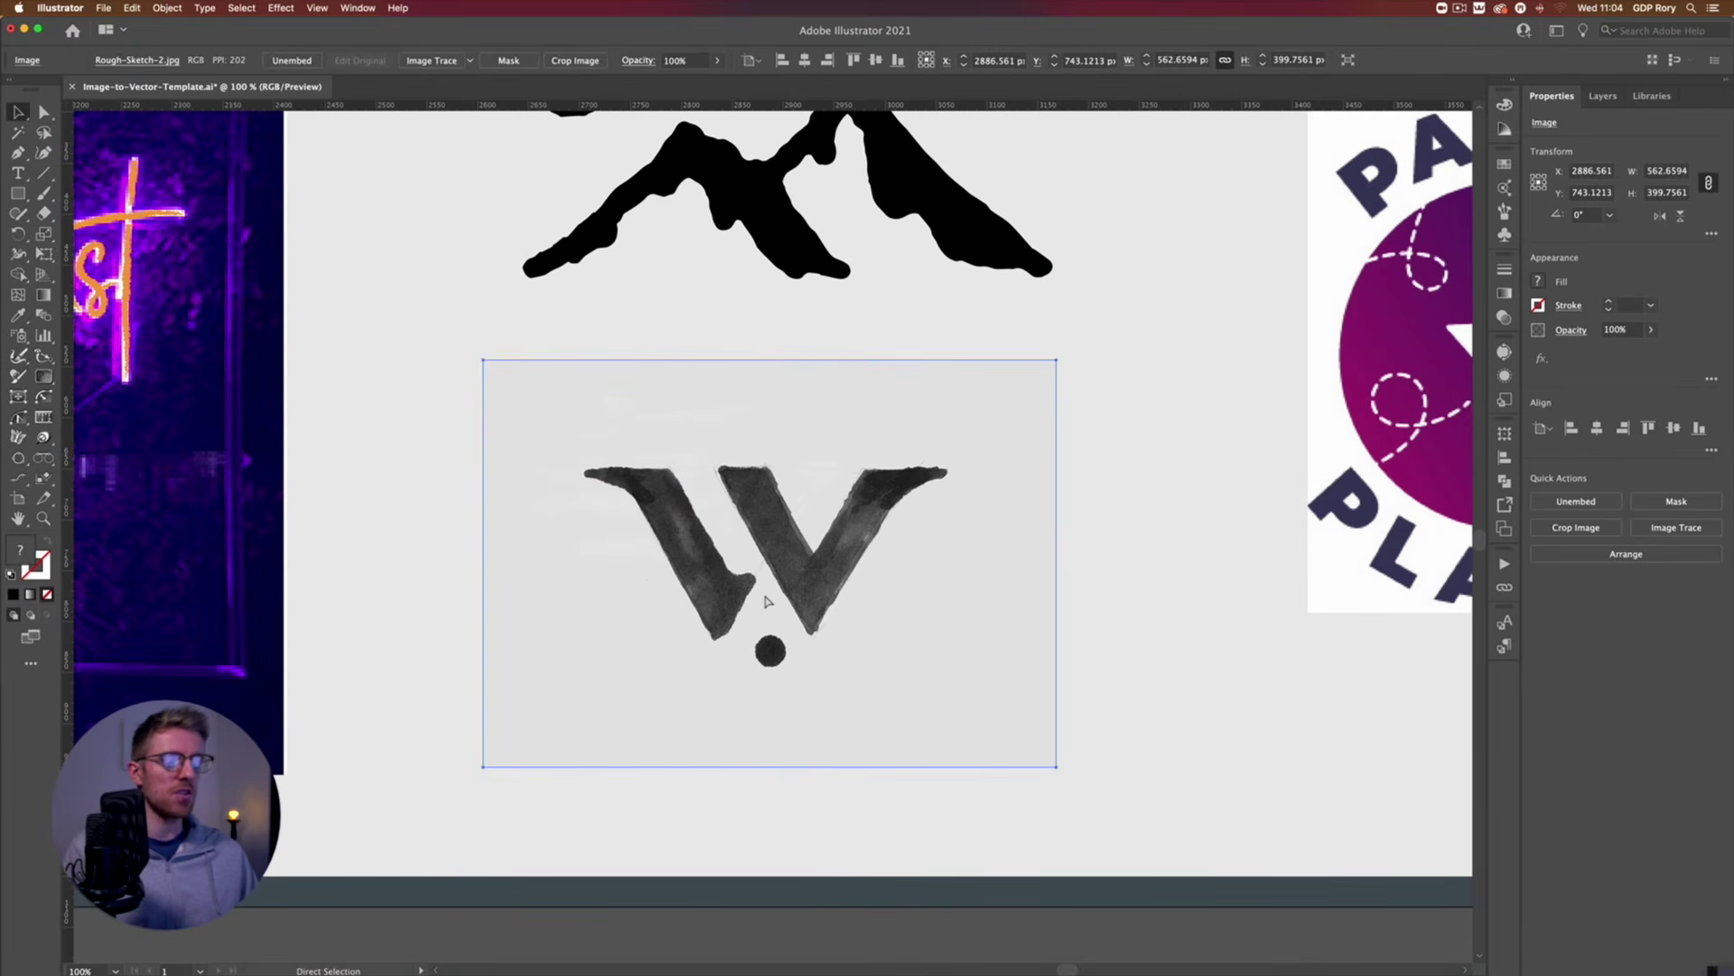
key("super+equal")
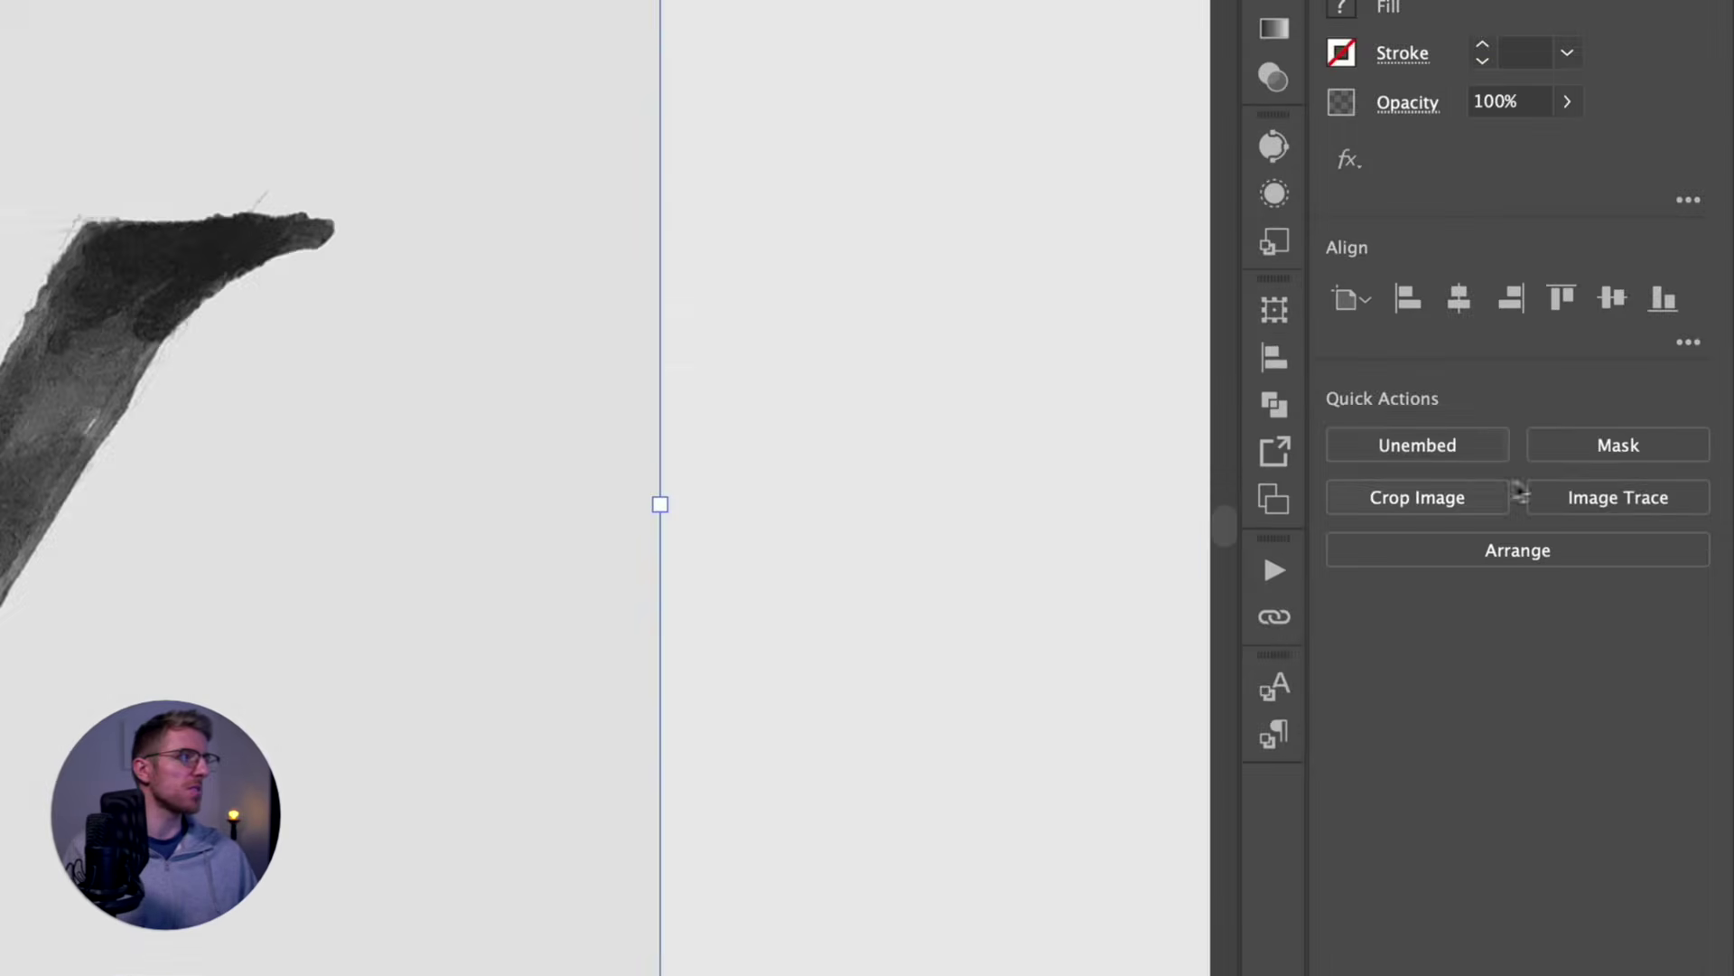
left_click(1554, 498)
left_click(1378, 714)
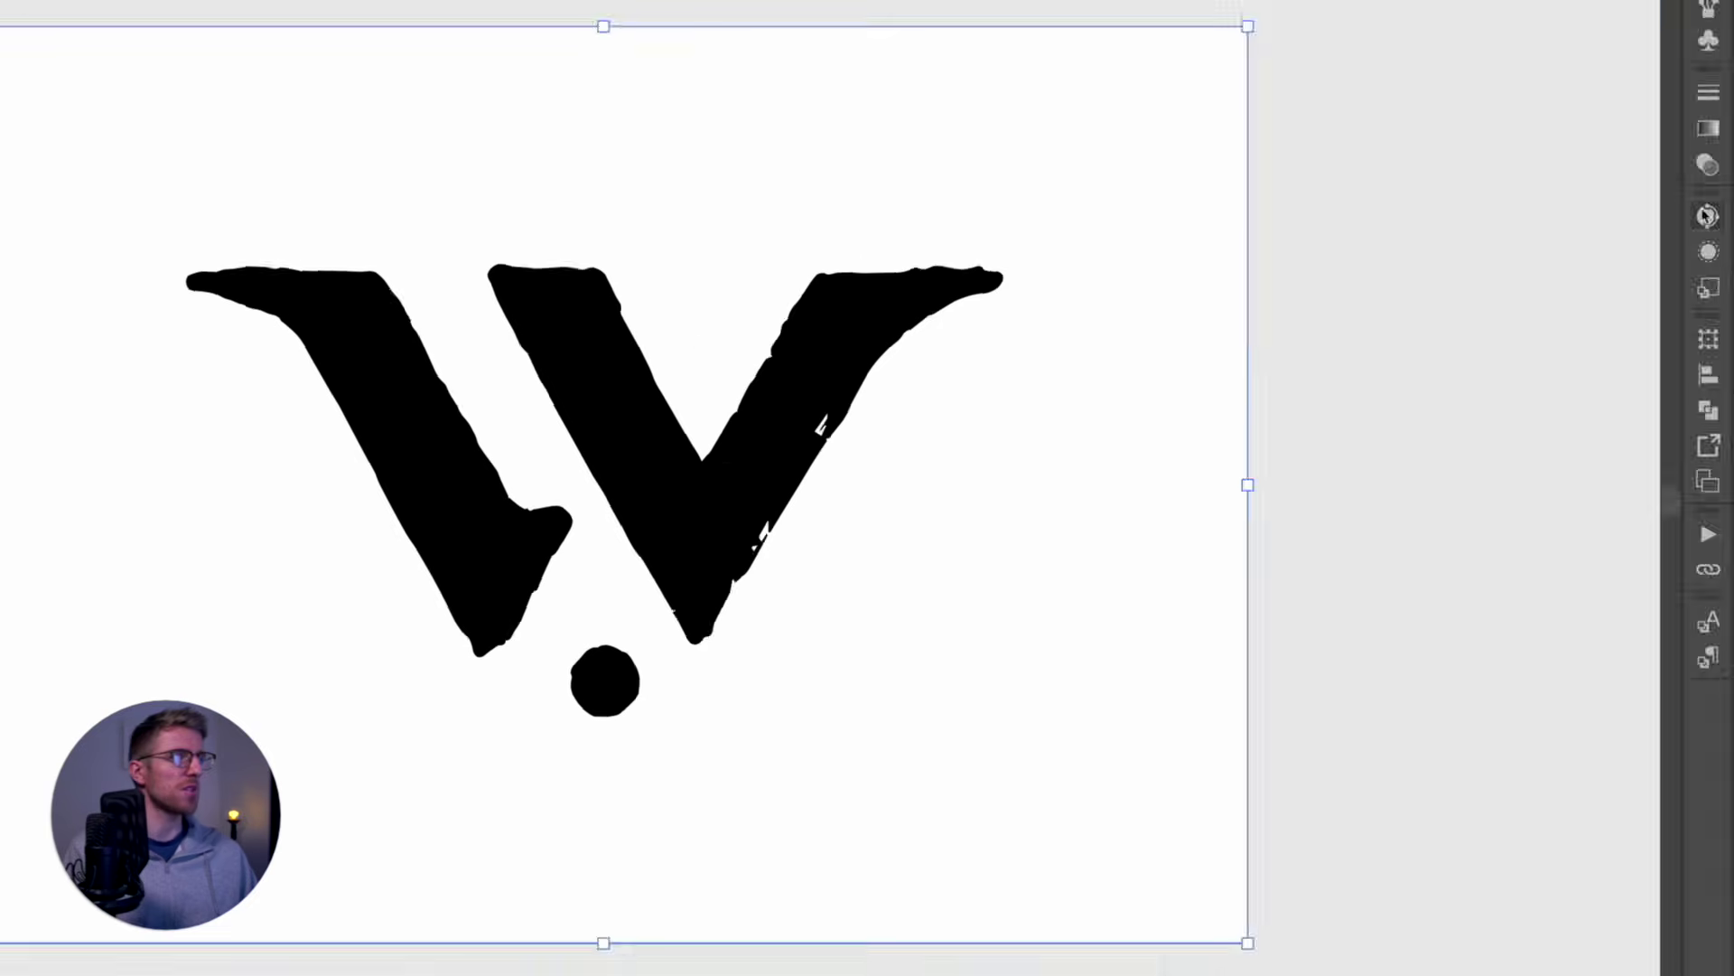
Refine the W trace with a threshold of 194 and a reduced Paths value, and expand it.
left_click(1705, 215)
left_click(1548, 431)
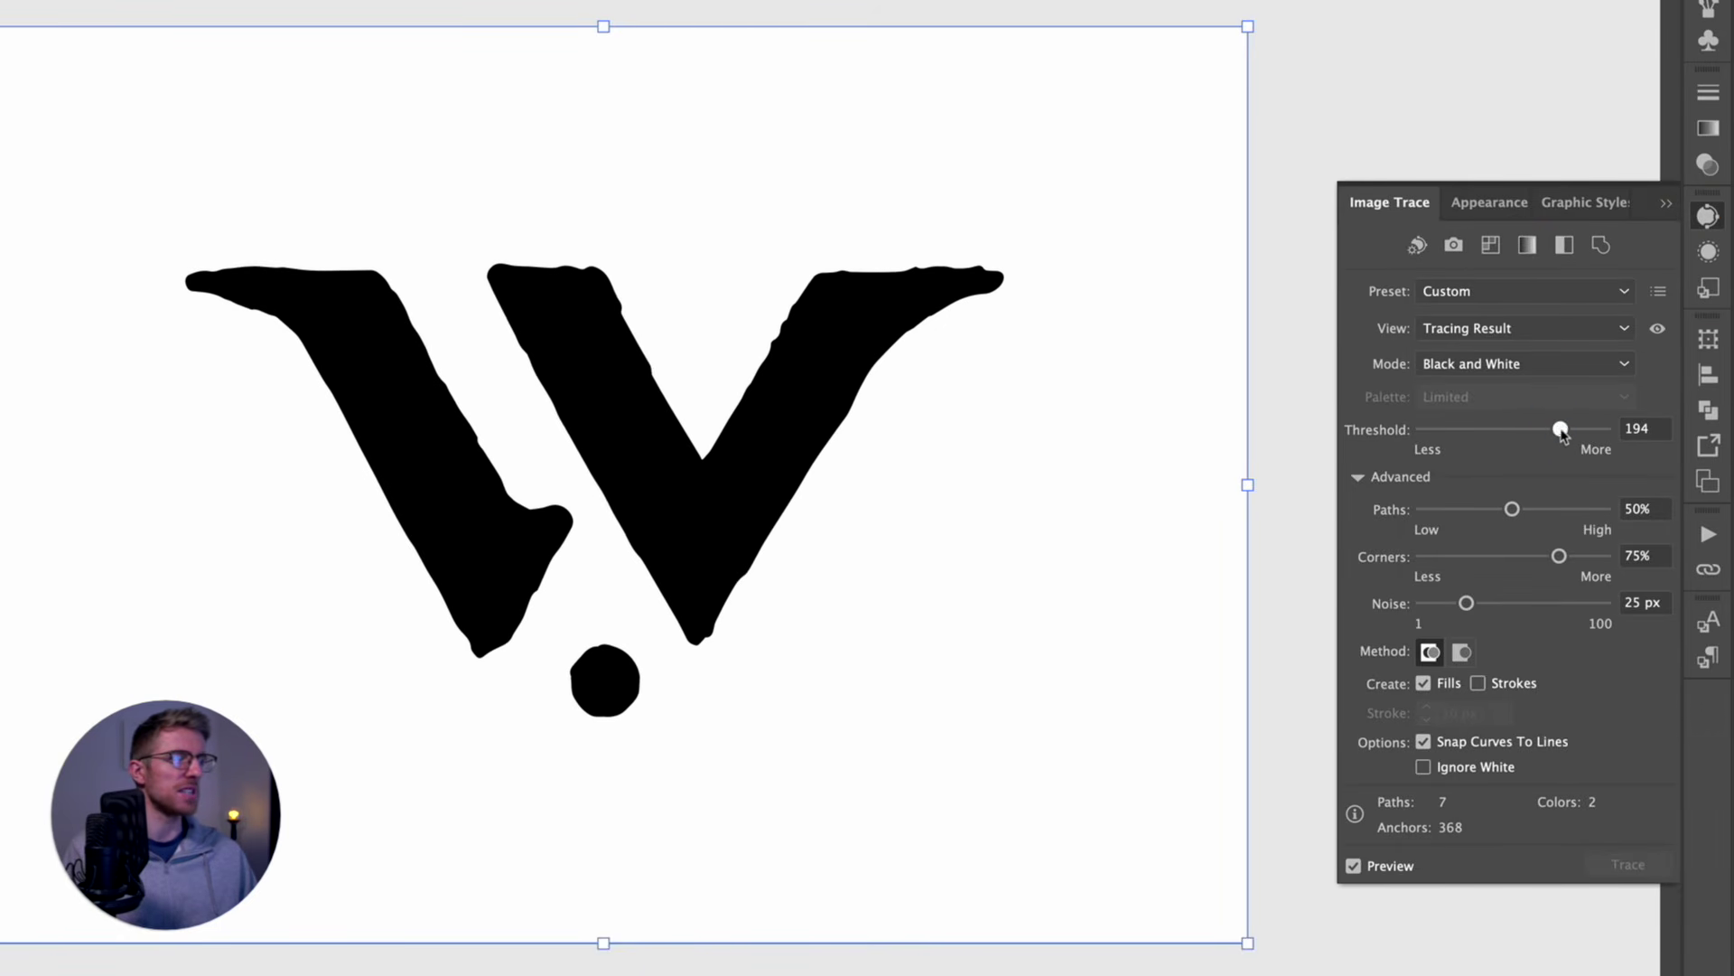
left_click(1430, 508)
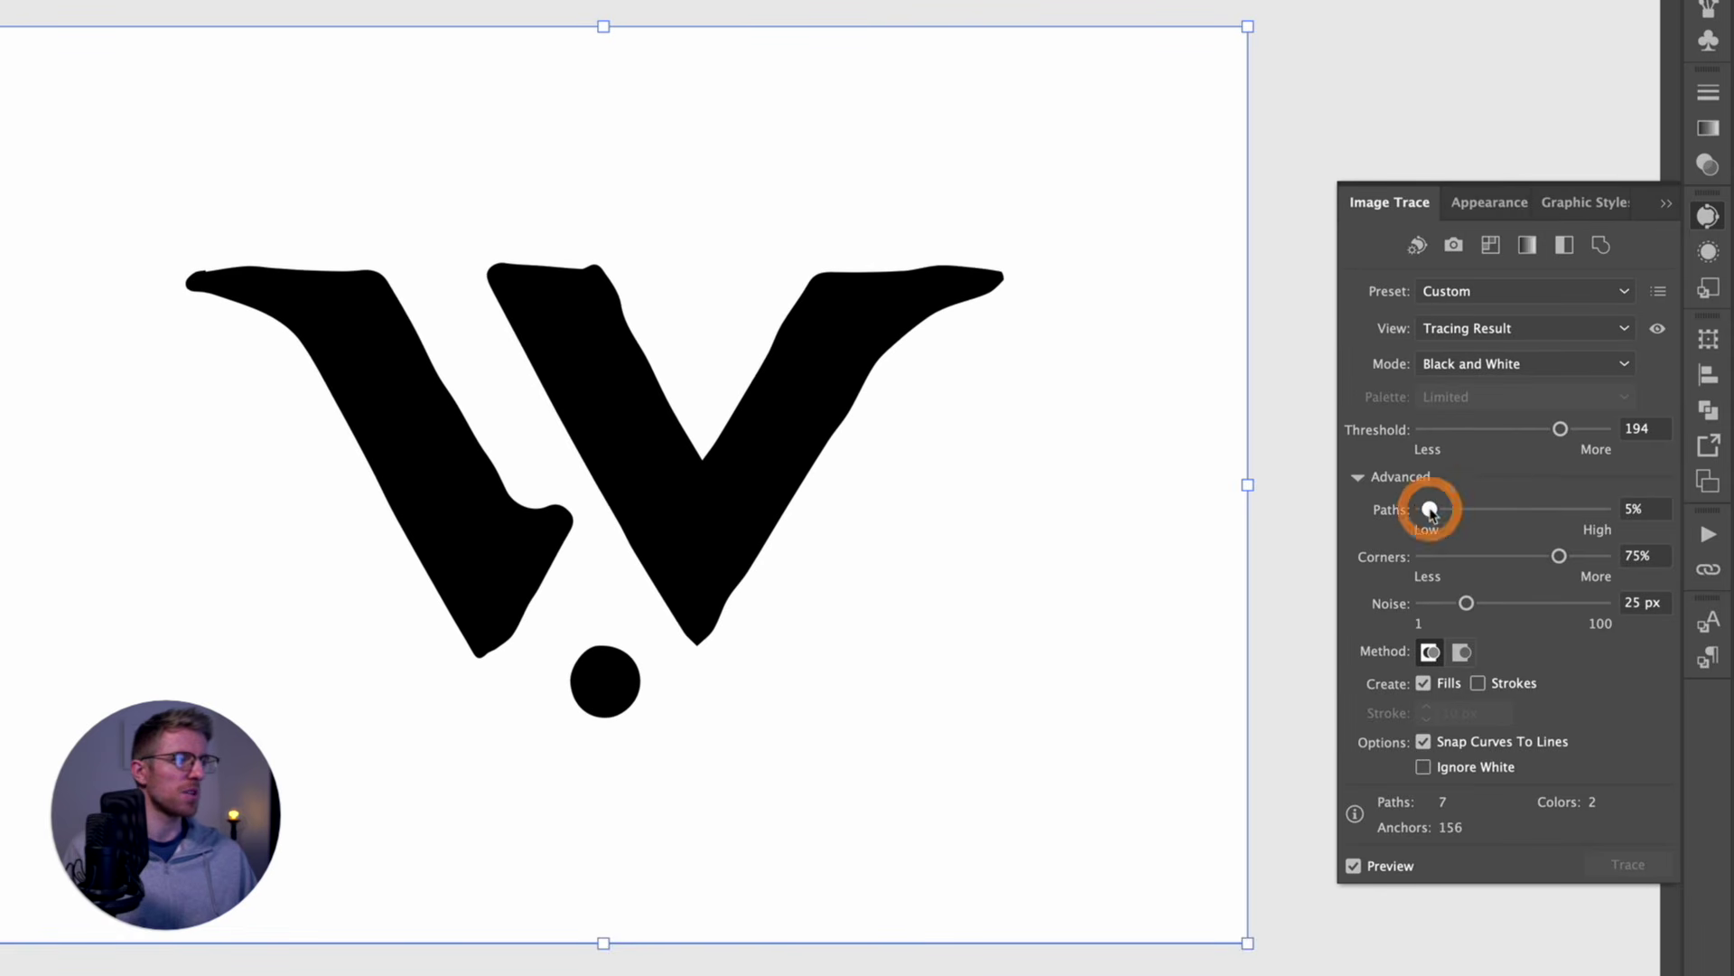
left_click(1470, 510)
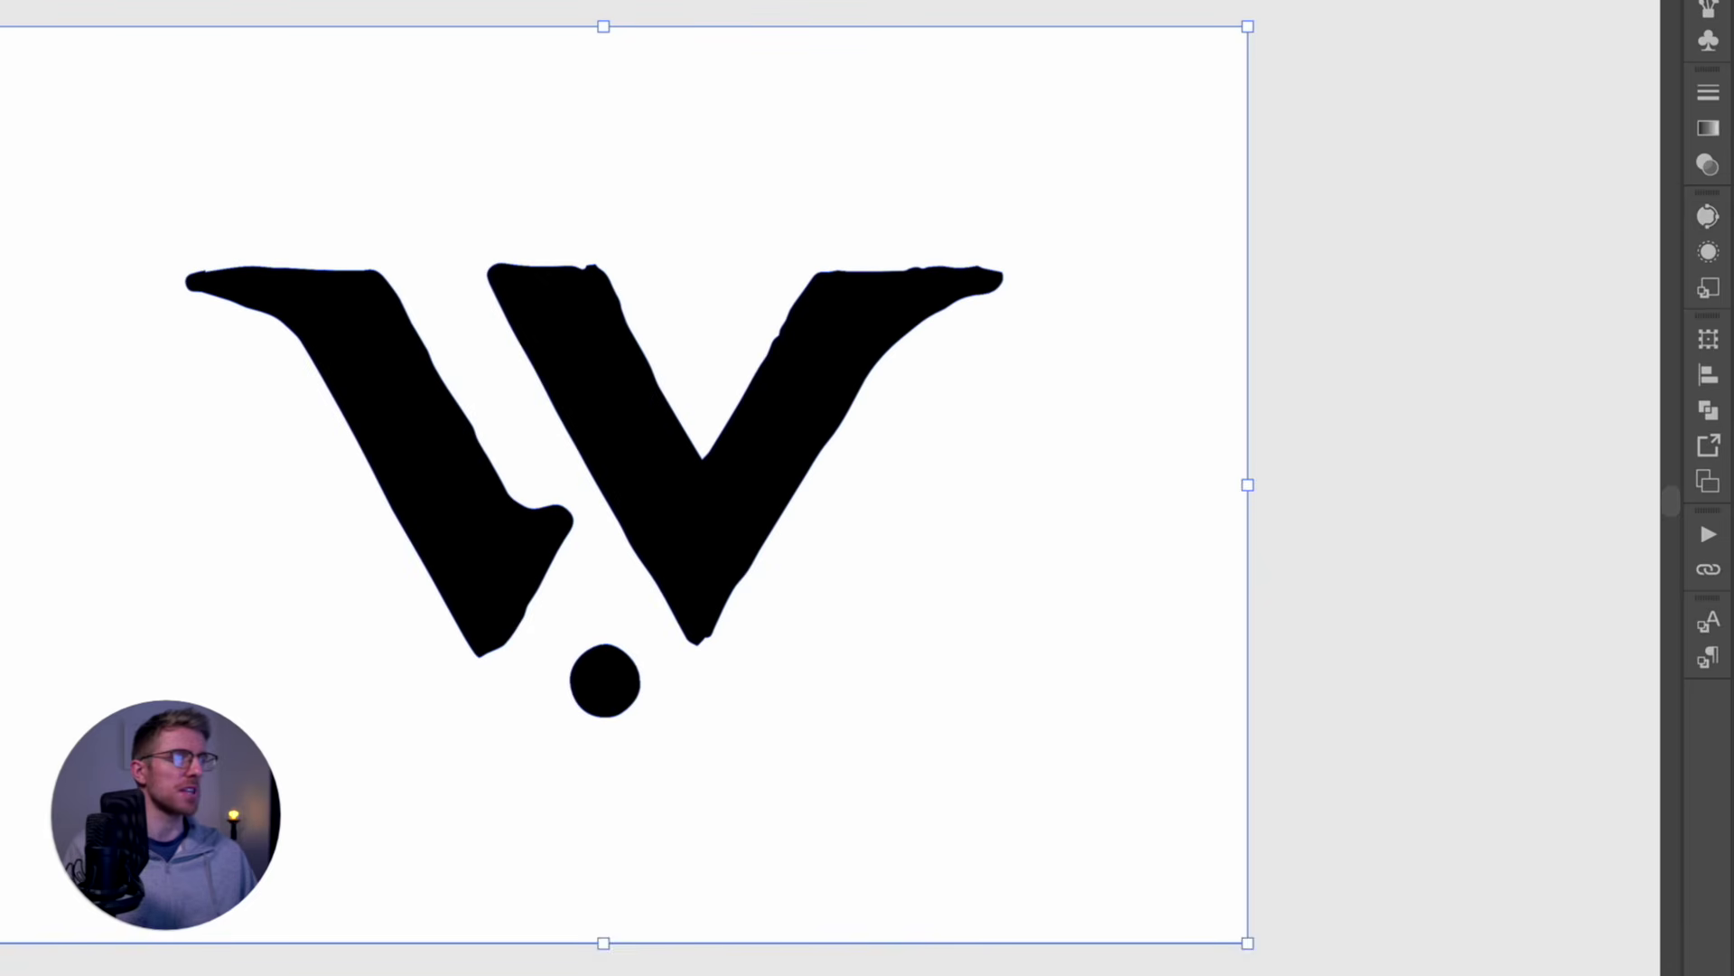
Examine the anchor points of the expanded W artwork, then deselect it.
key("a")
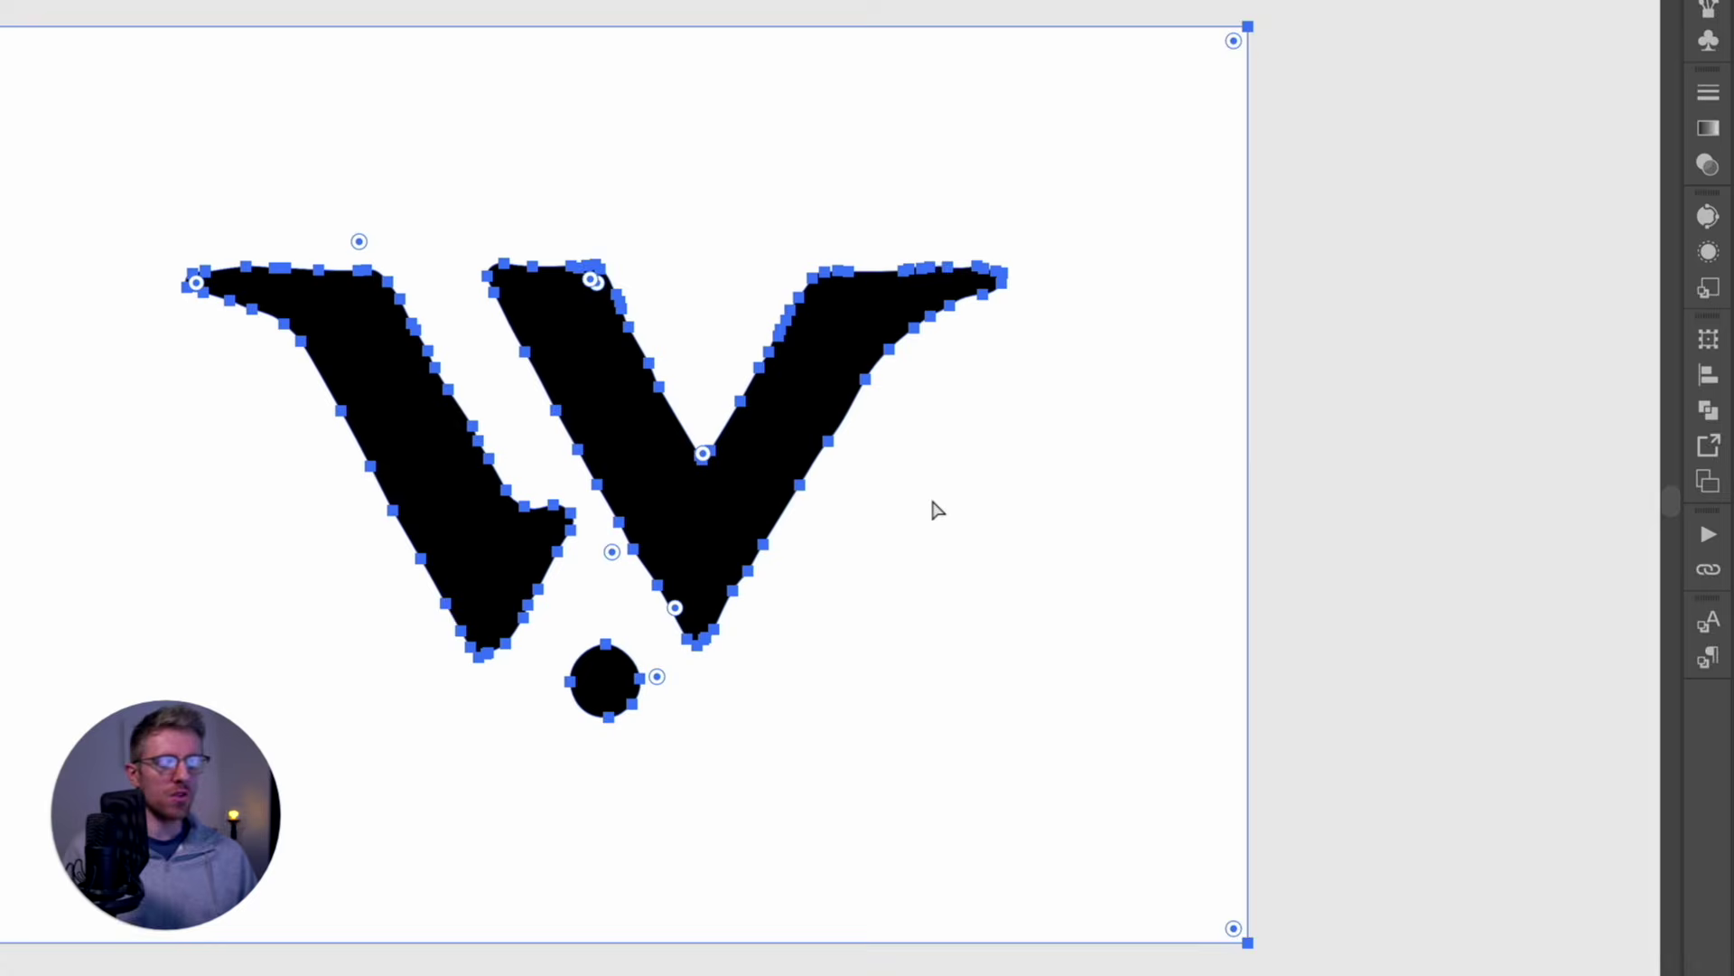
key("ctrl+minus")
key("v")
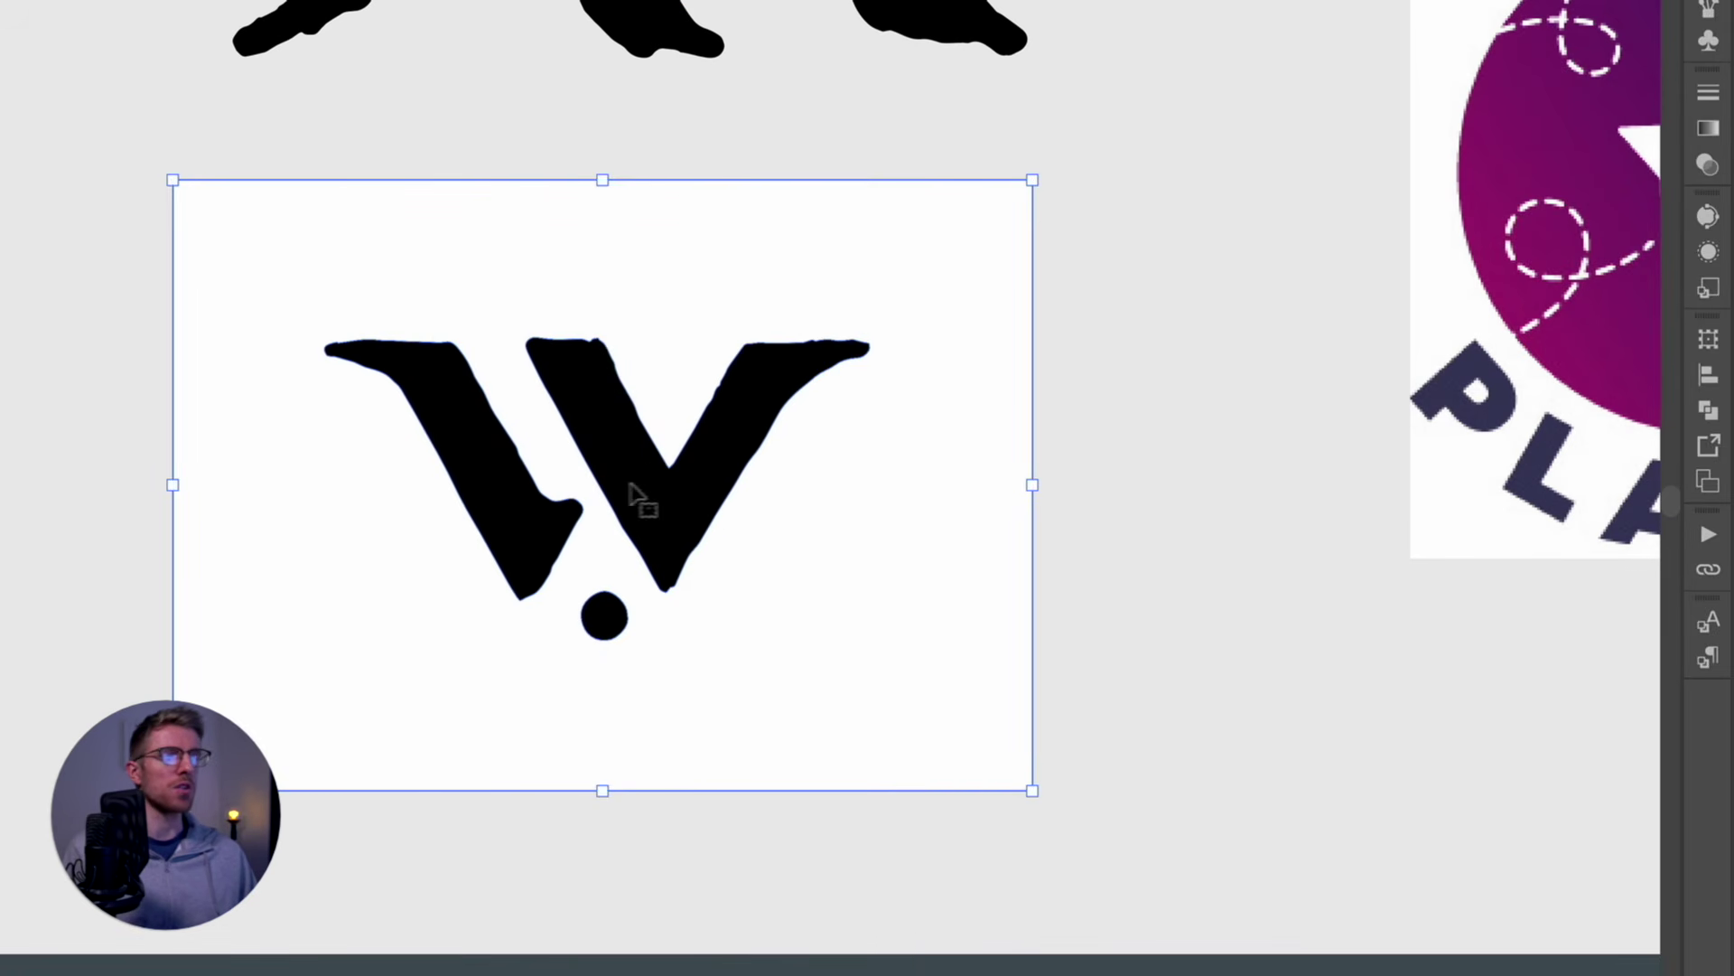
left_click(121, 417)
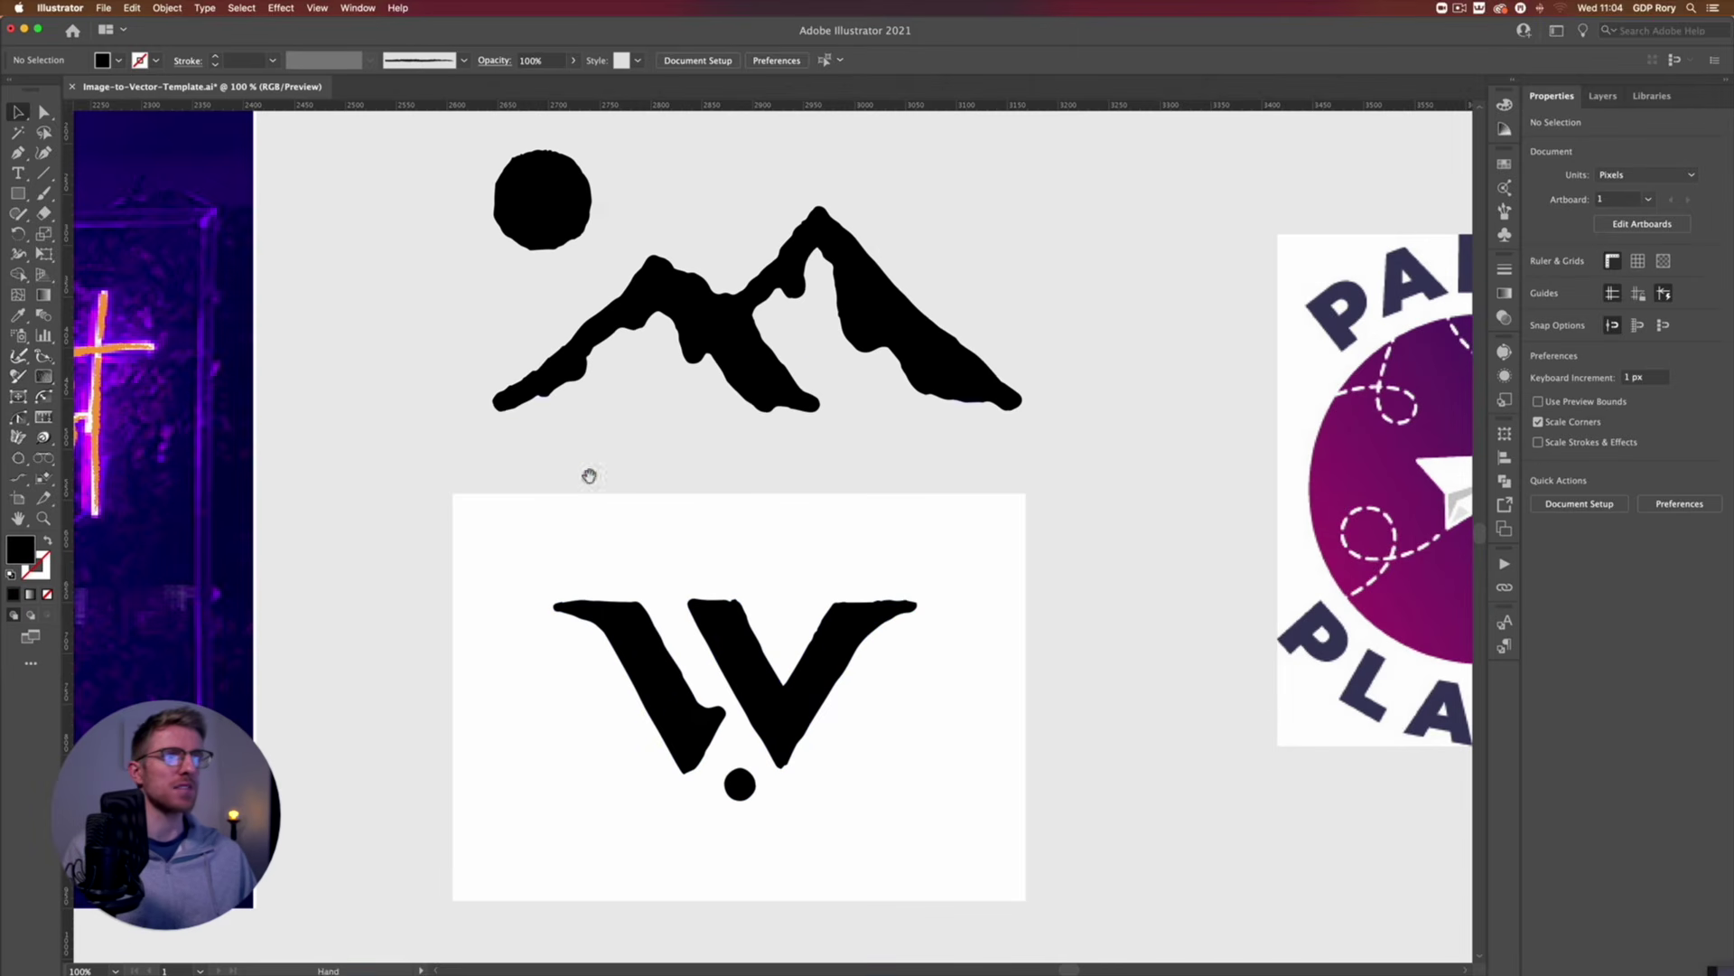
Examine the two Paper Planes logo images up close, comparing the white-background version with the transparent one.
left_click(380, 152)
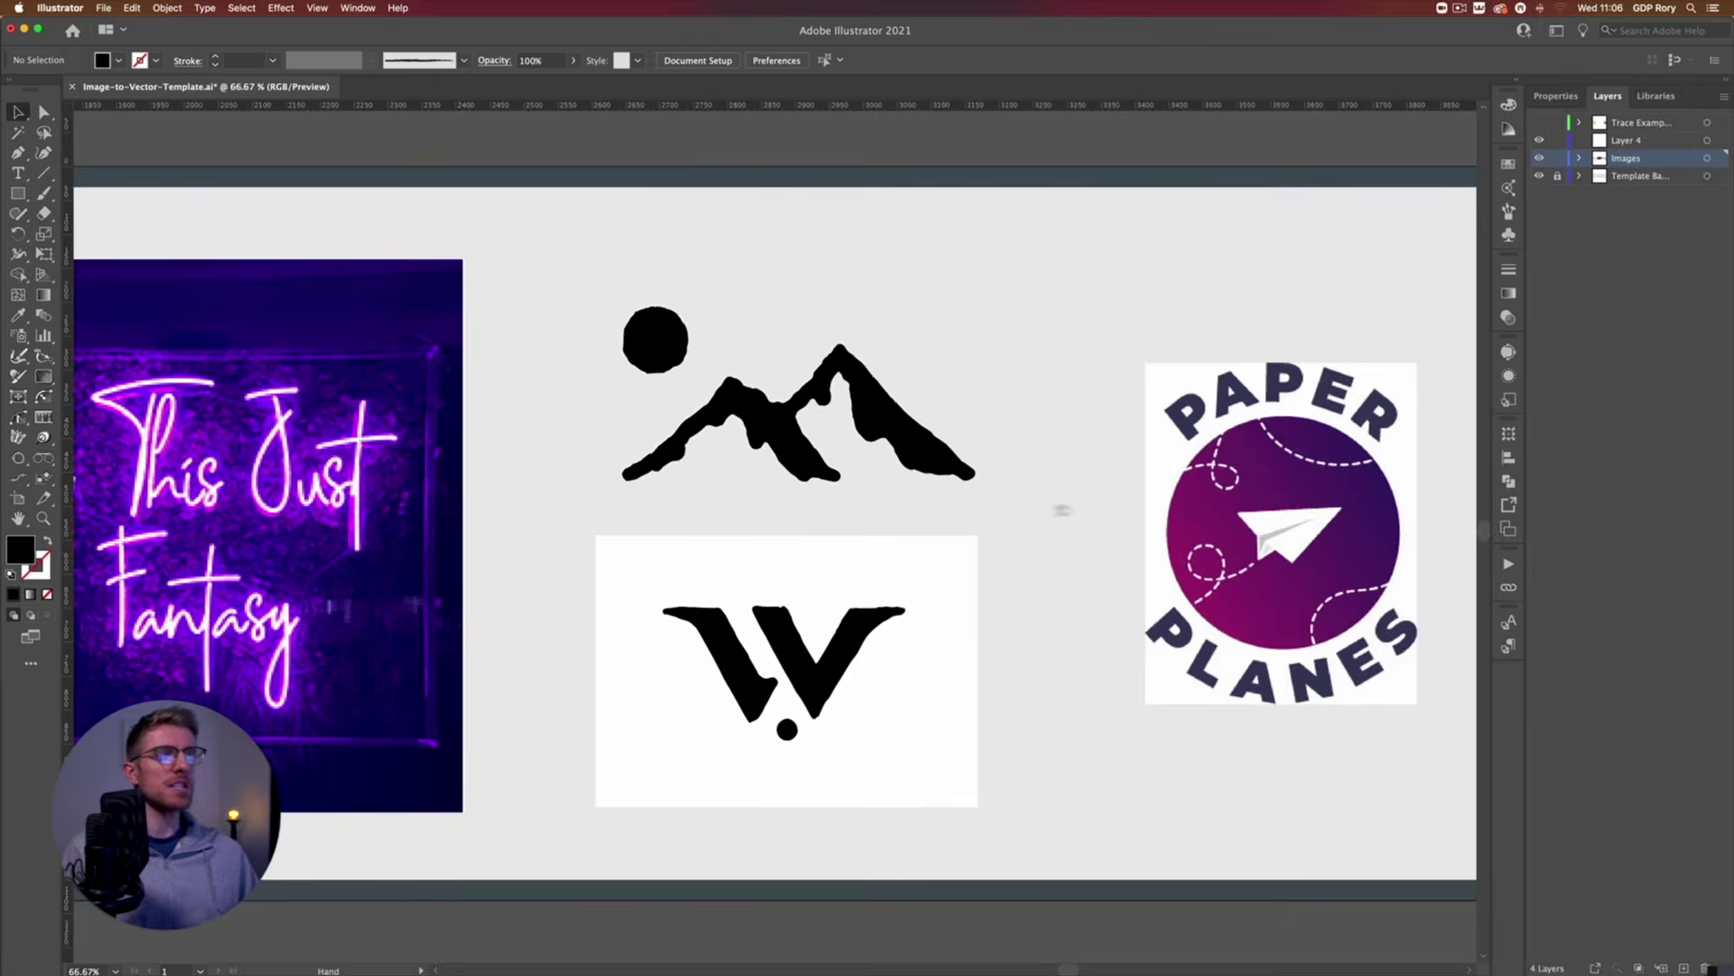
left_click_drag(1057, 503, 368, 511)
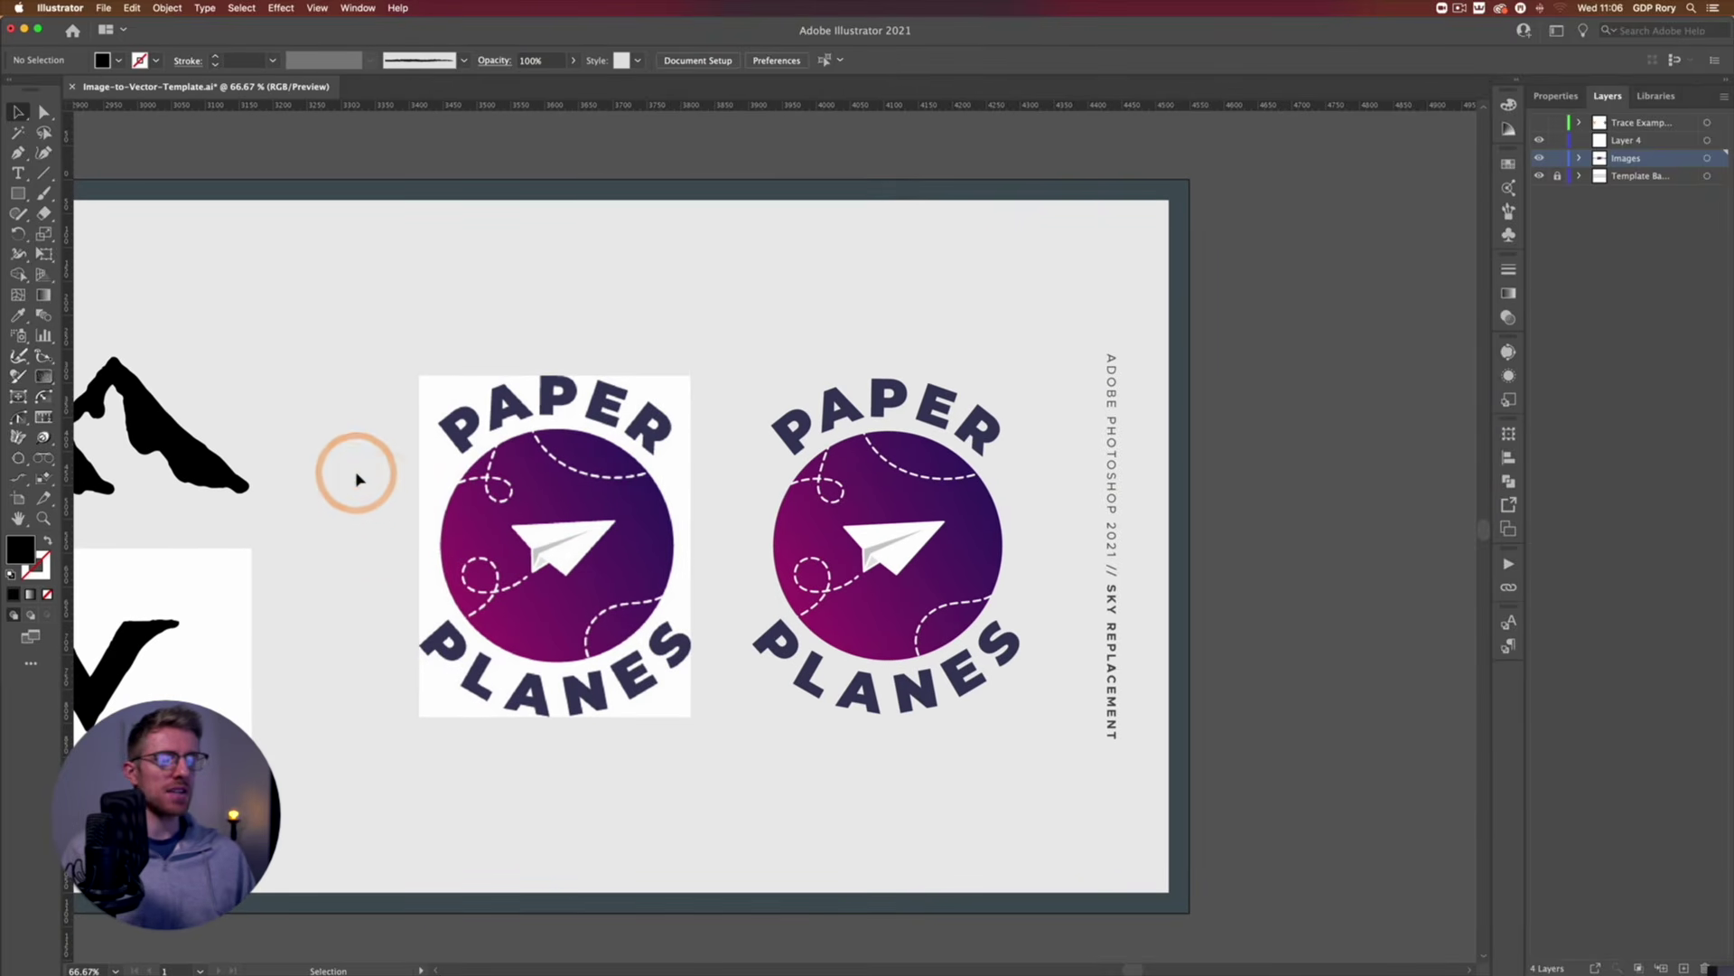
key("super+1")
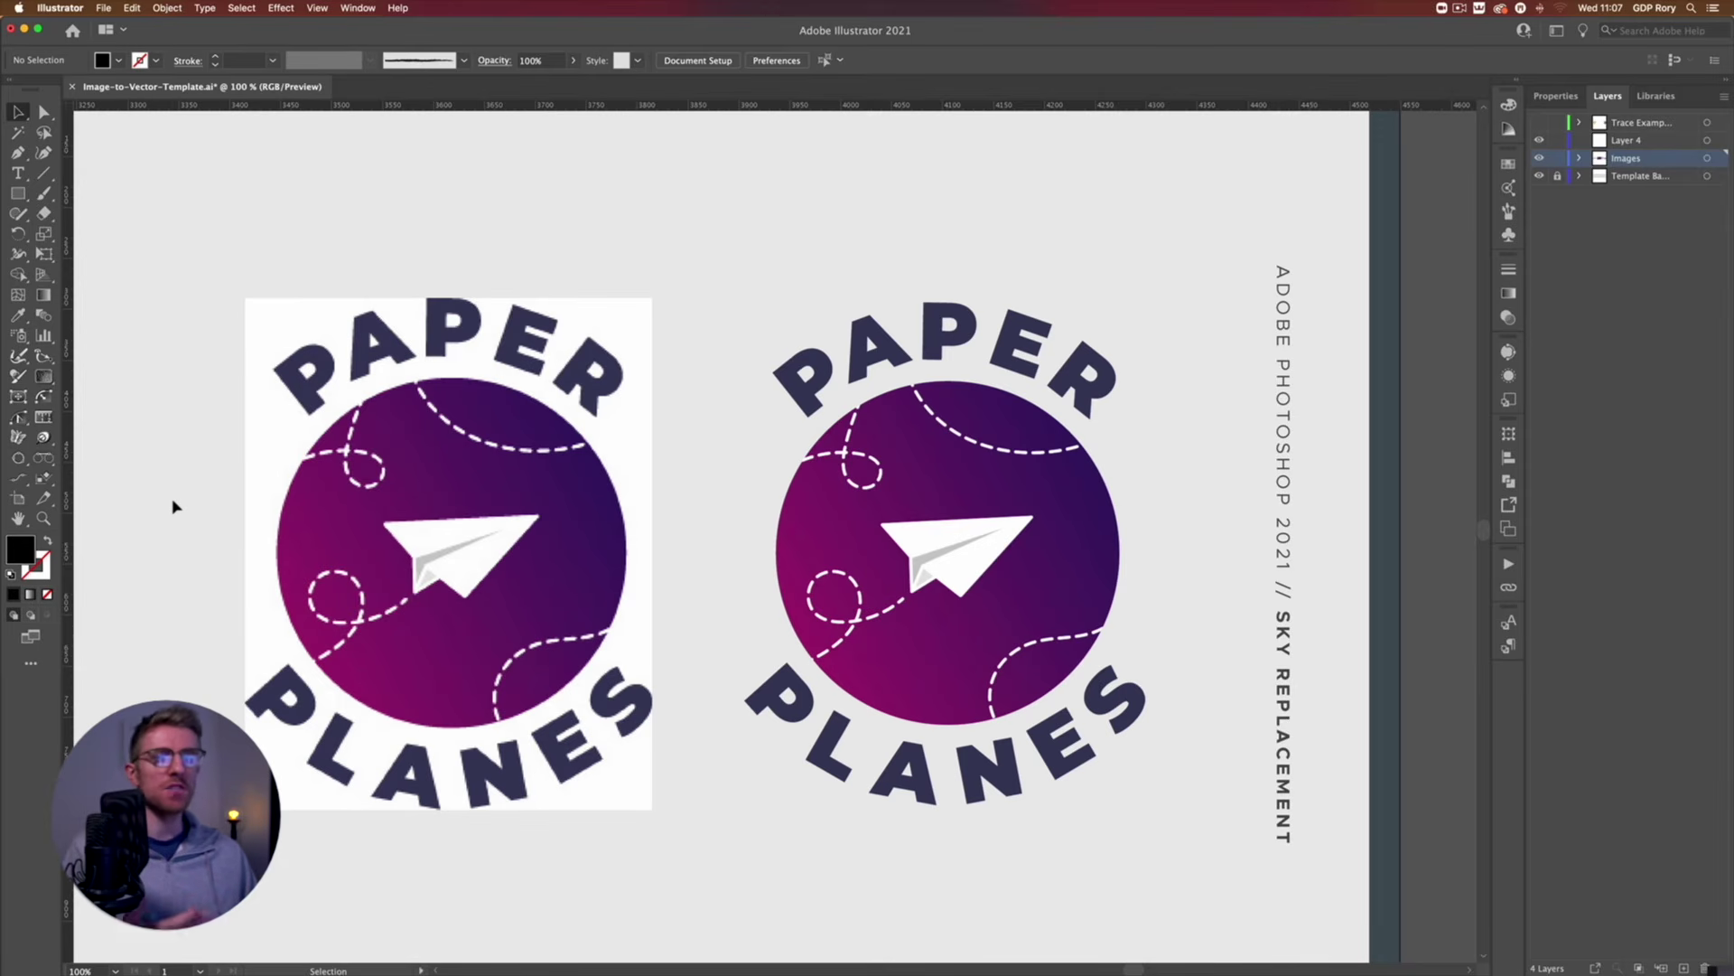
left_click(282, 522)
key("a")
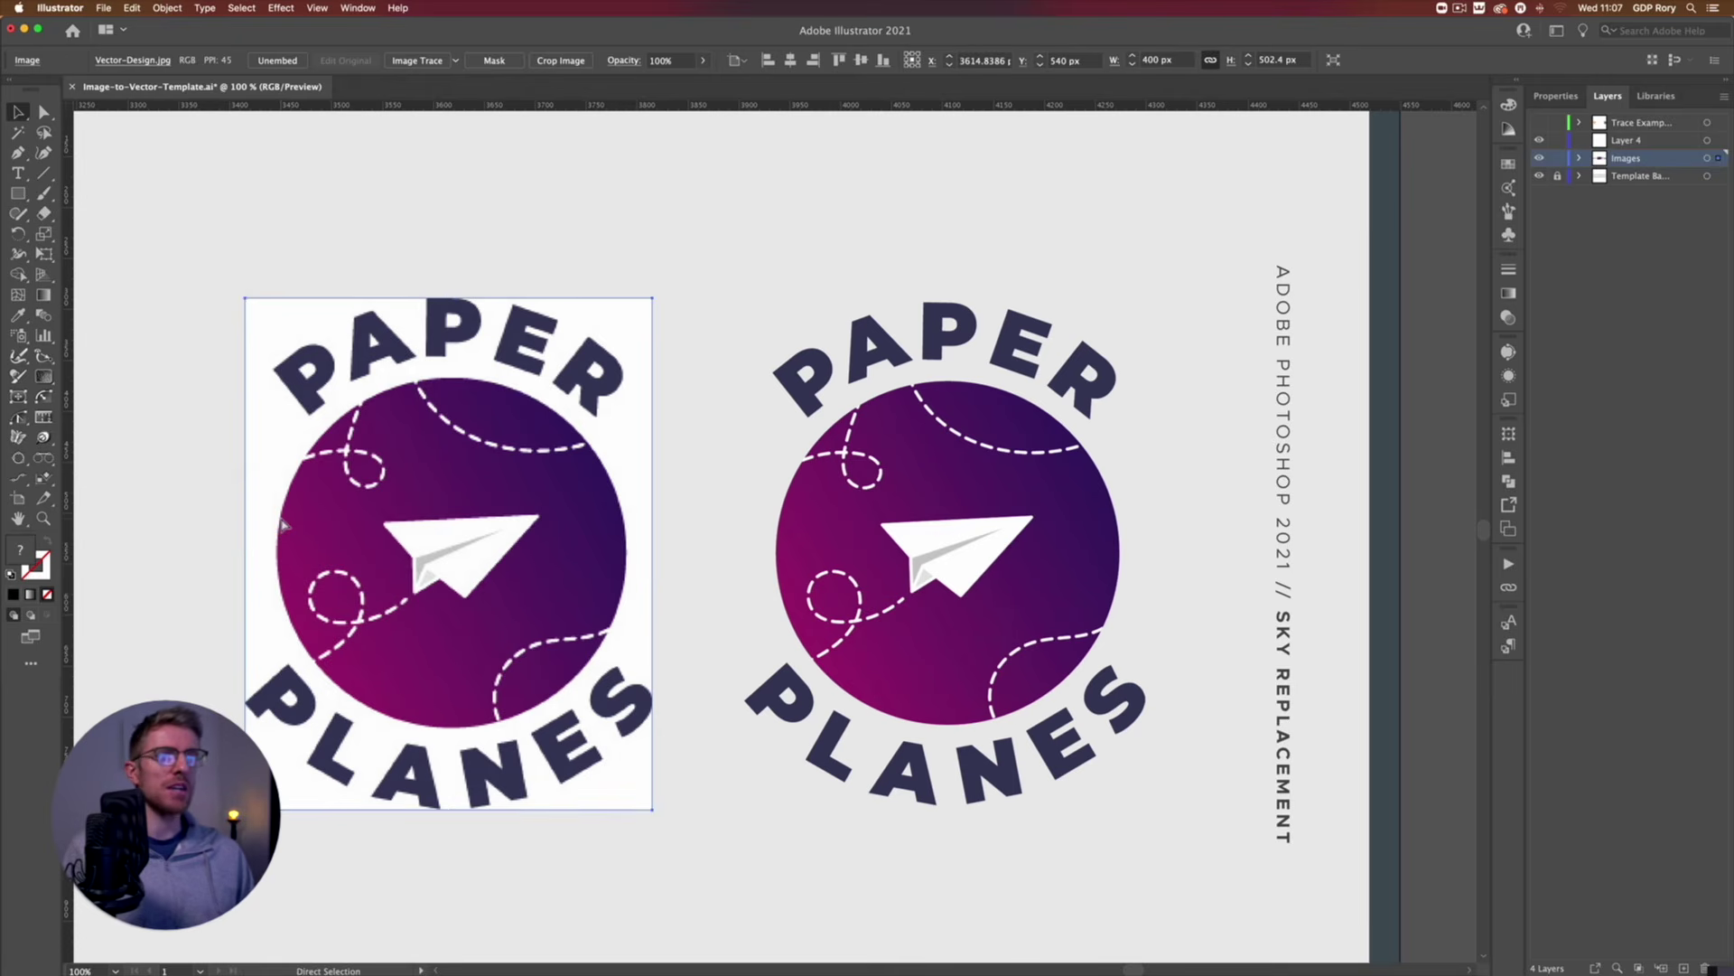
key("super+equal")
key("v")
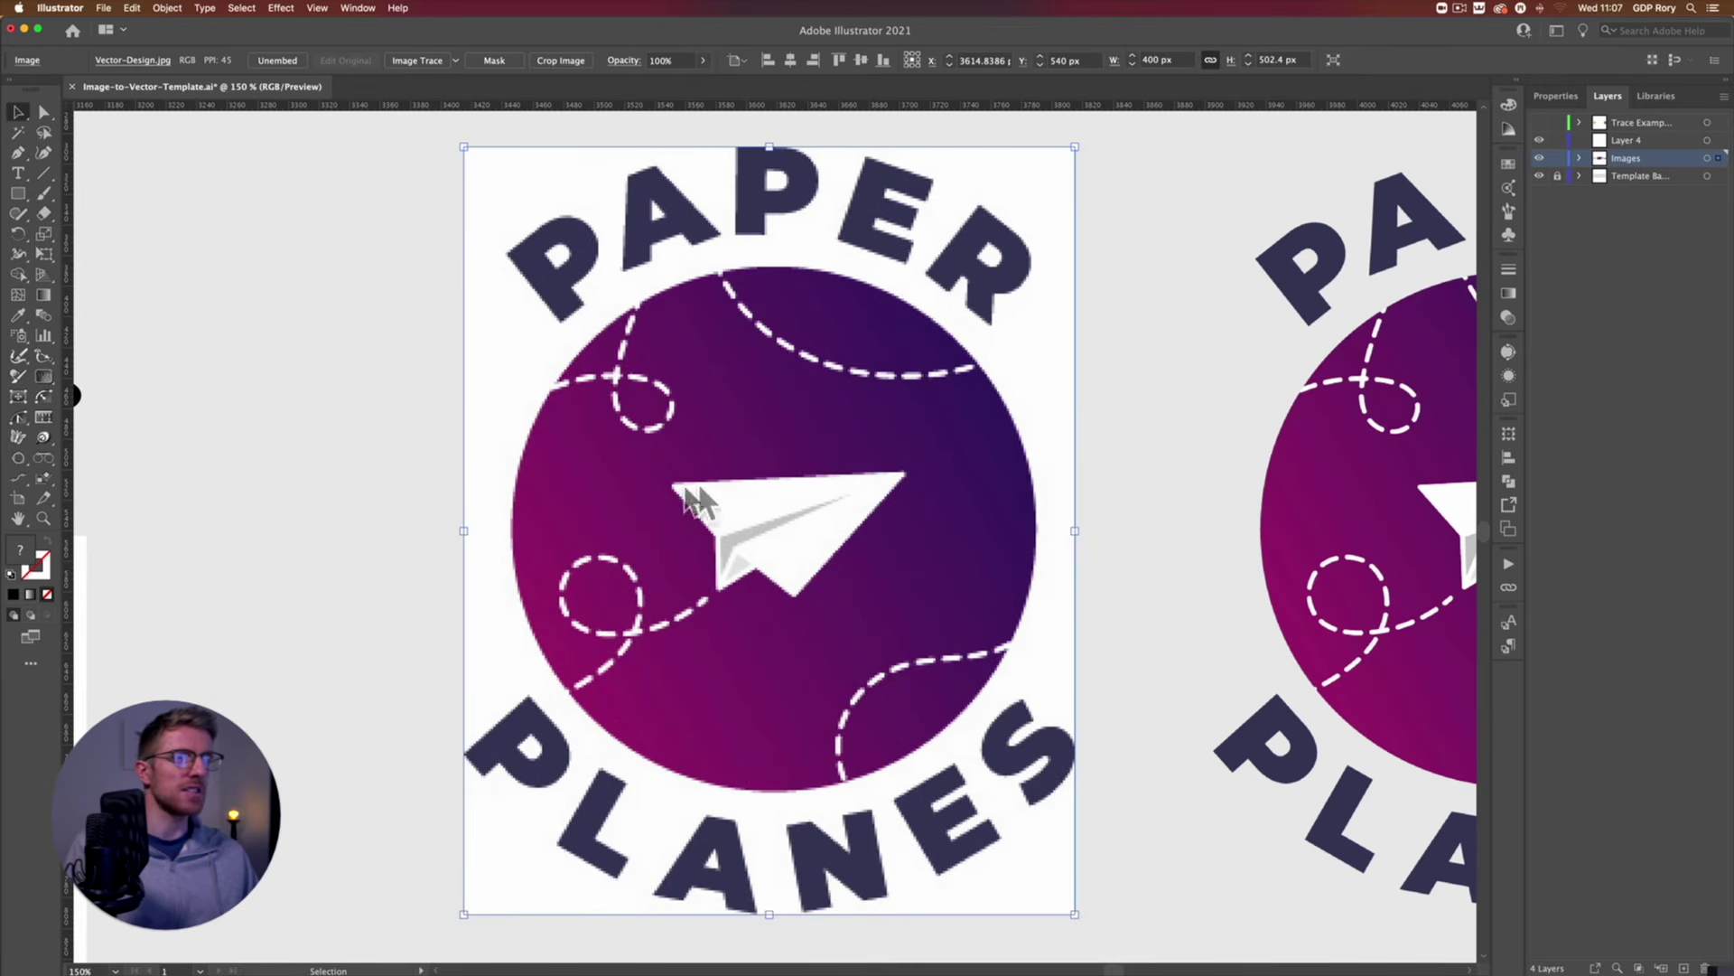
left_click_drag(1182, 480, 575, 493)
left_click(574, 493)
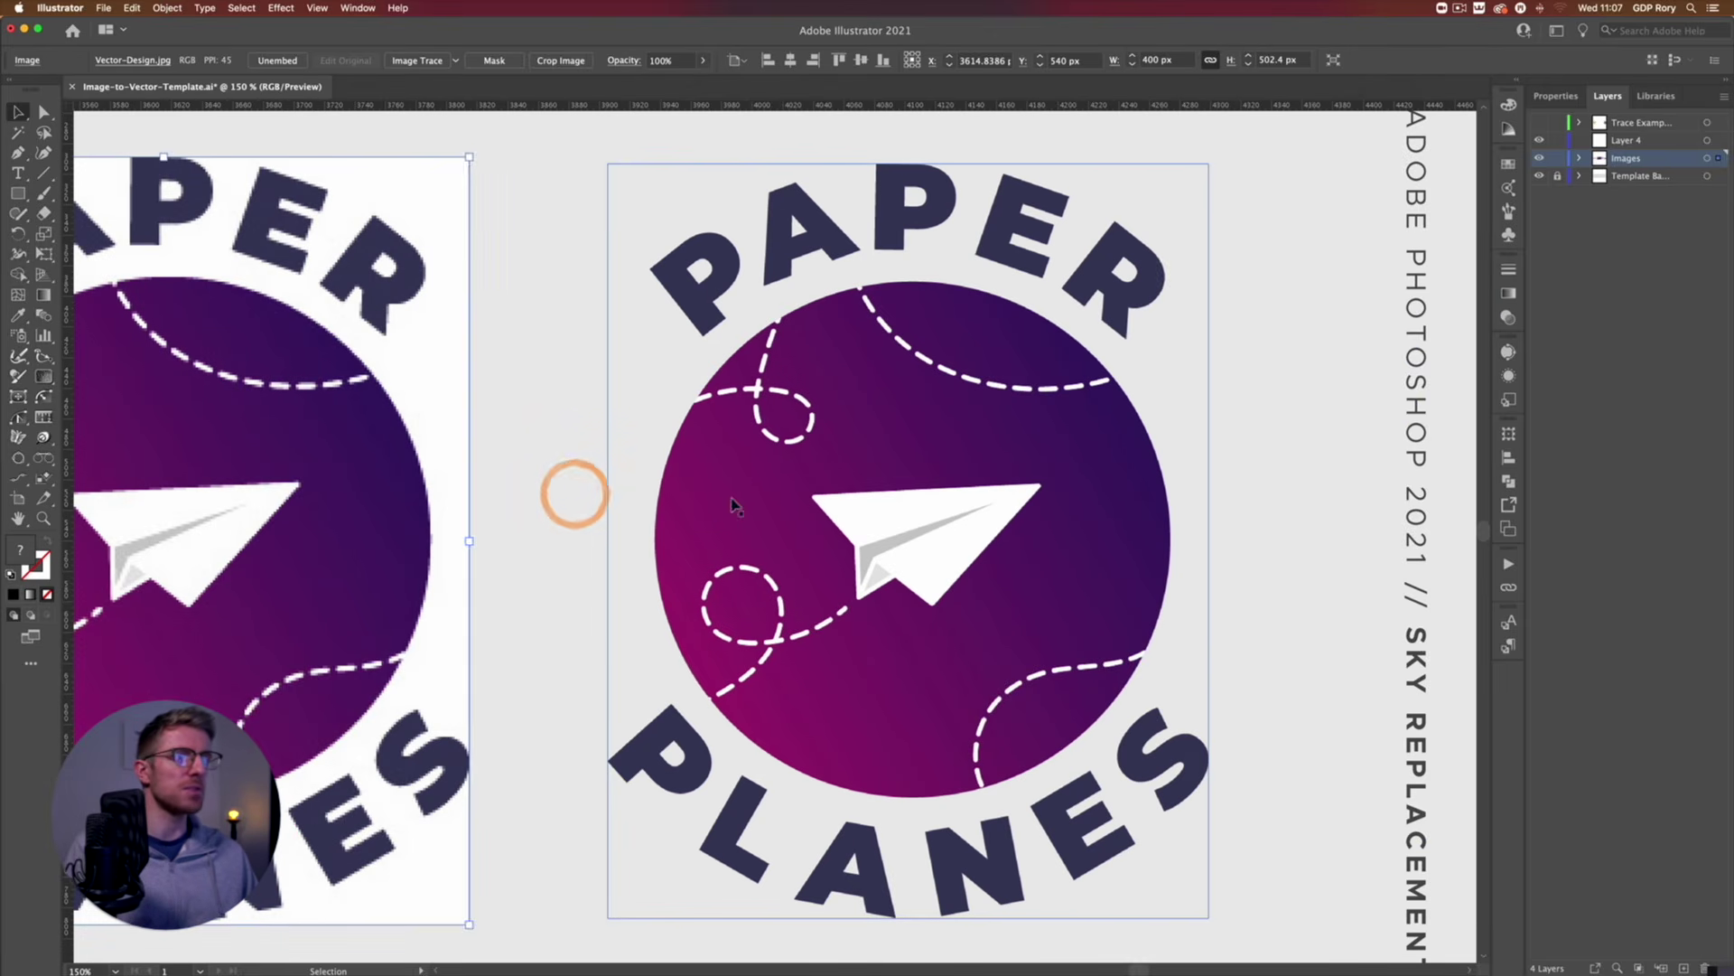
left_click(576, 496)
key("super+minus")
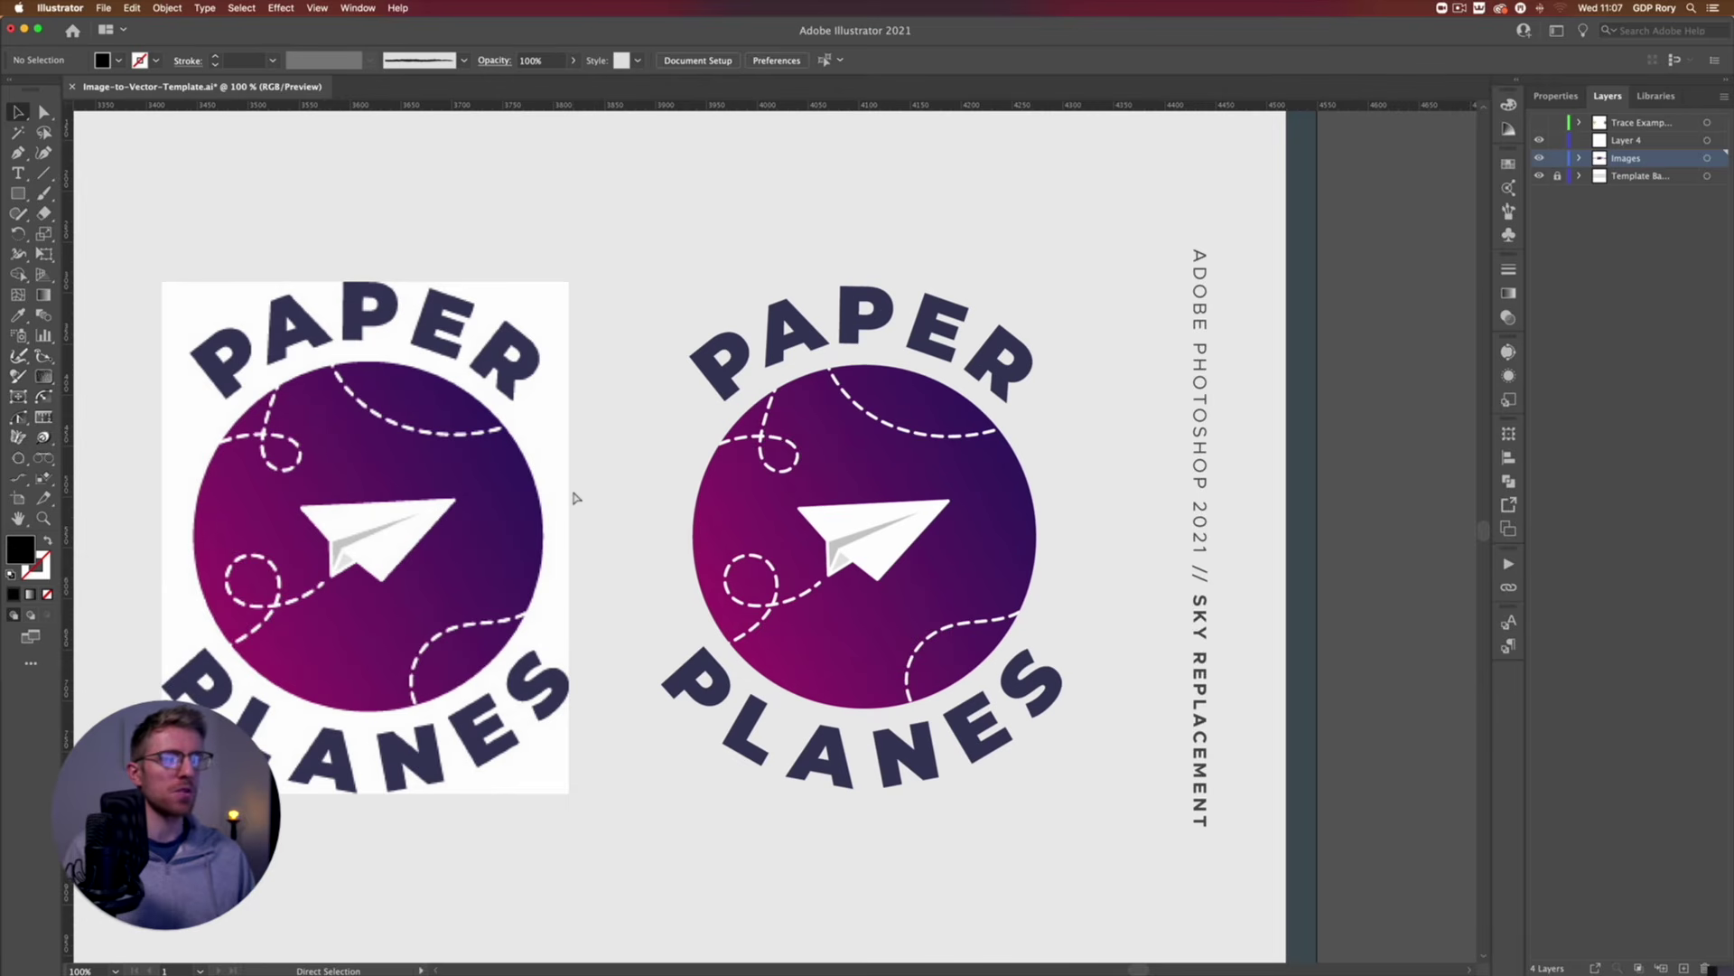
key("space")
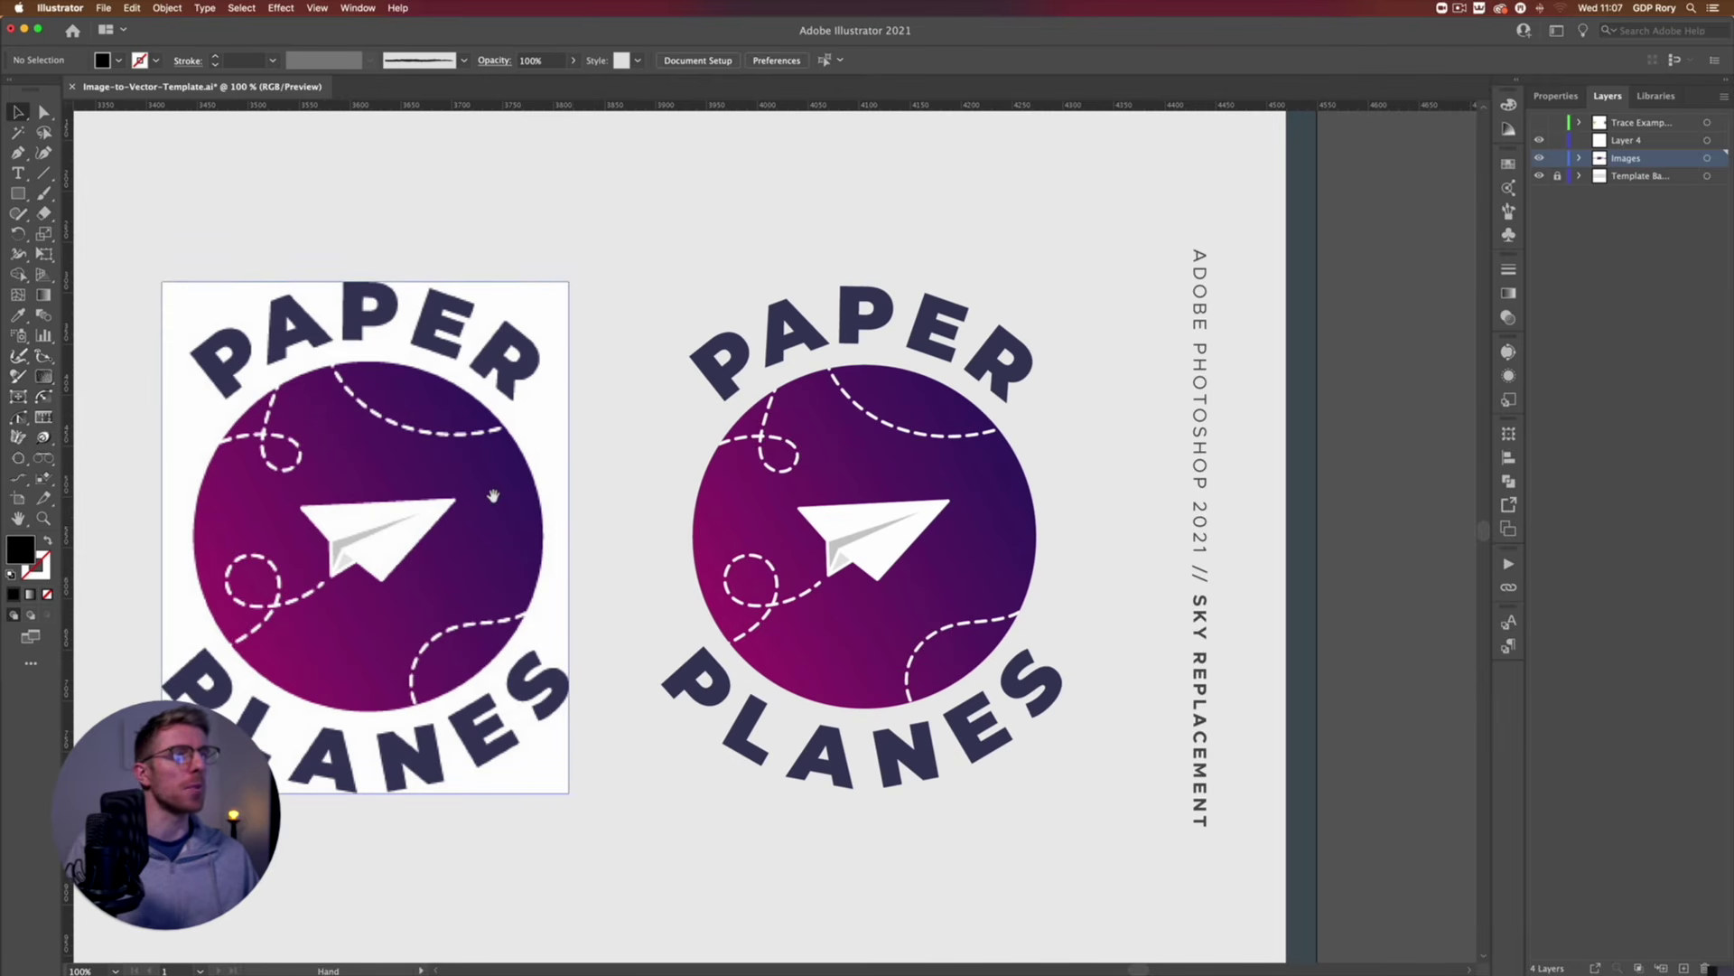
left_click_drag(493, 497, 757, 502)
Run Image Trace on the white-background Paper Planes image with the High Fidelity Photo preset and inspect the traced edges.
left_click(760, 502)
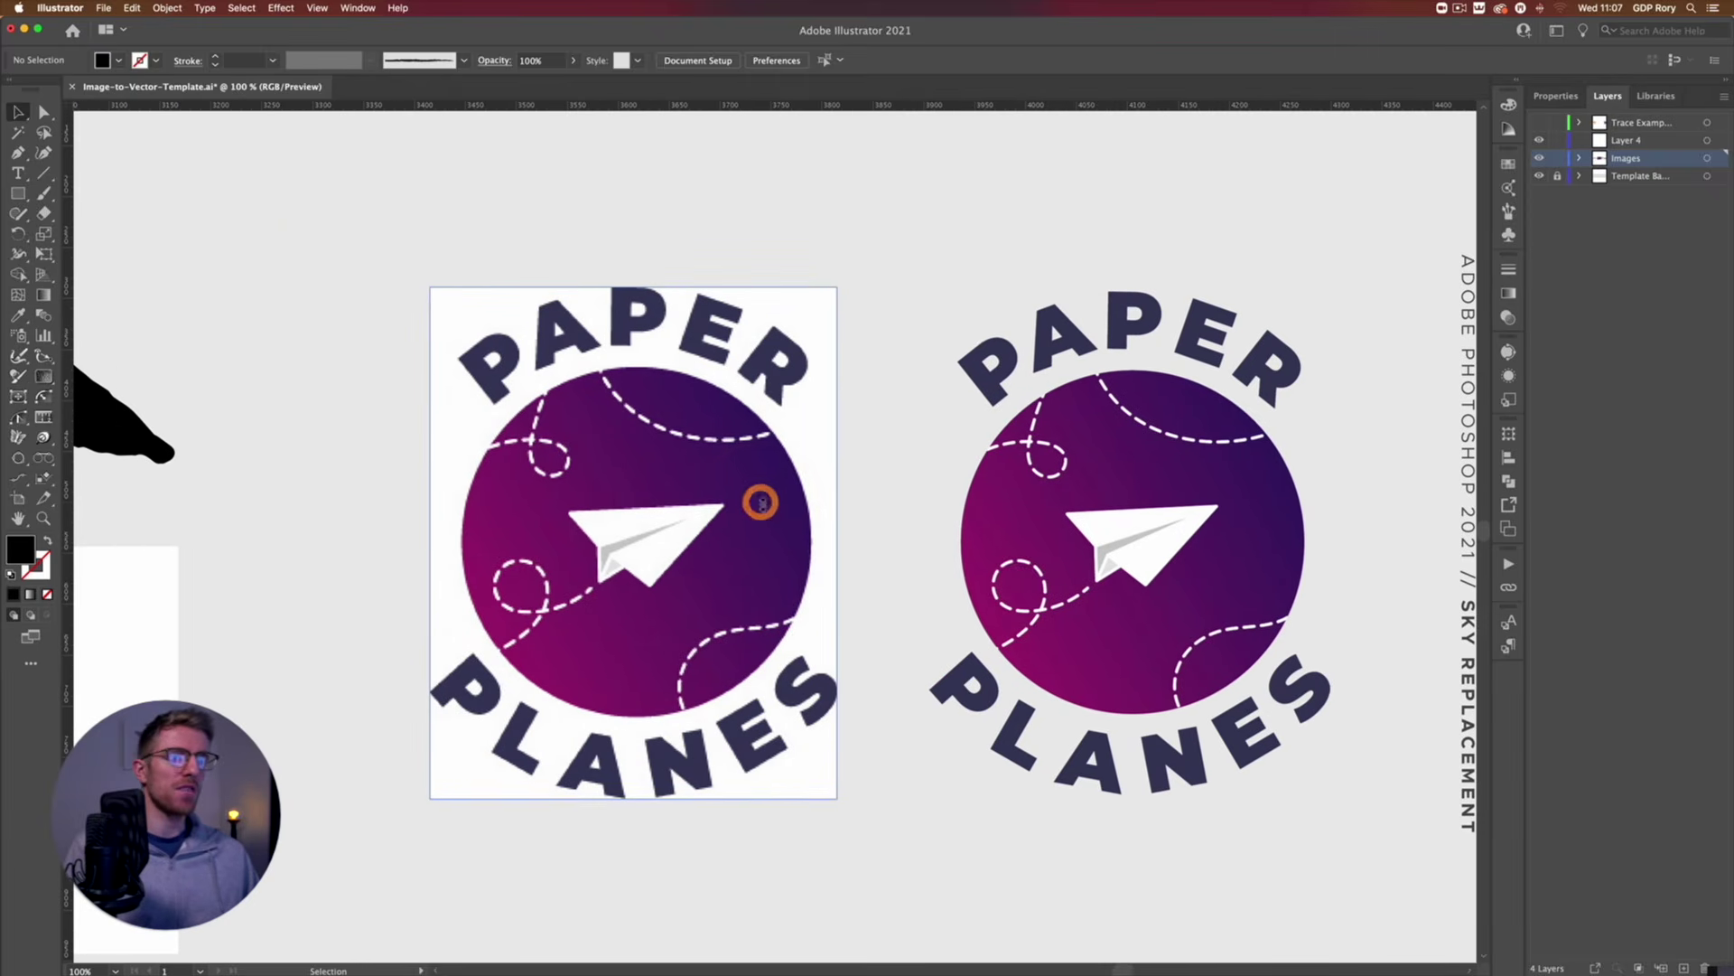
left_click(1550, 96)
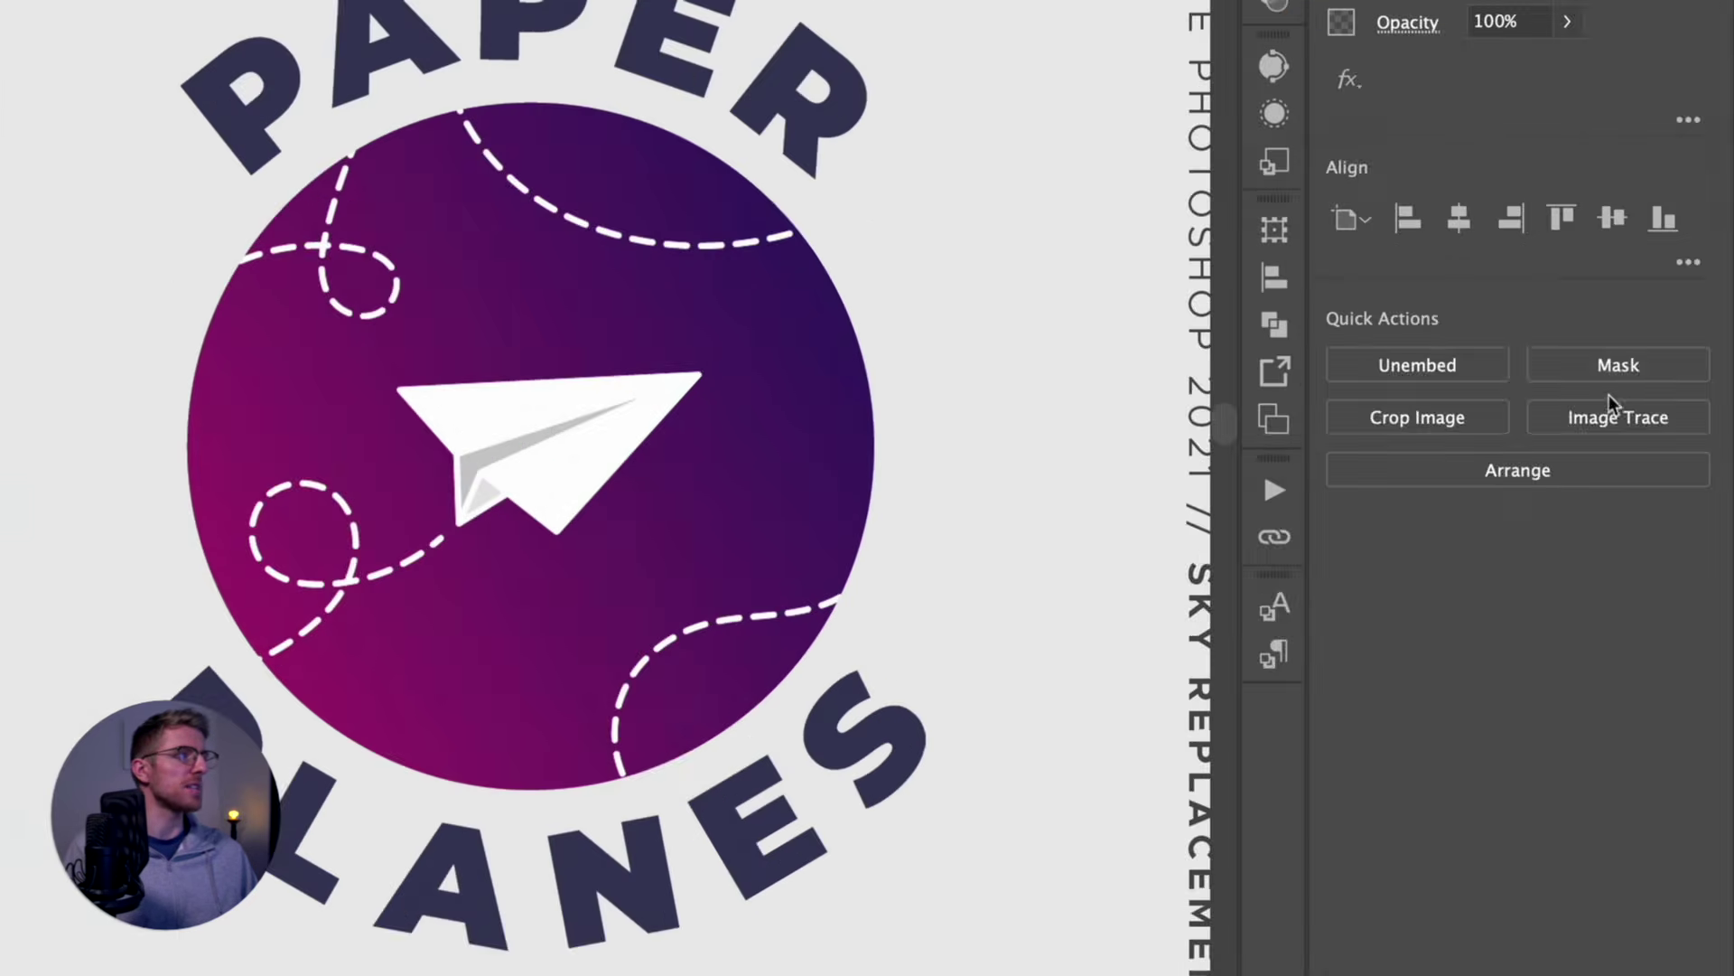
left_click(1618, 411)
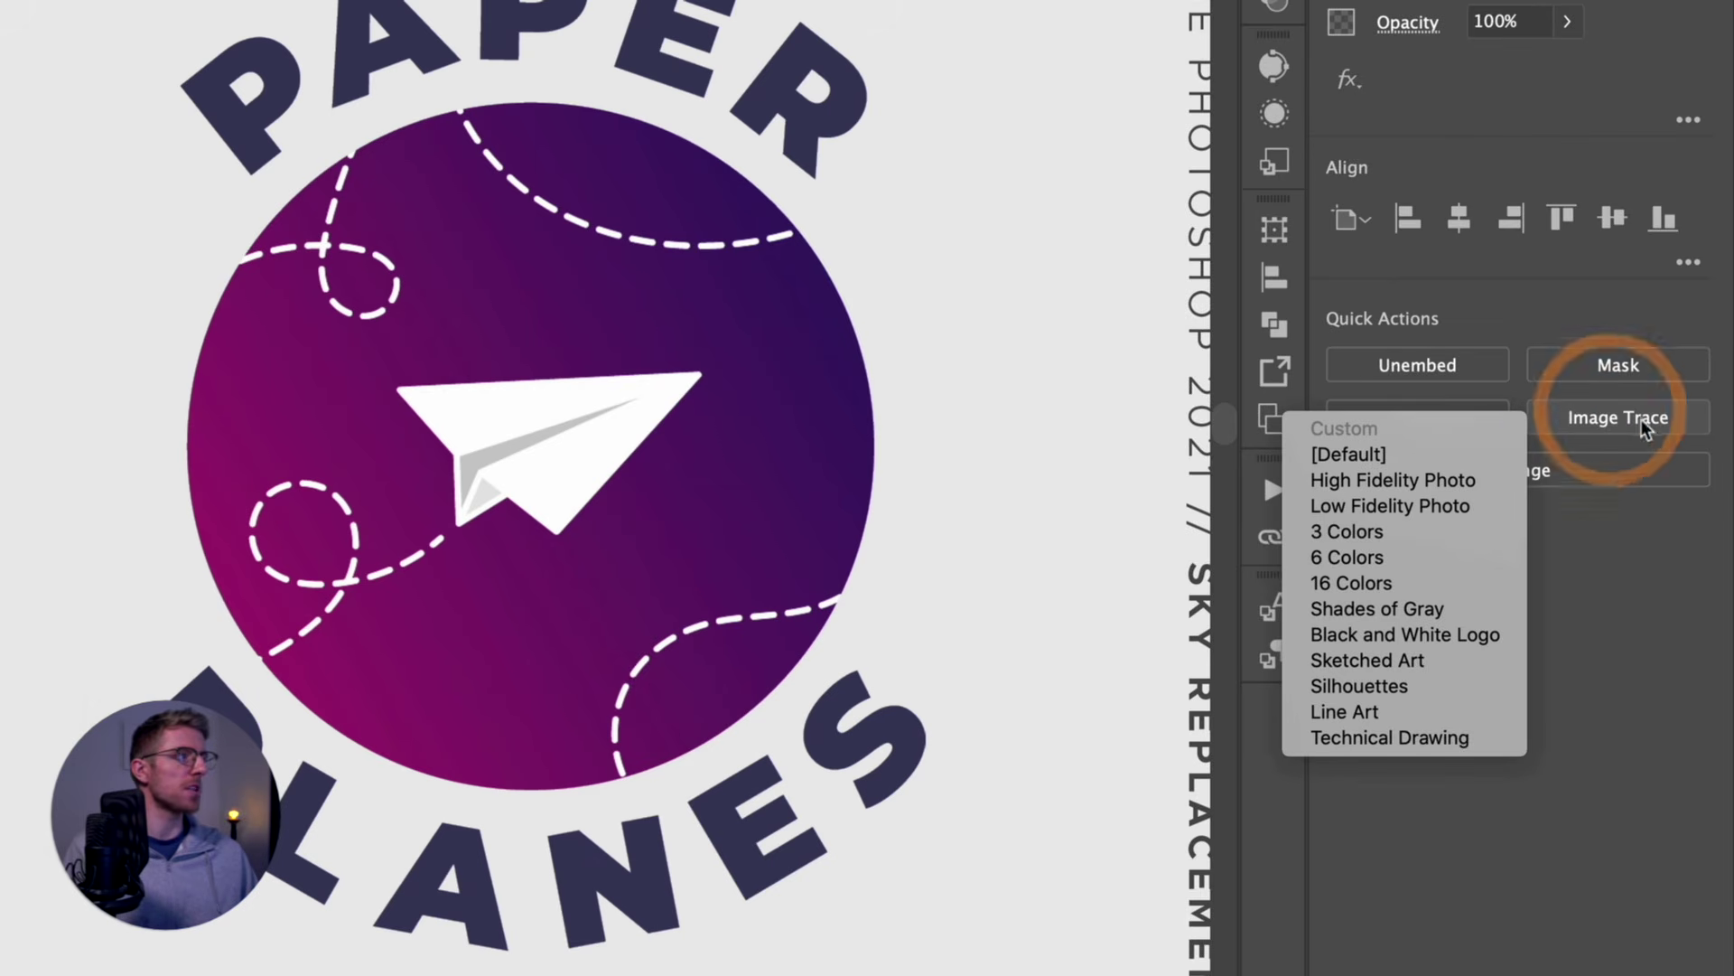
left_click(1423, 479)
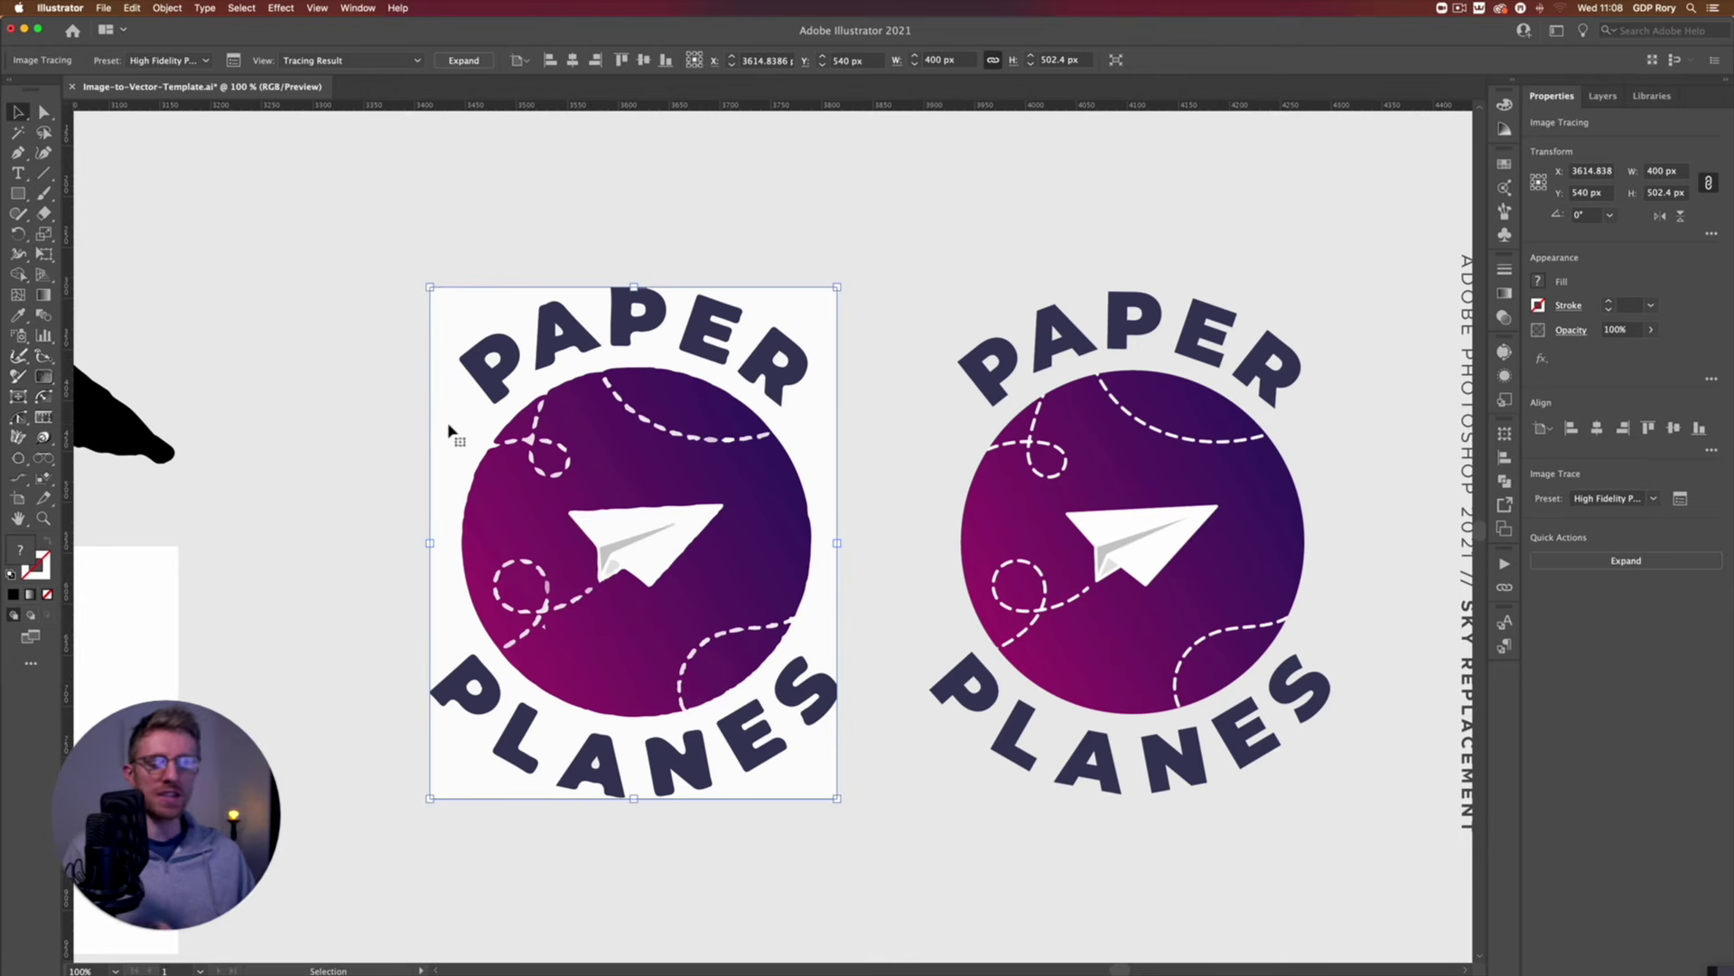
key("super+equal")
key("super+equal")
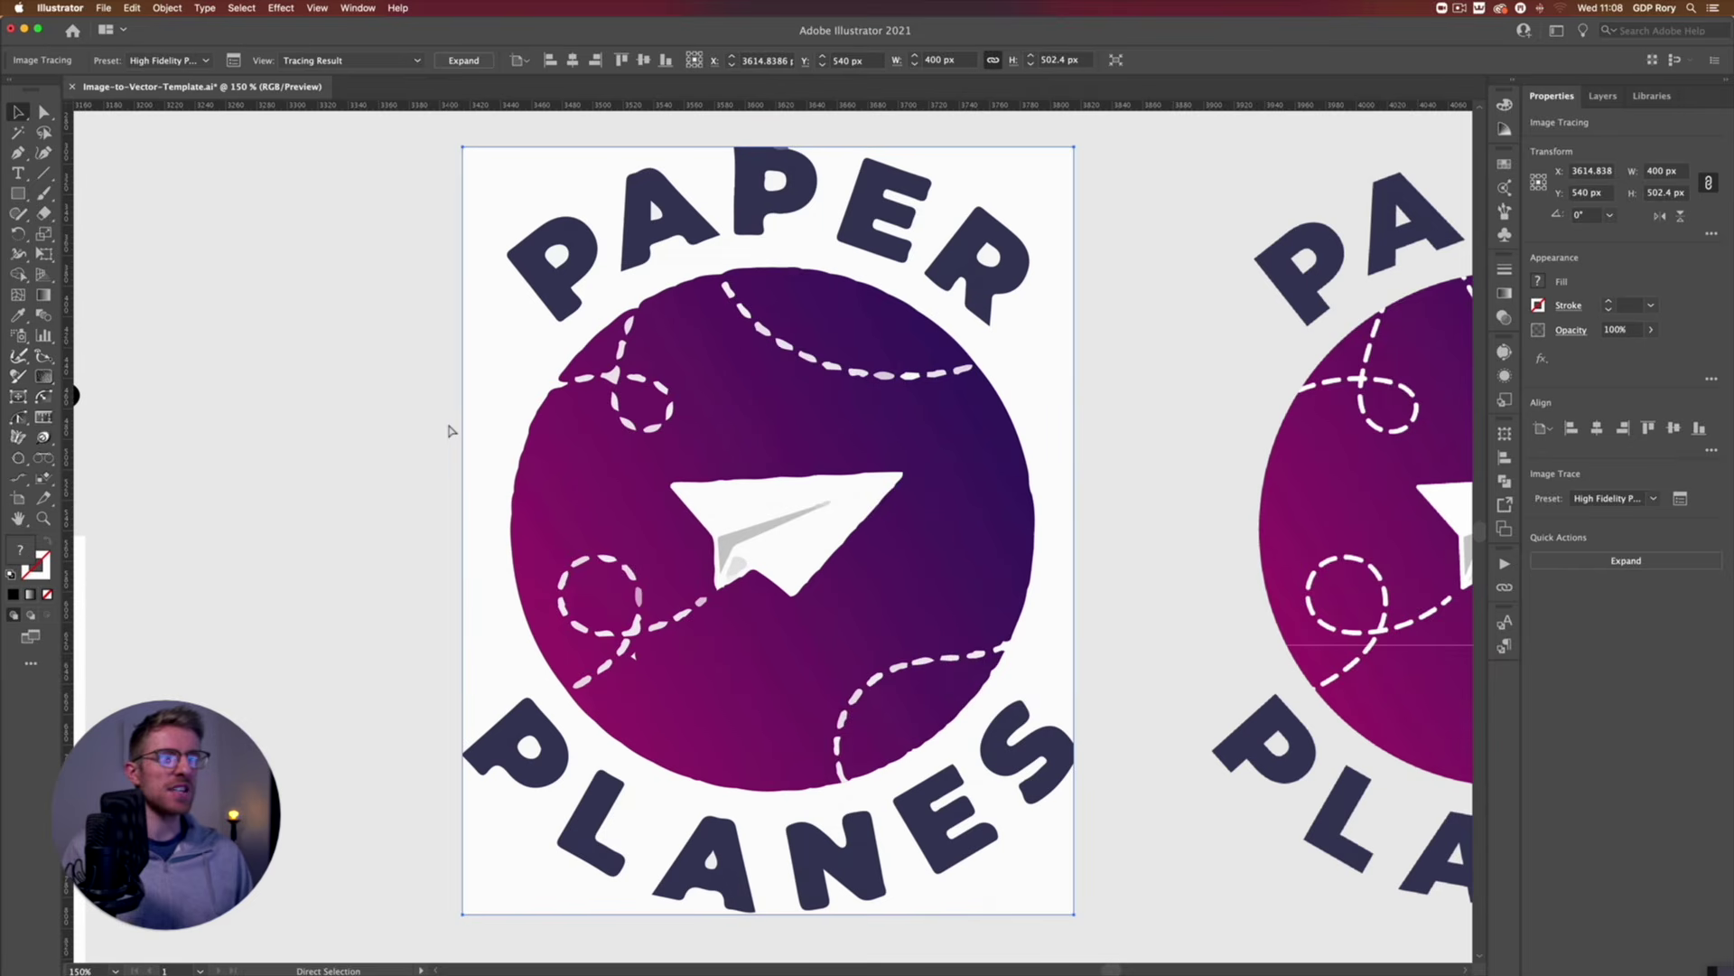
key("super+equal")
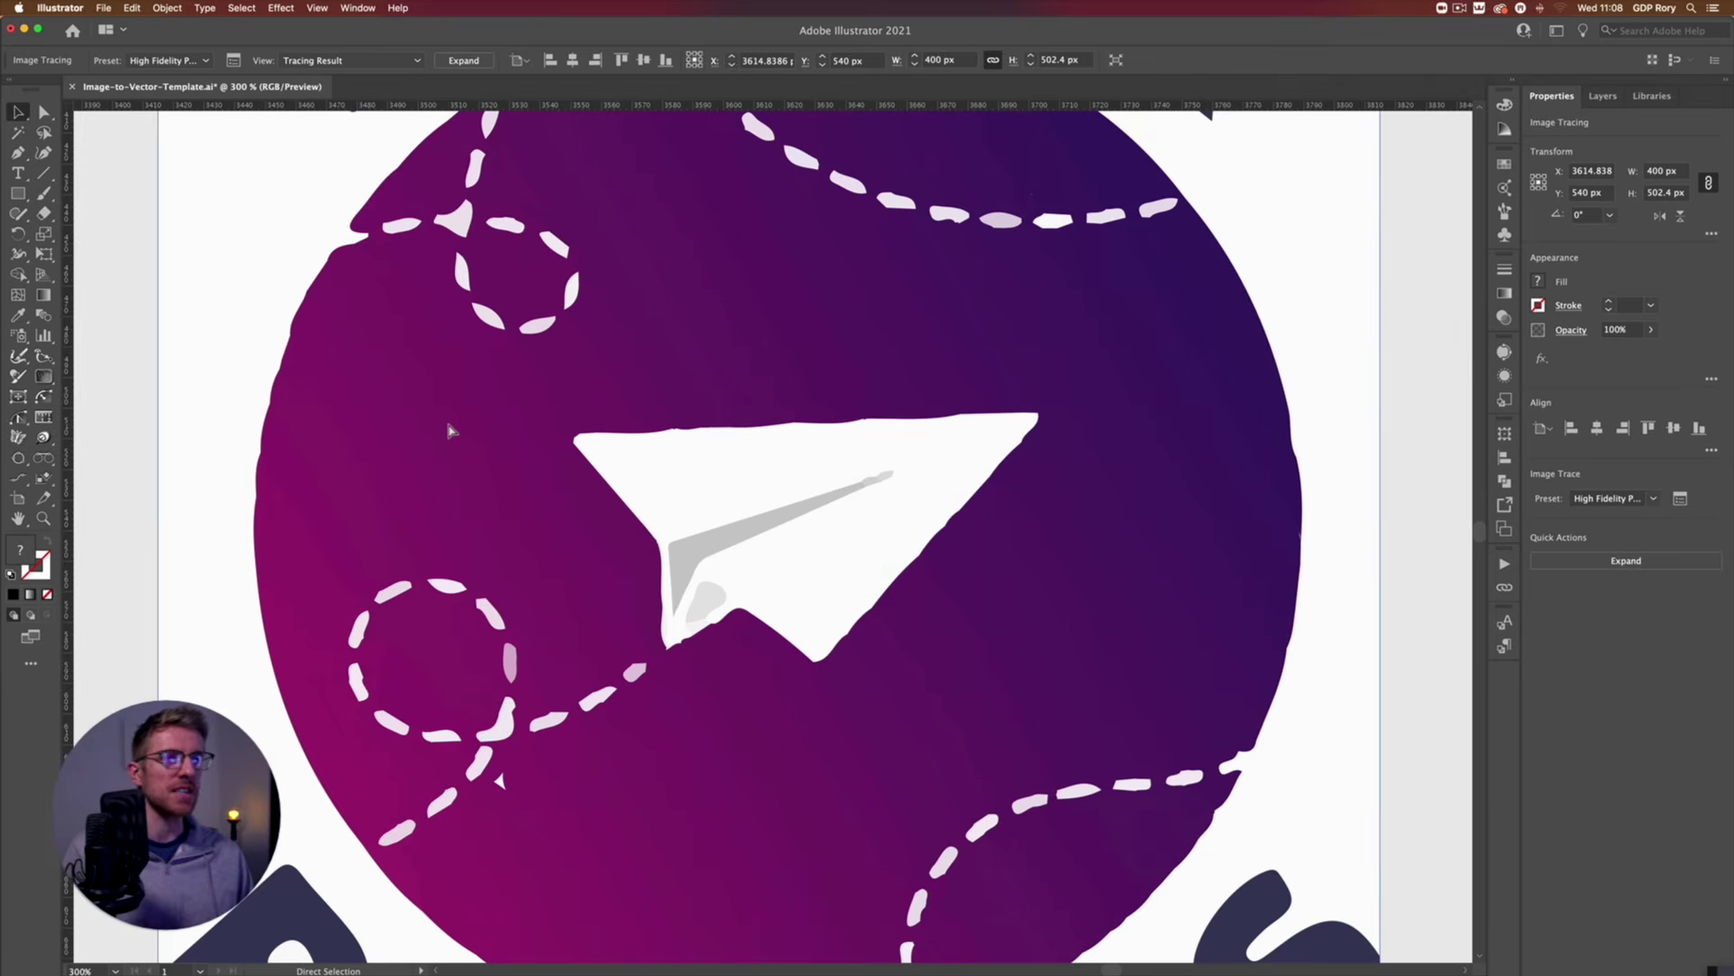
key("super+minus")
key("super+minus")
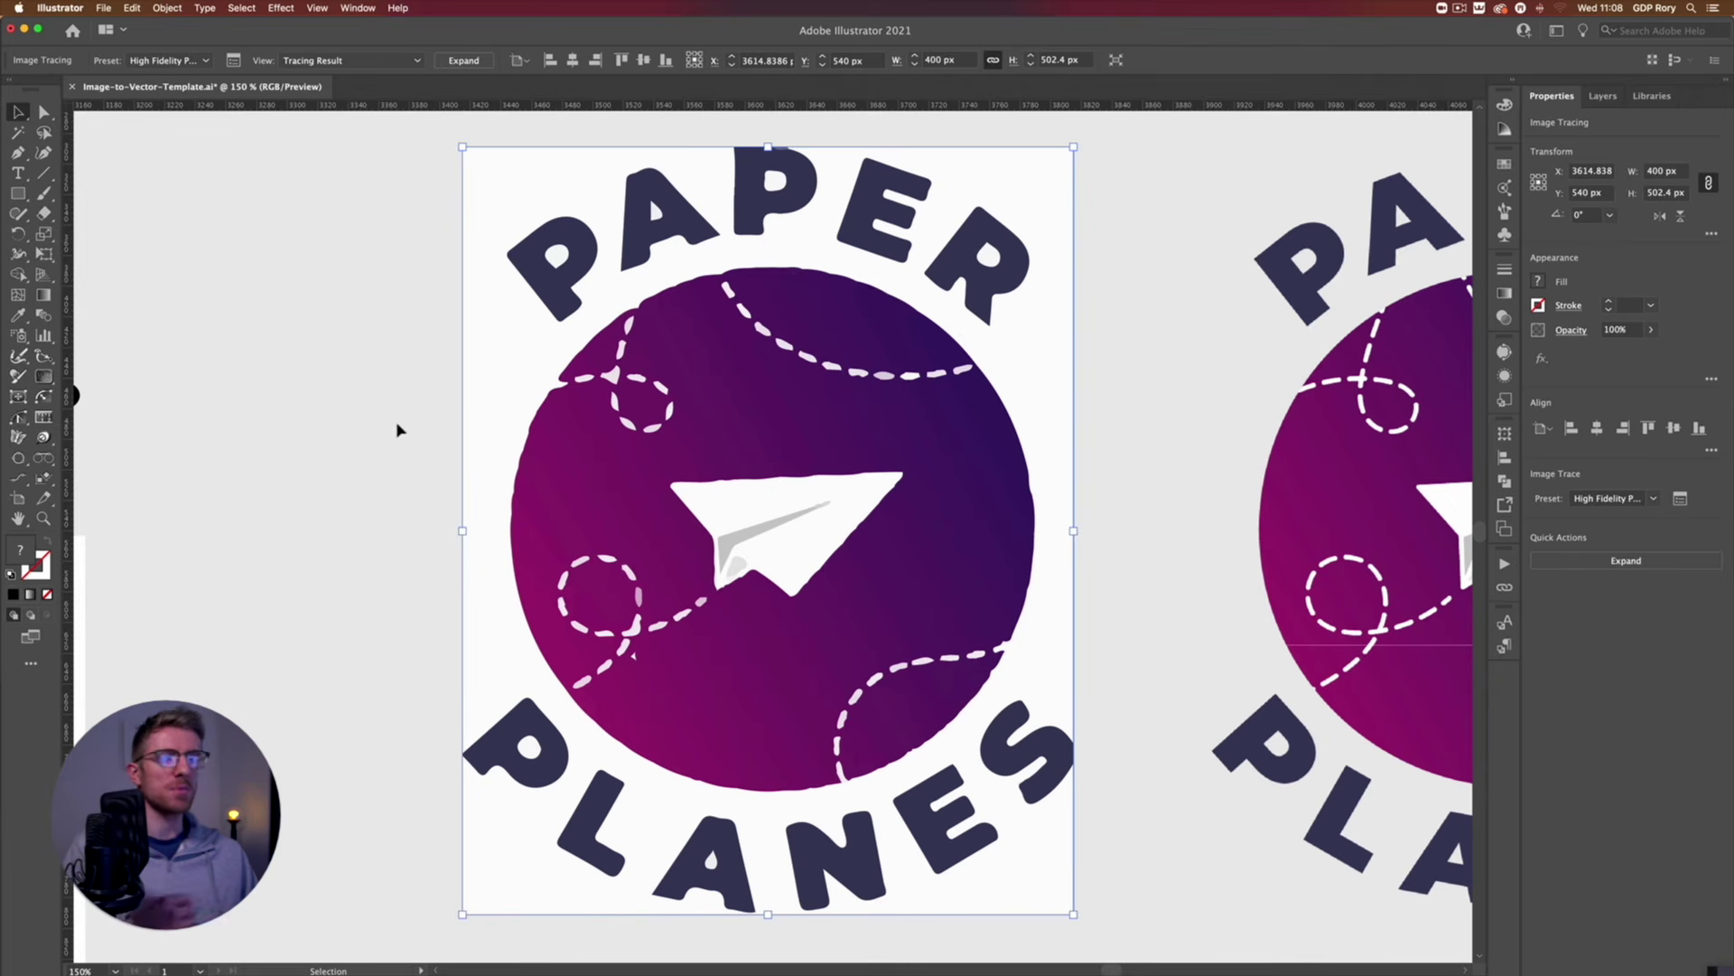
Run Image Trace on the transparent-background Paper Planes image with the High Fidelity Photo preset.
left_click(1136, 453)
left_click_drag(1136, 453, 427, 480)
left_click(427, 477)
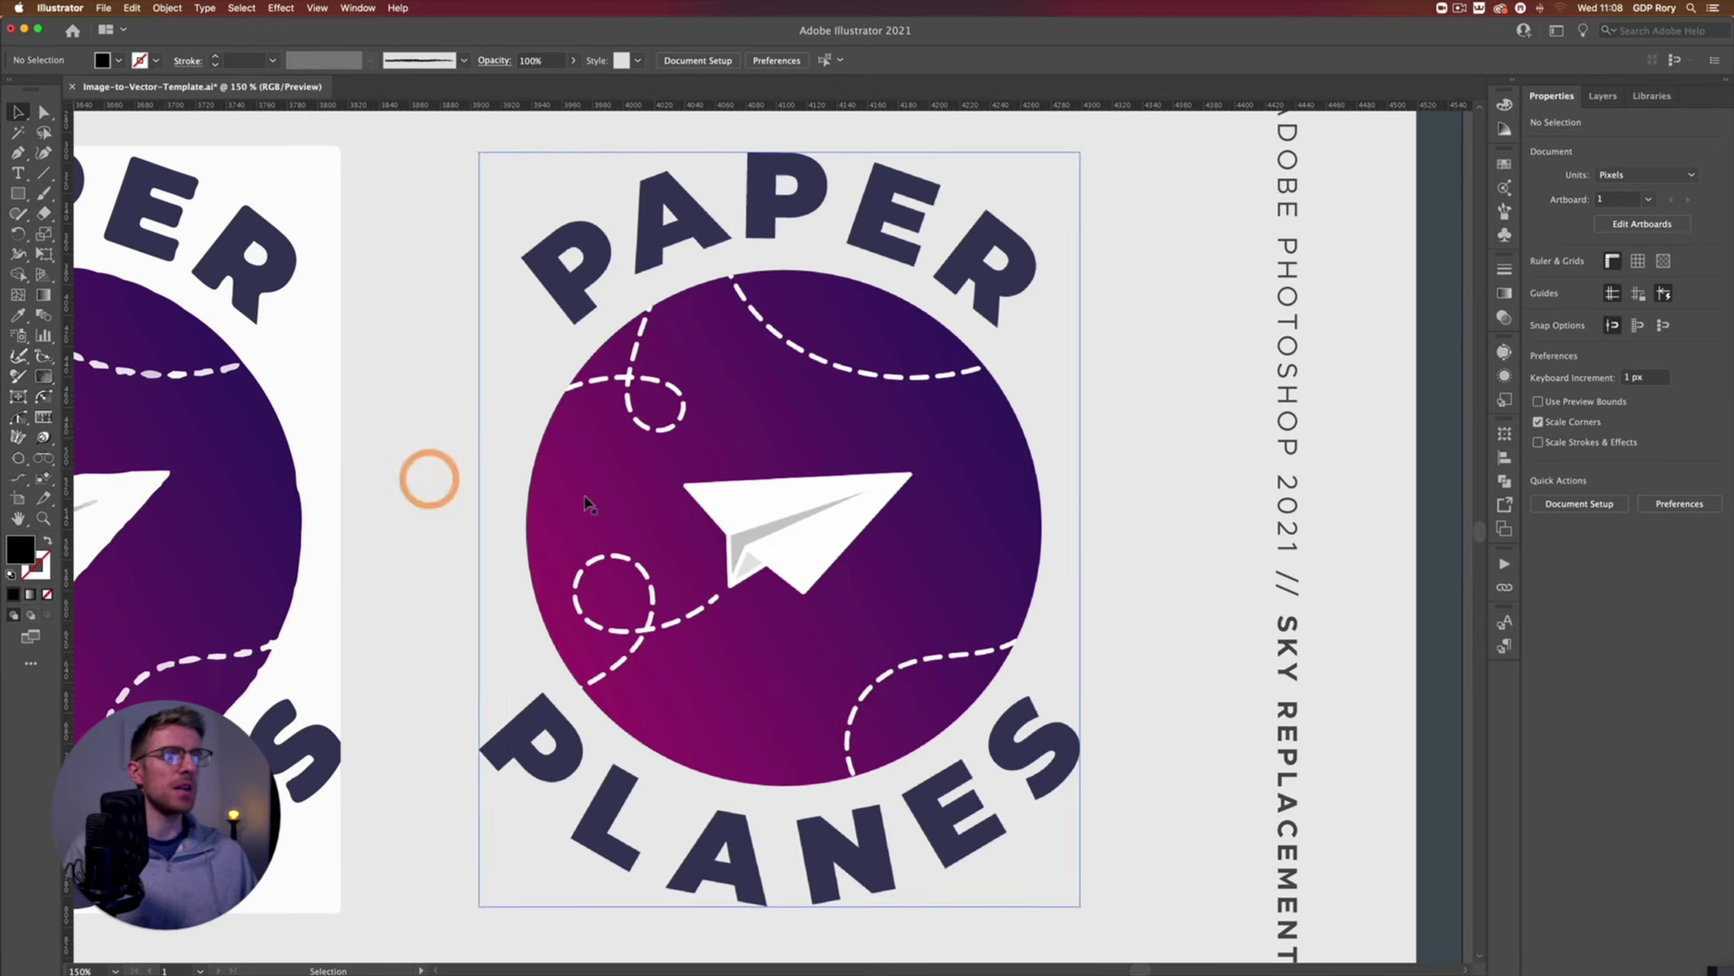
left_click(581, 496)
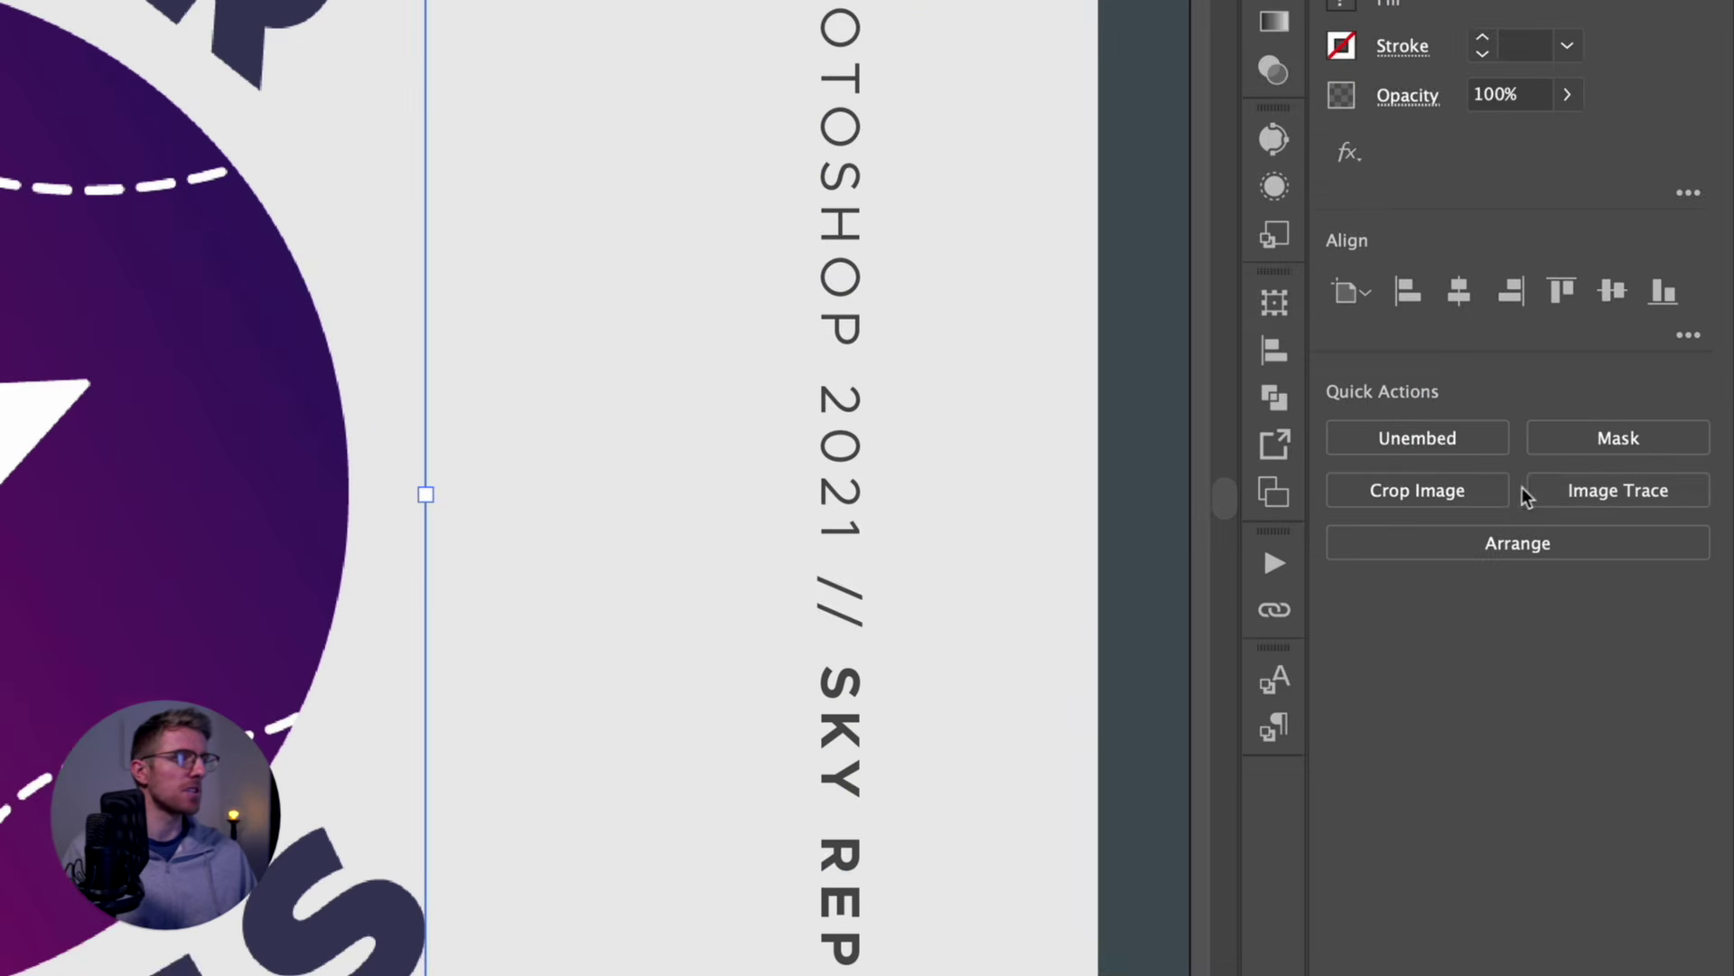
left_click(1635, 528)
left_click(1429, 552)
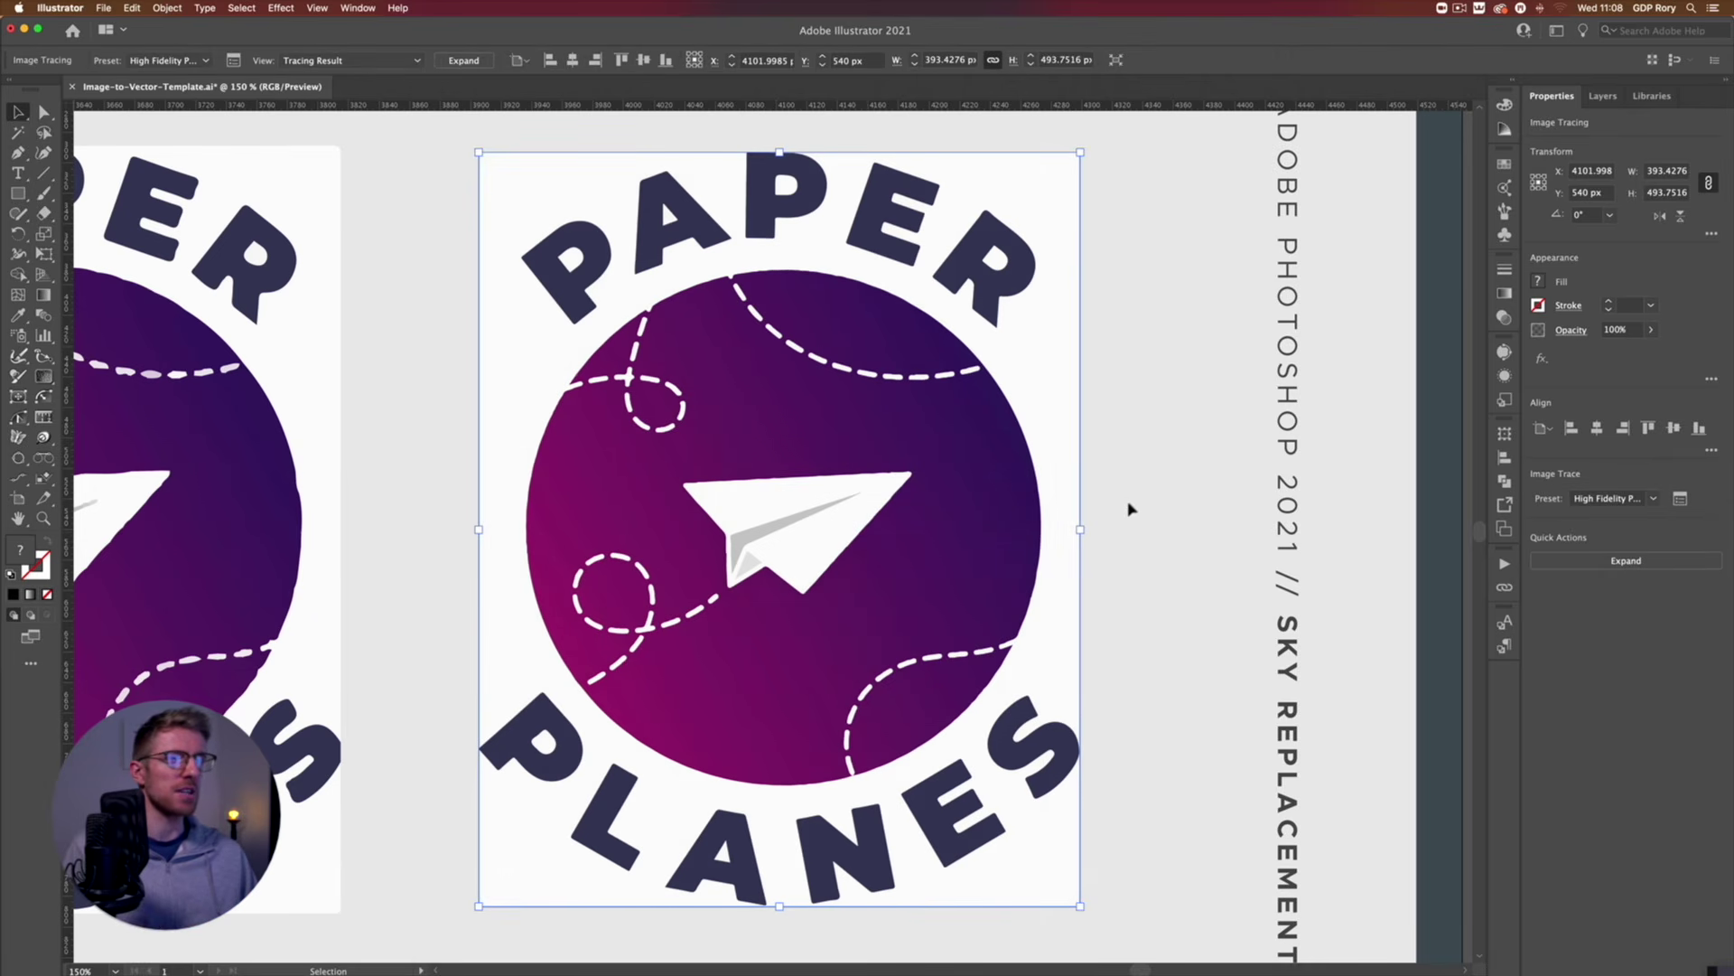
Examine the edges and corners of the paper plane in the second trace at several magnifications.
key("super+equal")
key("super+equal")
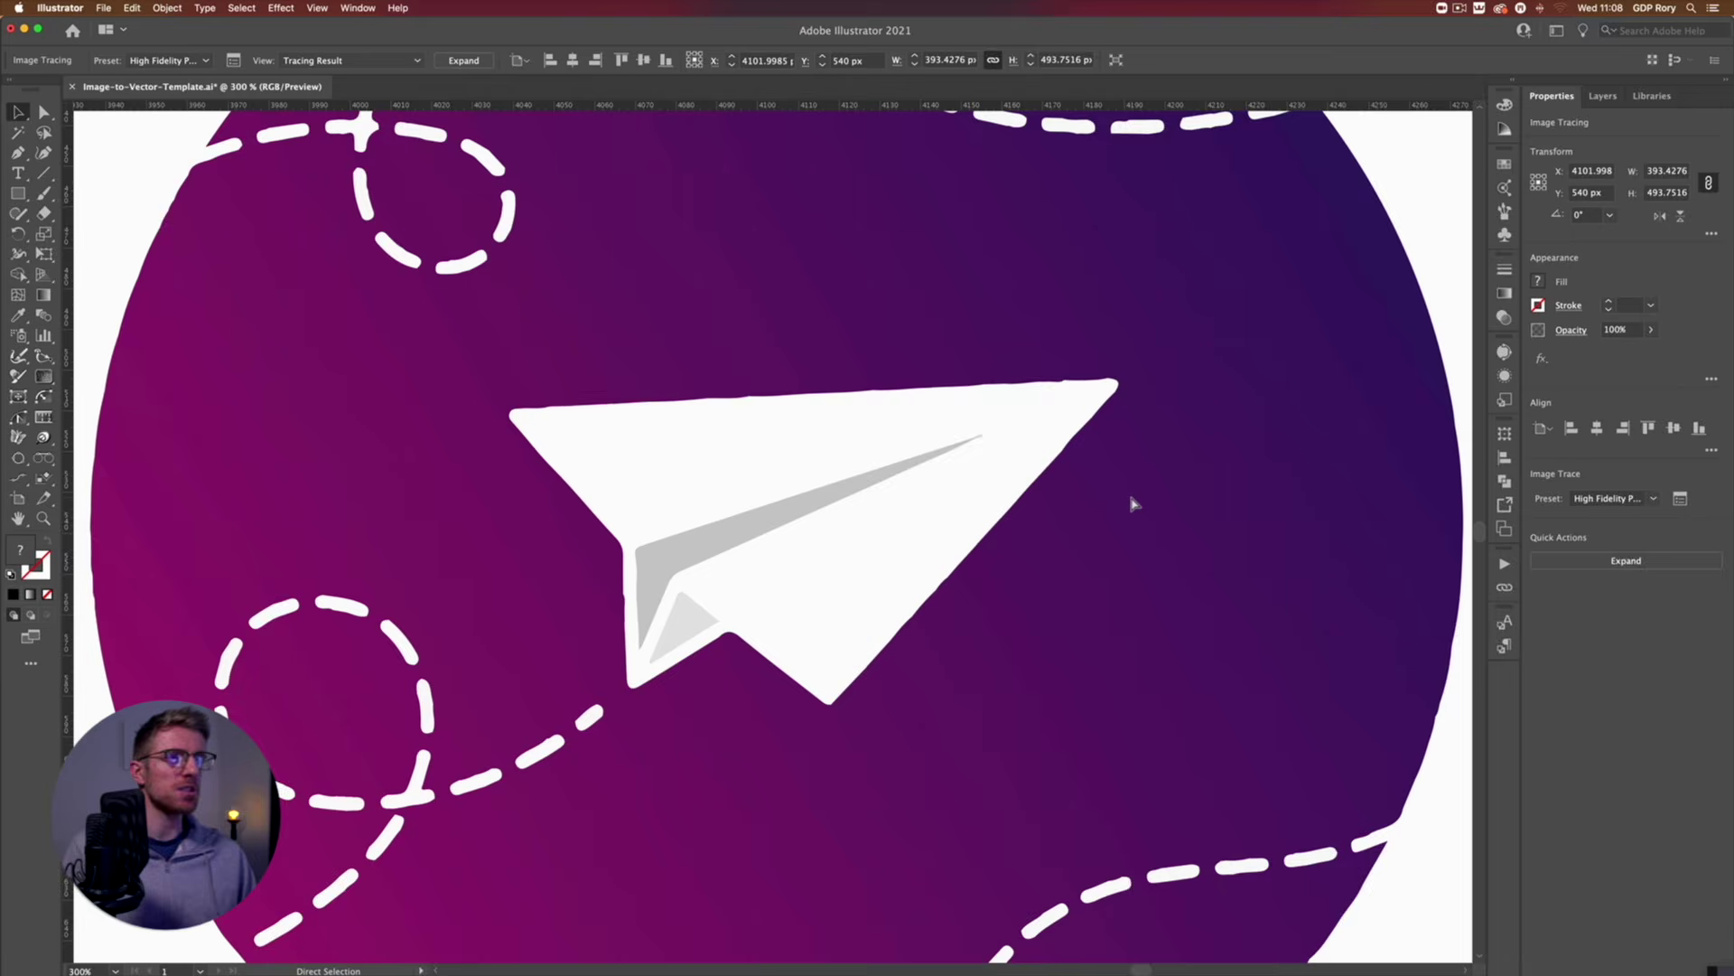
key("super+equal")
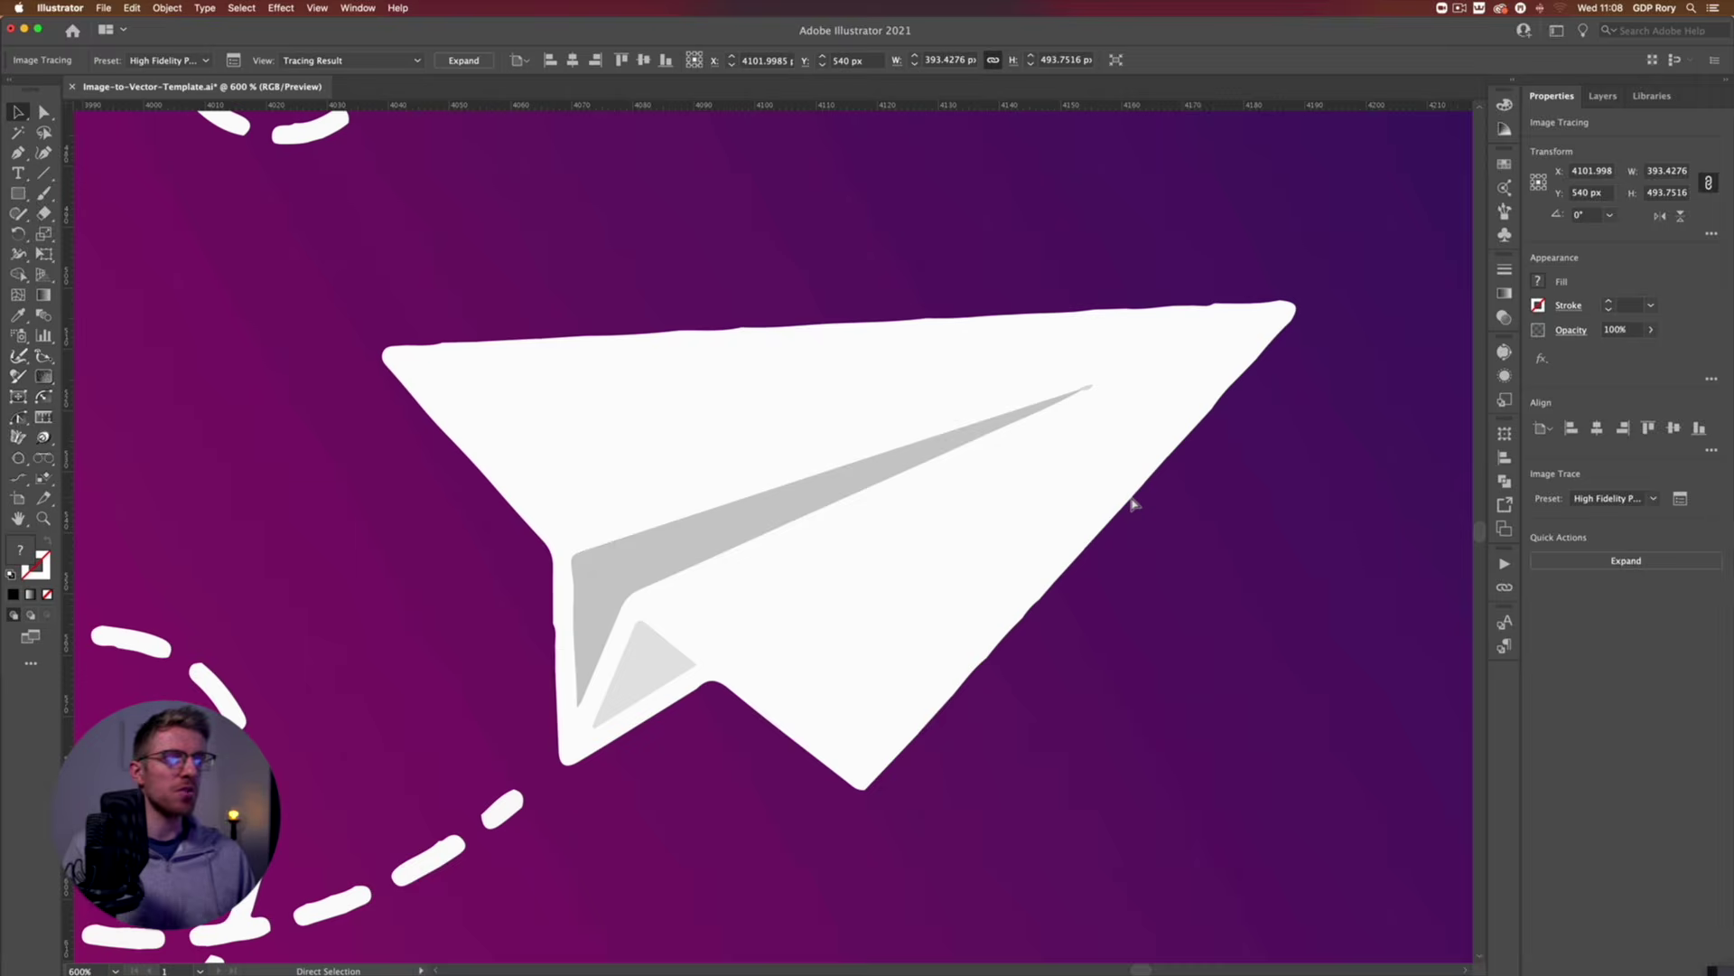
key("super+equal")
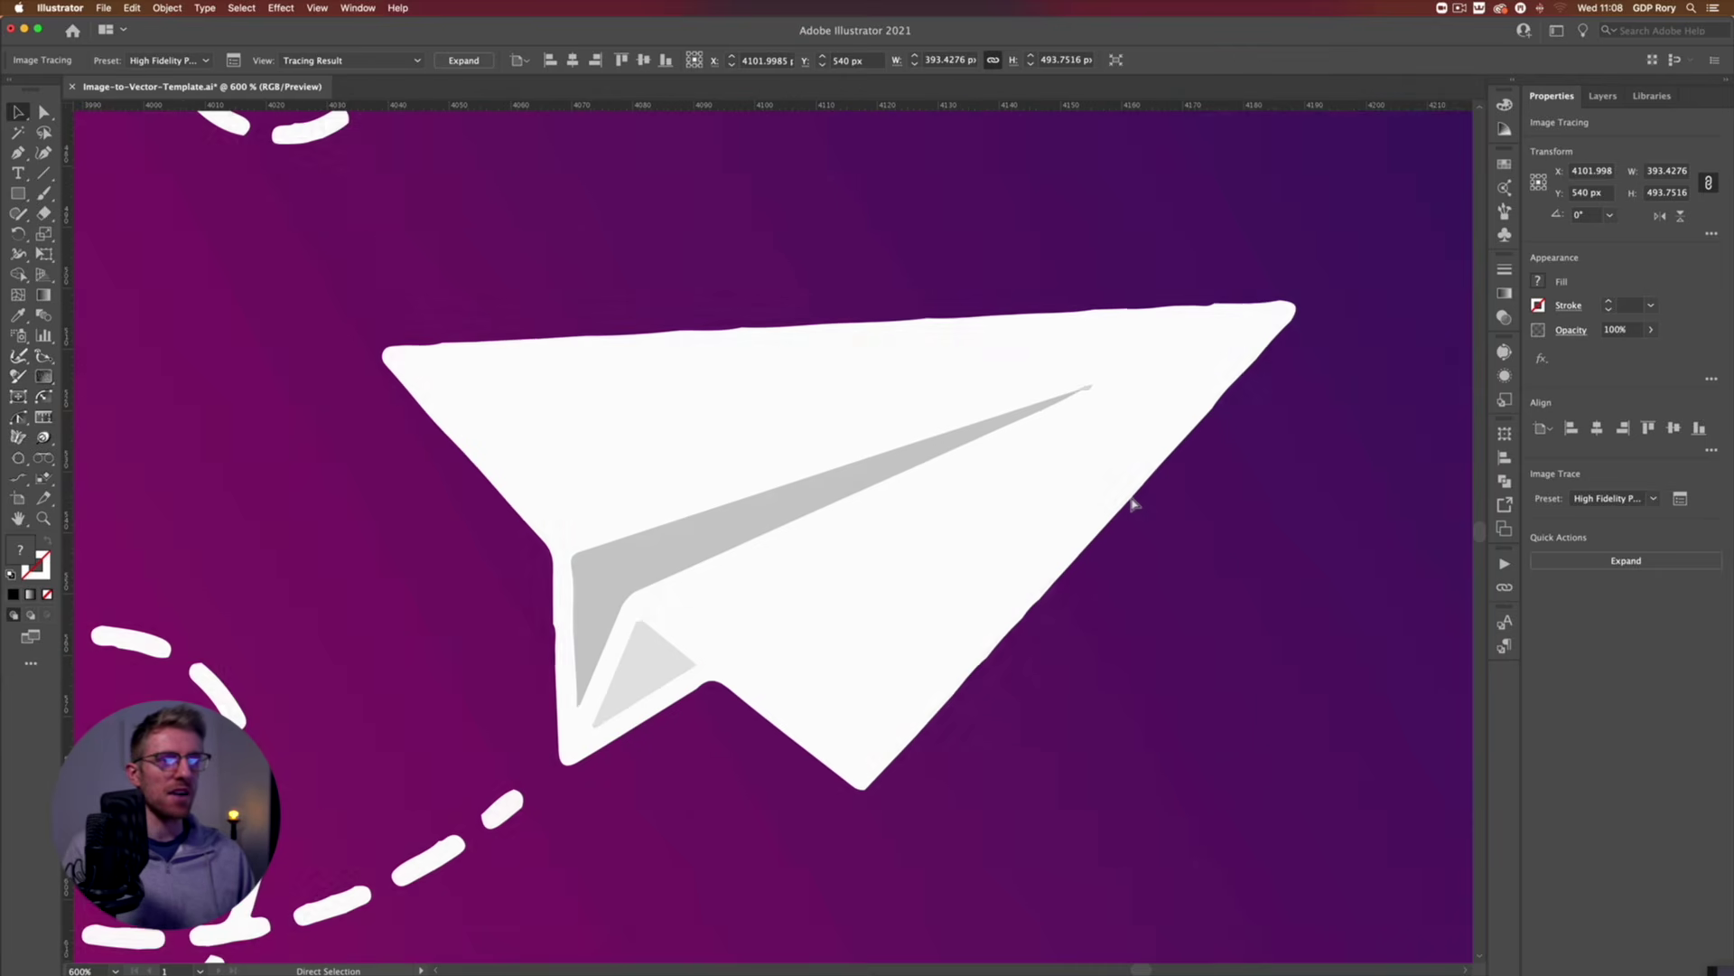
key("super+minus")
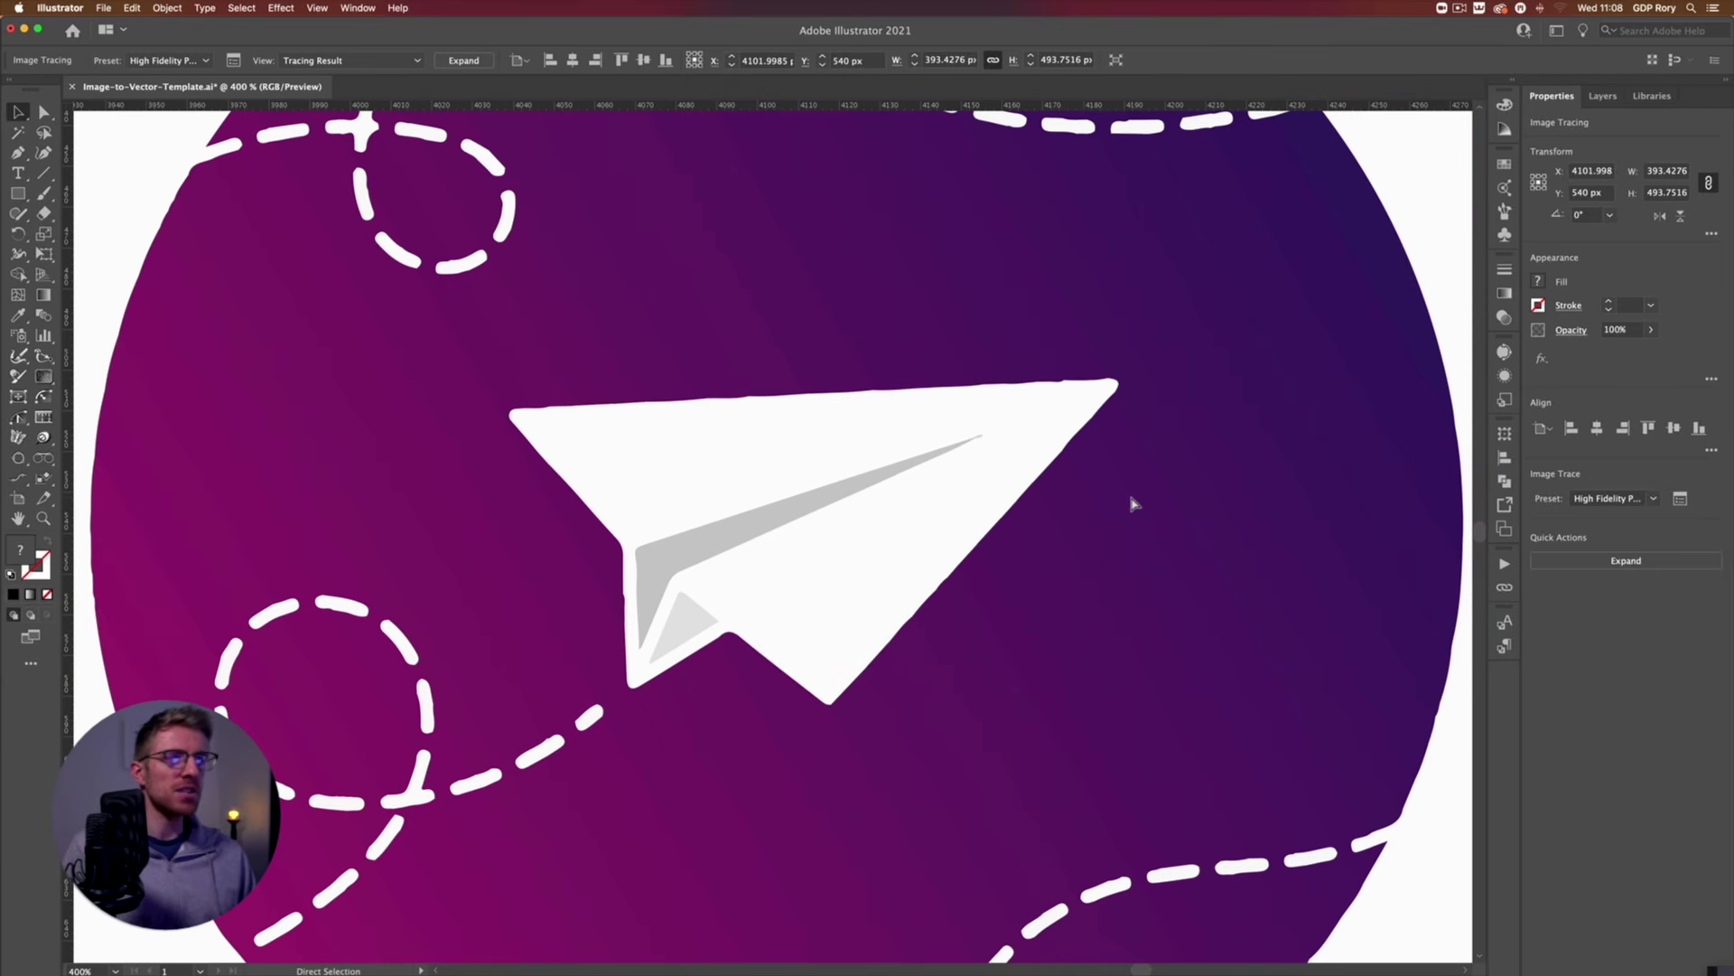
key("super+minus")
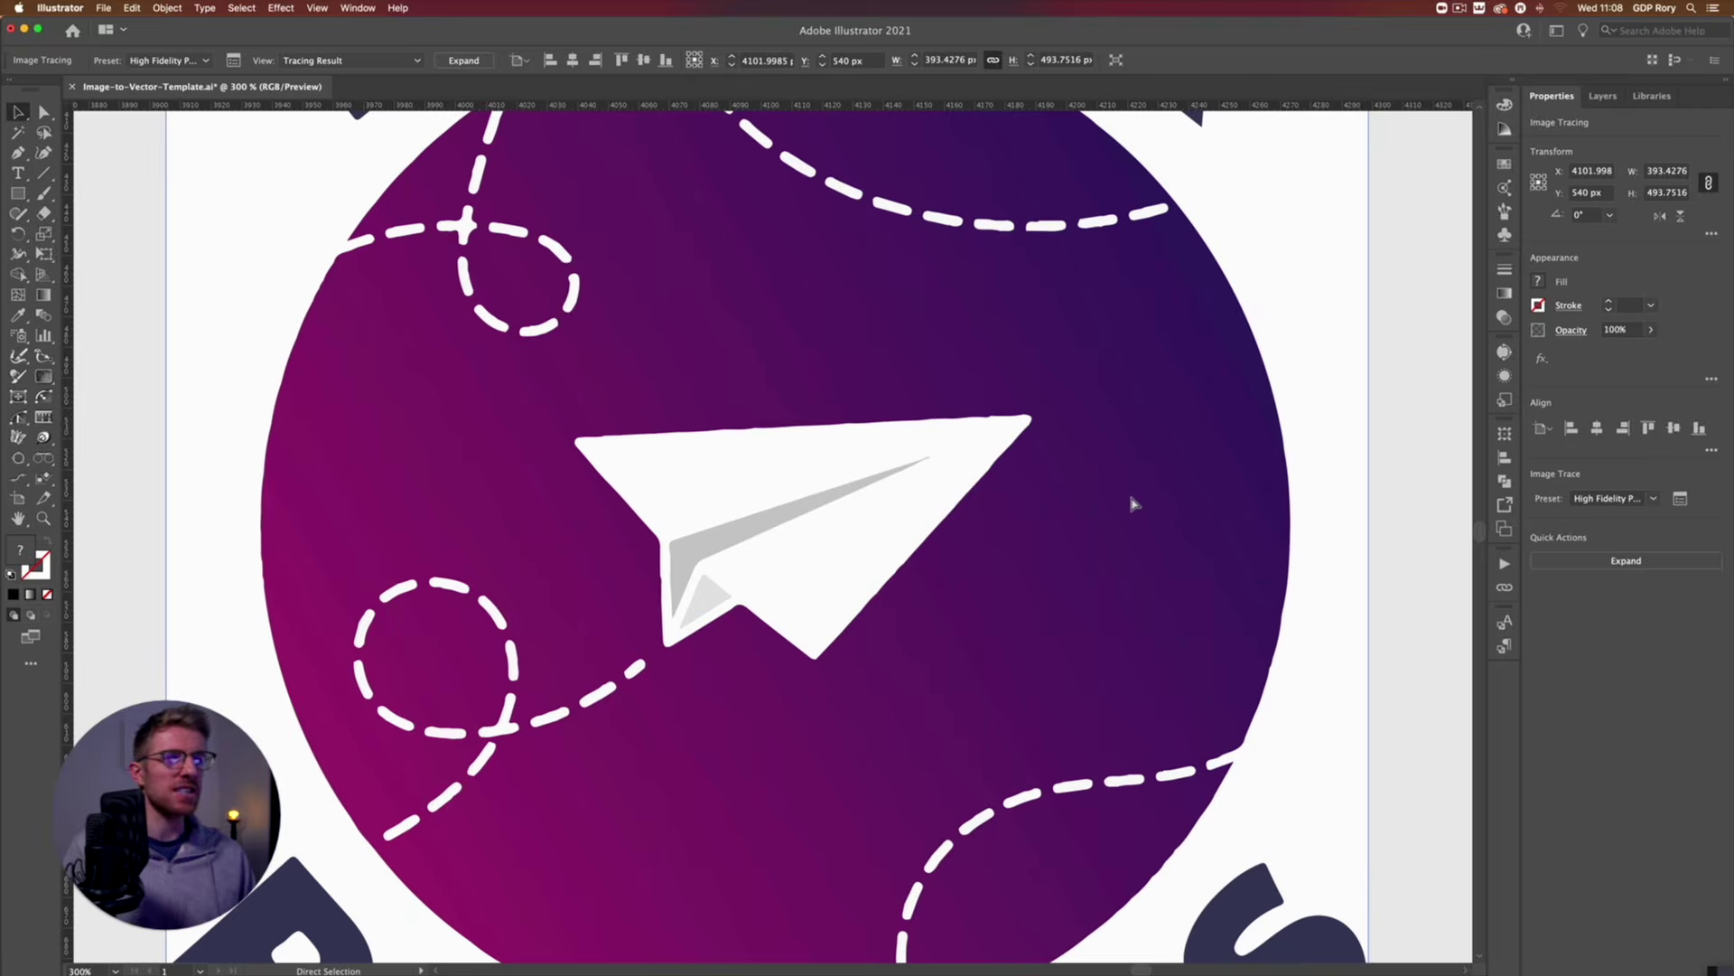
key("super+minus")
key("super+minus")
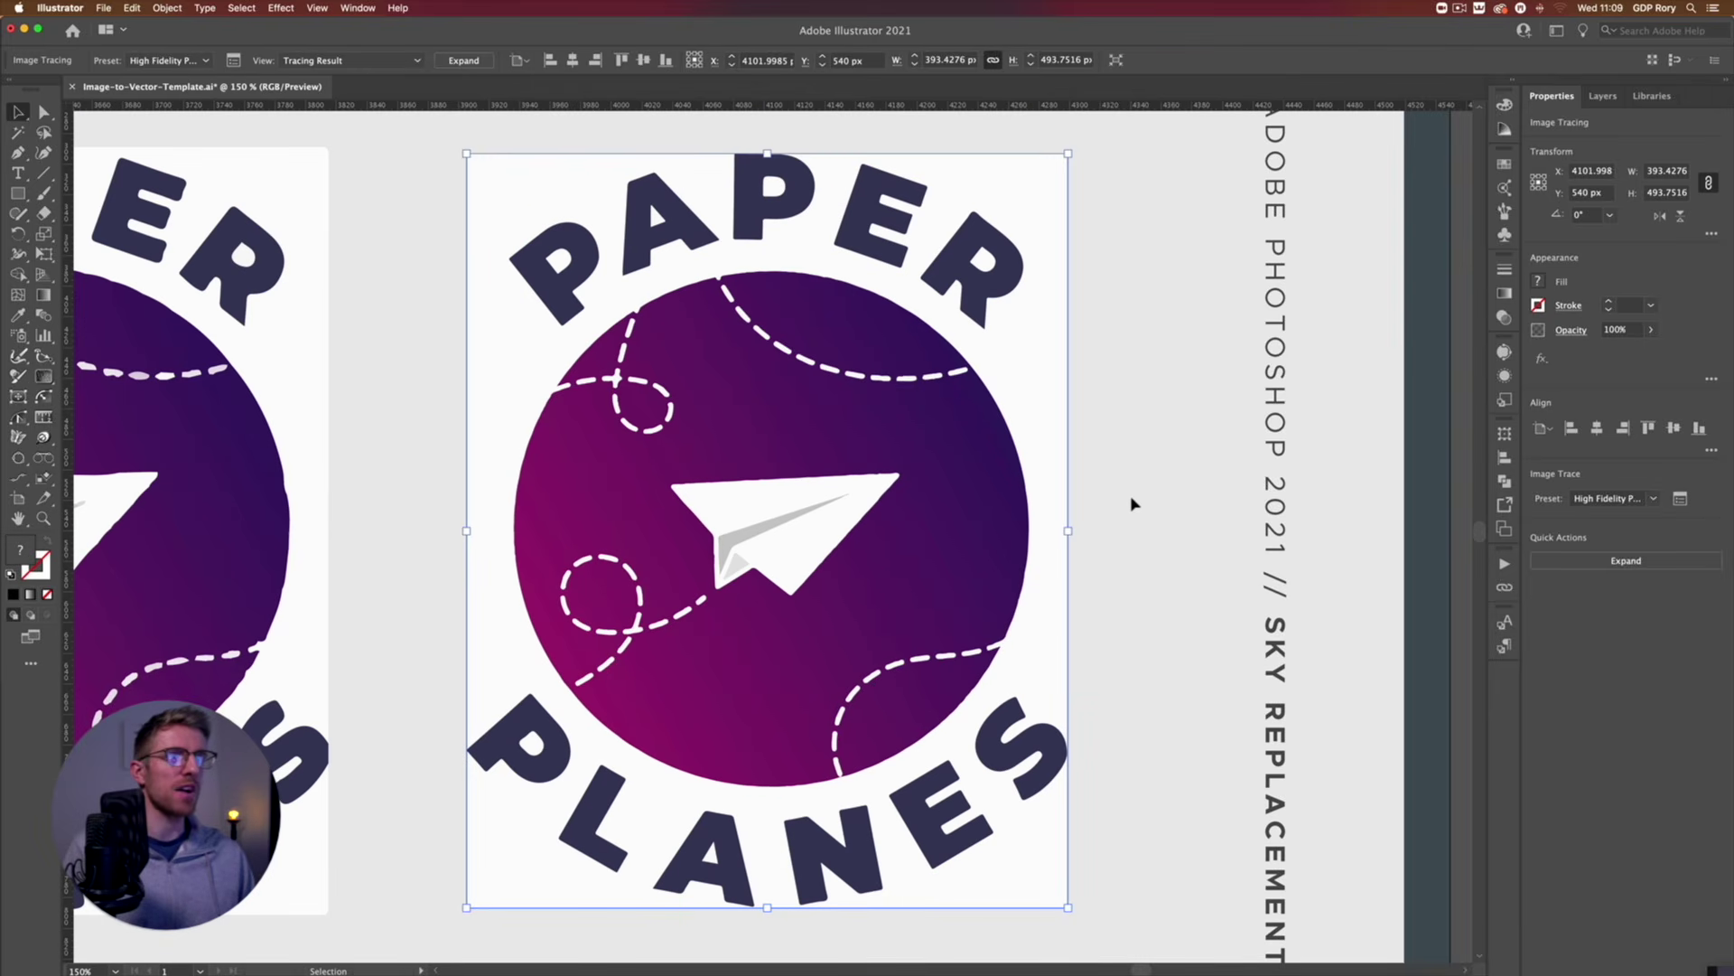
key("super+plus")
key("super+plus")
key("super+plus")
key("super+plus")
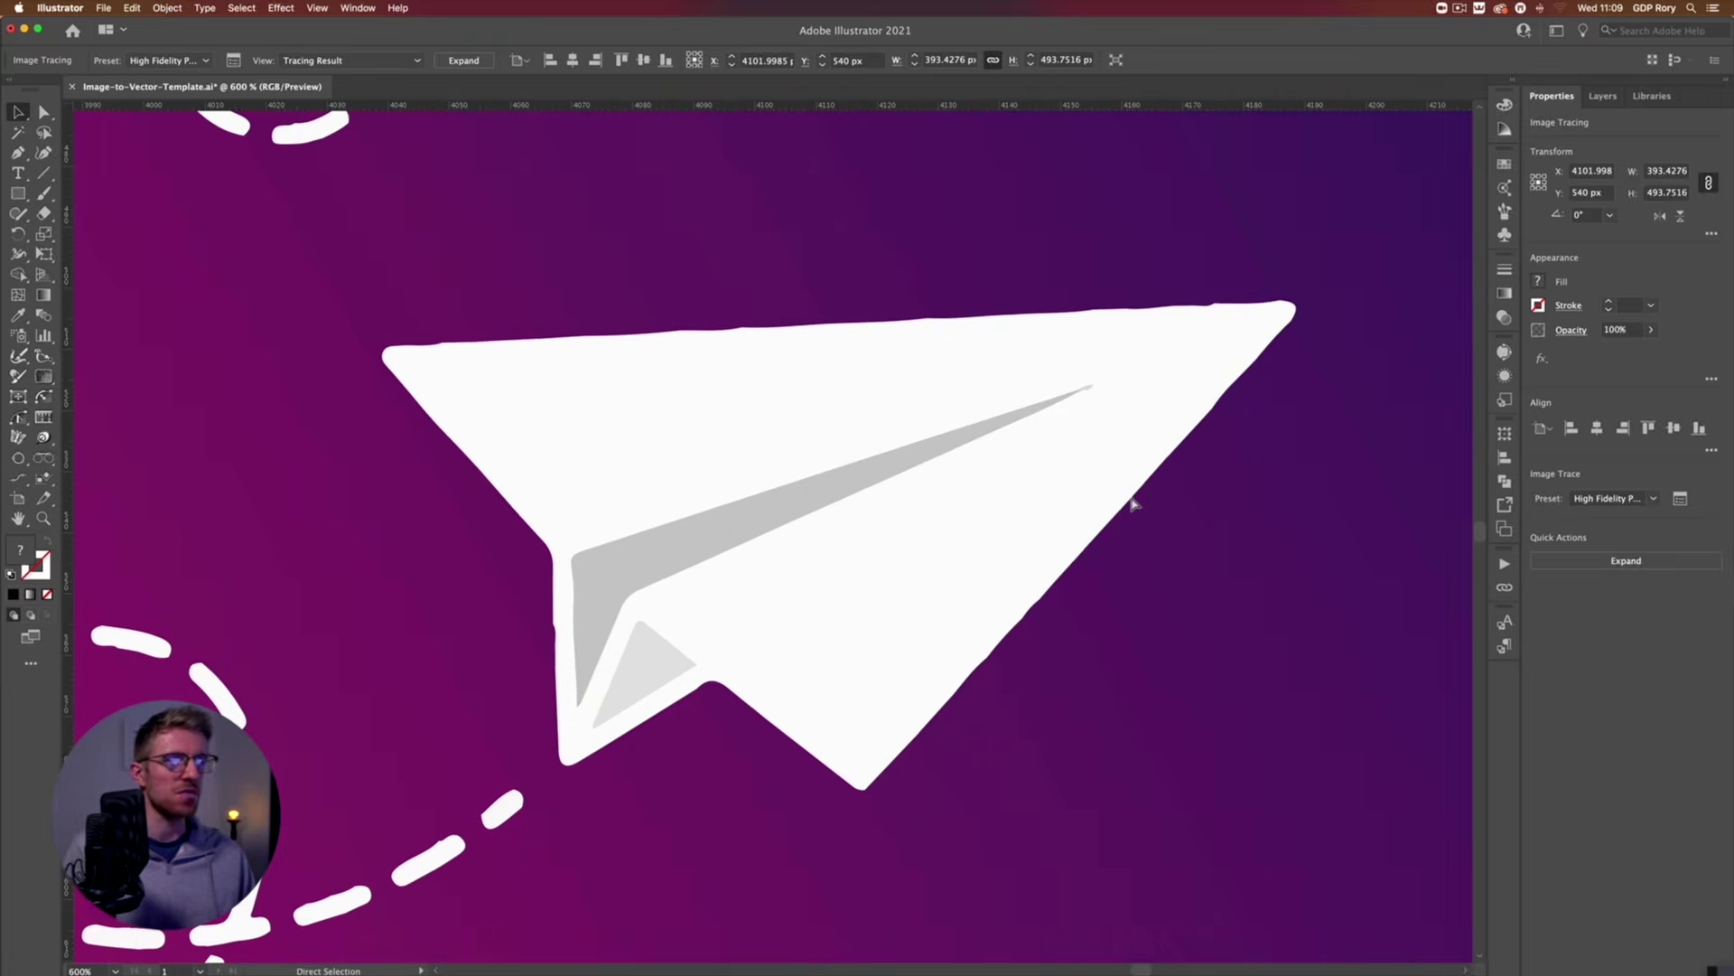
key("super+minus")
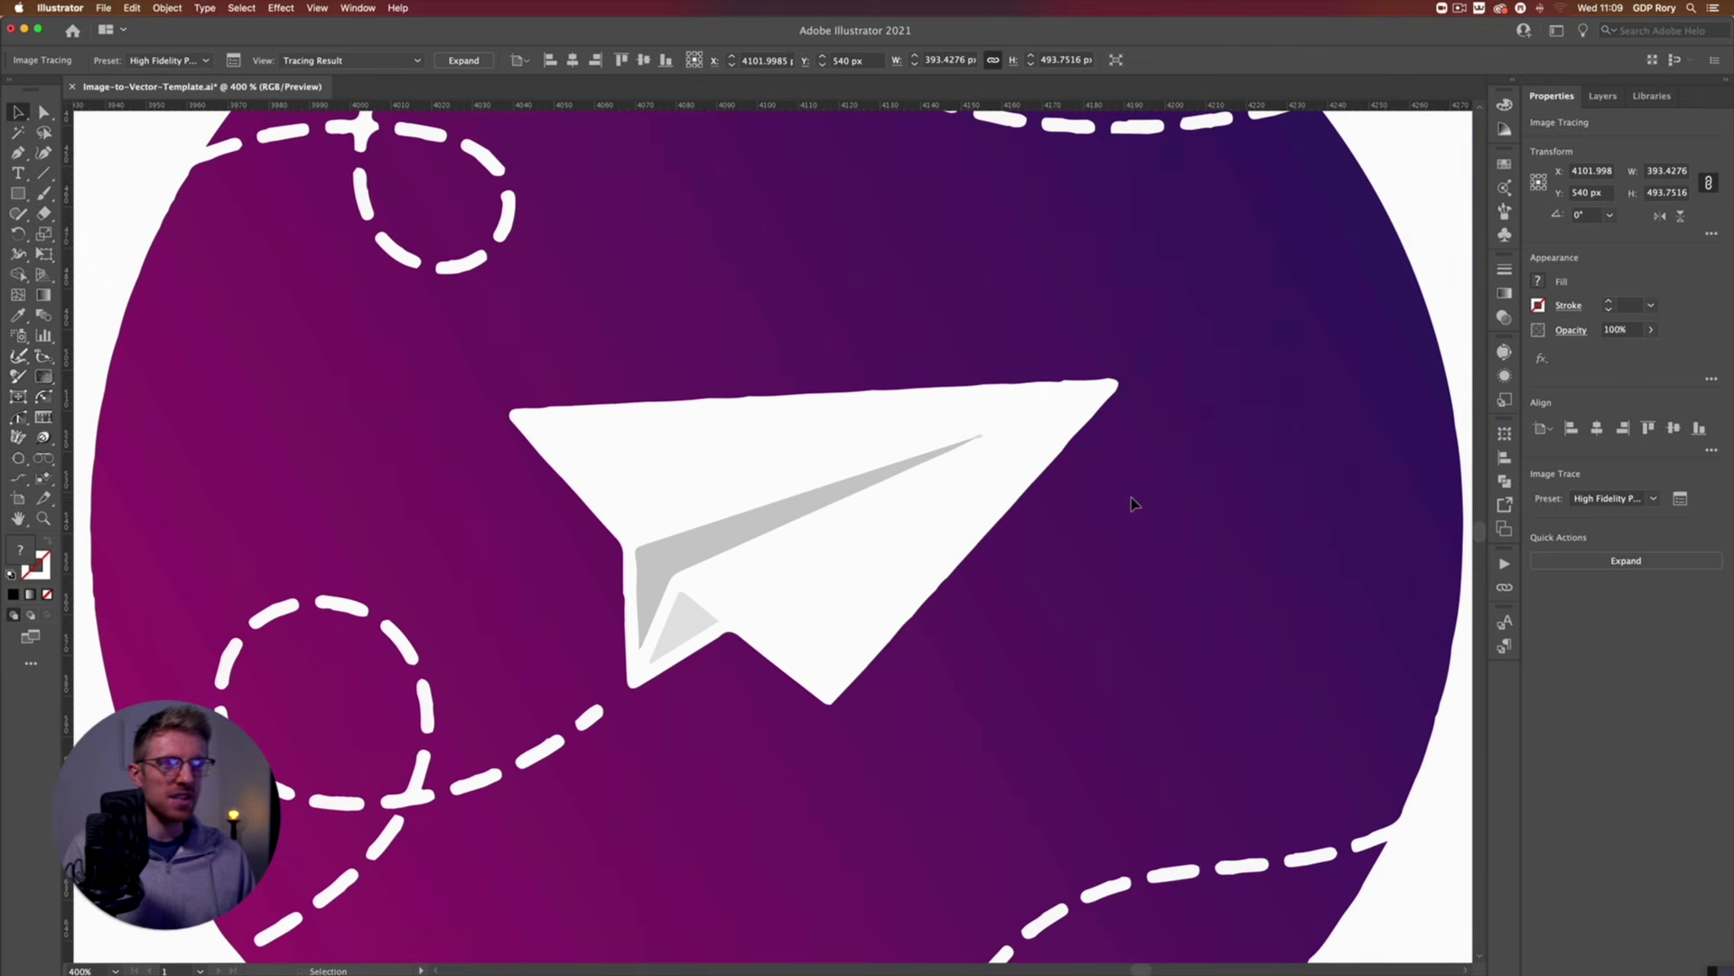
key("super+minus")
key("super+minus")
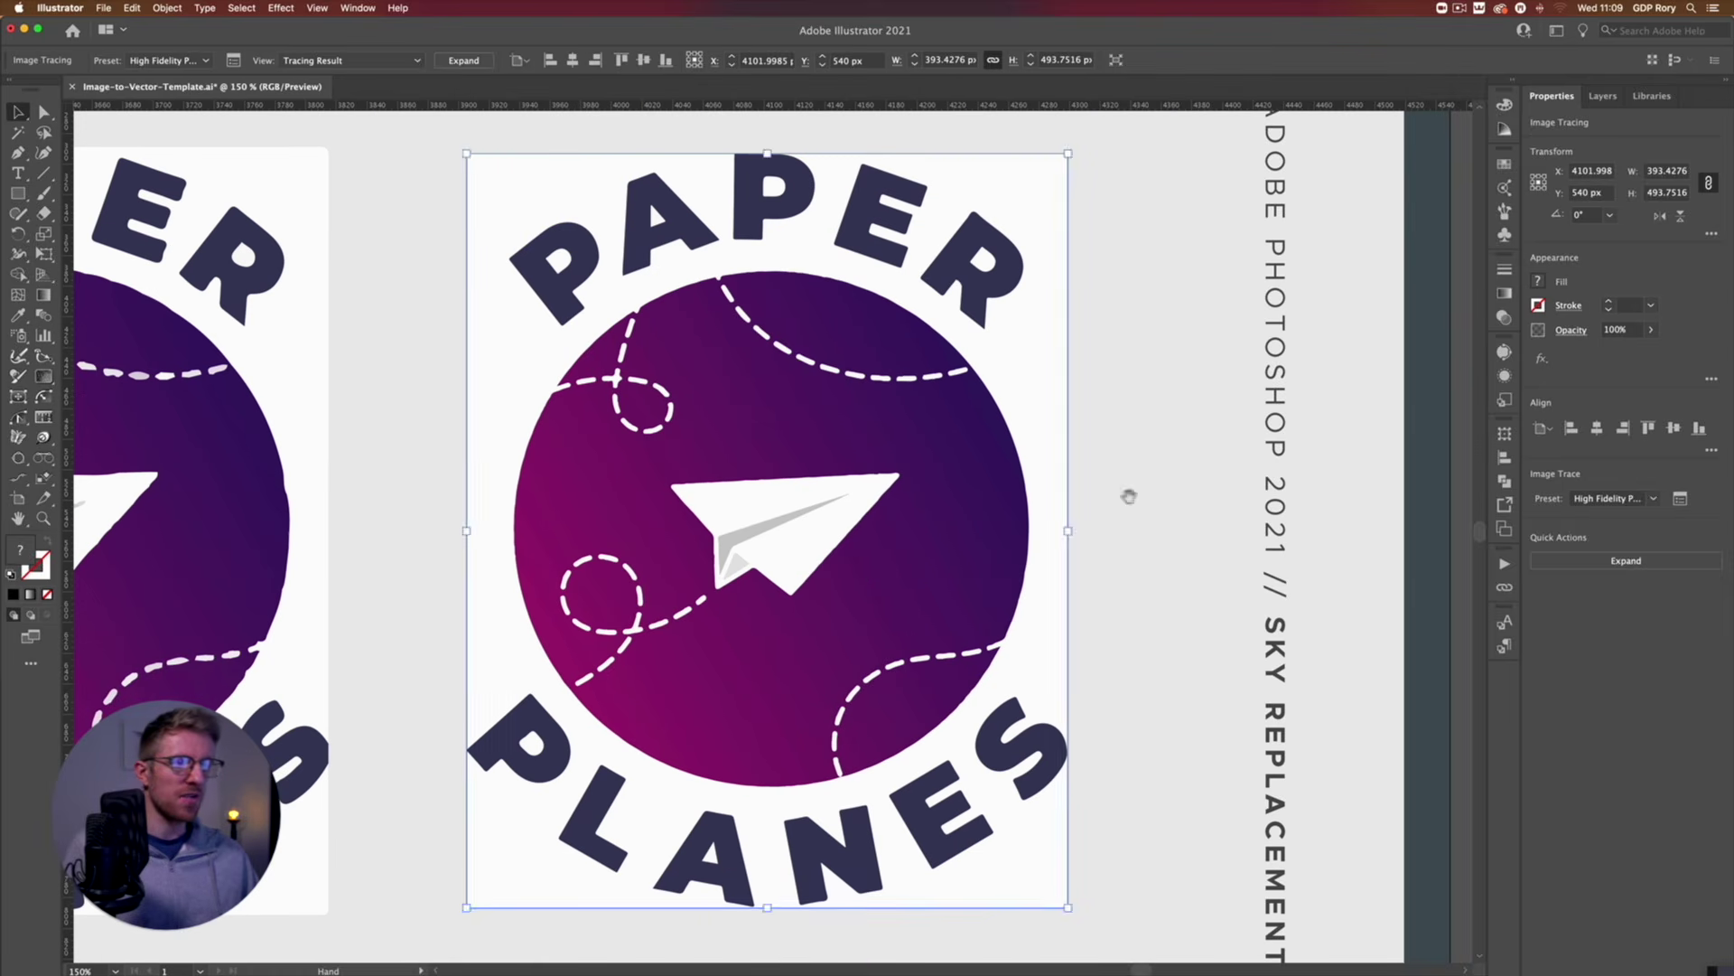
key("super+plus")
key("super+plus")
key("super+plus")
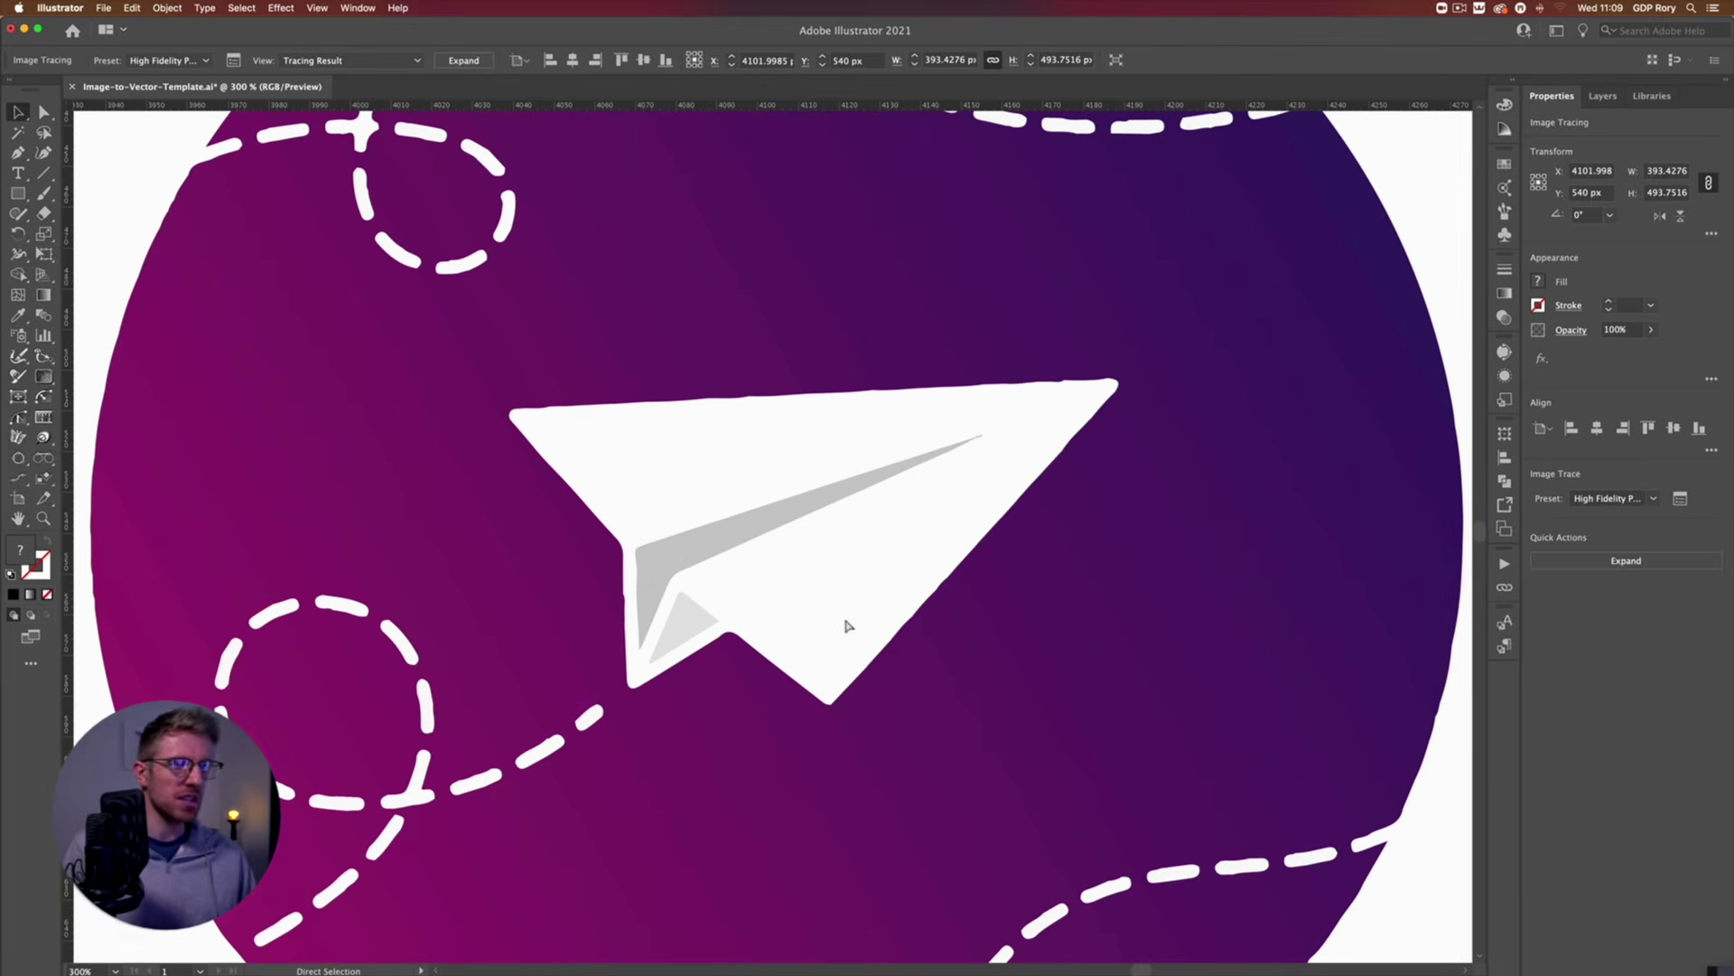
Examine the PLANES lettering and the lower edge of the circle in the second trace.
left_click_drag(600, 763, 966, 323)
left_click_drag(795, 608, 686, 503)
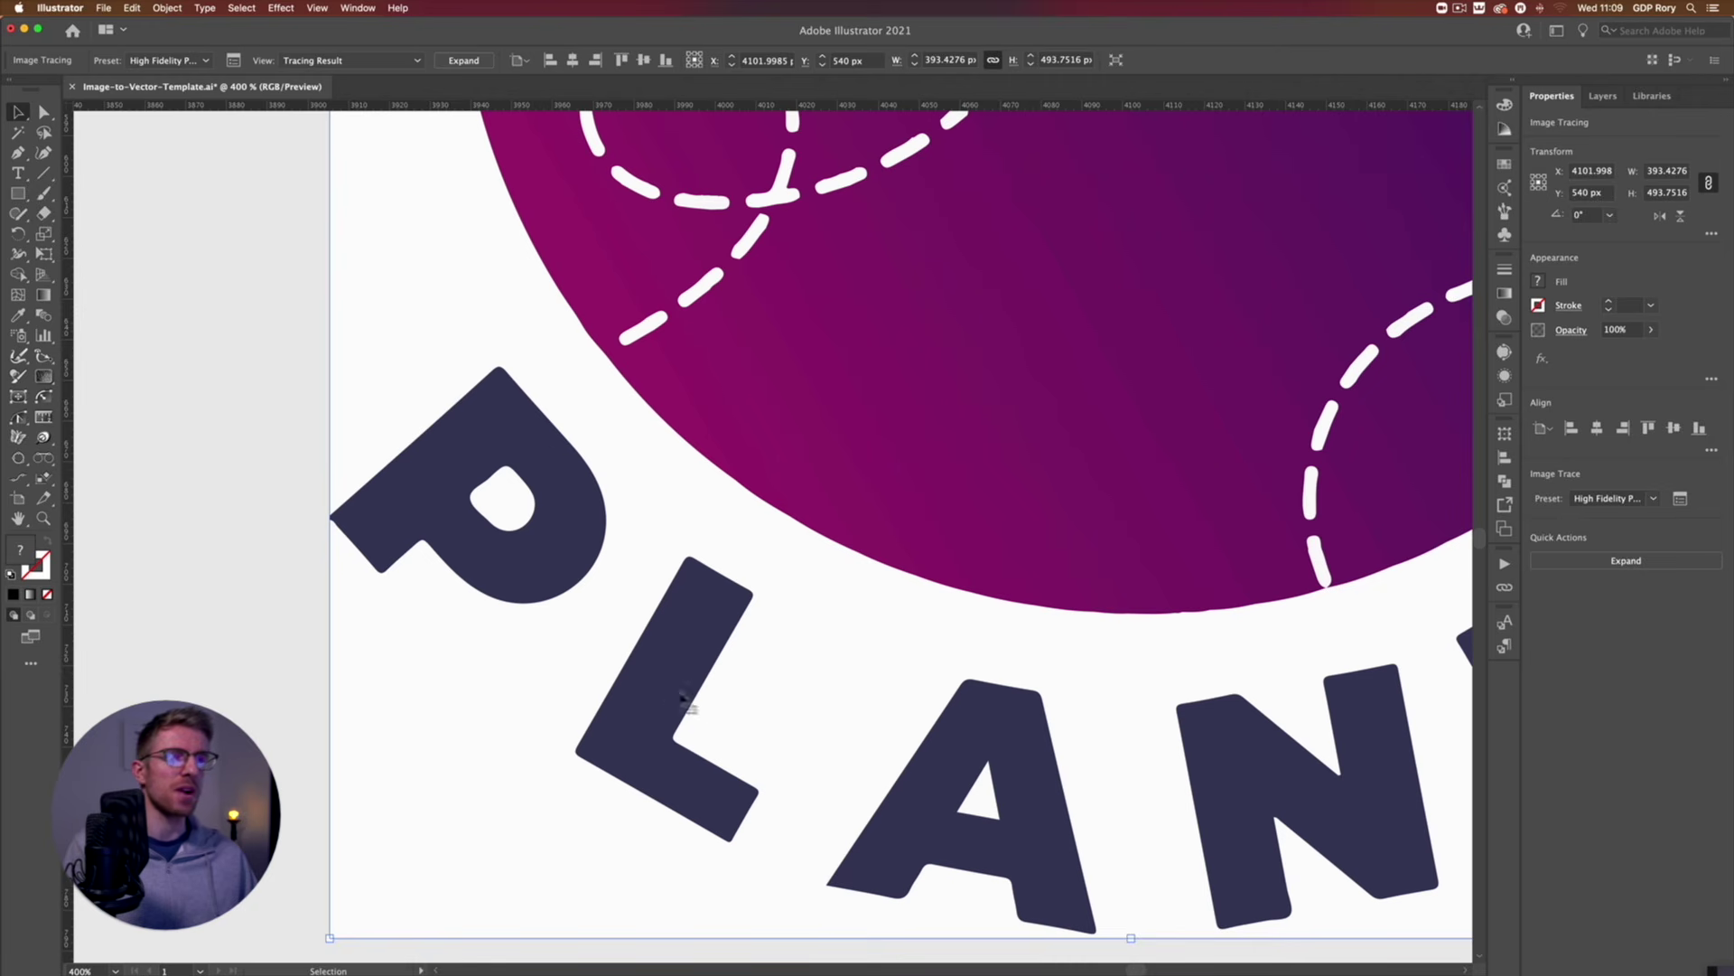
left_click_drag(1137, 765, 697, 696)
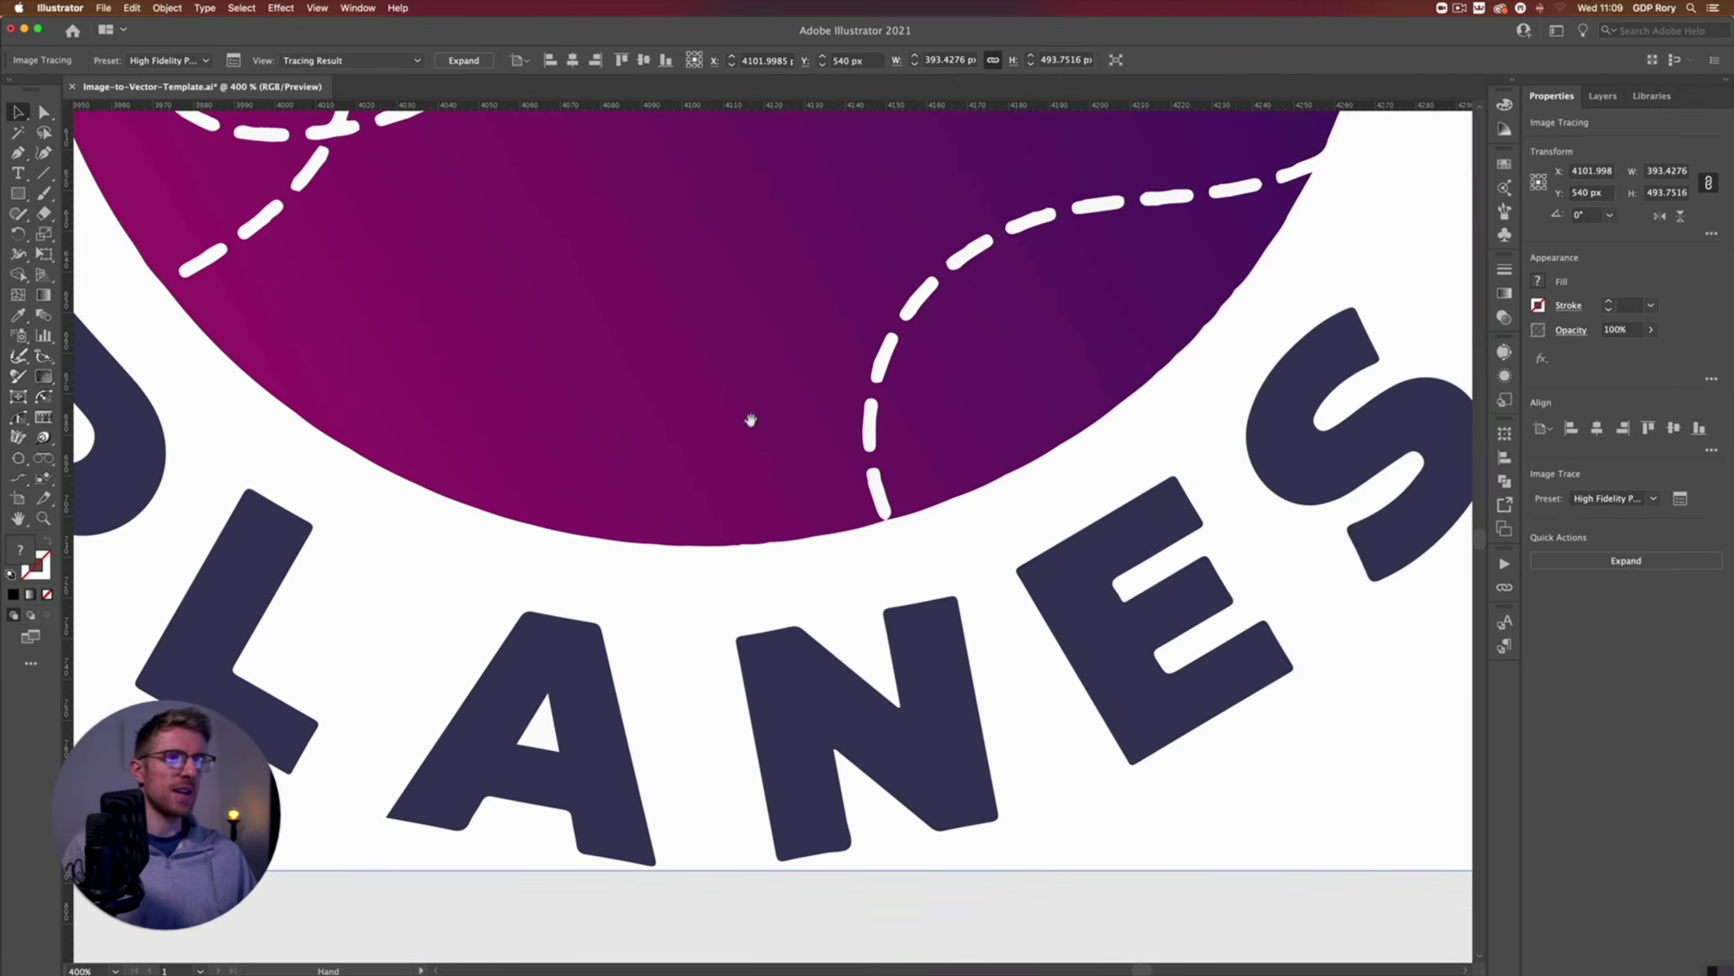
key("super+minus")
left_click(708, 530)
scroll(713, 537, "up", 5)
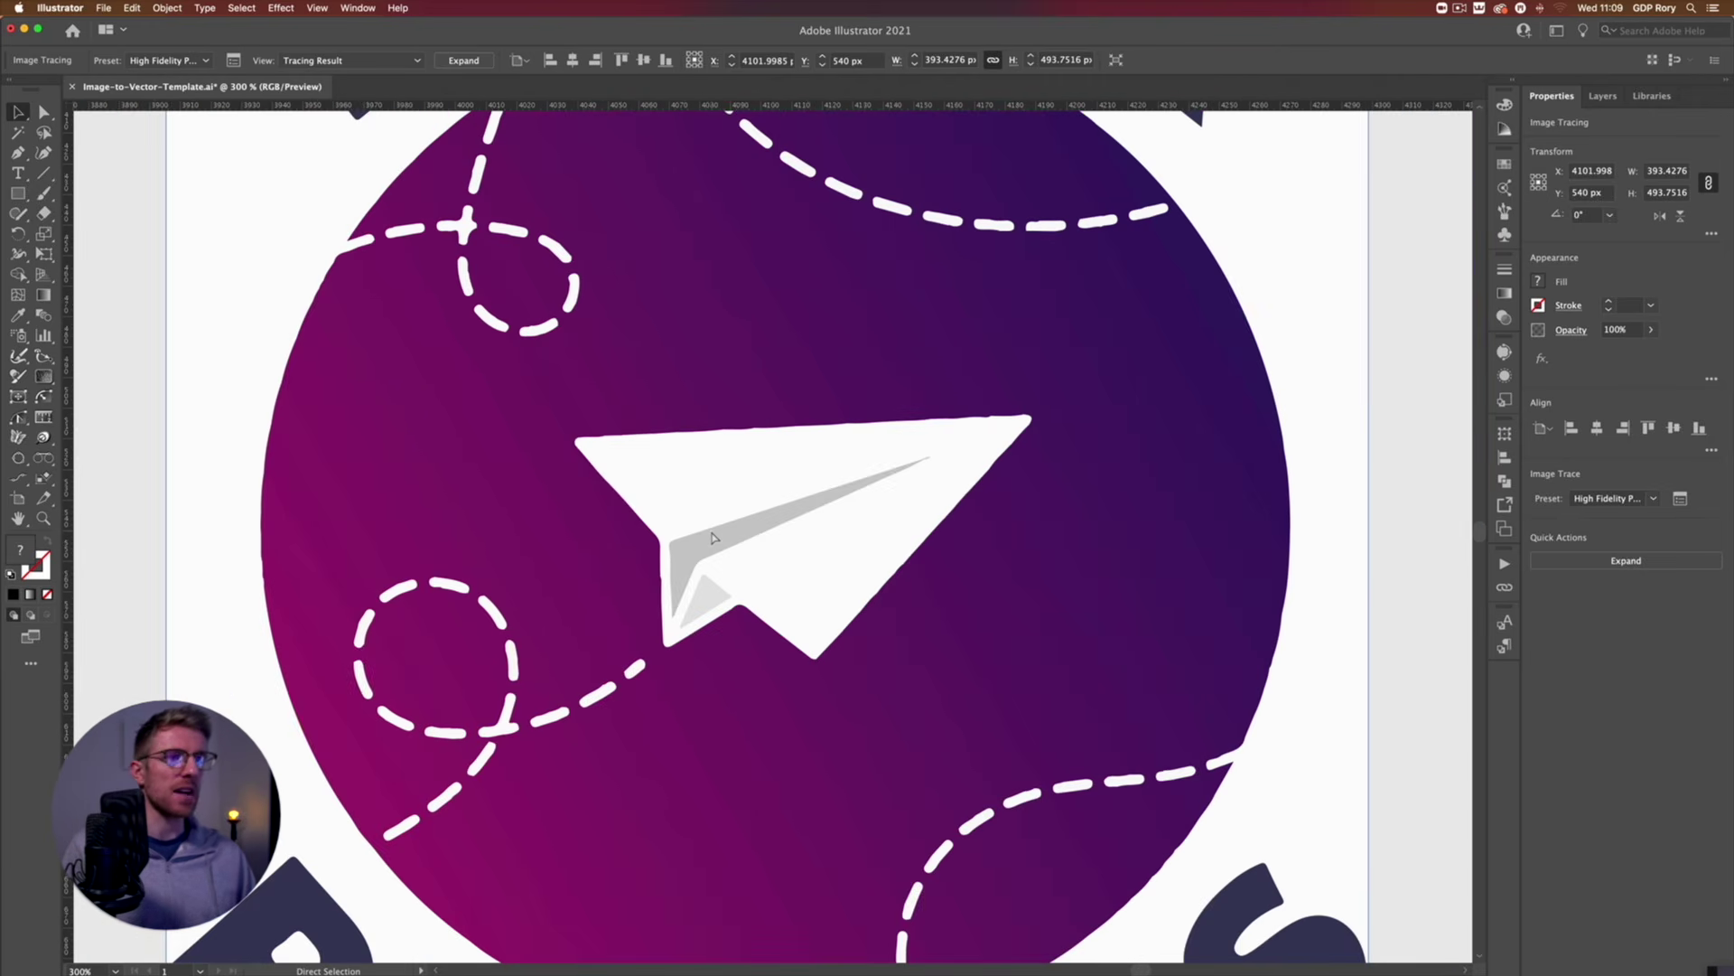
key("super+minus")
key("super+minus")
key("v")
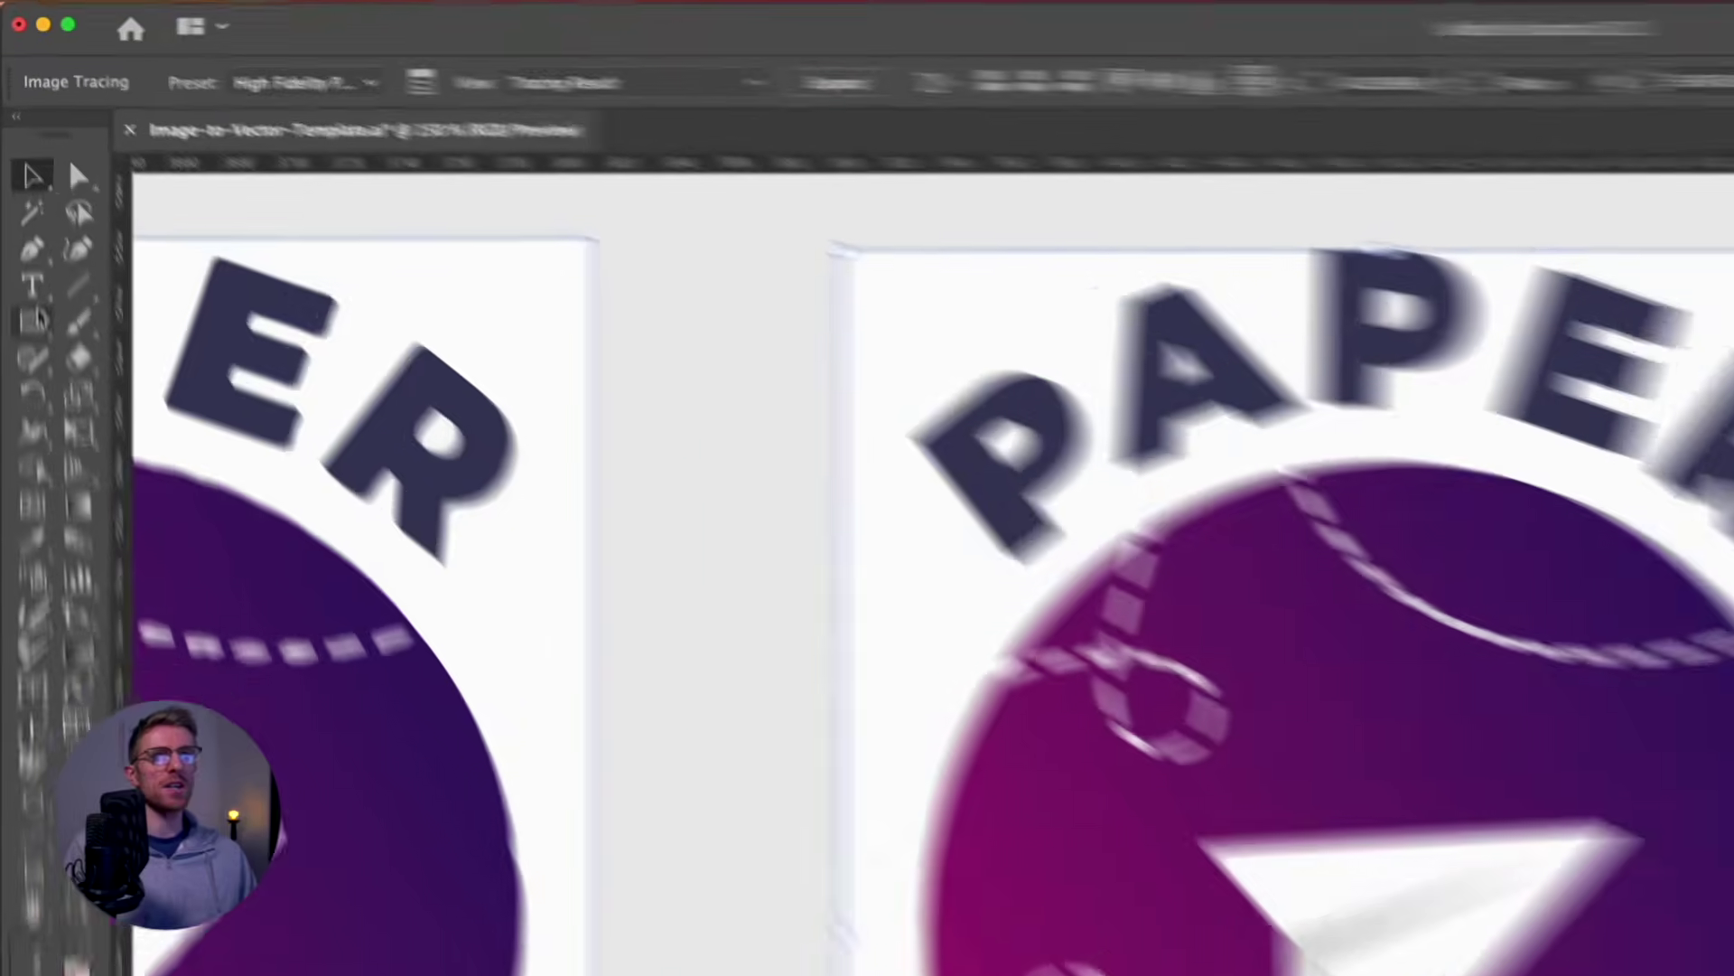
left_click_drag(17, 192, 83, 237)
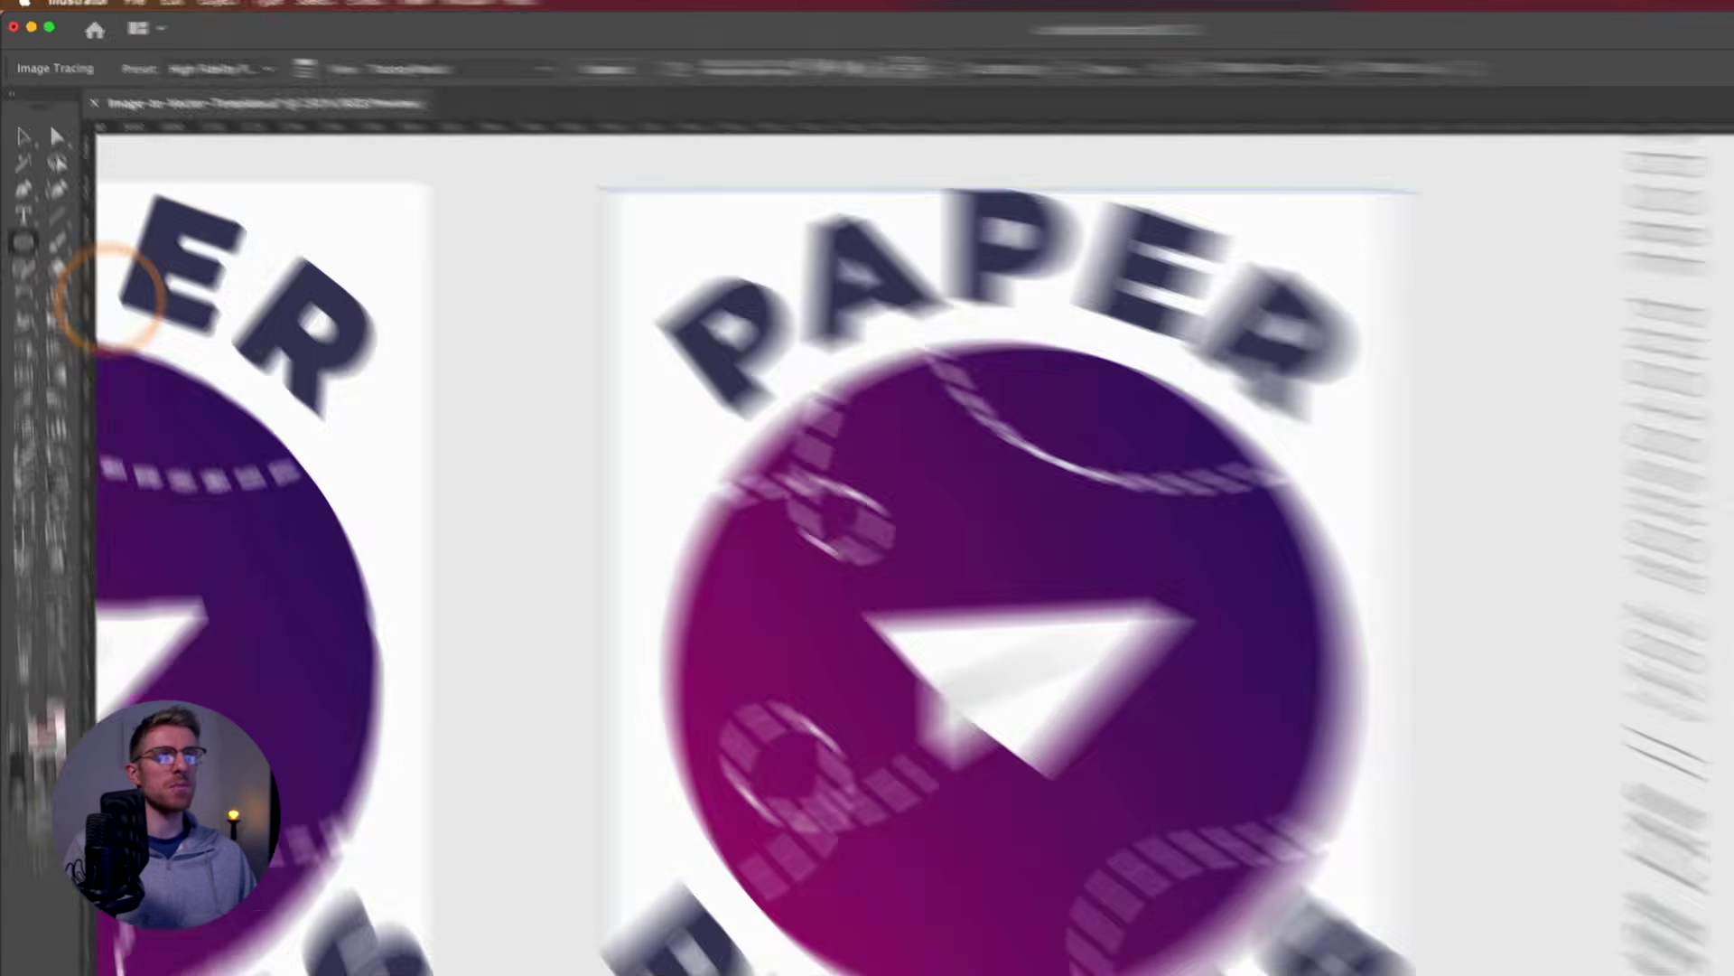
left_click(17, 111)
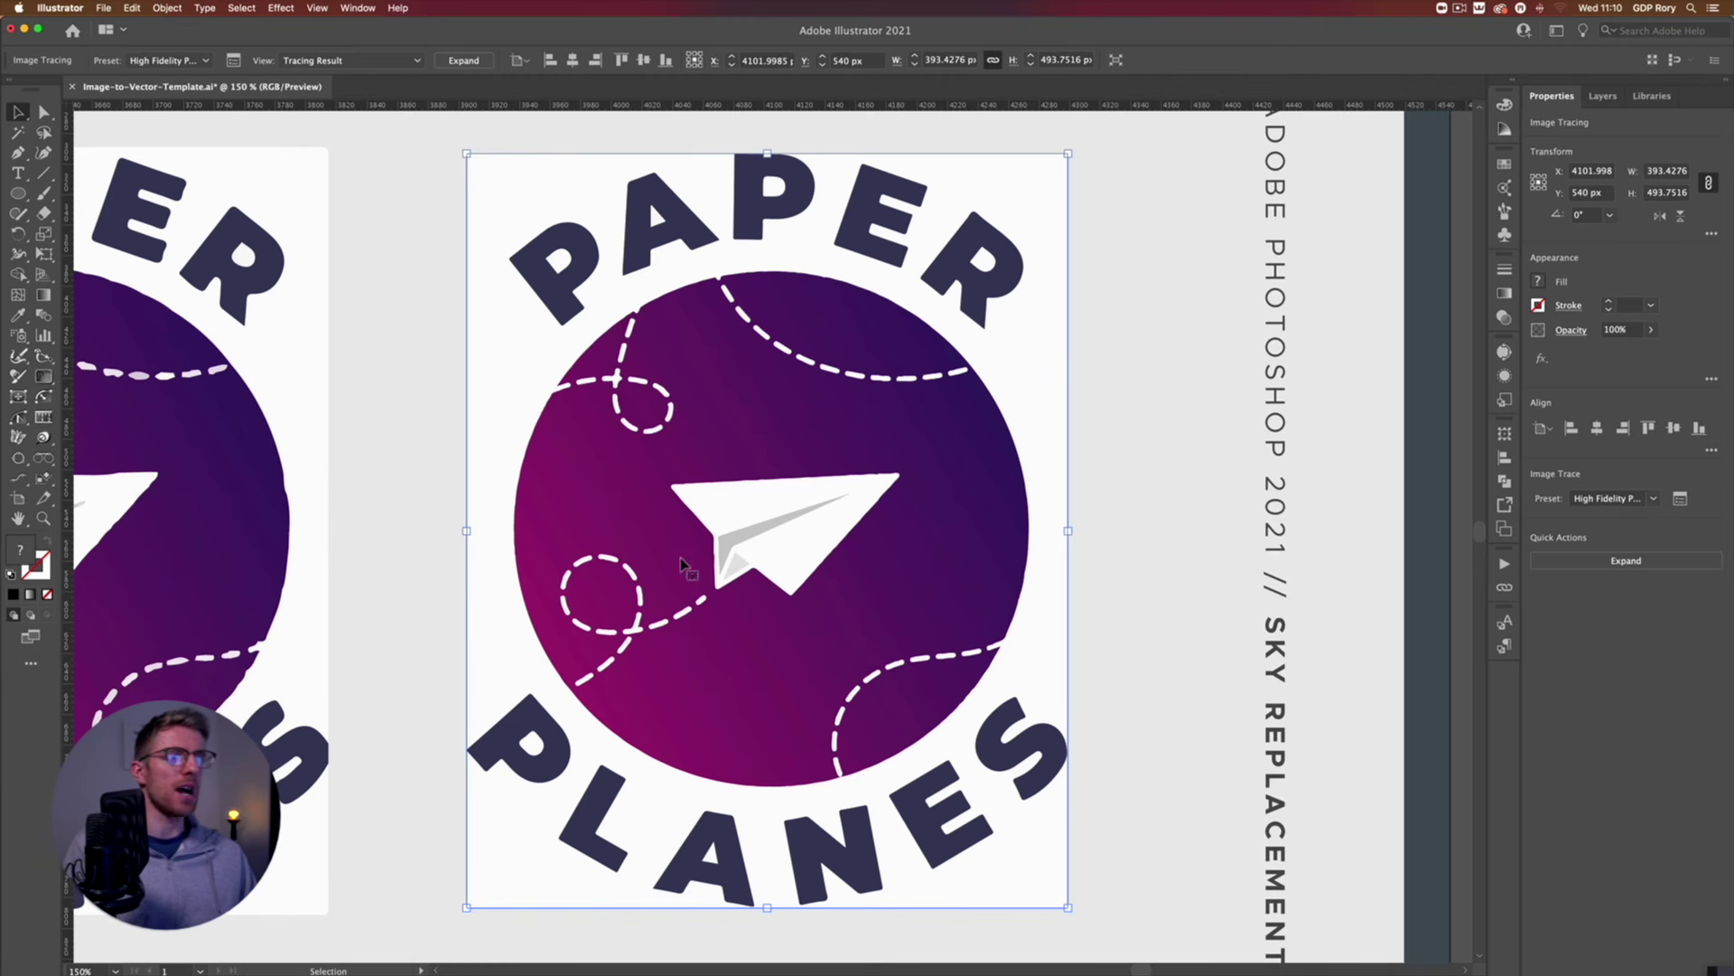
left_click(733, 696)
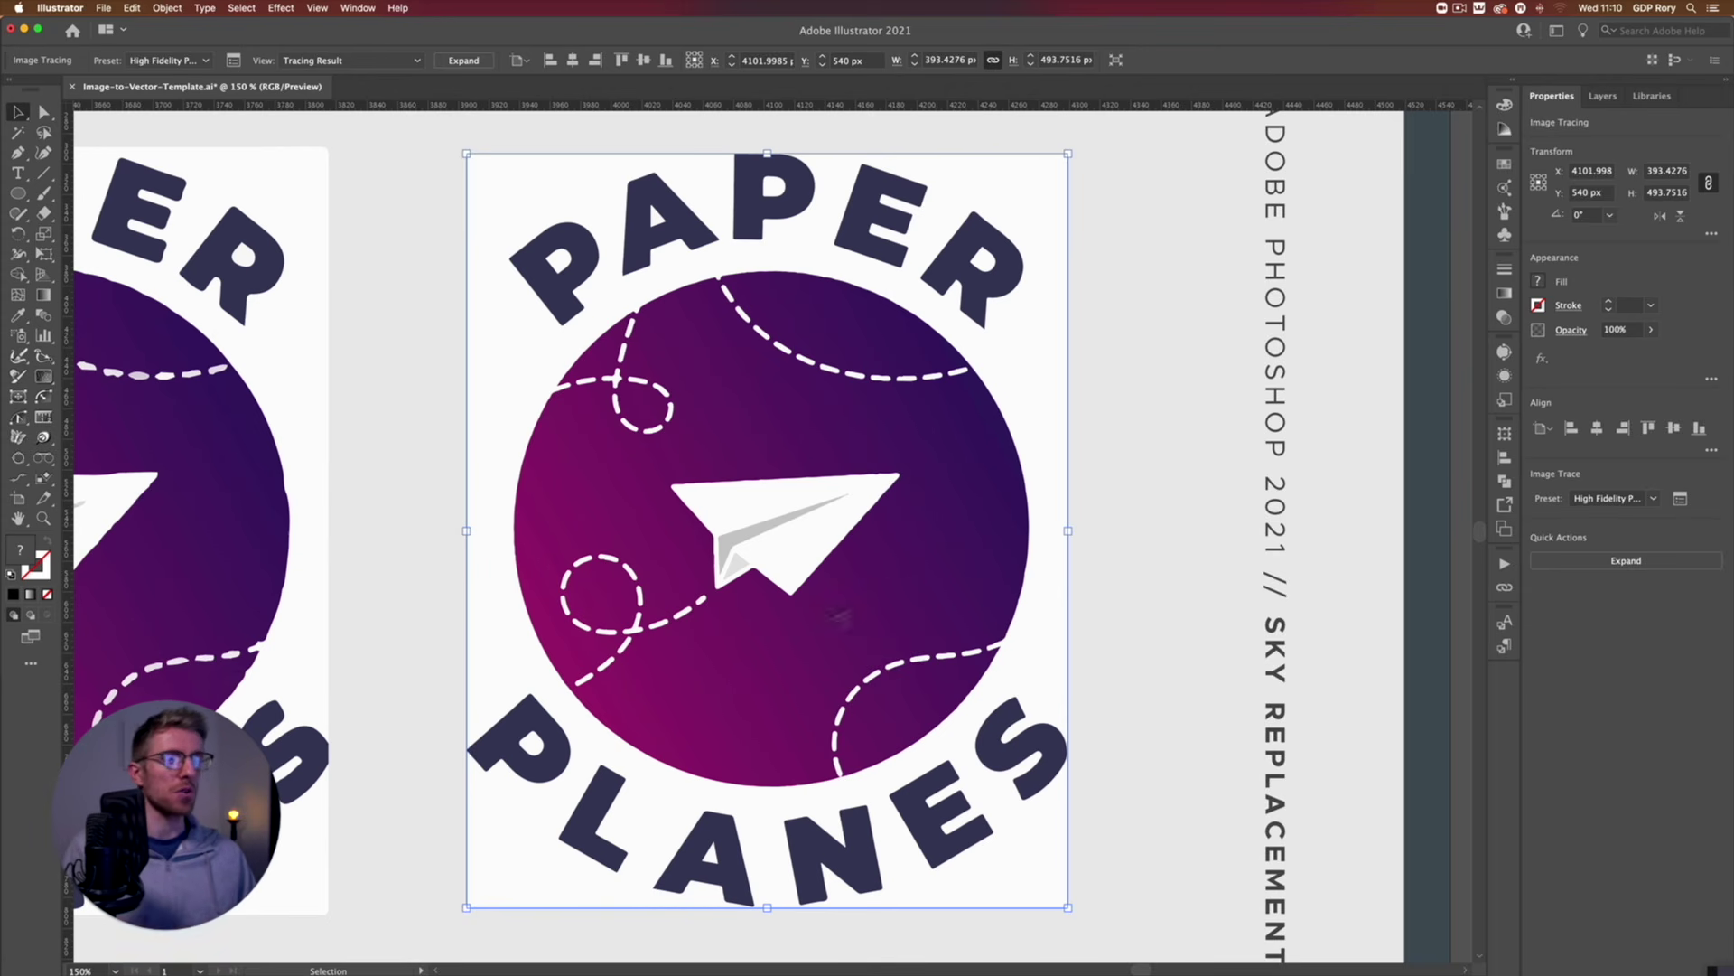
Examine the paper plane's edges and the dashed flight lines of the second trace up close.
key("super+equal")
key("super+equal")
key("super+equal")
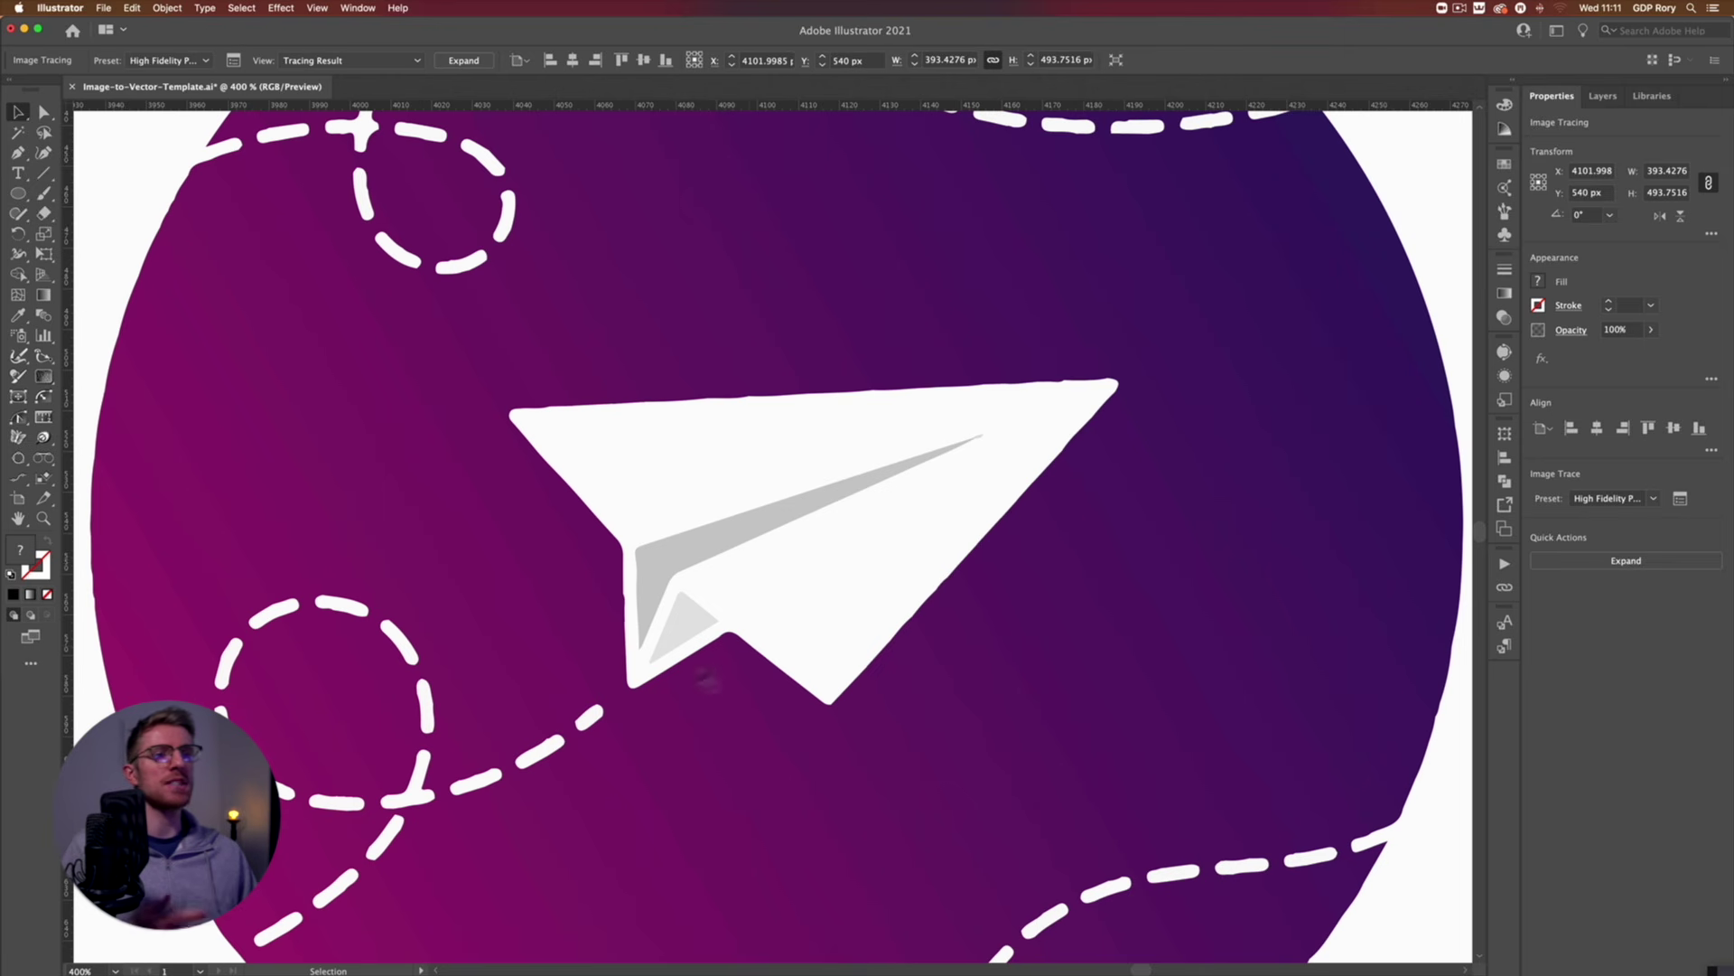
left_click_drag(588, 801, 706, 637)
left_click(706, 637, "super")
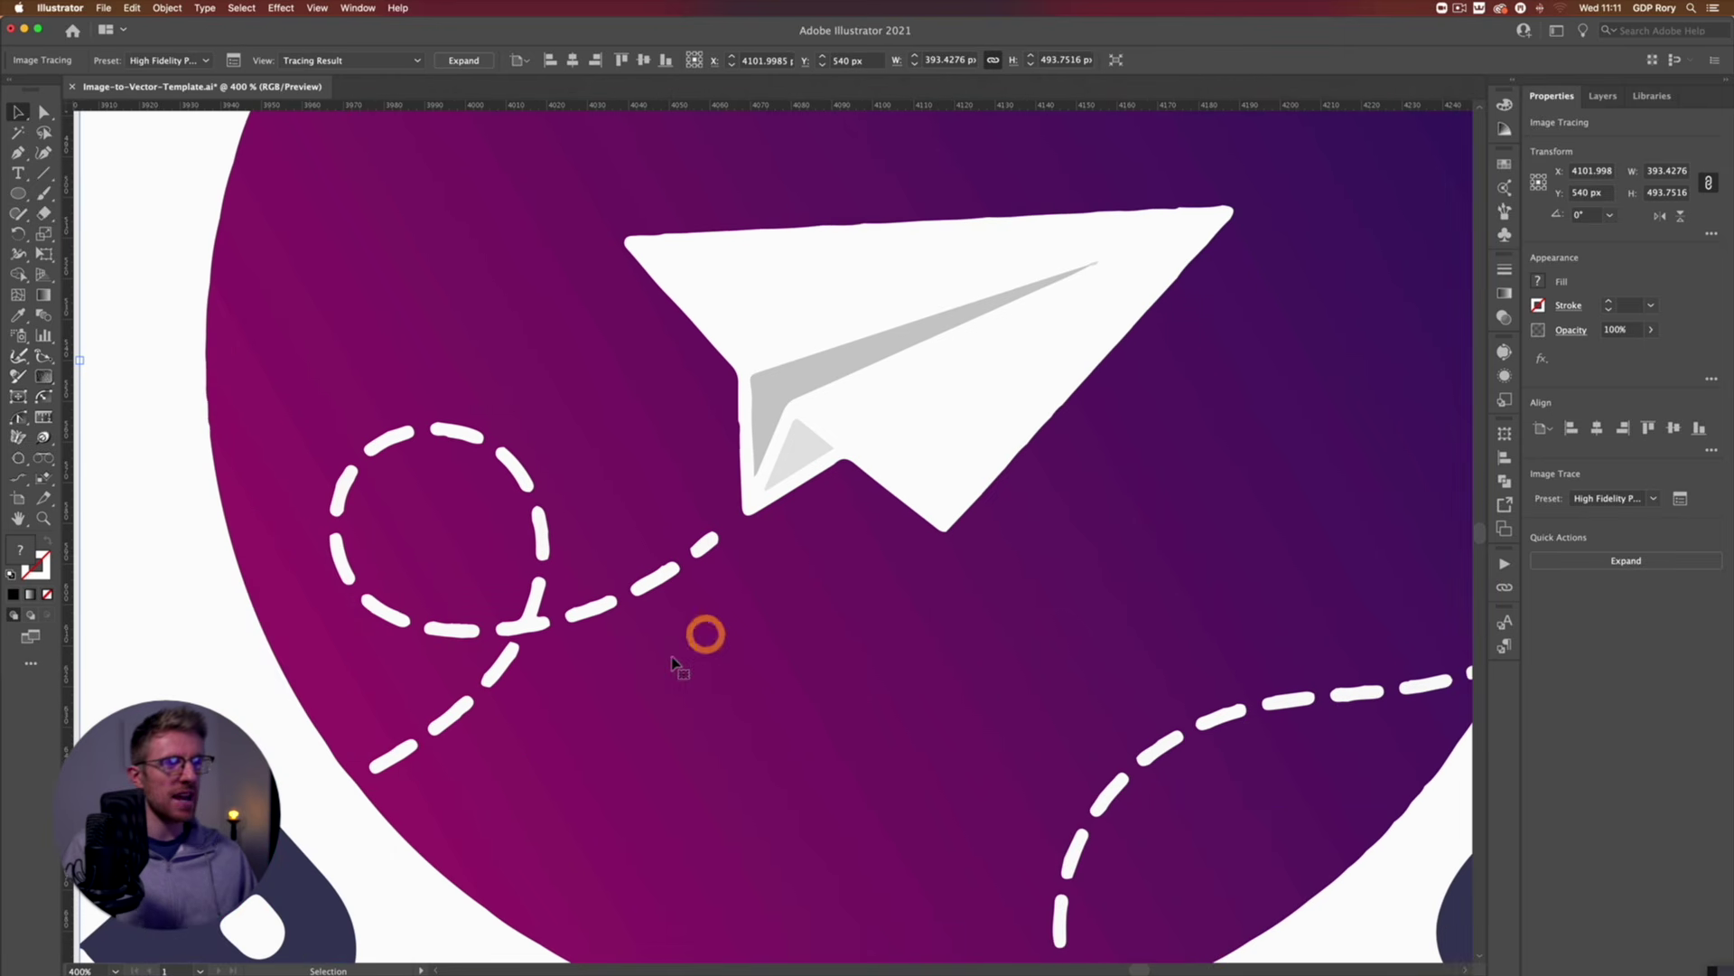
scroll(689, 701, "down", 5)
scroll(689, 701, "left", 1)
left_click(743, 416)
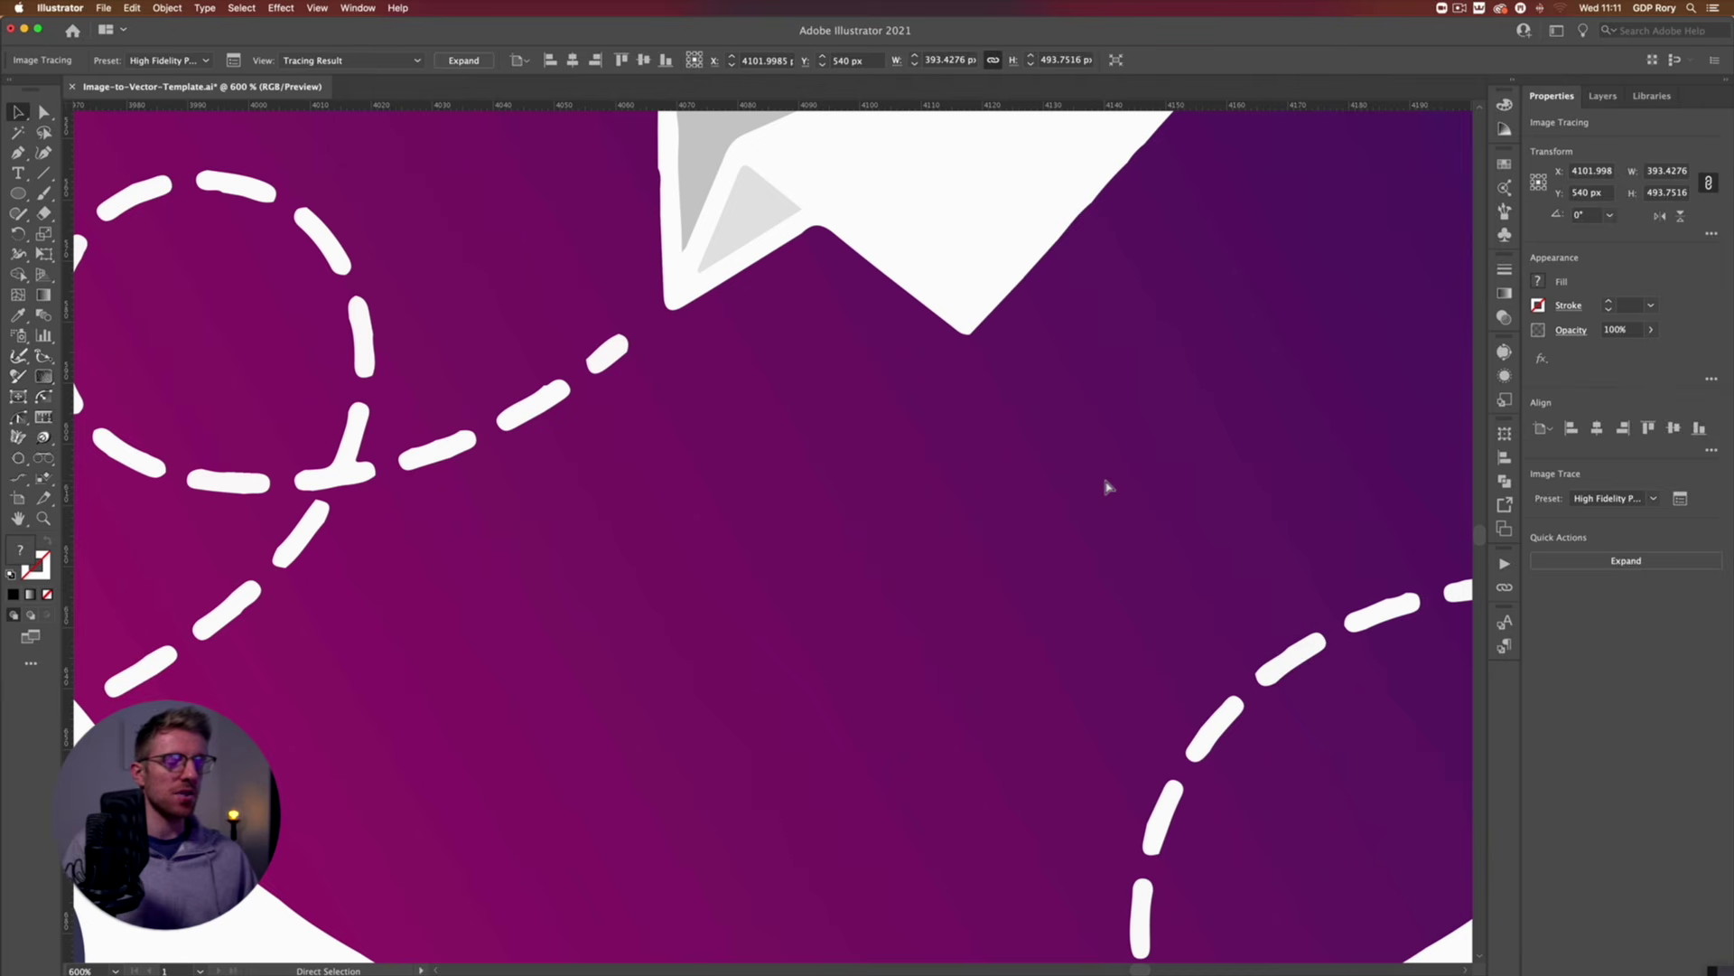
key("super+minus")
key("super+minus")
key("super+minus")
key("super+minus")
key("v")
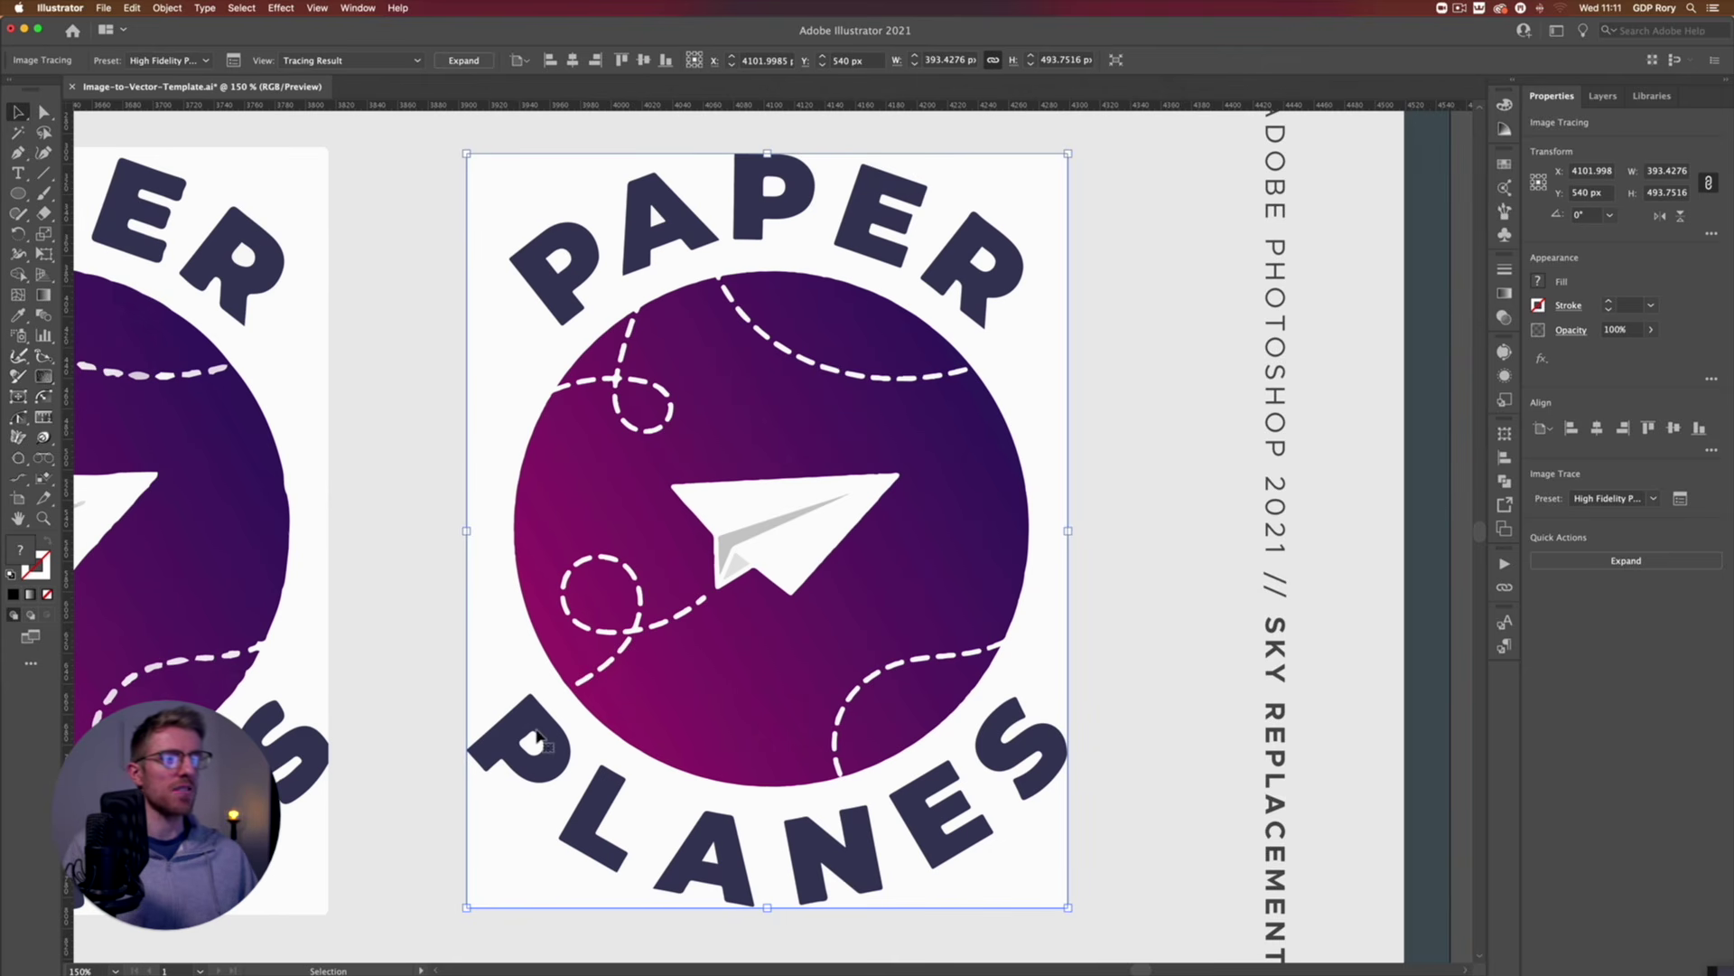
Make the Trace Examples layer visible and set it as the active layer.
left_click(1138, 262)
left_click(1592, 99)
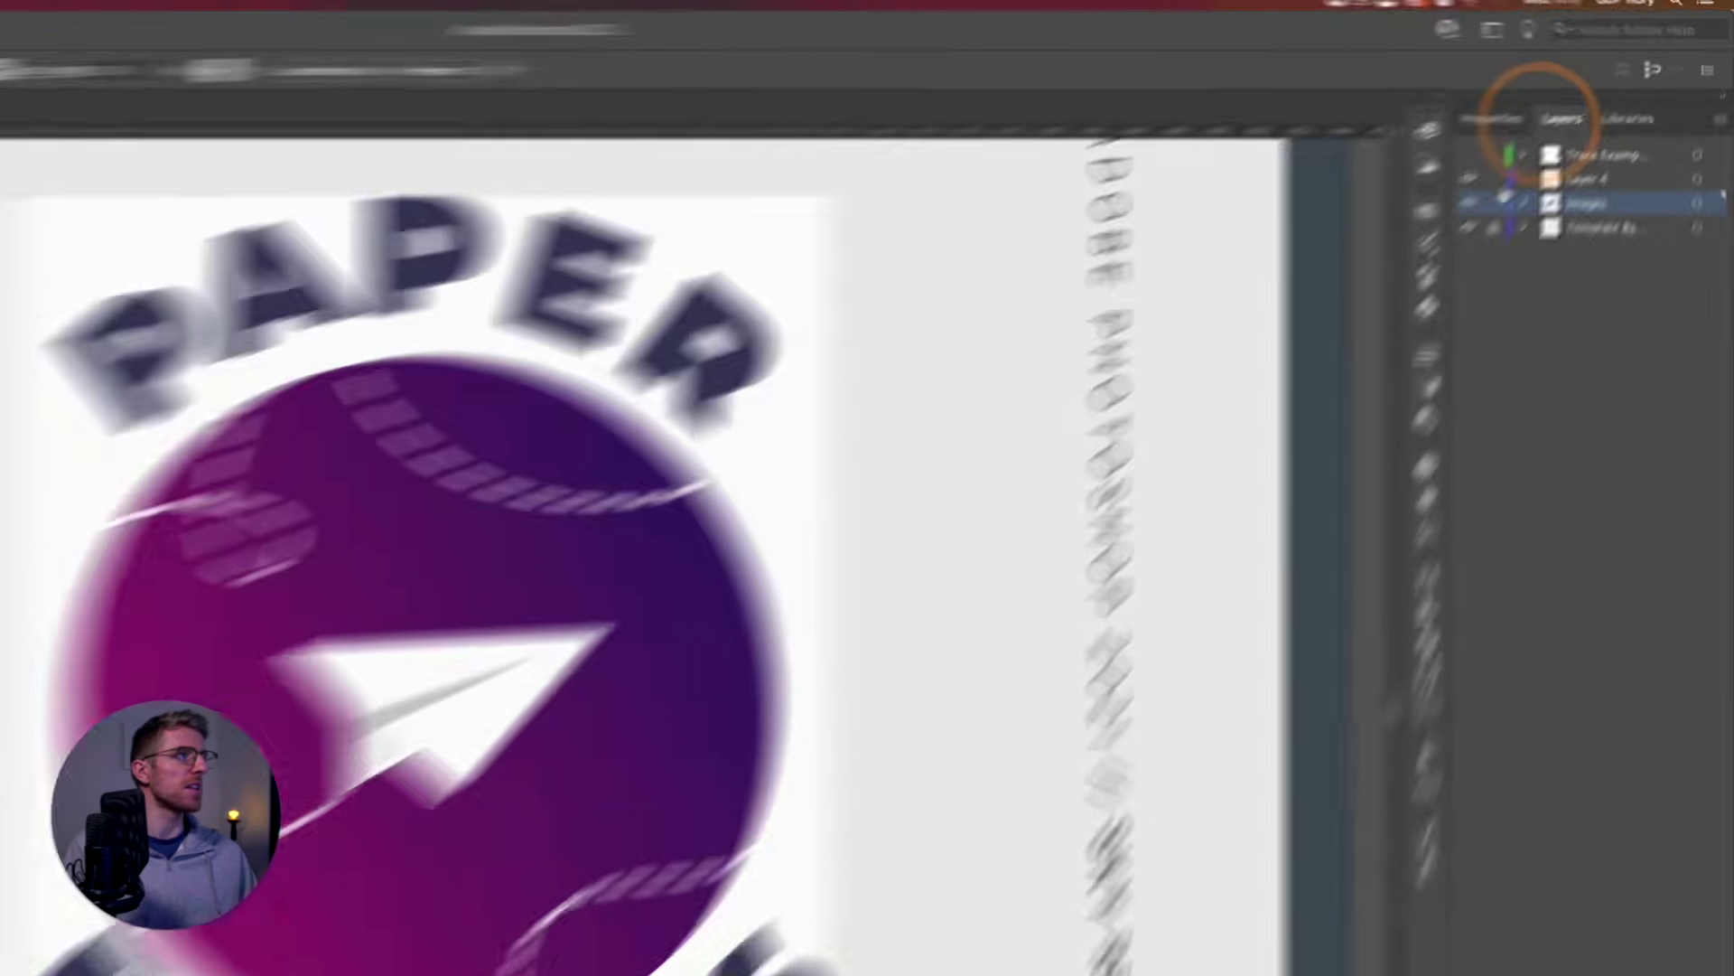
left_click(1554, 157)
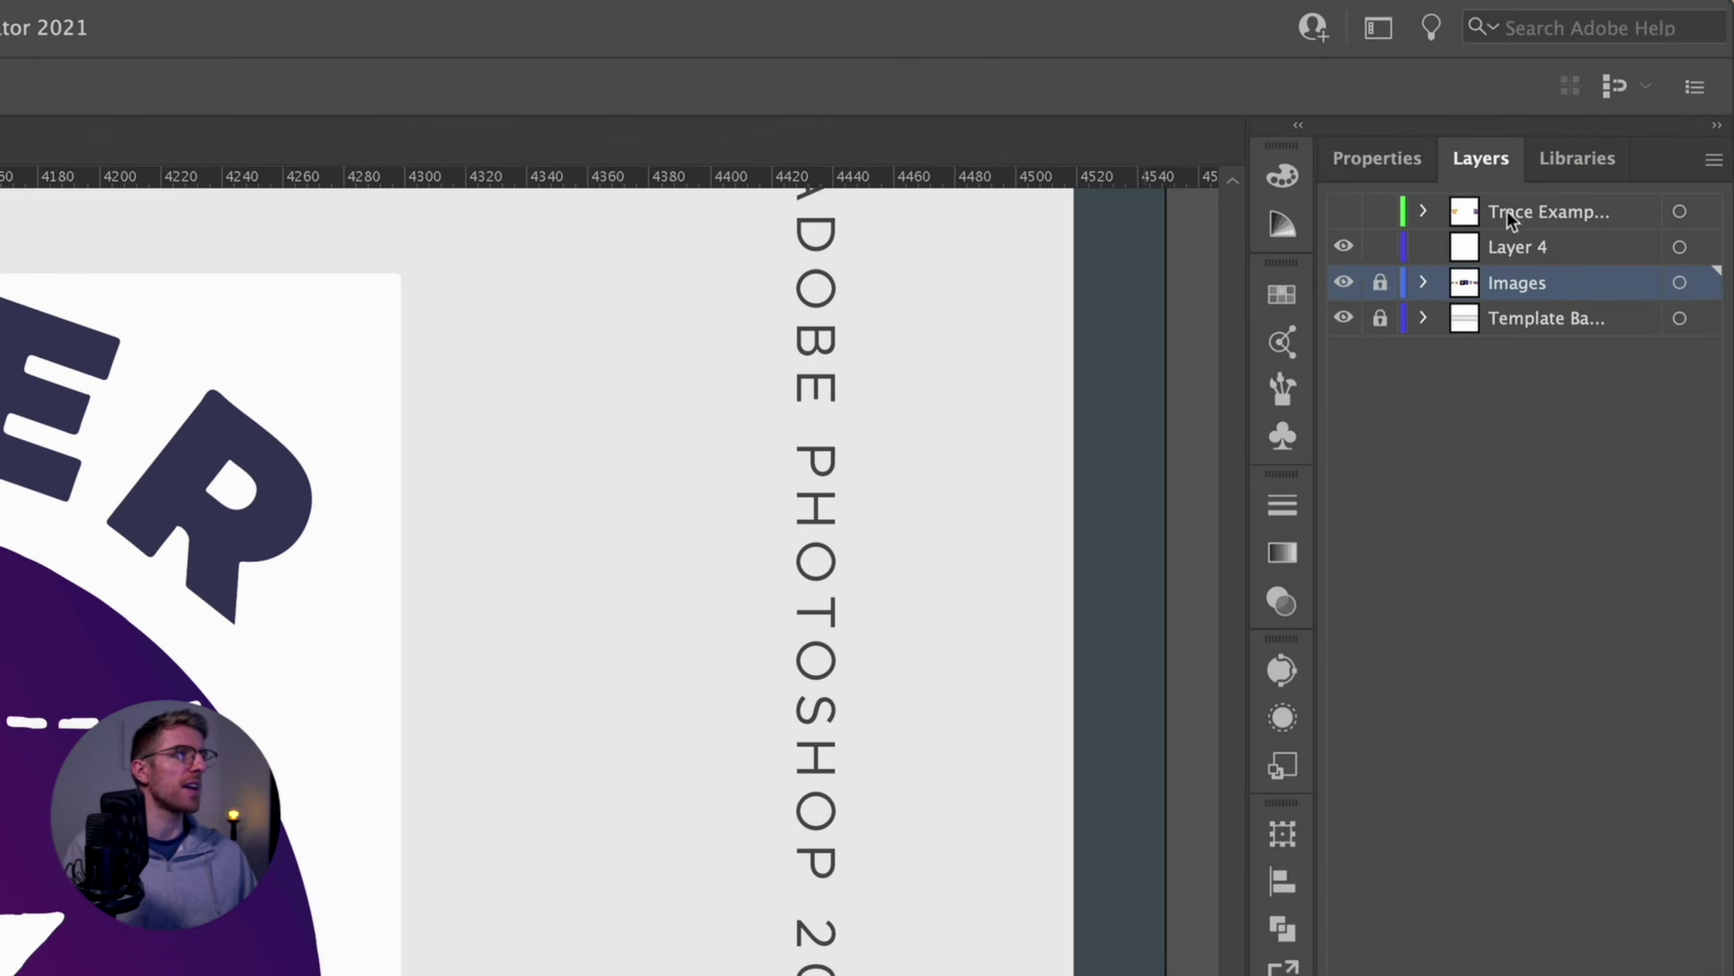
left_click(1344, 214)
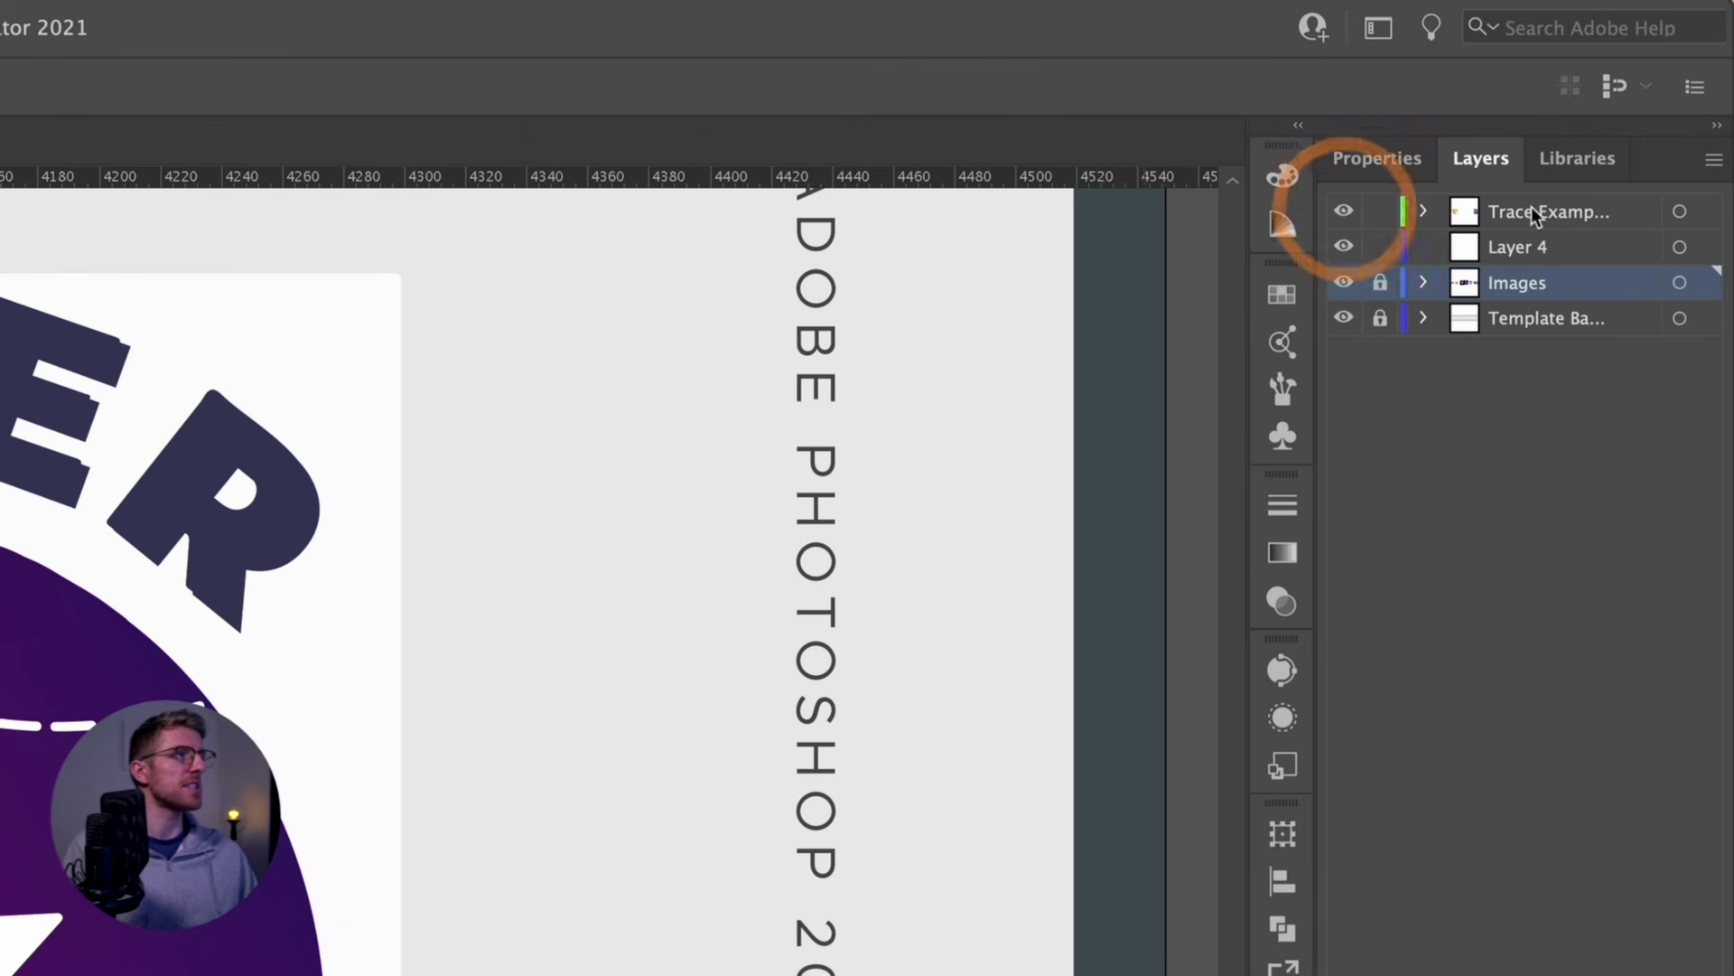
left_click(1531, 211)
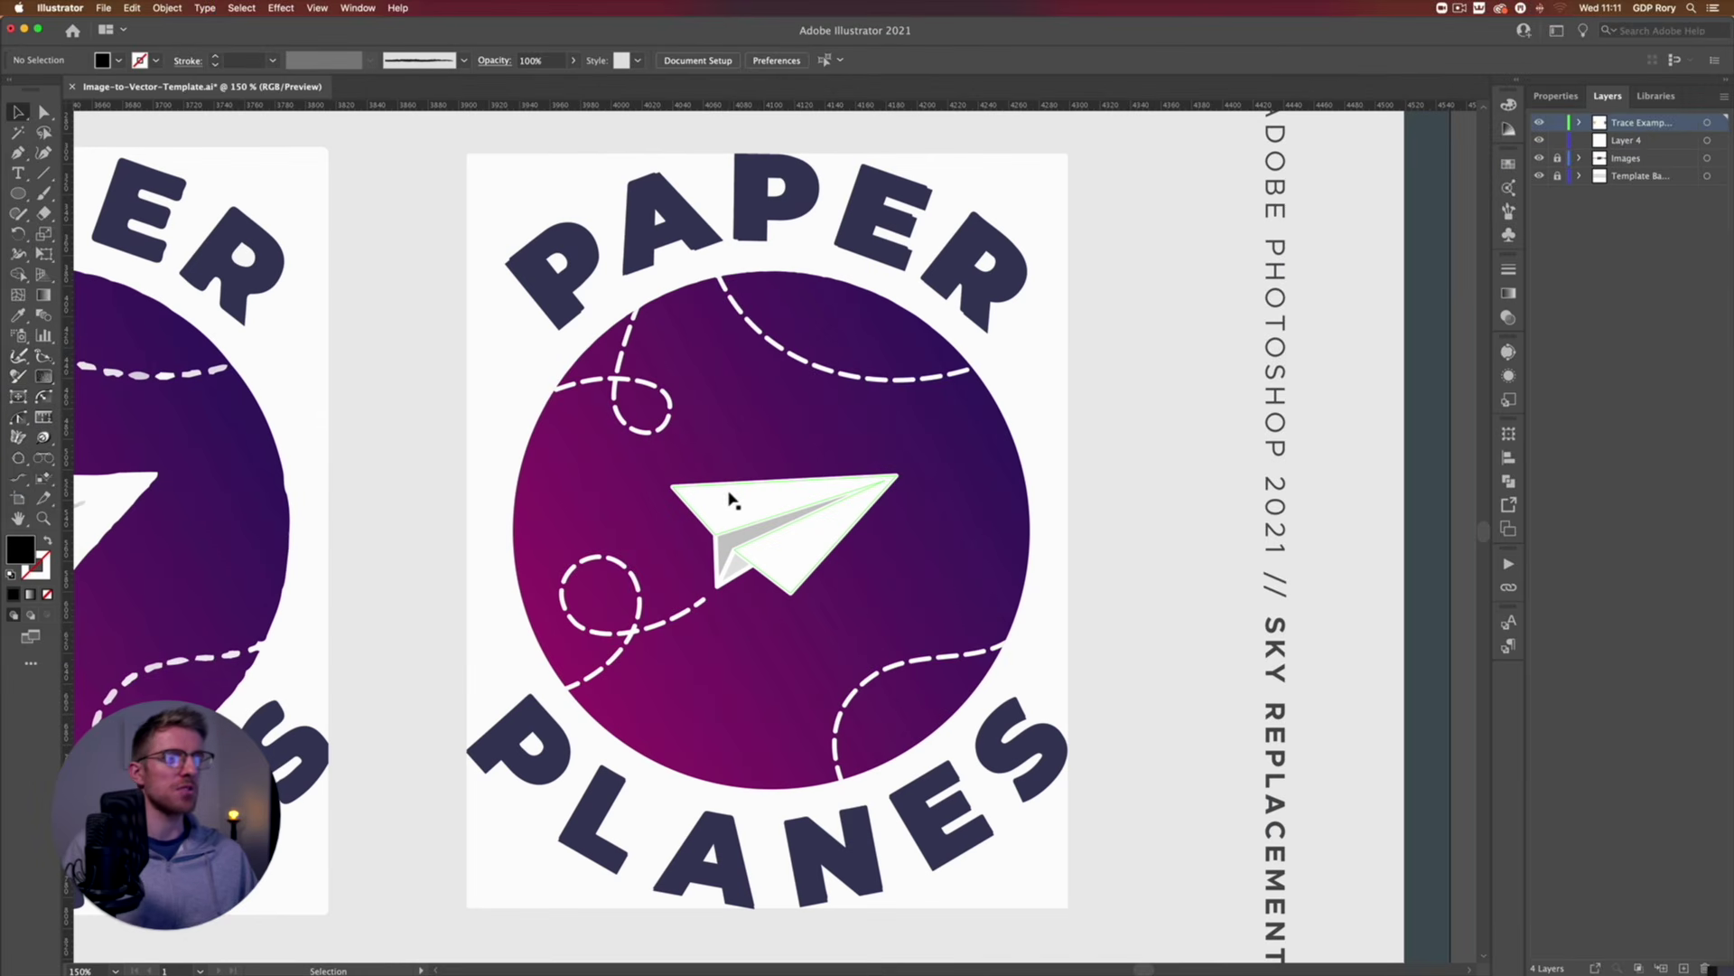
Inspect the clean paper plane artwork up close and select the clip group that forms the circle.
scroll(730, 495, "up", 6)
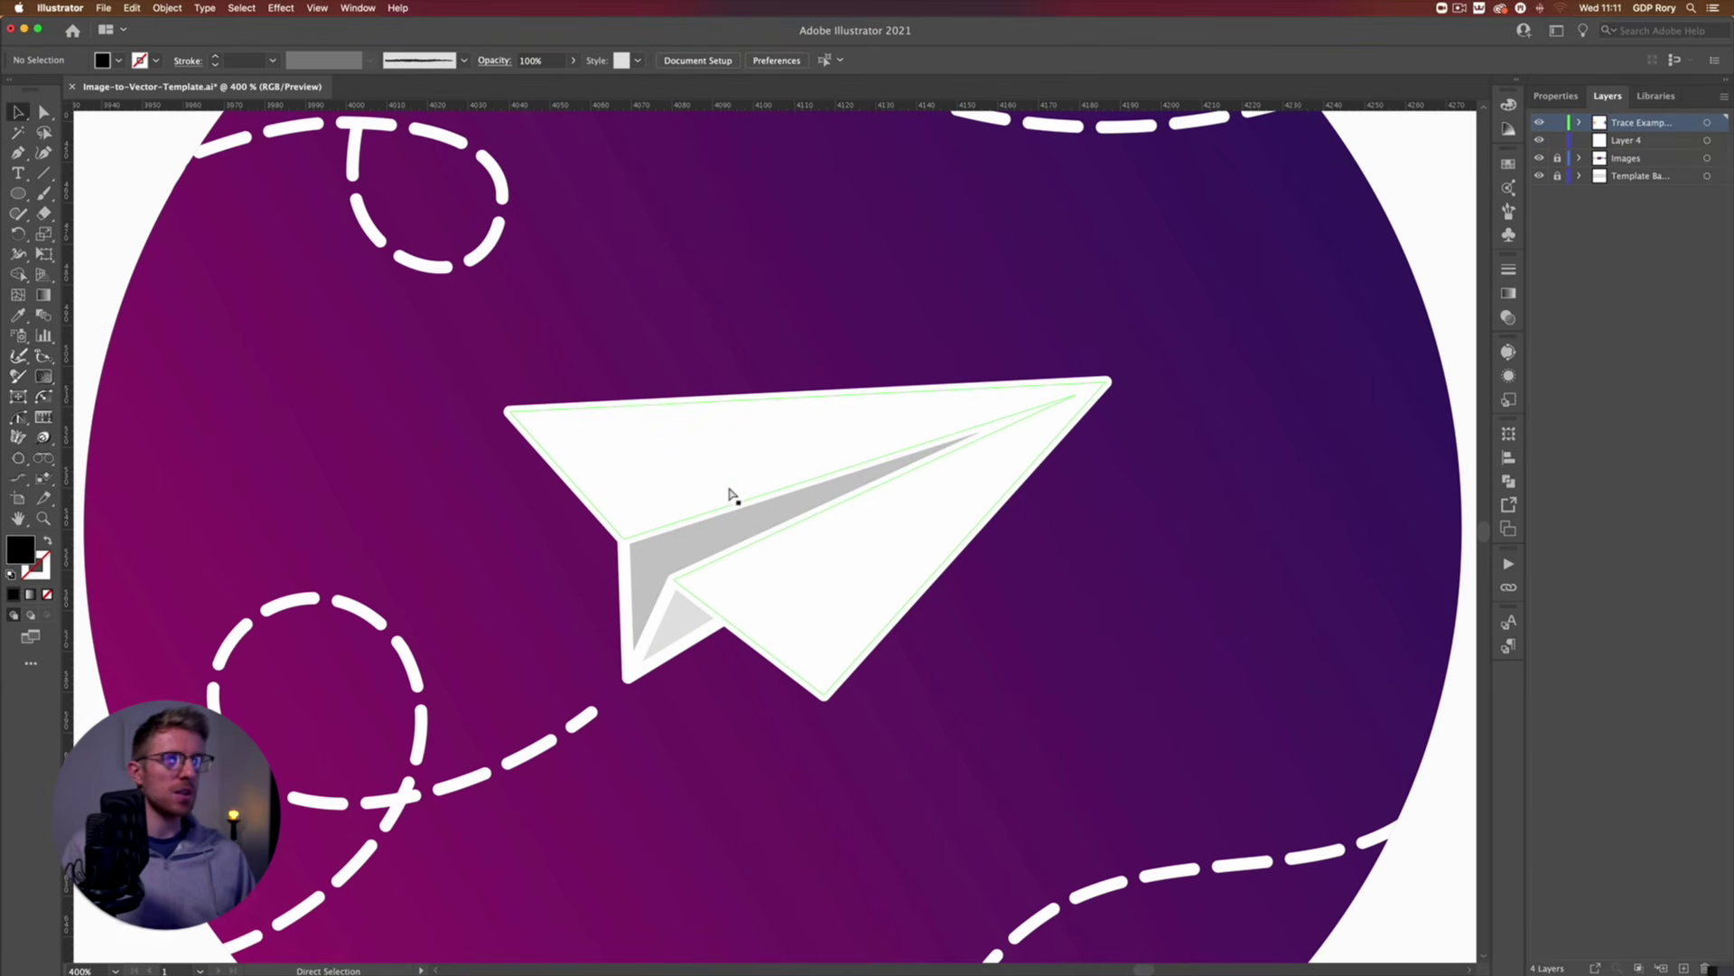
left_click_drag(663, 552, 706, 501)
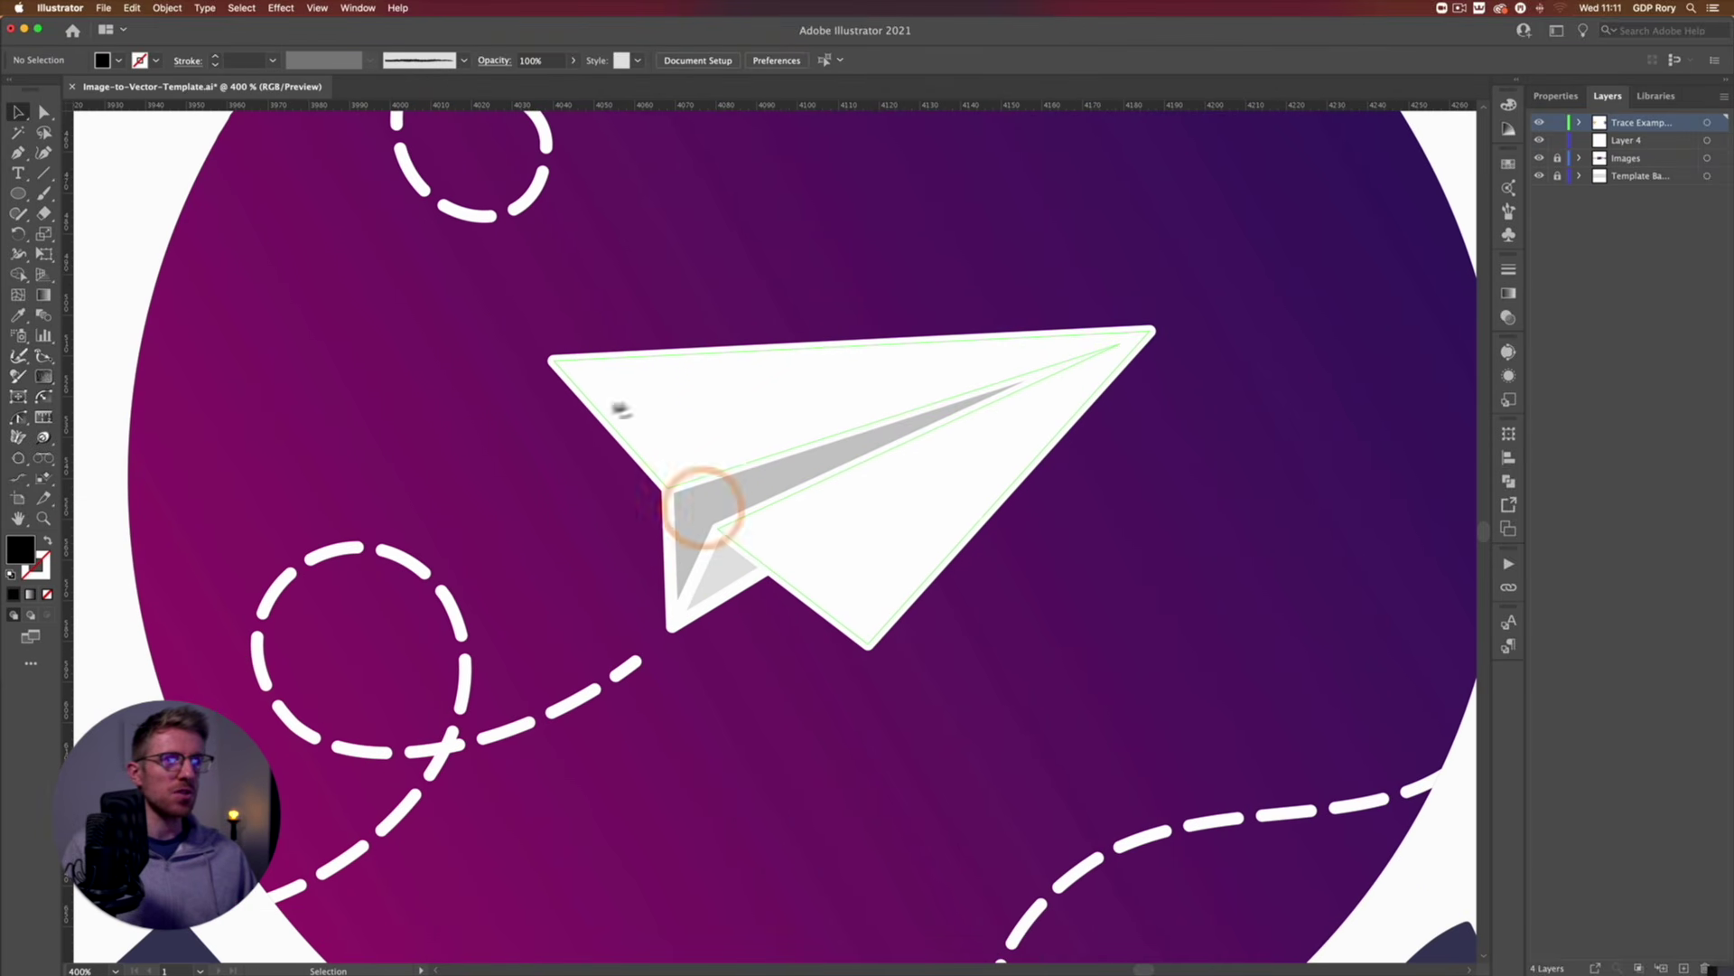
left_click(648, 383)
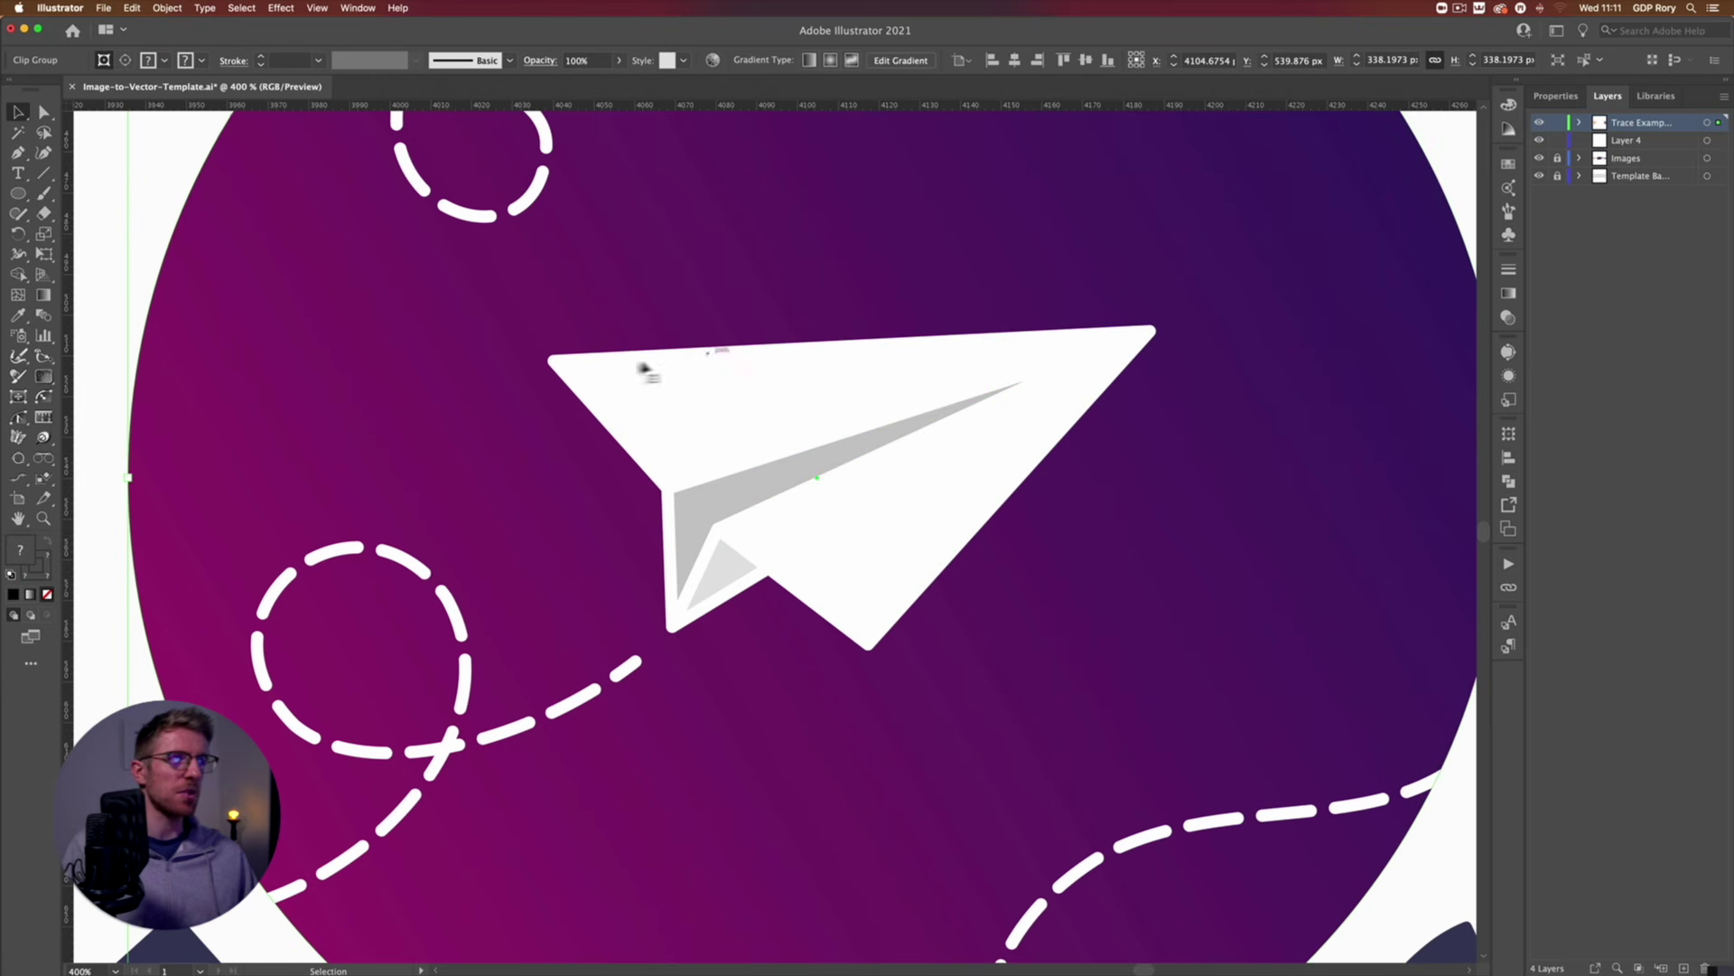
left_click_drag(429, 661, 492, 589)
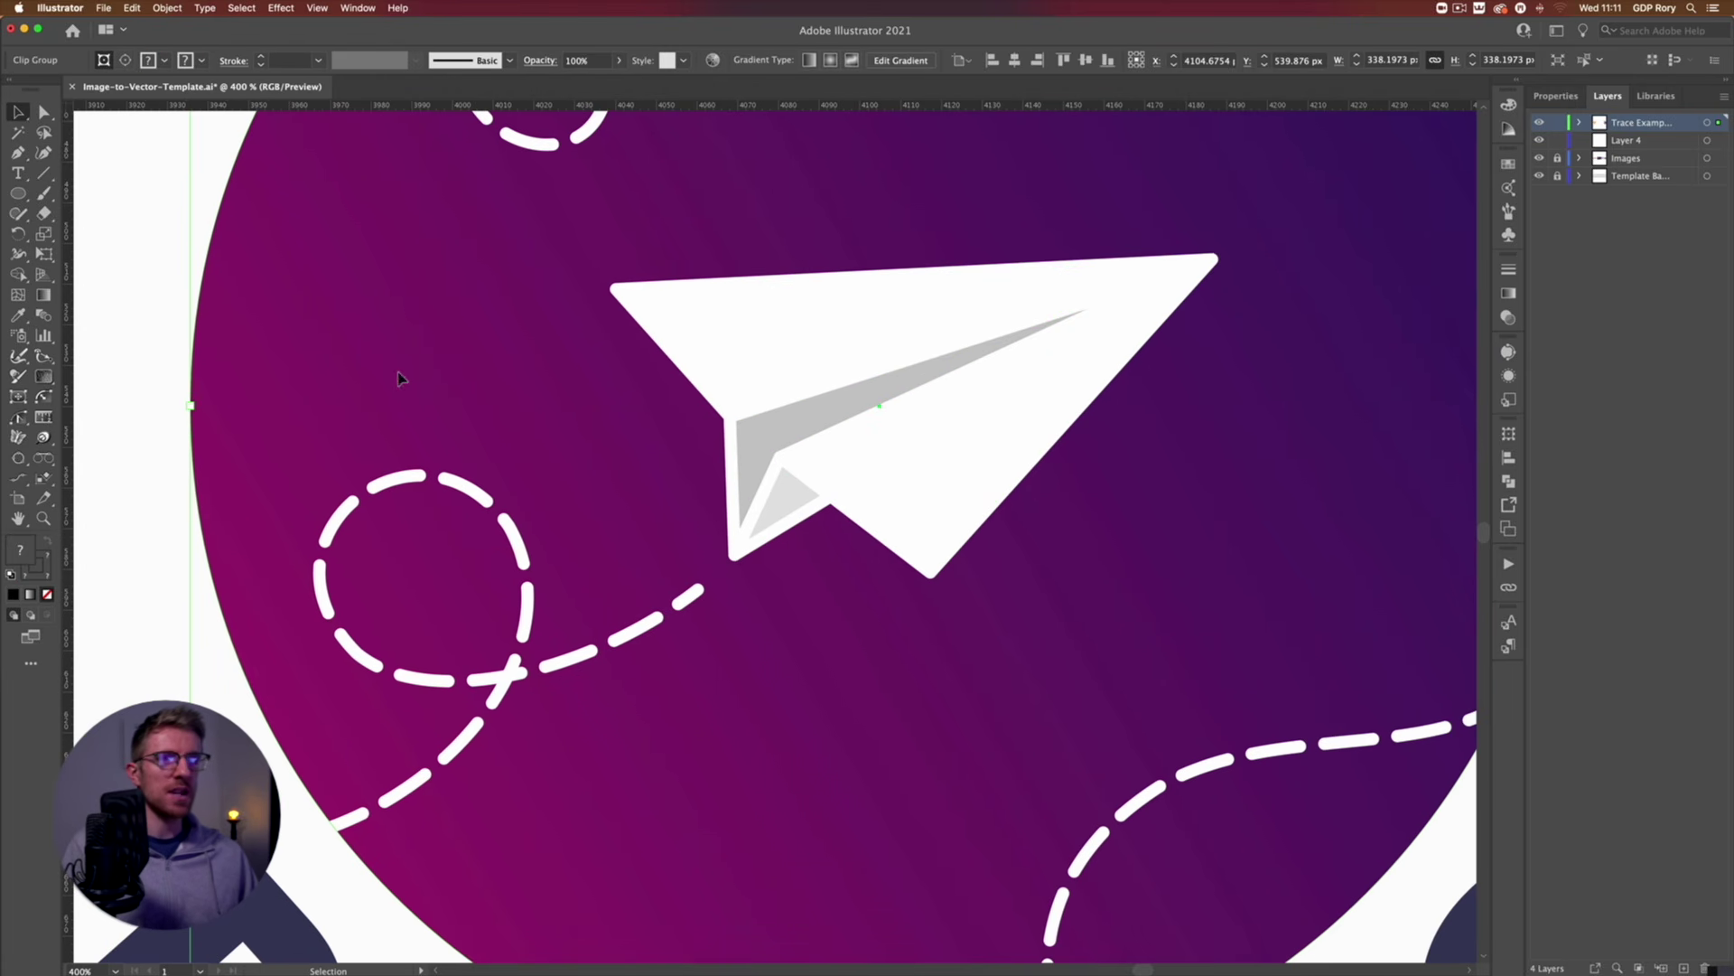
key("super+minus")
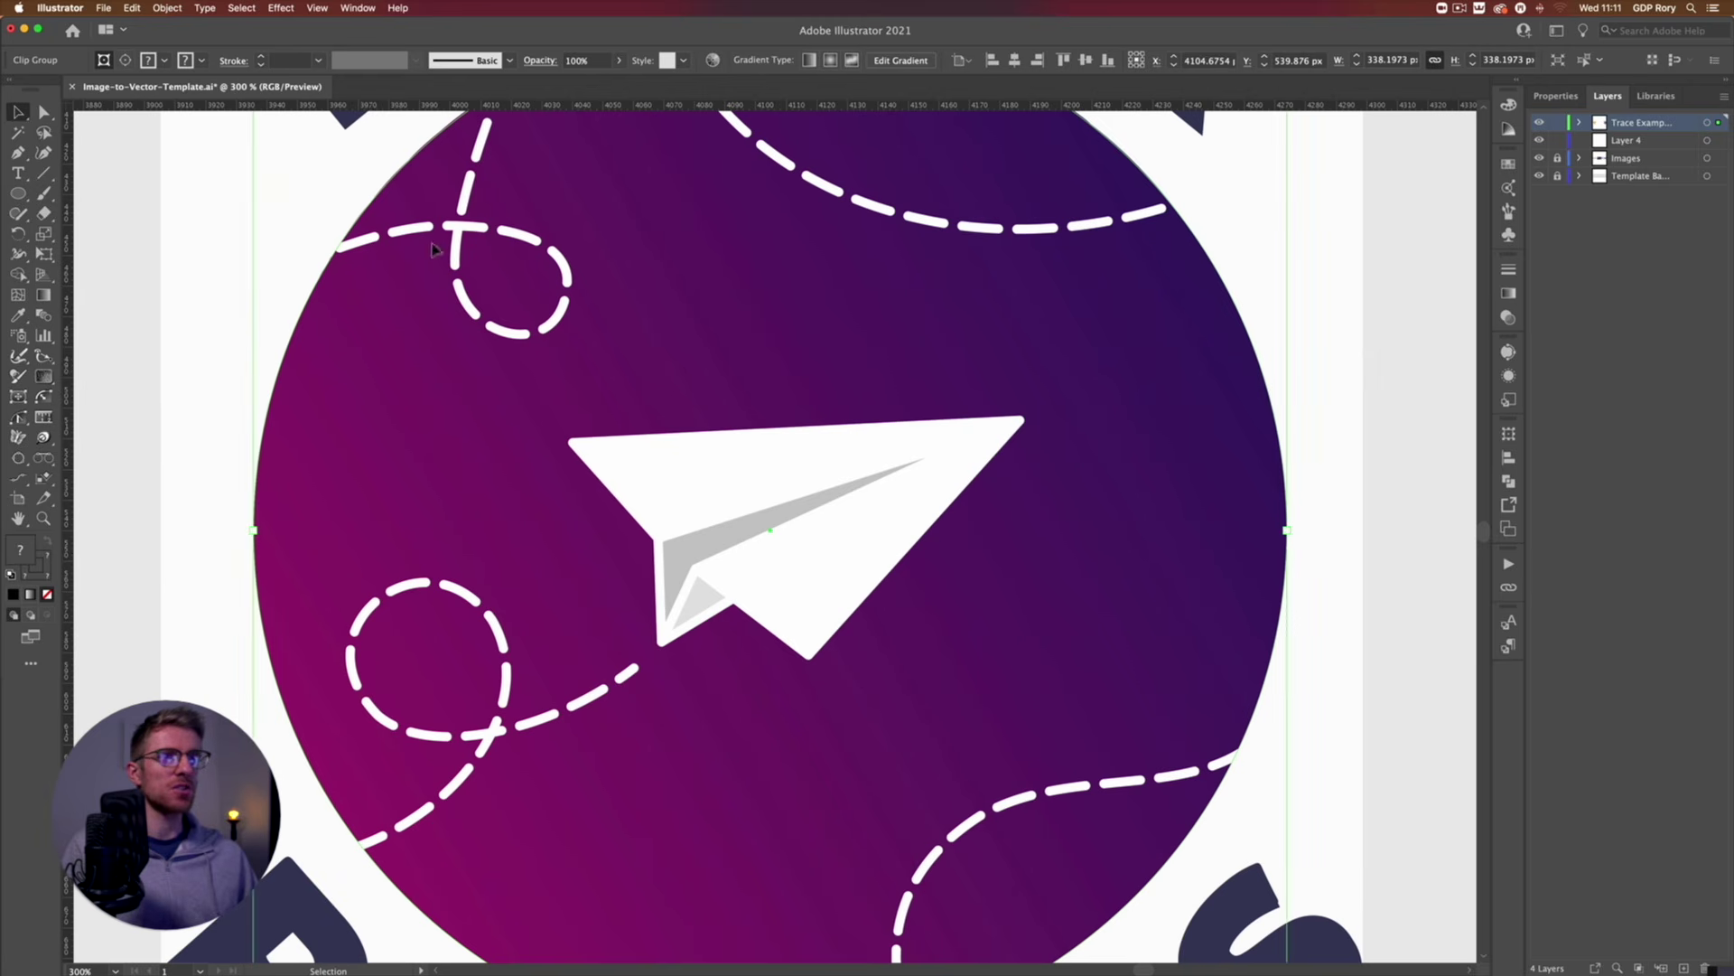
Isolate the circle's ellipse within its group, inspect its gradient settings and leave isolation mode.
double_click(275, 404)
left_click(315, 472)
double_click(315, 471)
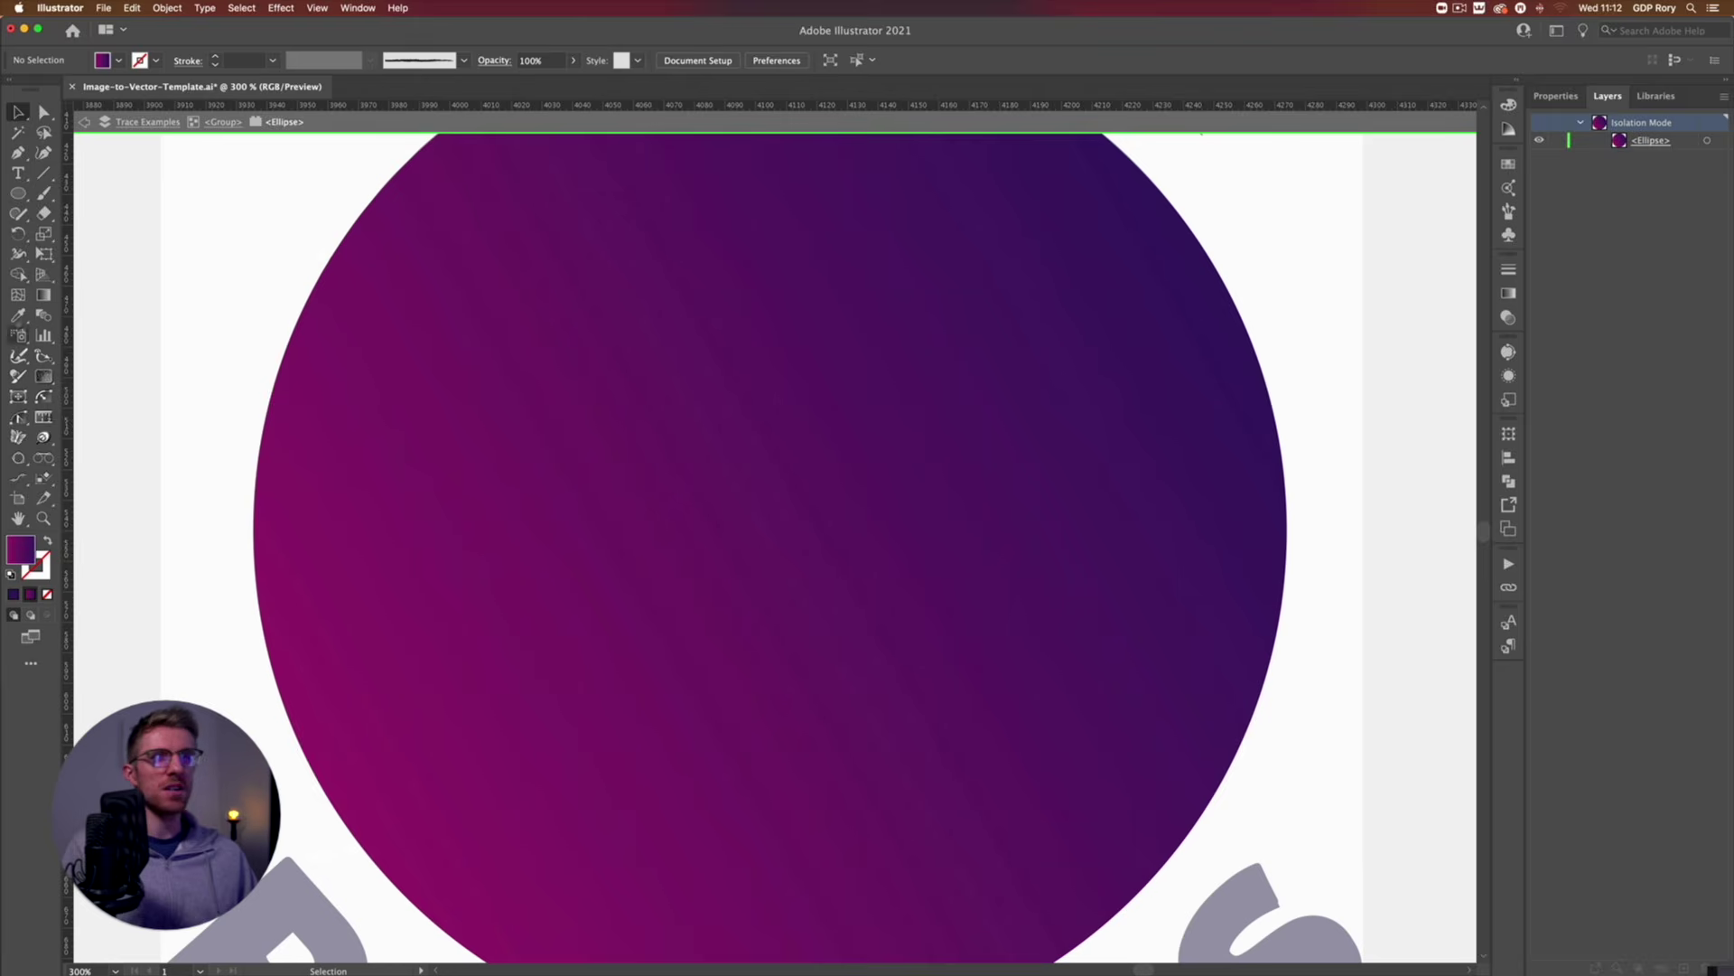
left_click(43, 295)
key("super+minus")
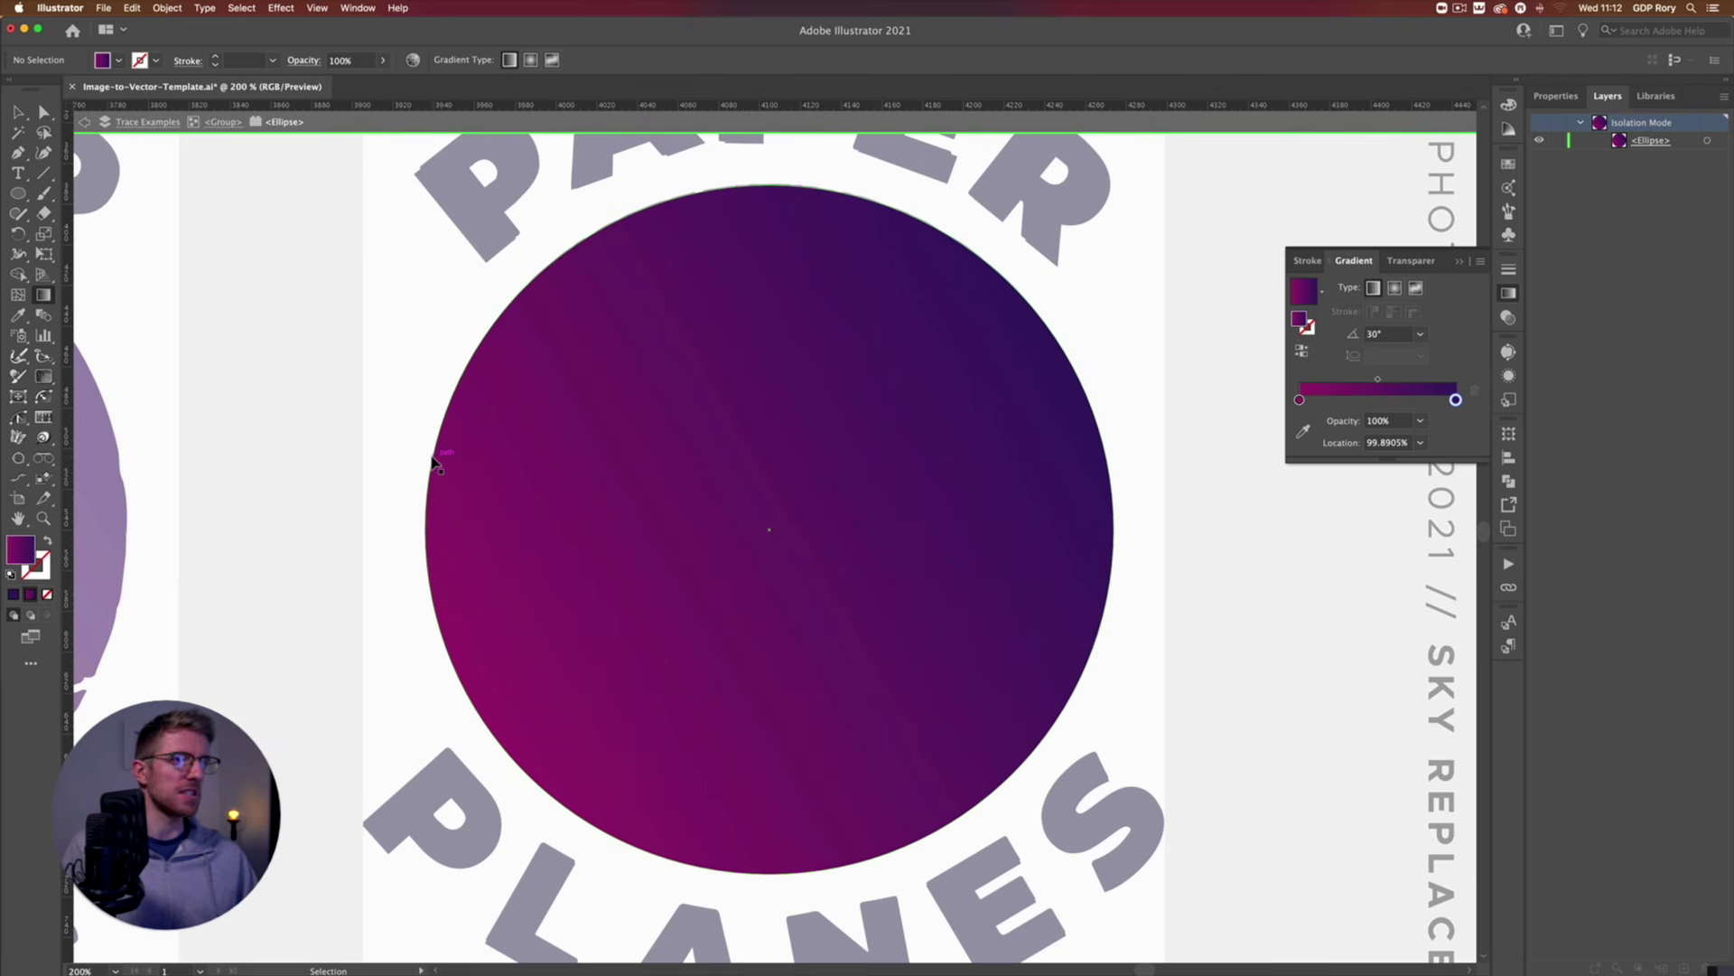
key("v")
double_click(376, 366)
Select the PAPER and PLANES lettering in turn to inspect their curved type paths, and clear the selection.
left_click(477, 255)
key("super+minus")
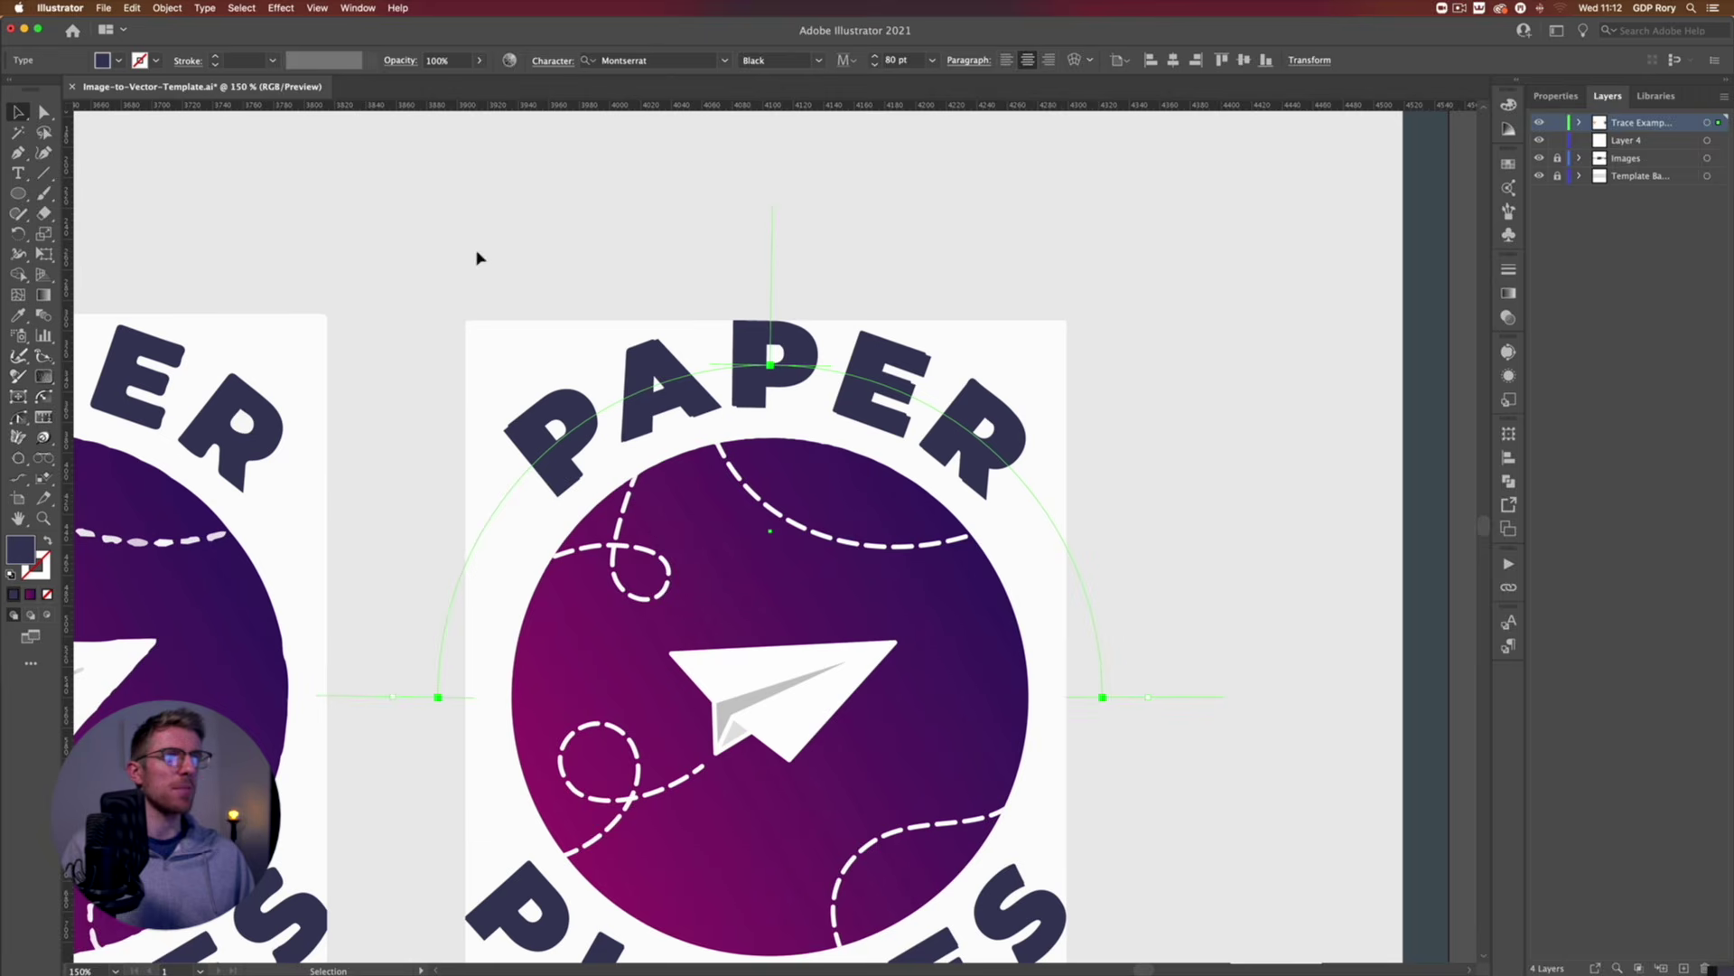
scroll(477, 259, "down", 3)
left_click(530, 757)
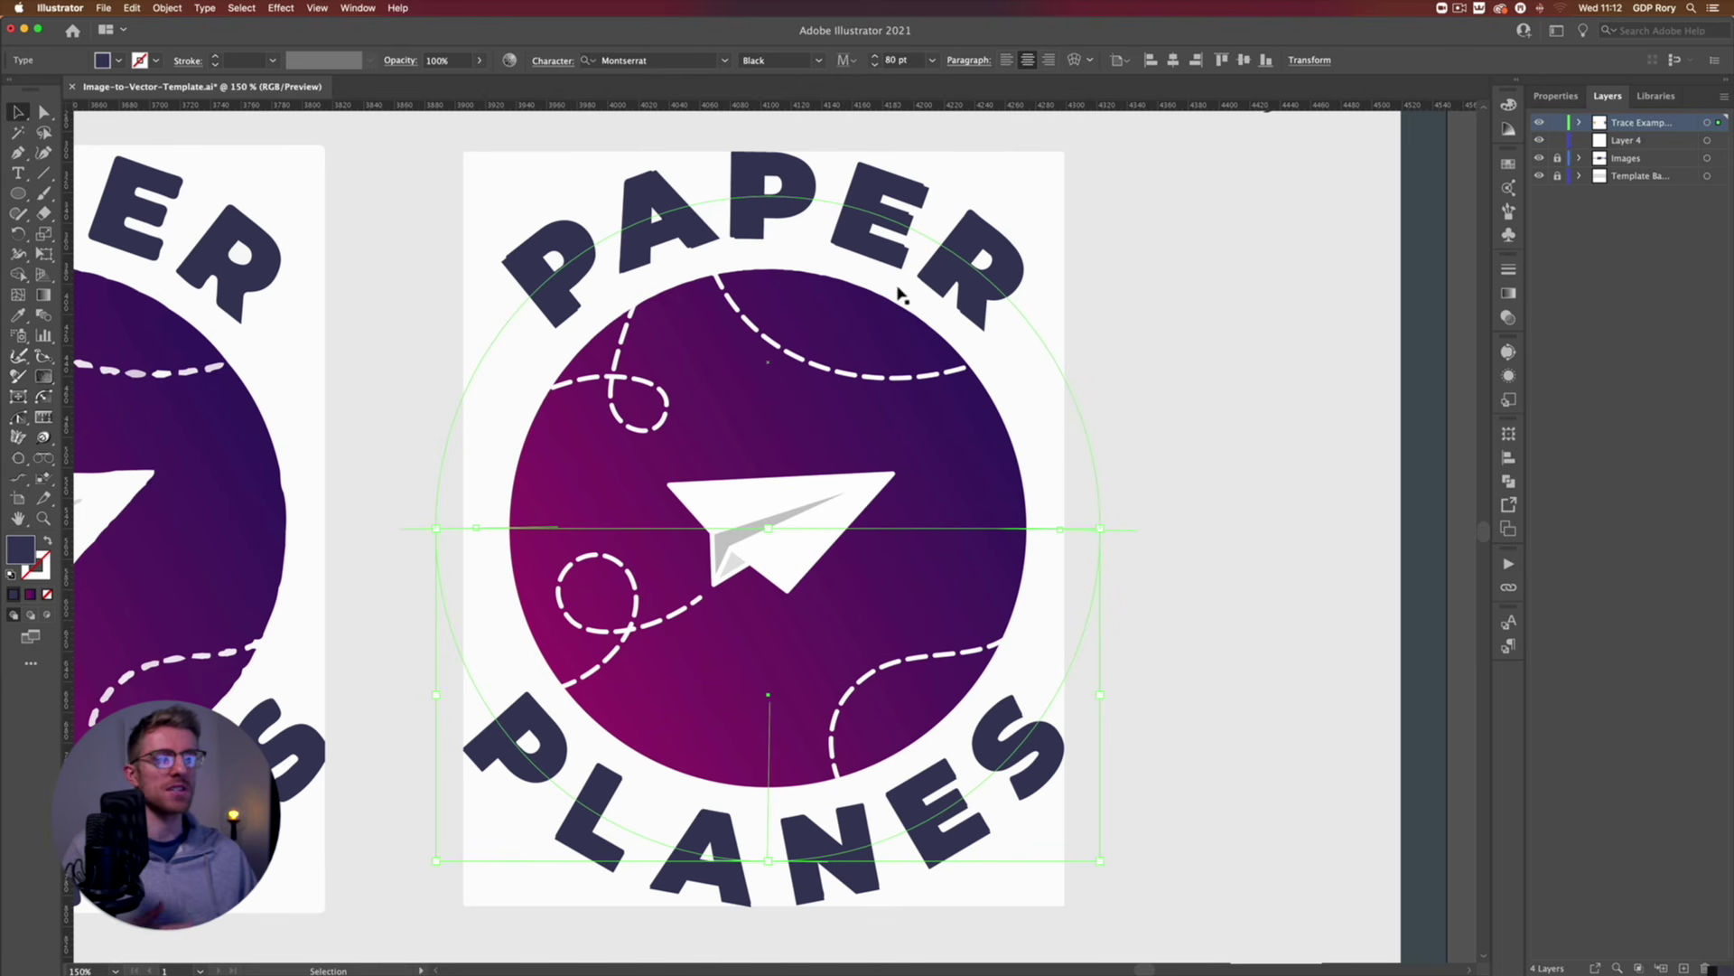
left_click(434, 400)
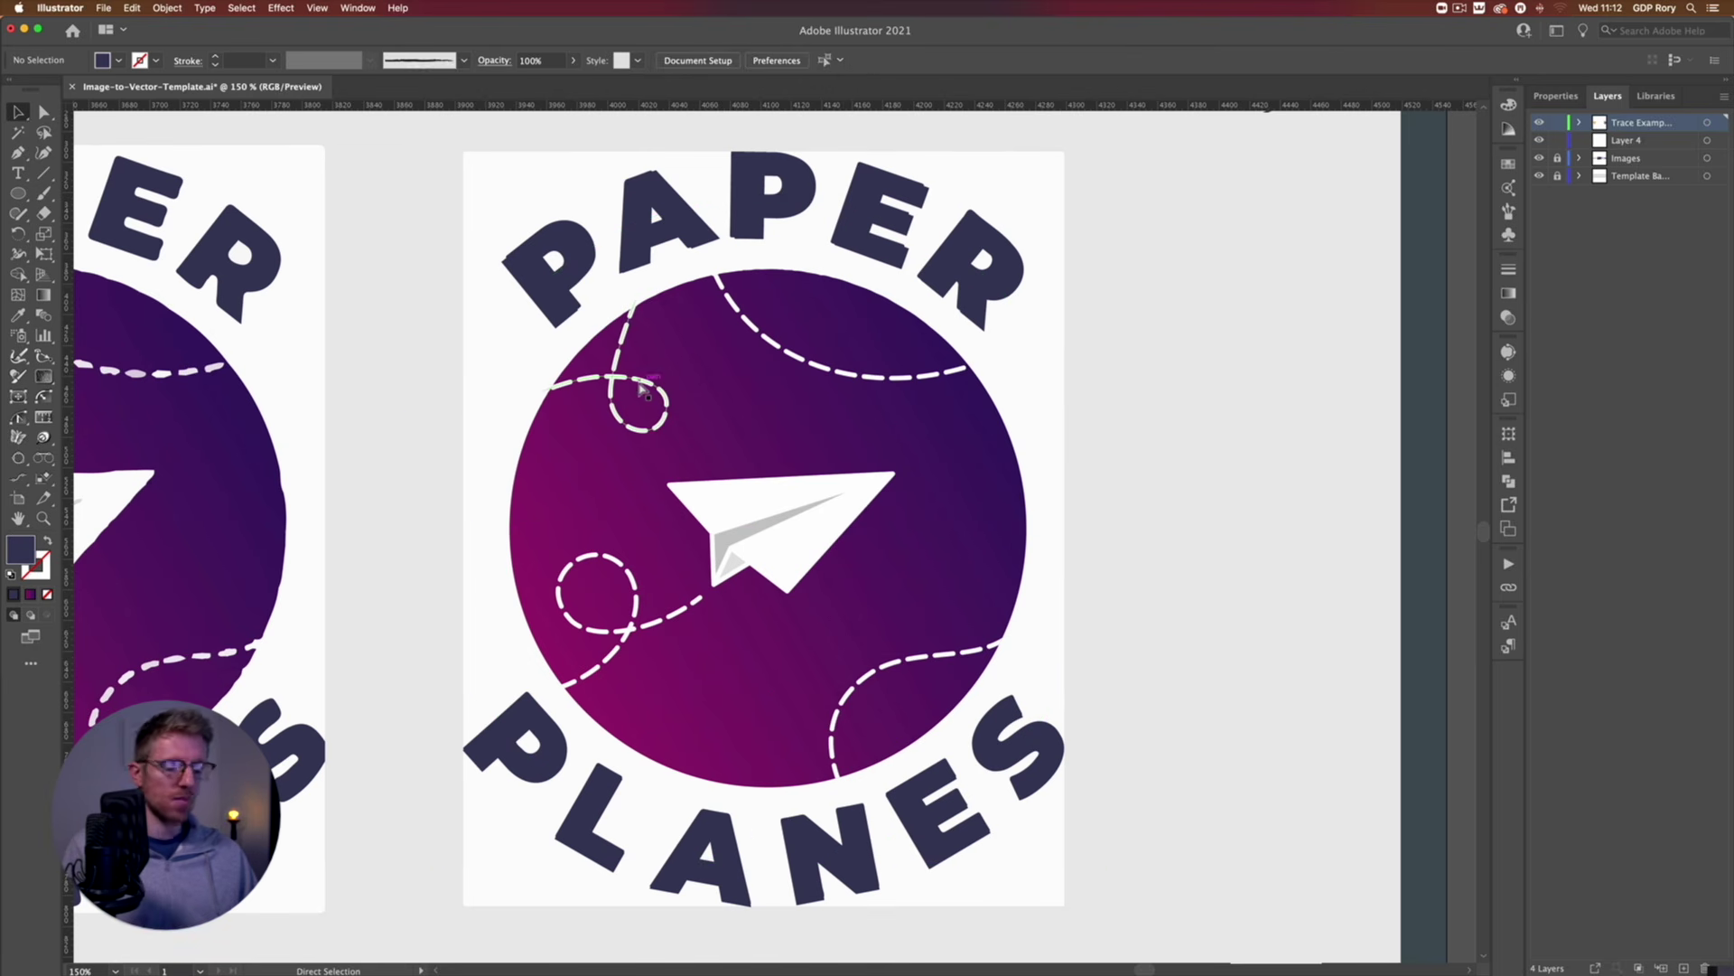
Inspect the paths of the dashed lines and paper plane shapes in outline view, and return to a full-colour overview of the artwork.
key("super+y")
left_click(639, 387)
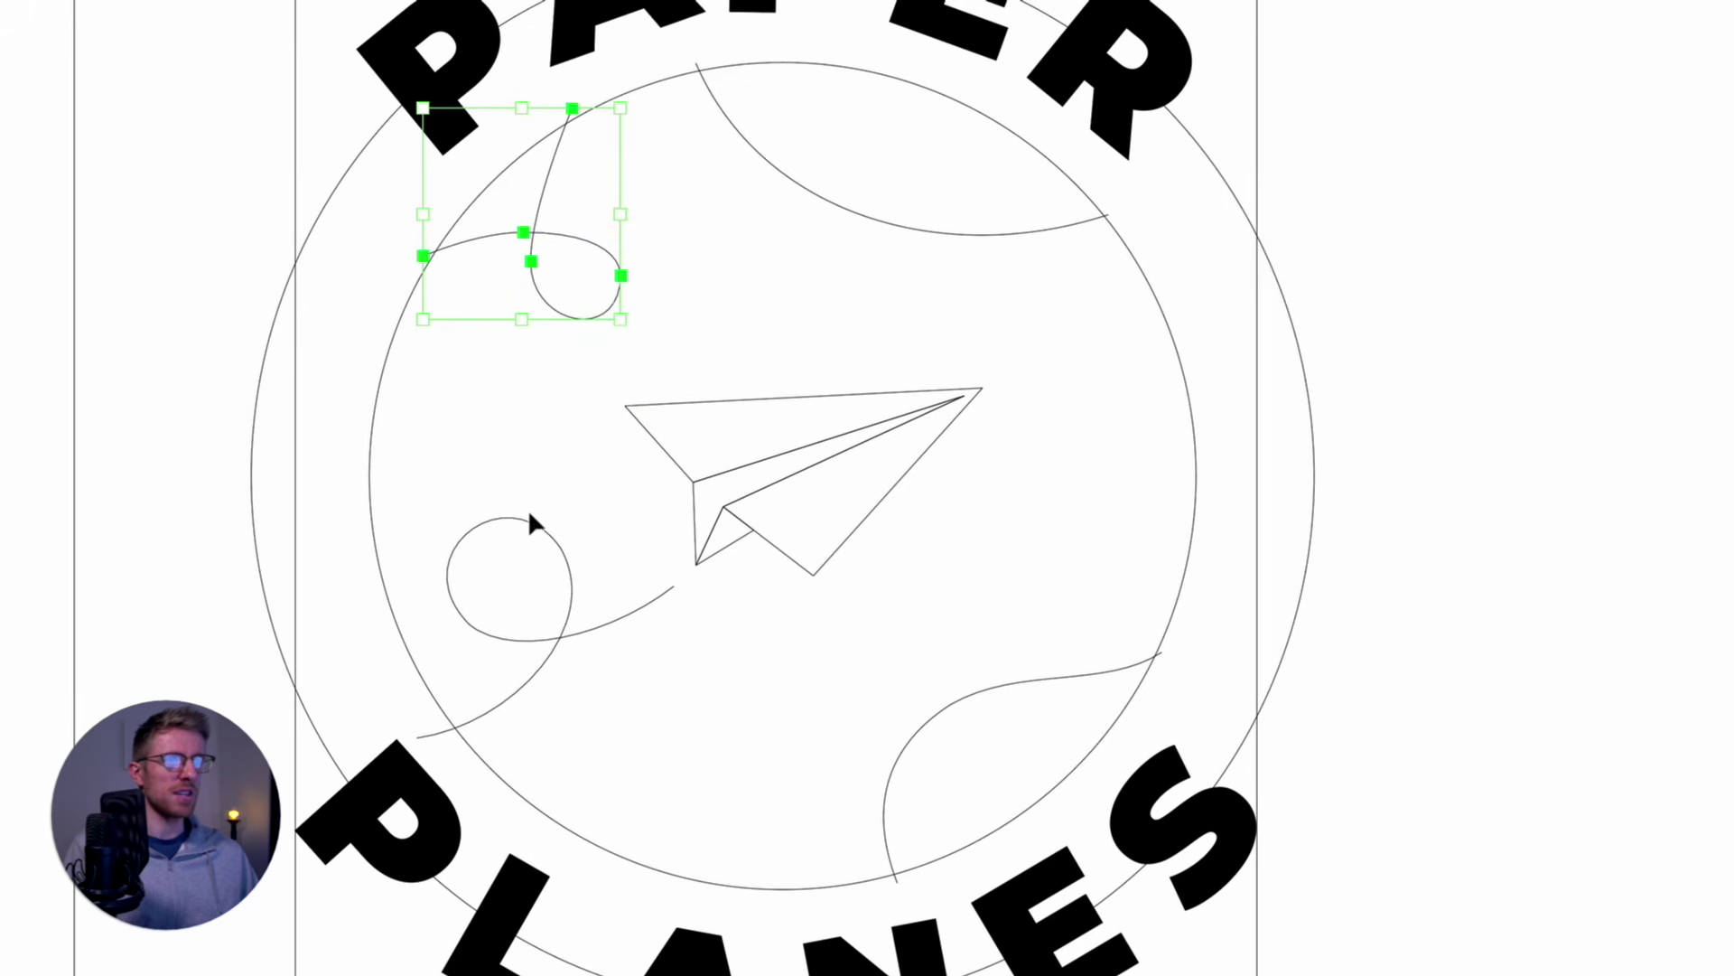
left_click(529, 516, "shift")
left_click(887, 228, "shift")
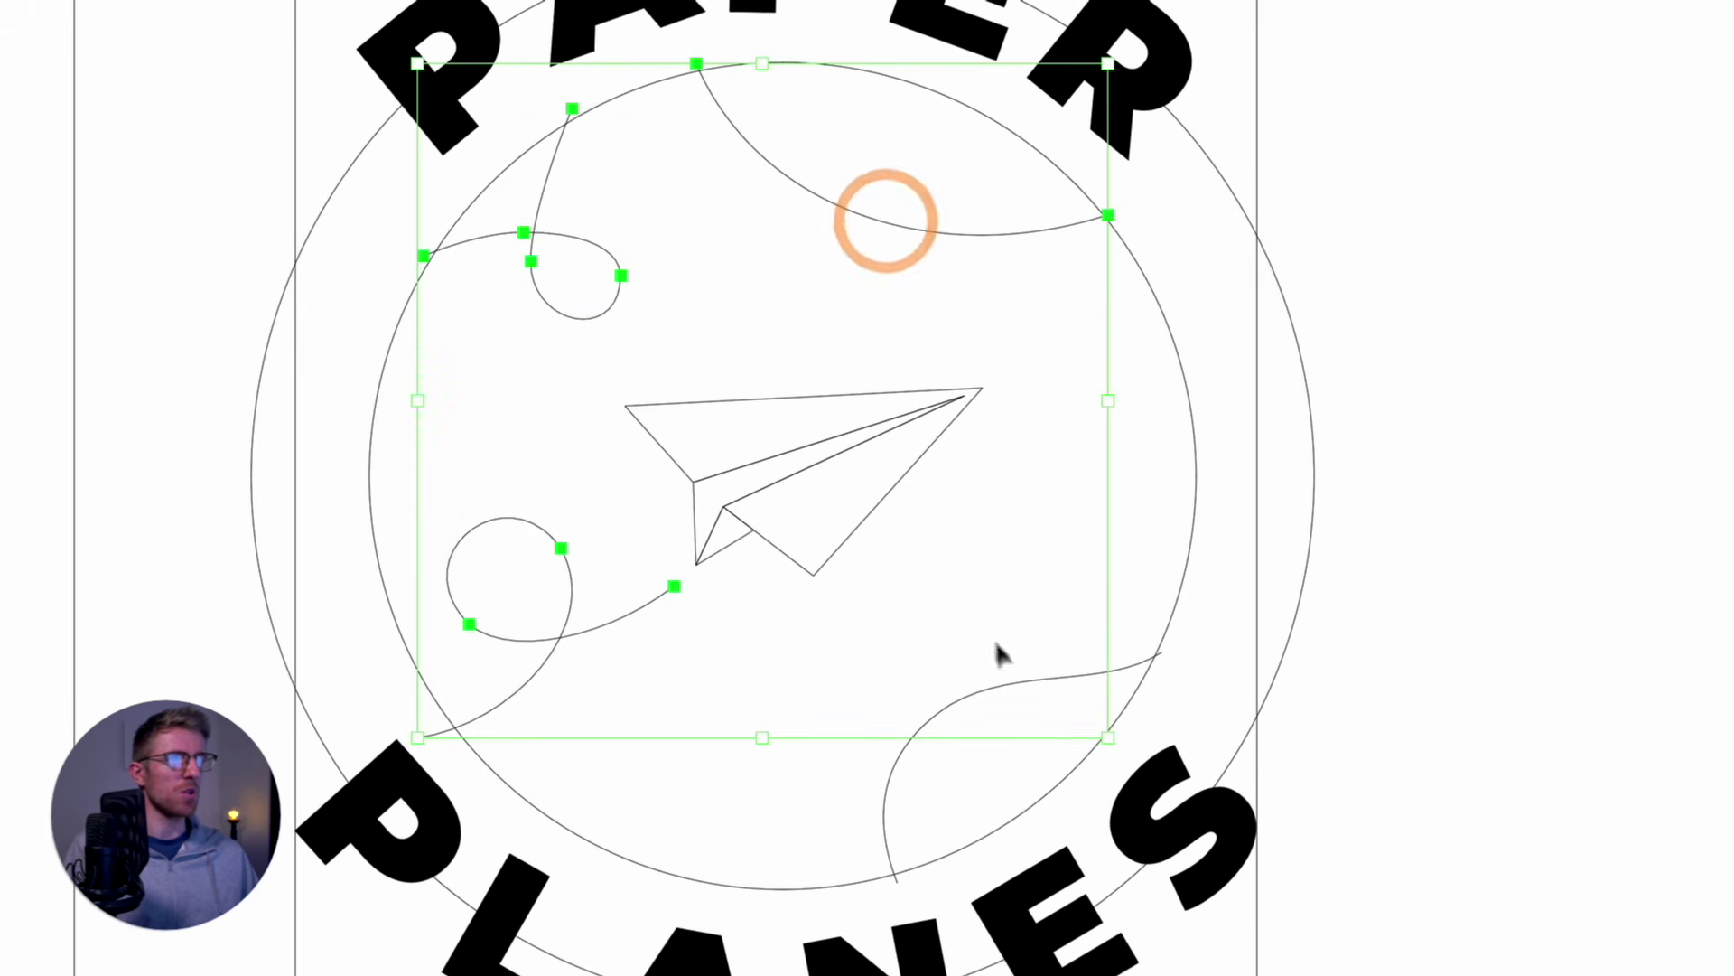
left_click(1014, 681, "shift")
left_click(775, 551, "shift")
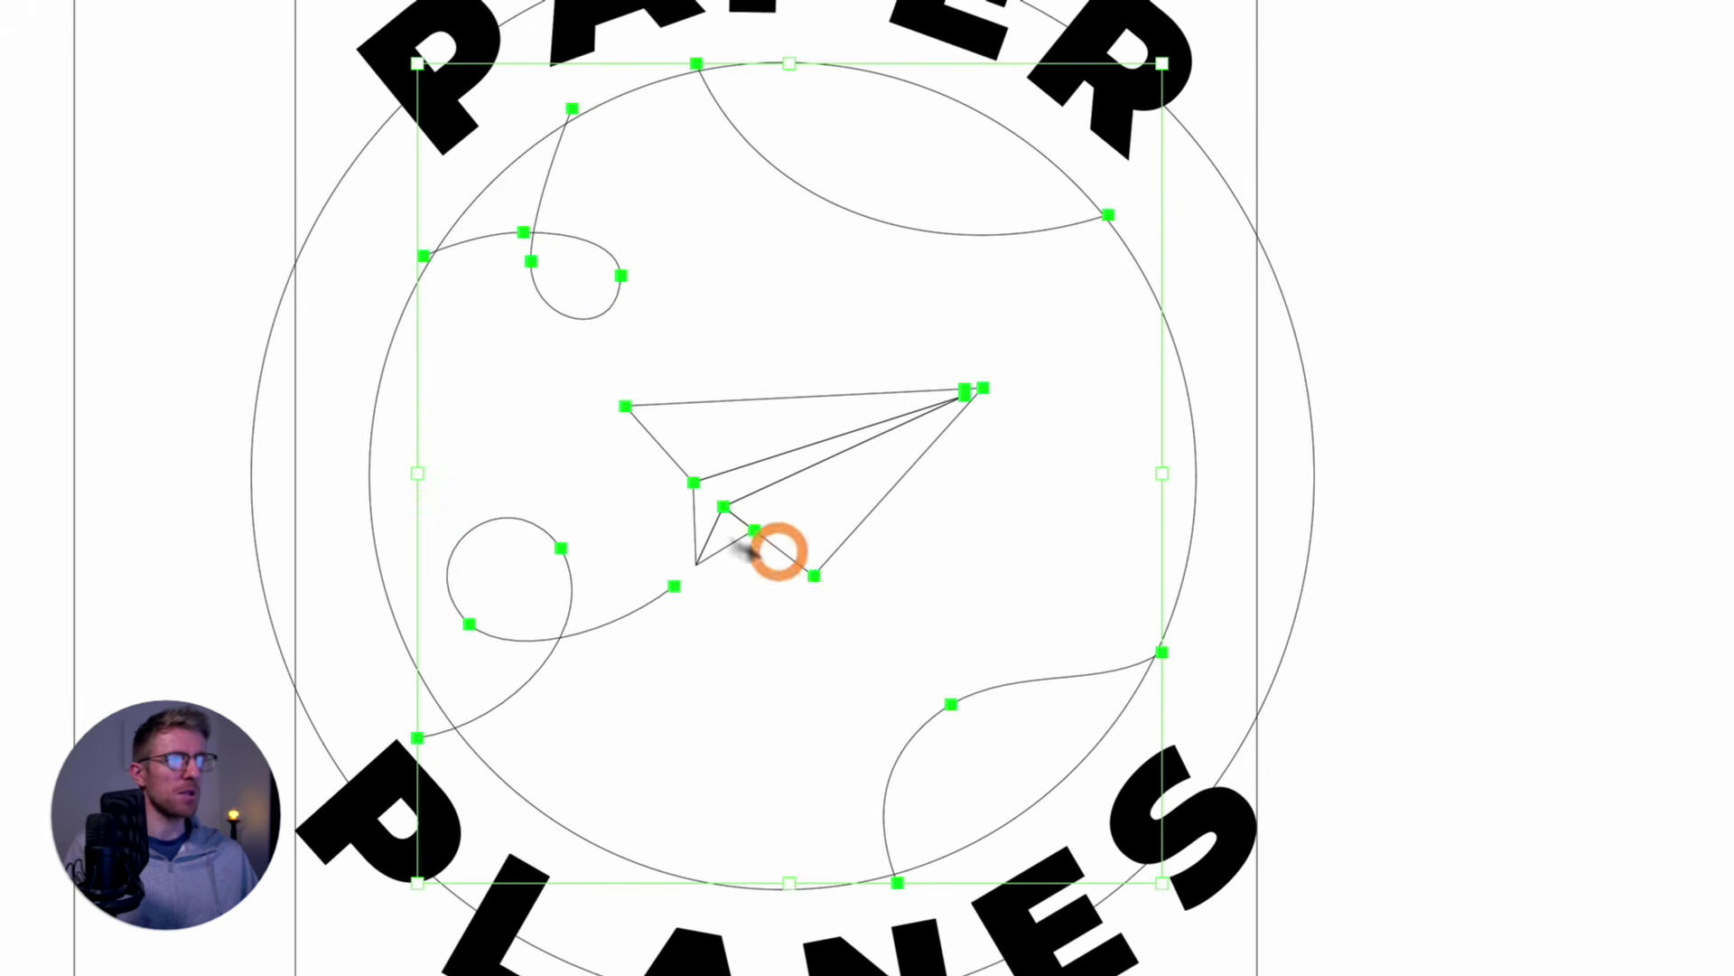
left_click(691, 509, "shift")
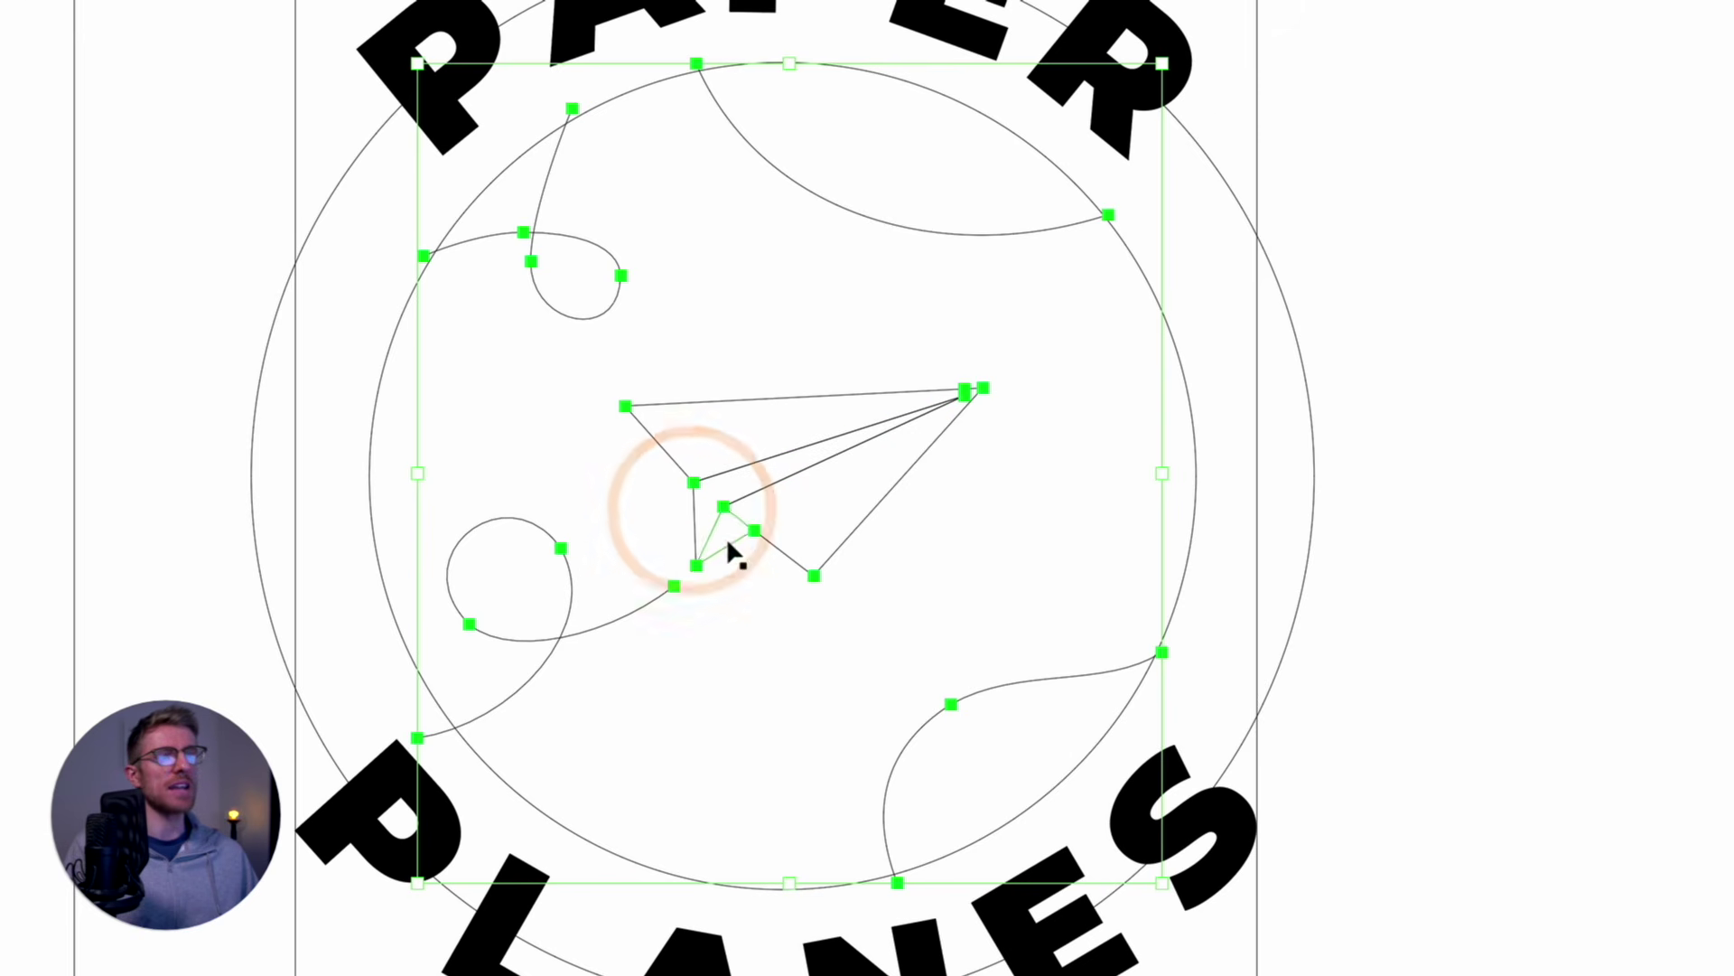
left_click(820, 298)
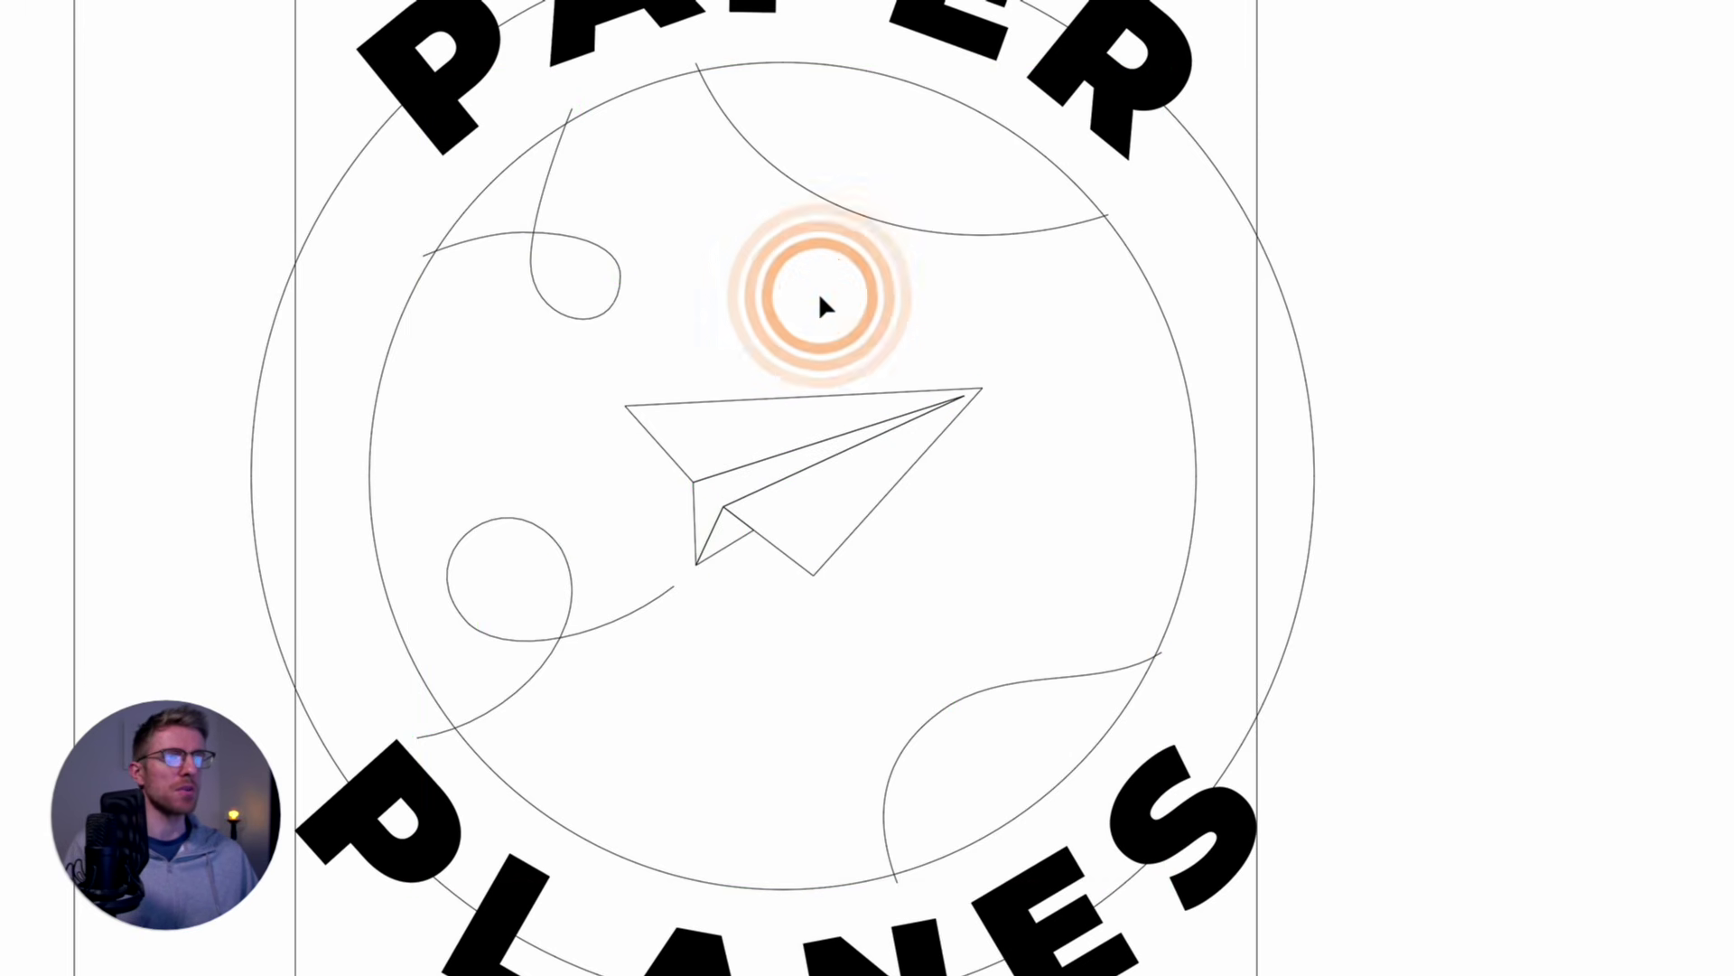
key("ctrl+y")
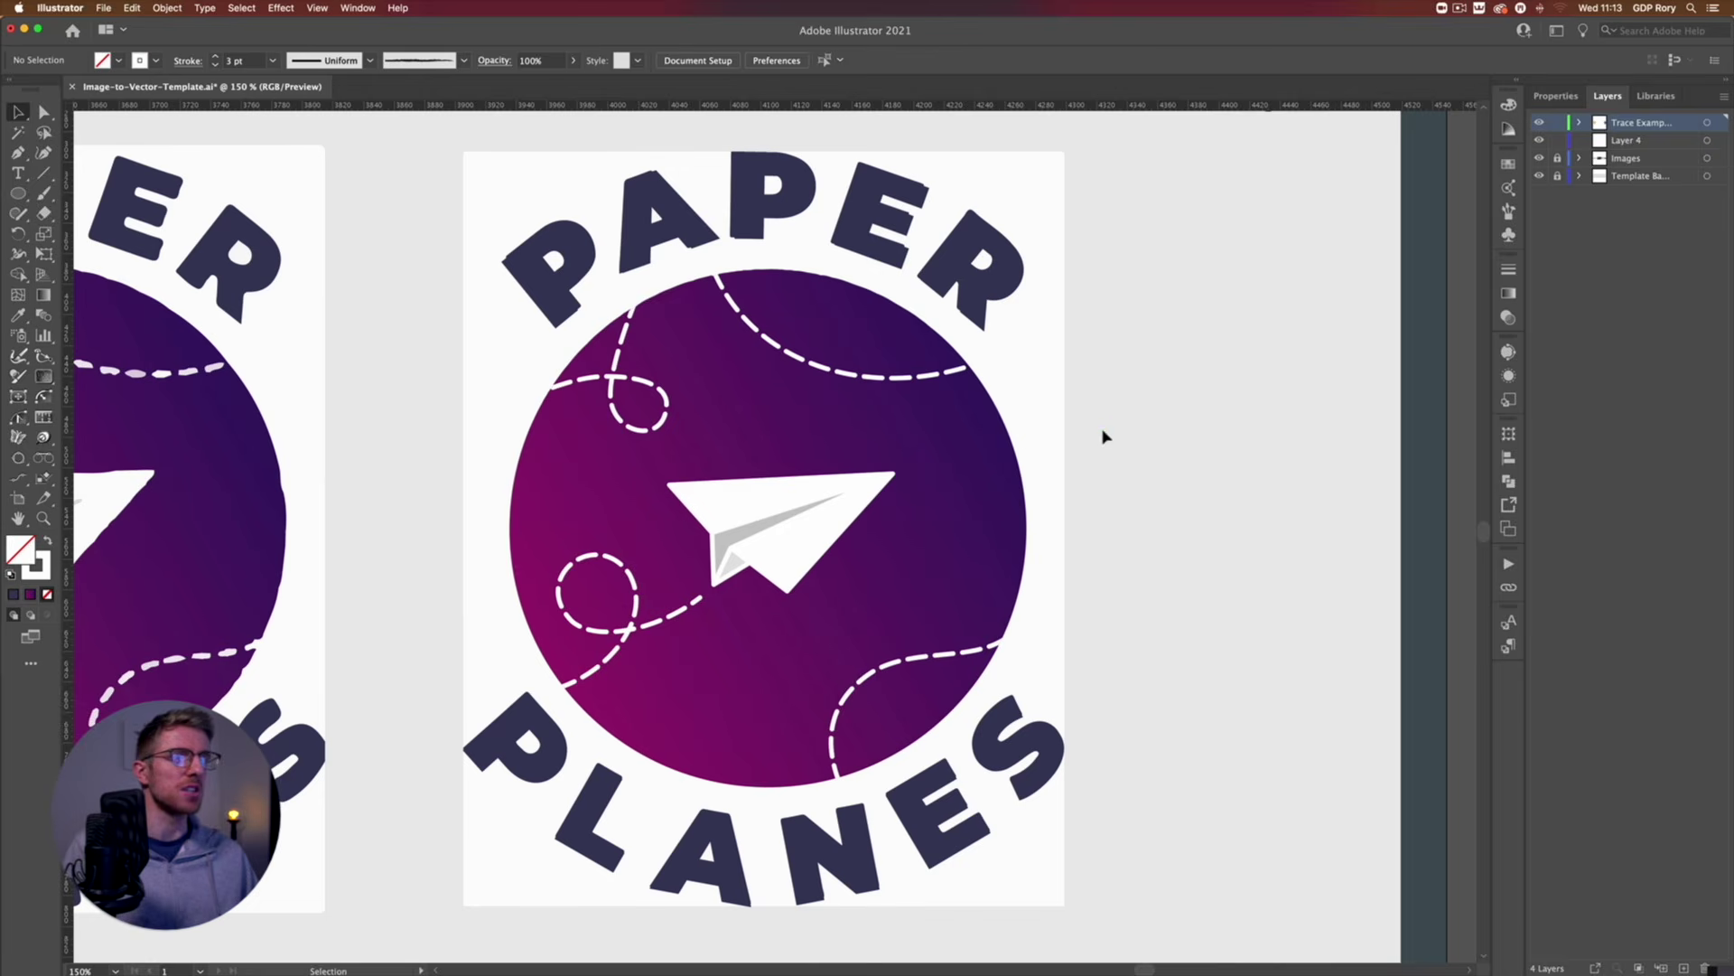
key("ctrl+alt+0")
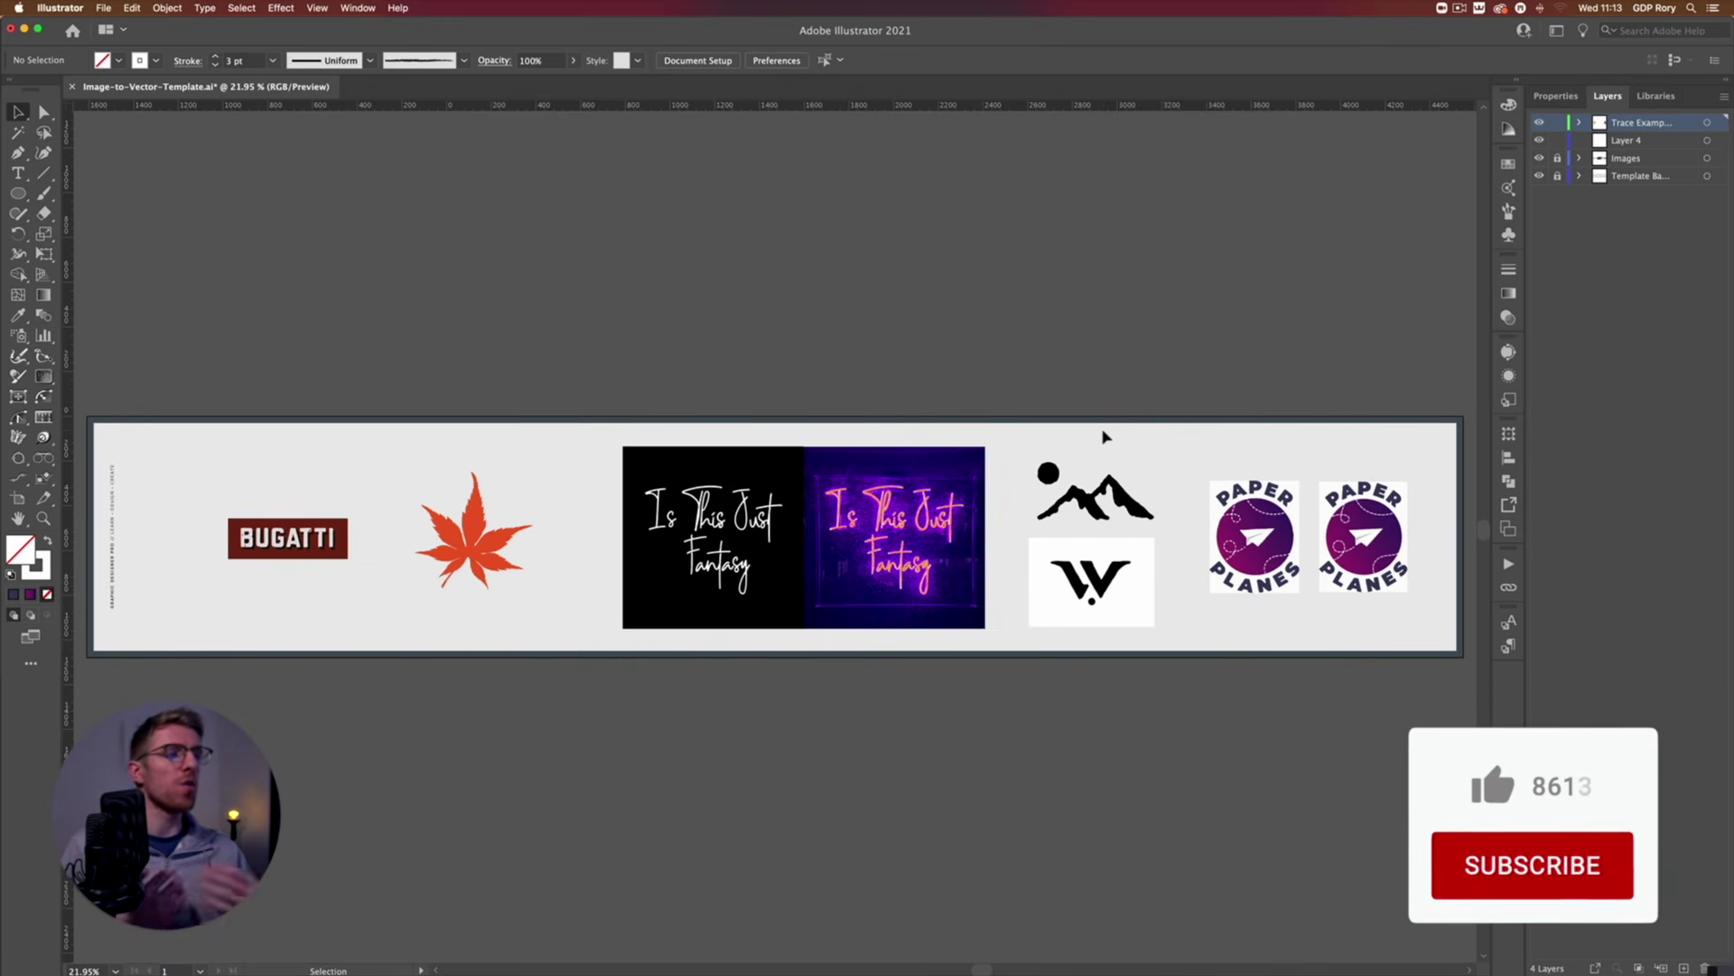